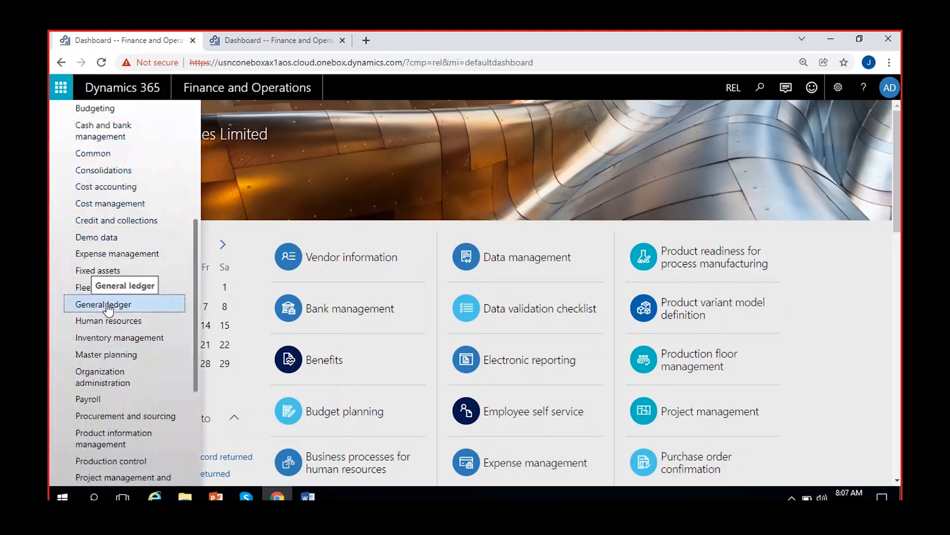
# Open the sales tax settings in the General ledger parameters
pyautogui.click(108, 306)
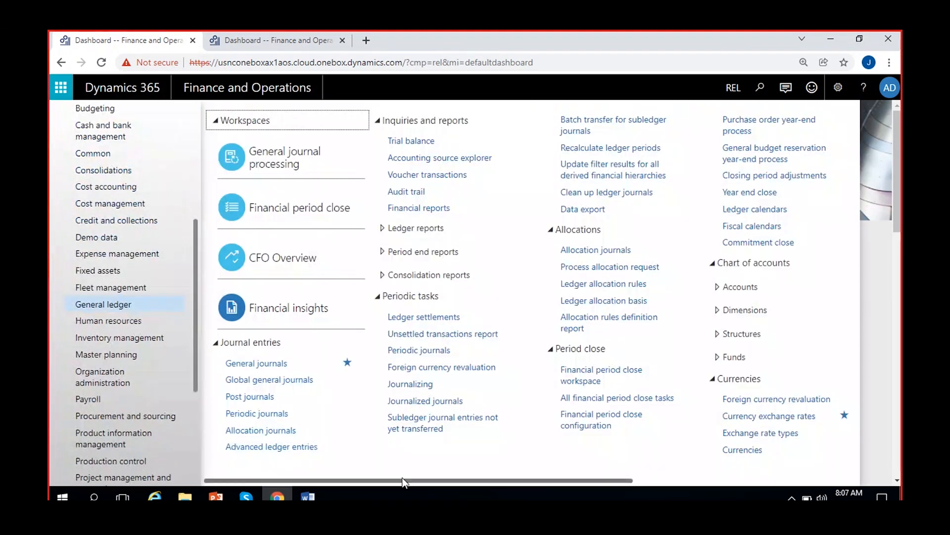
pyautogui.moveTo(400, 481); pyautogui.dragTo(662, 486)
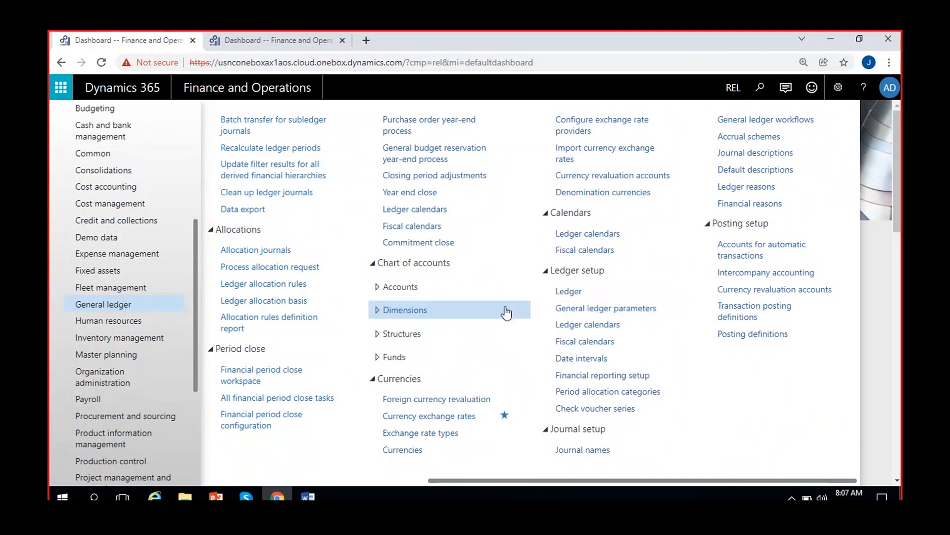
pyautogui.click(617, 308)
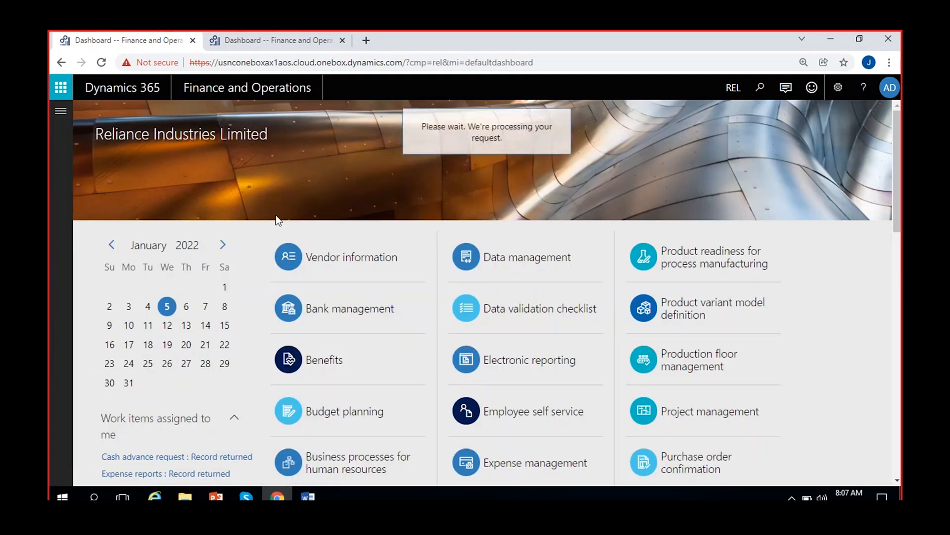
pyautogui.click(282, 31)
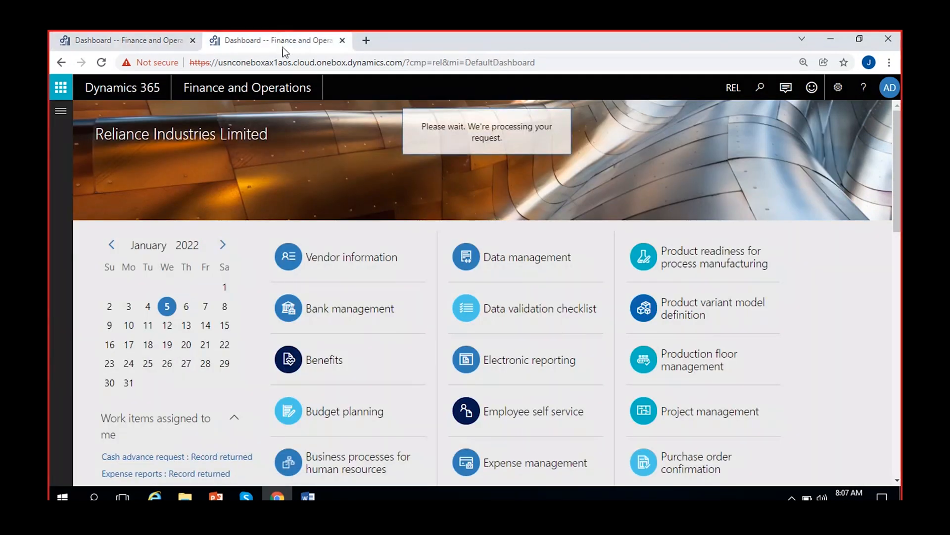
pyautogui.click(163, 48)
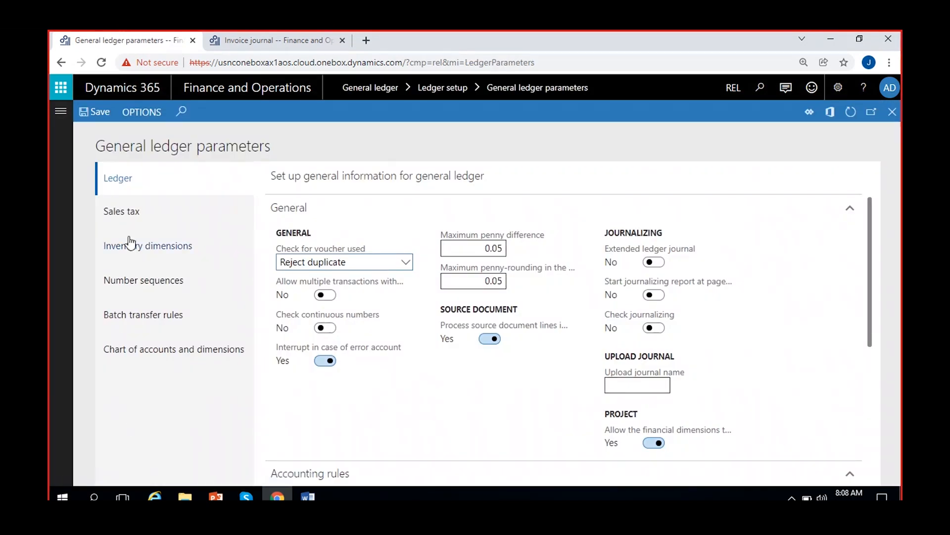
pyautogui.click(150, 219)
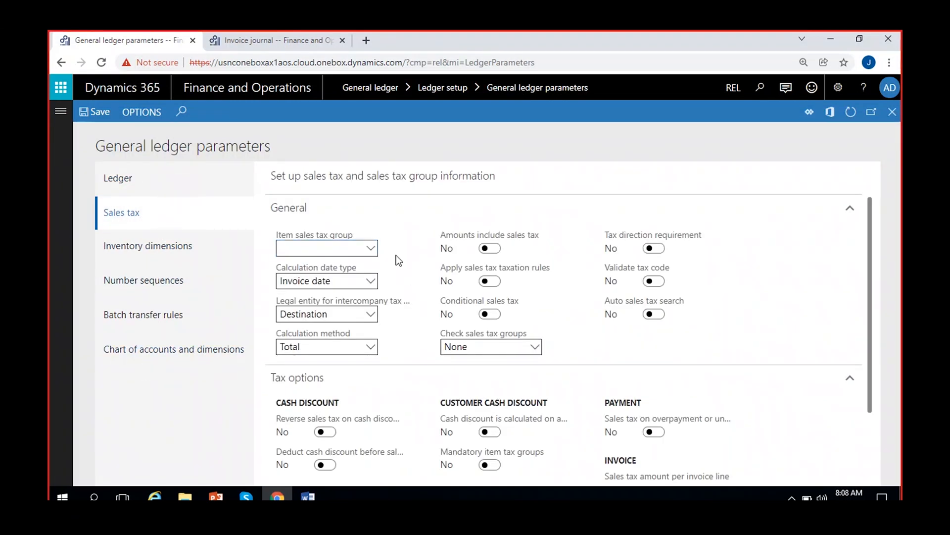
# Read the Item sales tax group help text and set the default item sales tax group to ALL
pyautogui.scroll(-2, 396, 255)
pyautogui.scroll(2, 403, 382)
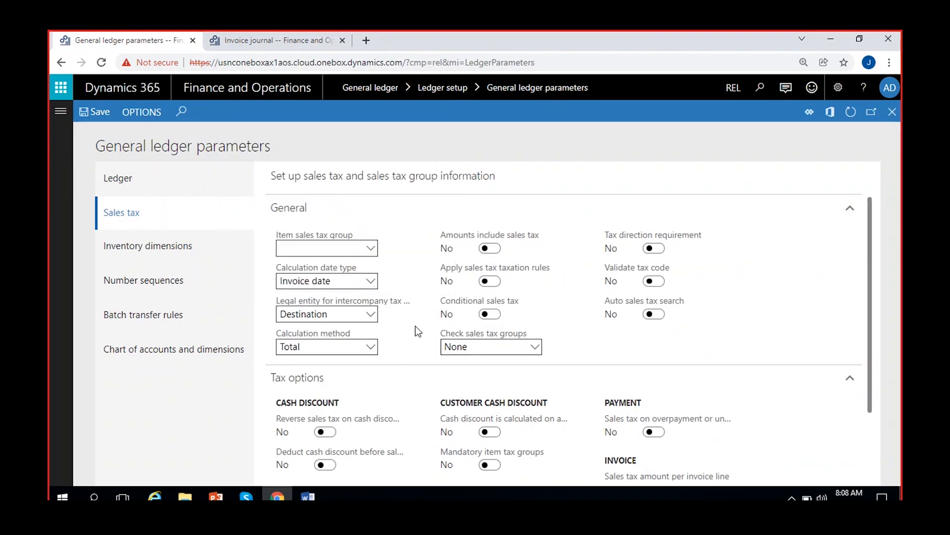
pyautogui.moveTo(328, 233)
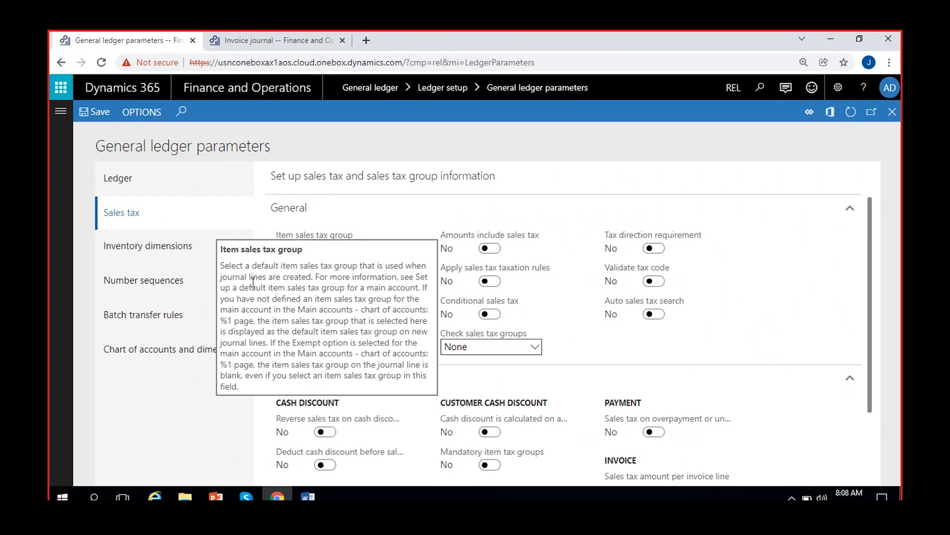
pyautogui.moveTo(219, 265); pyautogui.dragTo(278, 400)
pyautogui.click(396, 240)
pyautogui.moveTo(349, 238)
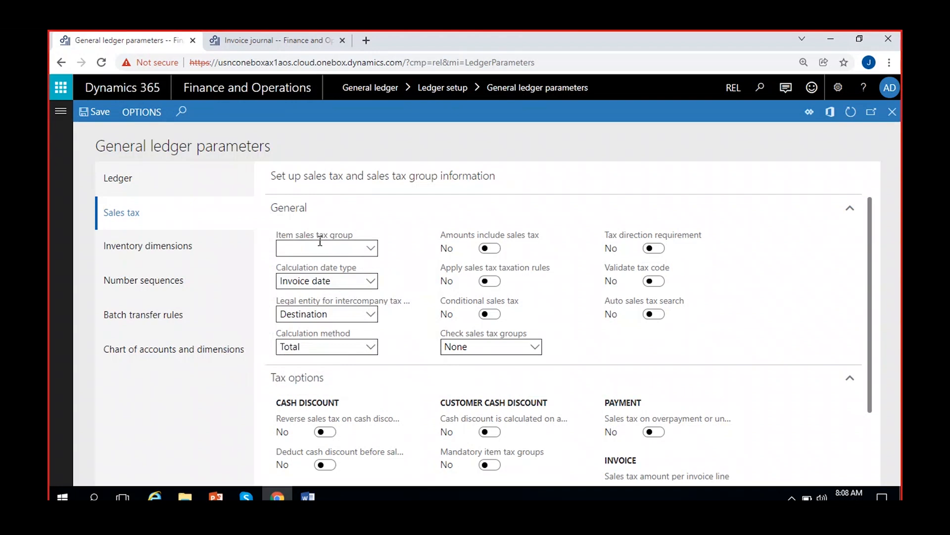
pyautogui.click(372, 250)
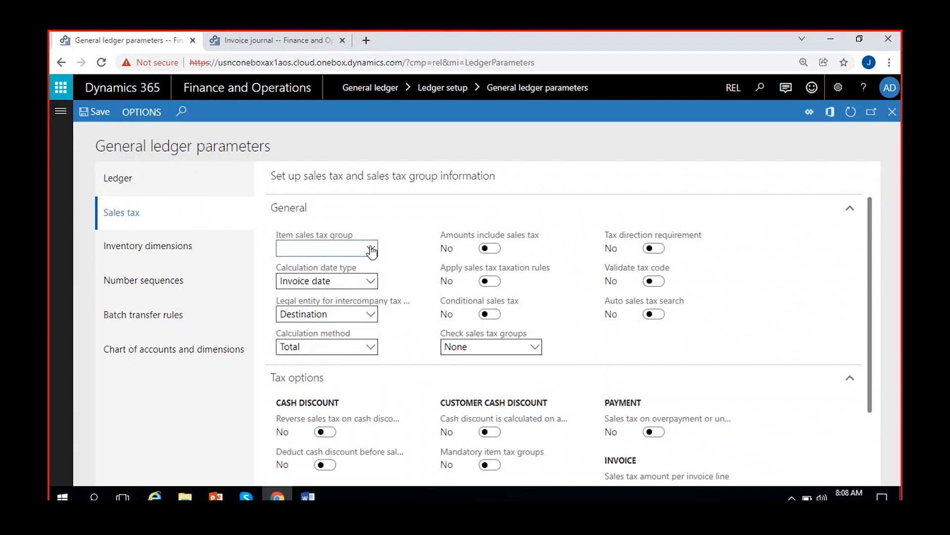
pyautogui.click(392, 286)
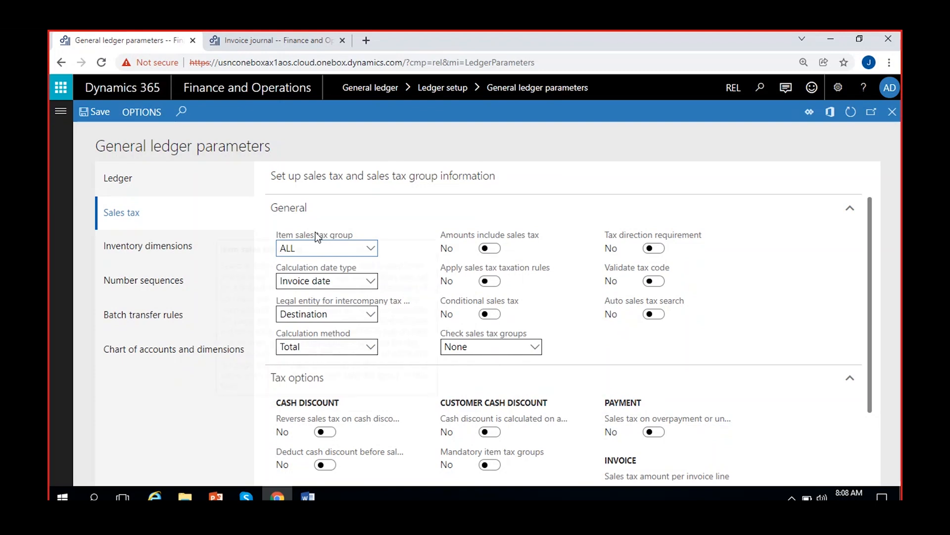
pyautogui.moveTo(315, 231)
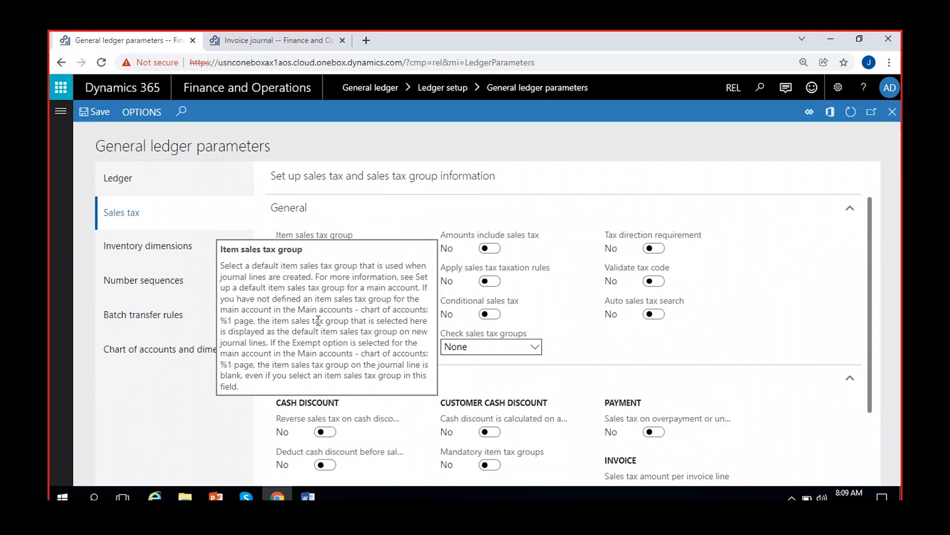
pyautogui.click(331, 248)
pyautogui.click(387, 250)
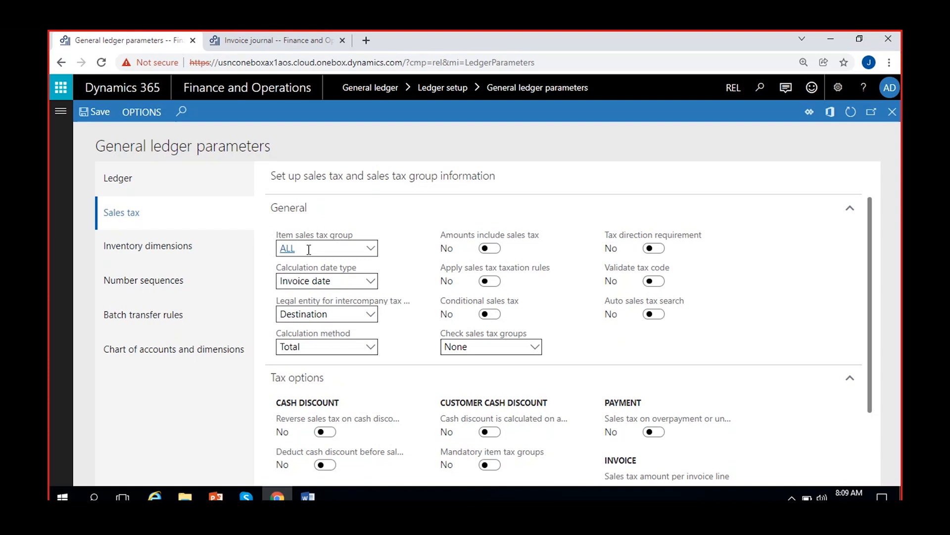
# Create a new invoice journal named VendInvJou in the second browser tab and open its lines
pyautogui.click(252, 42)
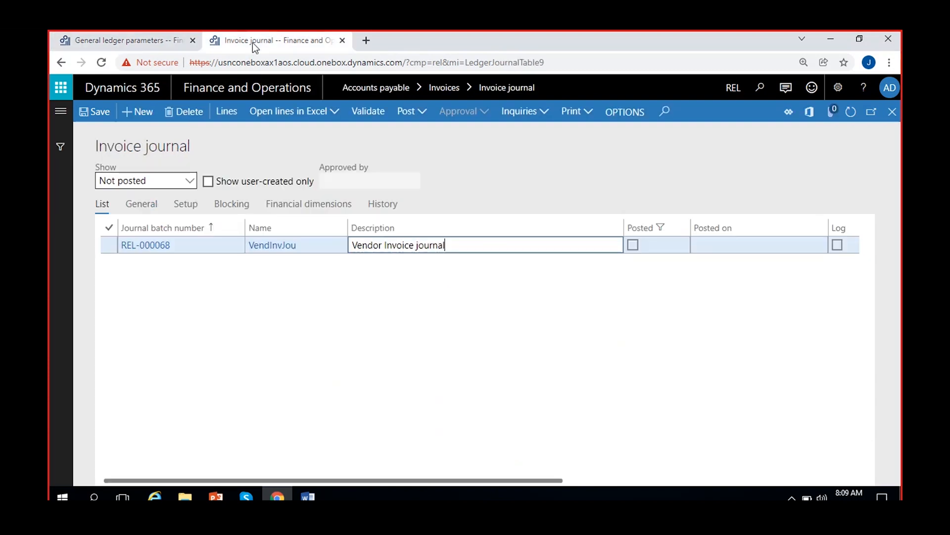
pyautogui.click(137, 113)
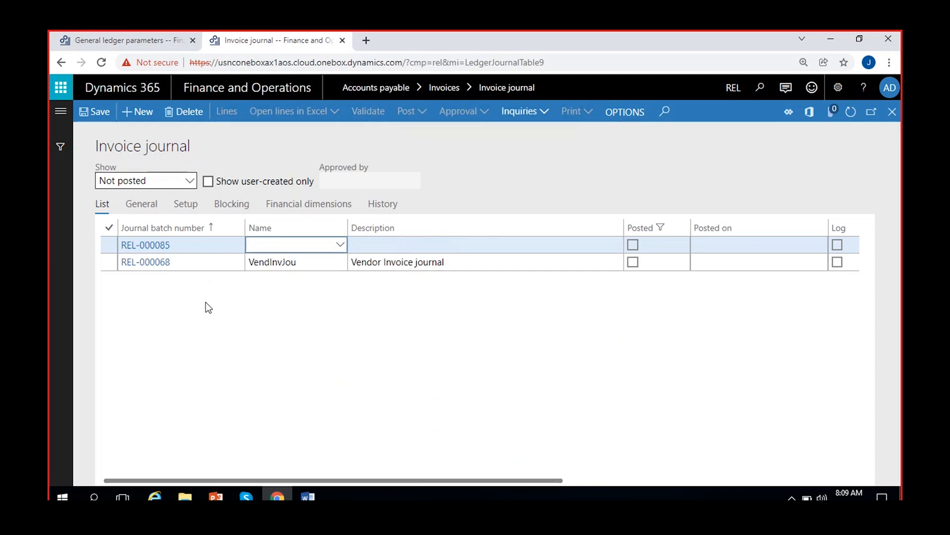
pyautogui.click(339, 247)
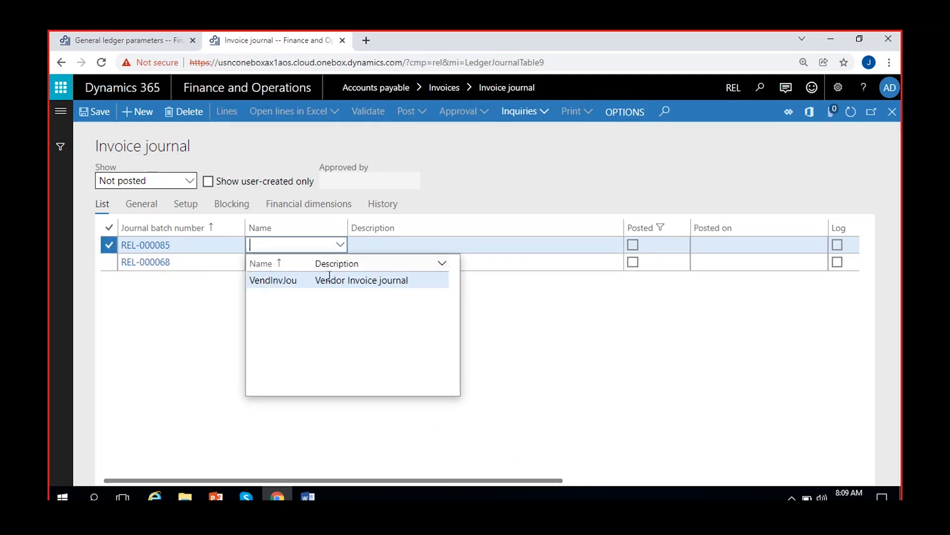
pyautogui.click(318, 281)
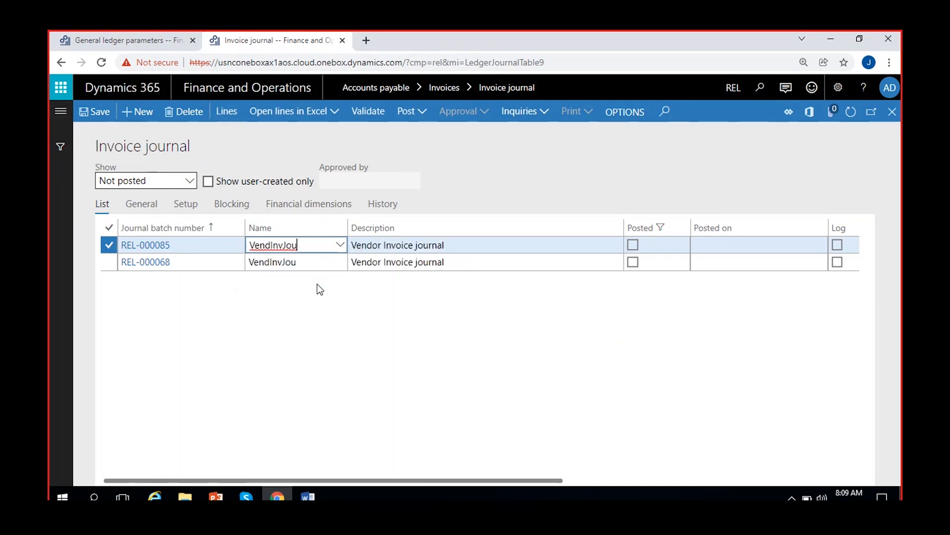
pyautogui.click(223, 118)
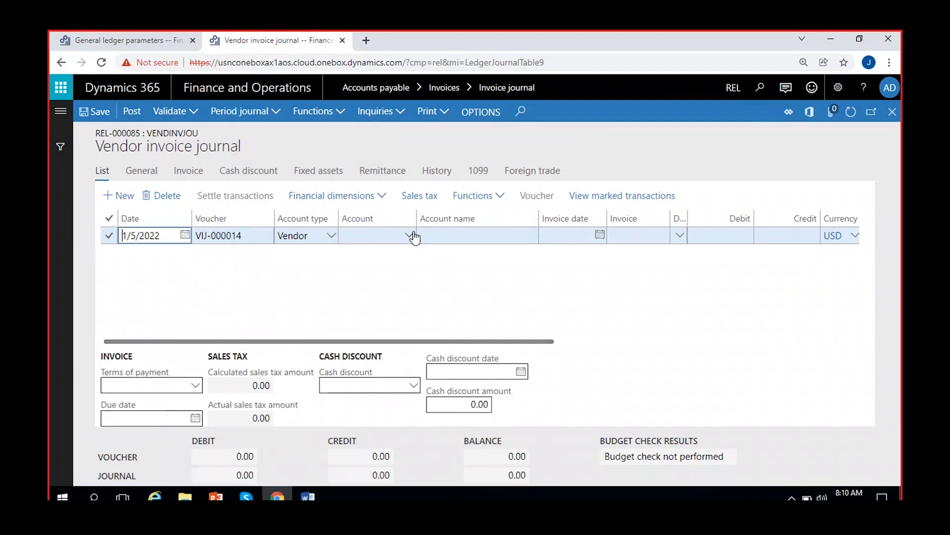
# Assign the vendor Tata company to the journal line and check the sales tax group it defaults
pyautogui.click(414, 237)
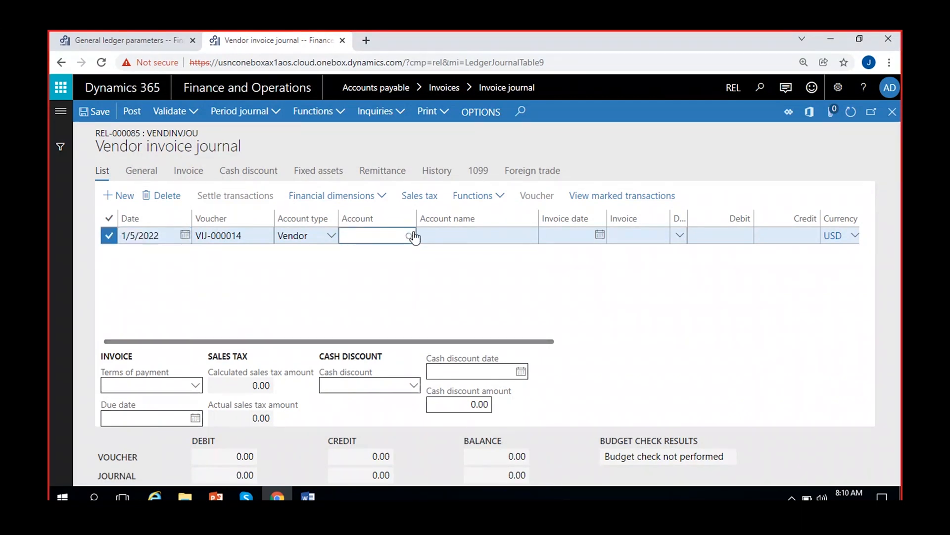
pyautogui.click(409, 235)
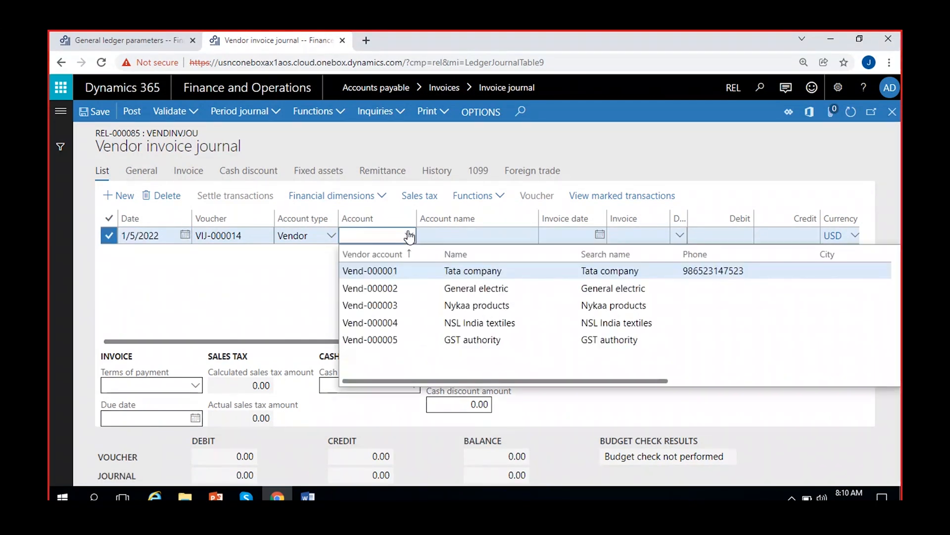
pyautogui.click(448, 274)
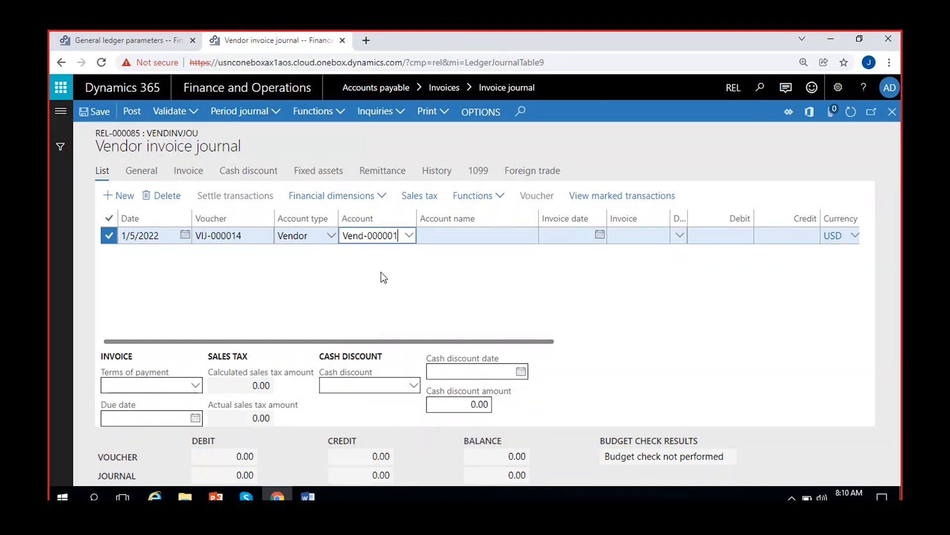
pyautogui.hscroll(10, 384, 277)
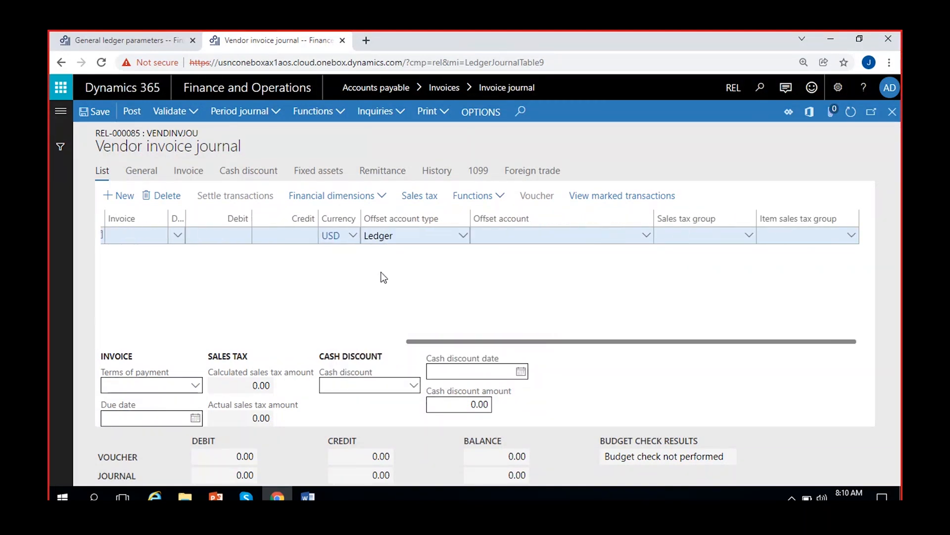
pyautogui.hscroll(-10, 245, 286)
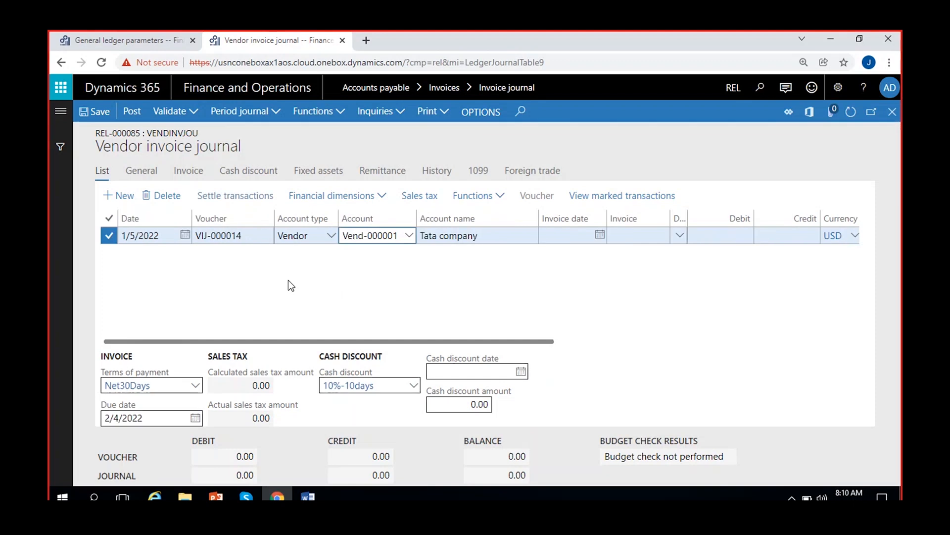
pyautogui.hscroll(10, 323, 289)
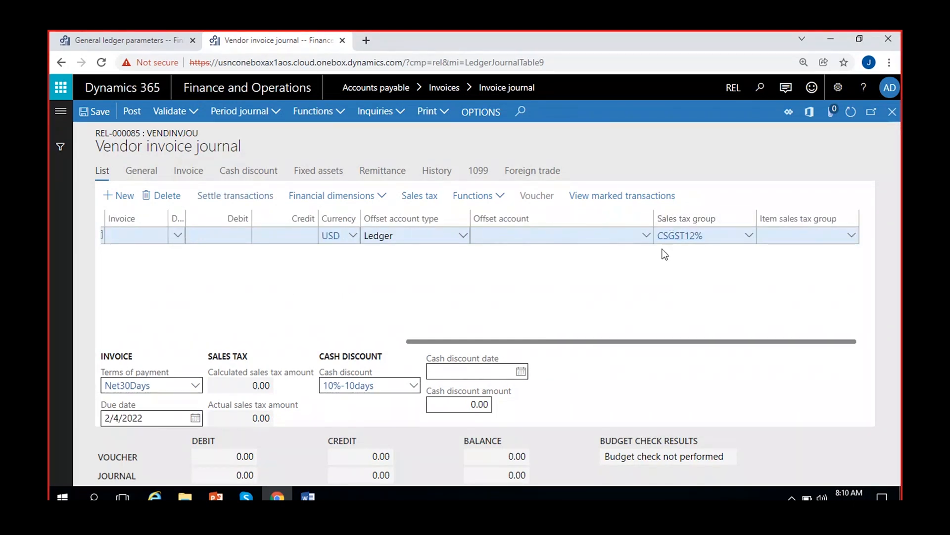
pyautogui.hscroll(-10, 282, 288)
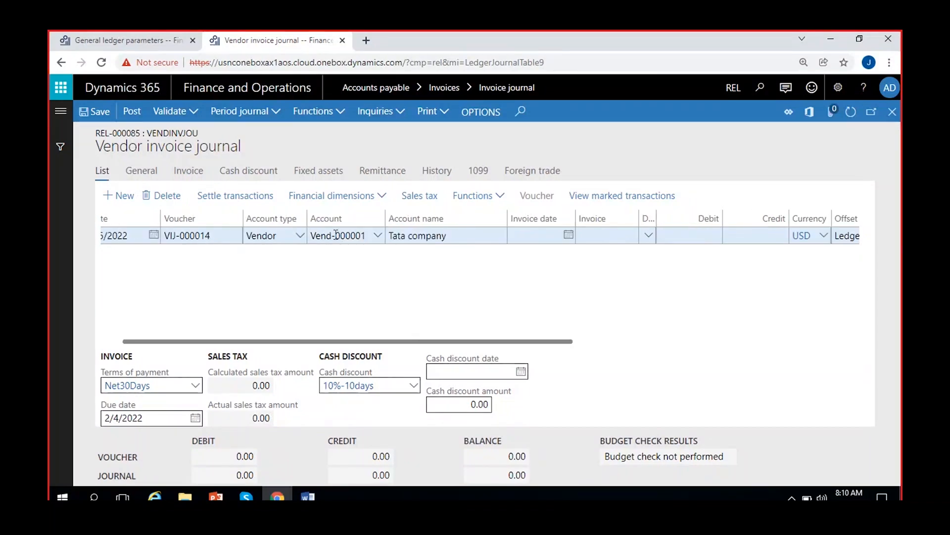
# Try to set the line's ledger offset account to main account 500000 with blank business unit and department
pyautogui.hscroll(10, 430, 275)
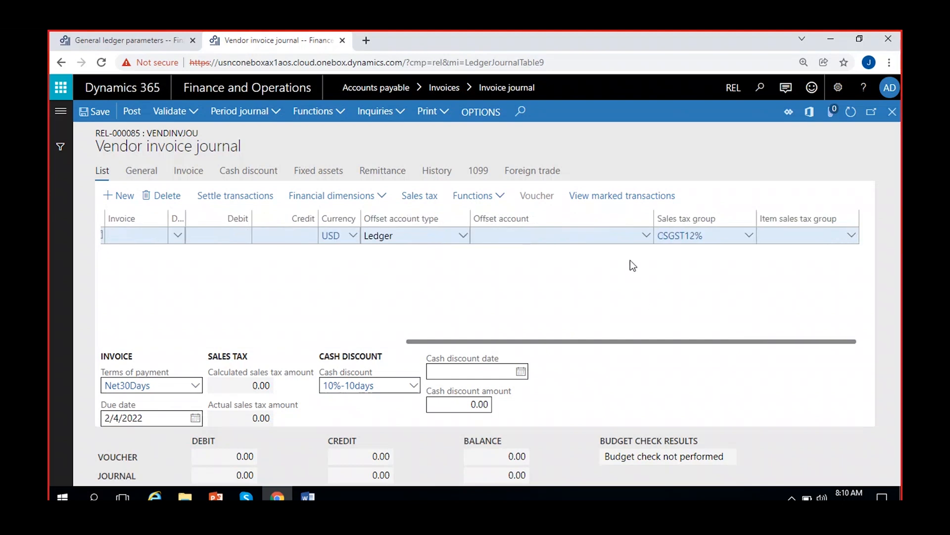
pyautogui.click(645, 237)
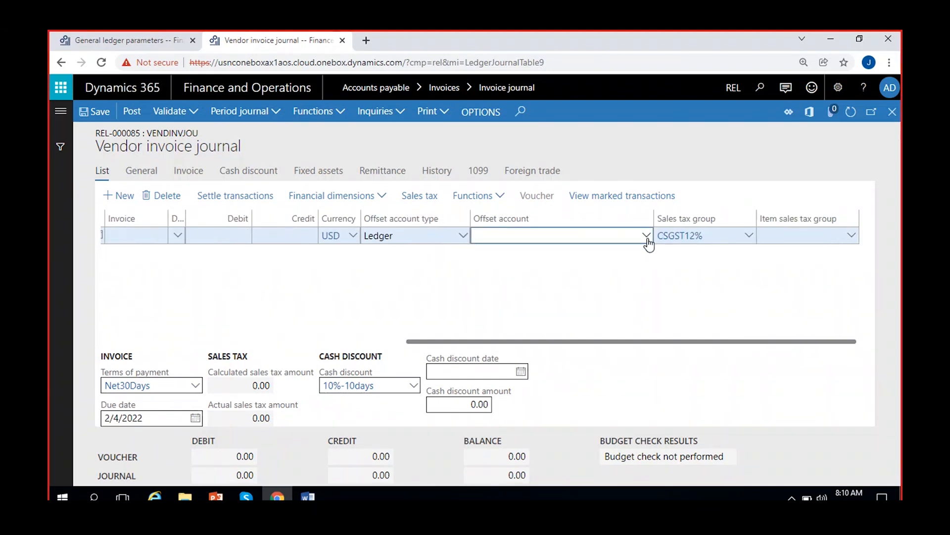
pyautogui.click(647, 237)
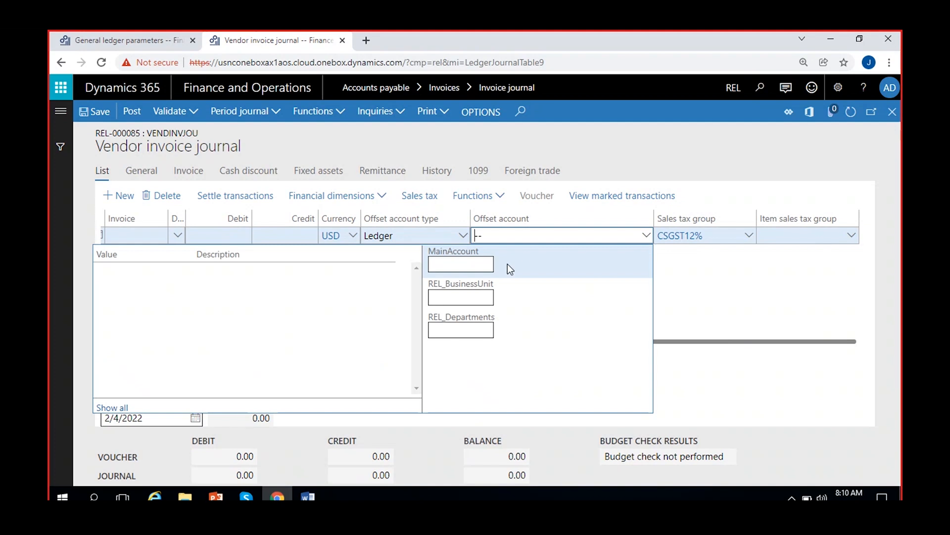
pyautogui.click(457, 265)
pyautogui.write('5')
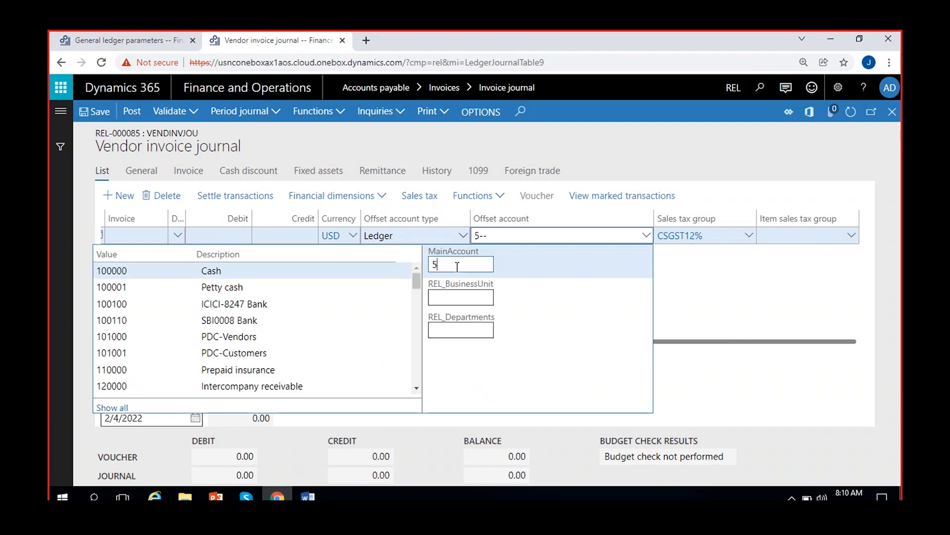
pyautogui.click(257, 272)
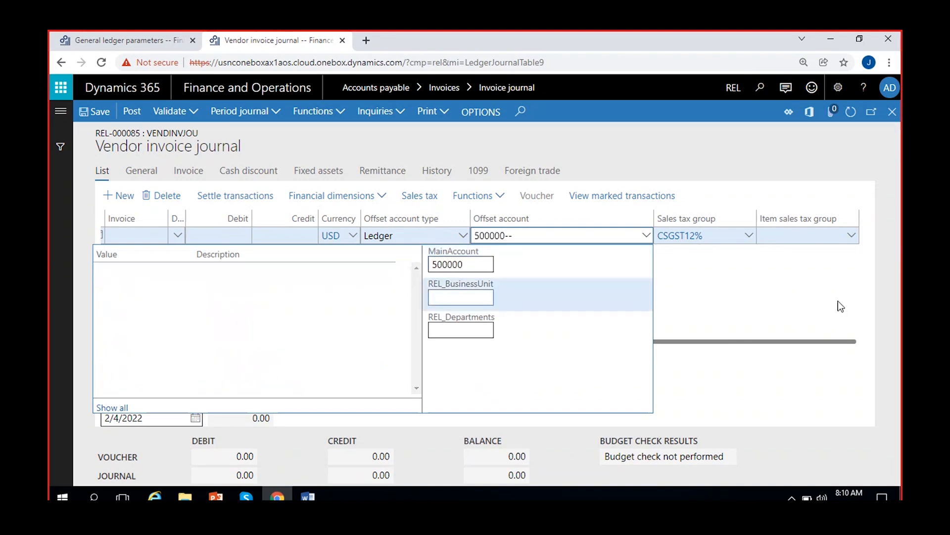
pyautogui.click(780, 301)
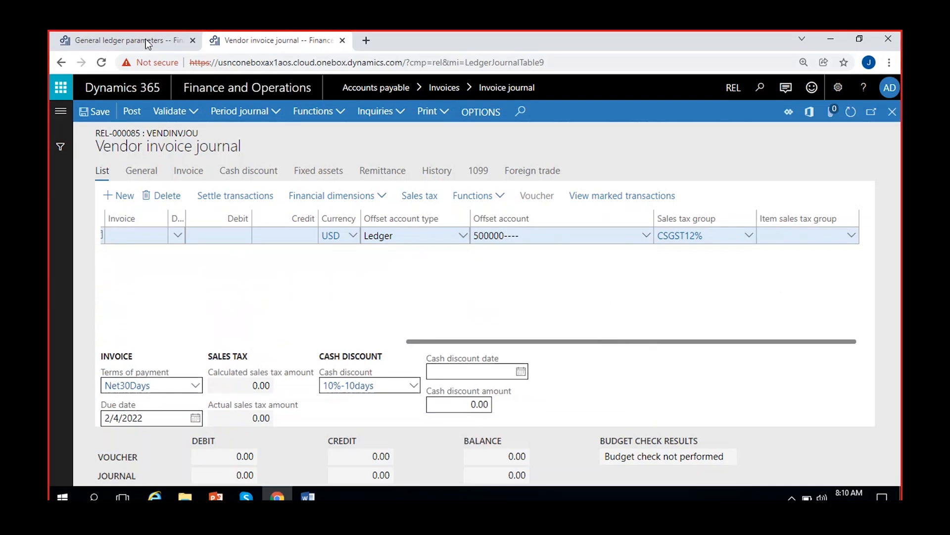
# Save the General ledger parameters in the other browser tab and return to the vendor invoice journal
pyautogui.click(146, 40)
pyautogui.click(91, 113)
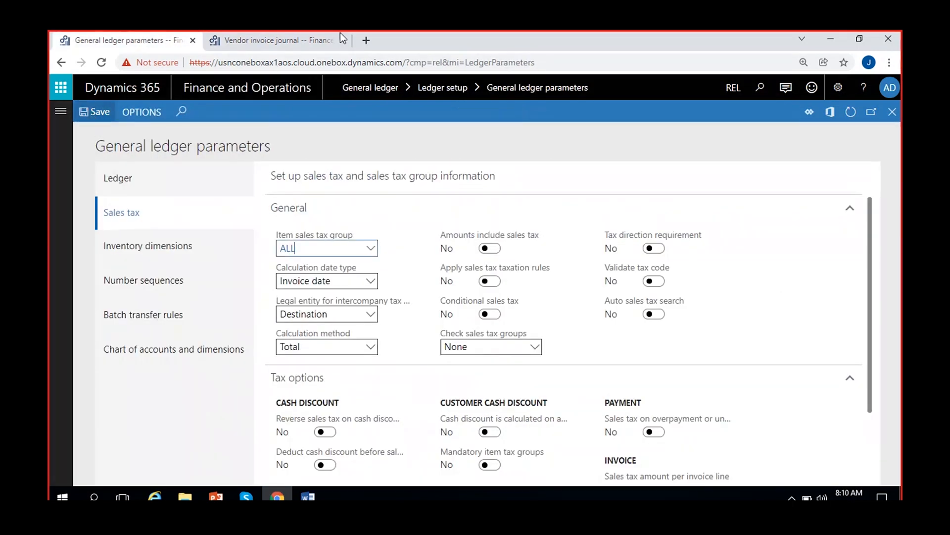
pyautogui.click(283, 33)
pyautogui.click(117, 33)
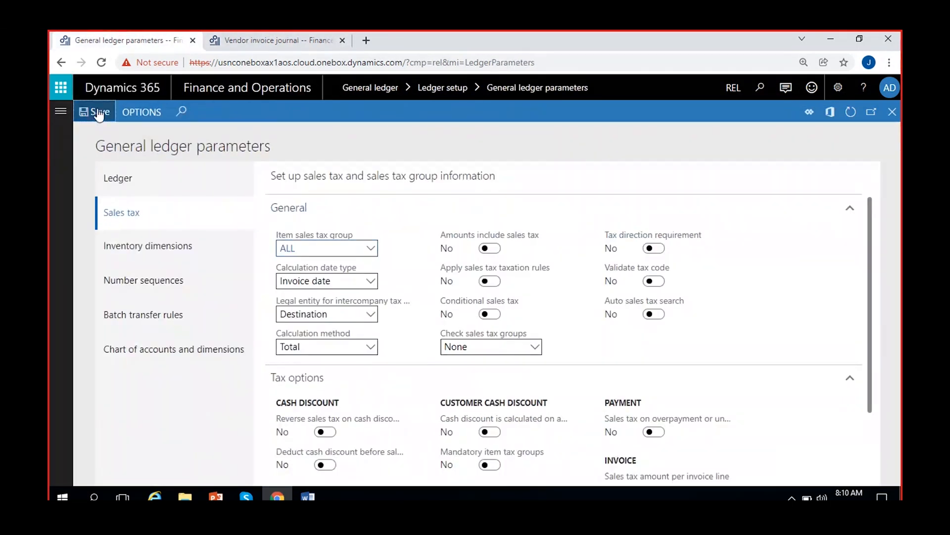
pyautogui.click(284, 36)
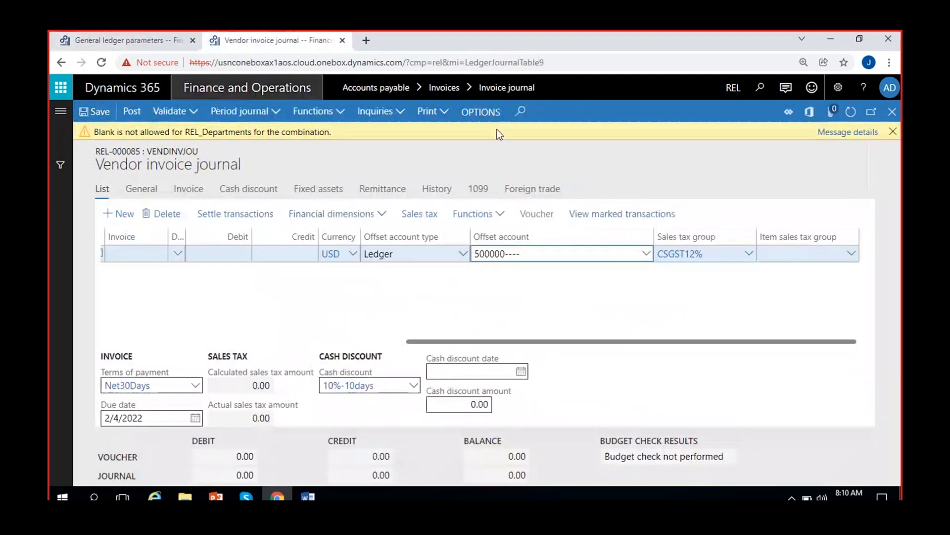
# Clear the journal line's ledger offset account and recheck the item sales tax group in the General ledger parameters
pyautogui.click(893, 132)
pyautogui.click(536, 234)
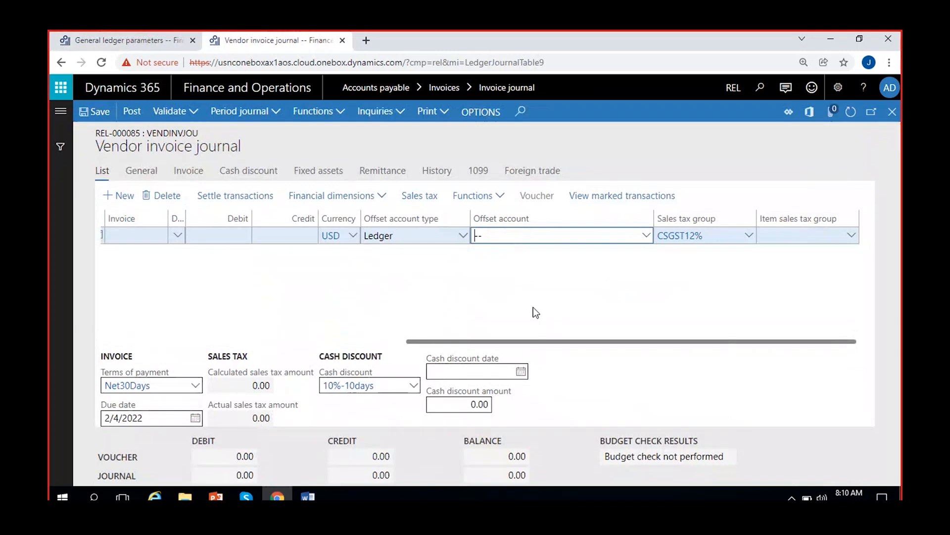
pyautogui.click(102, 33)
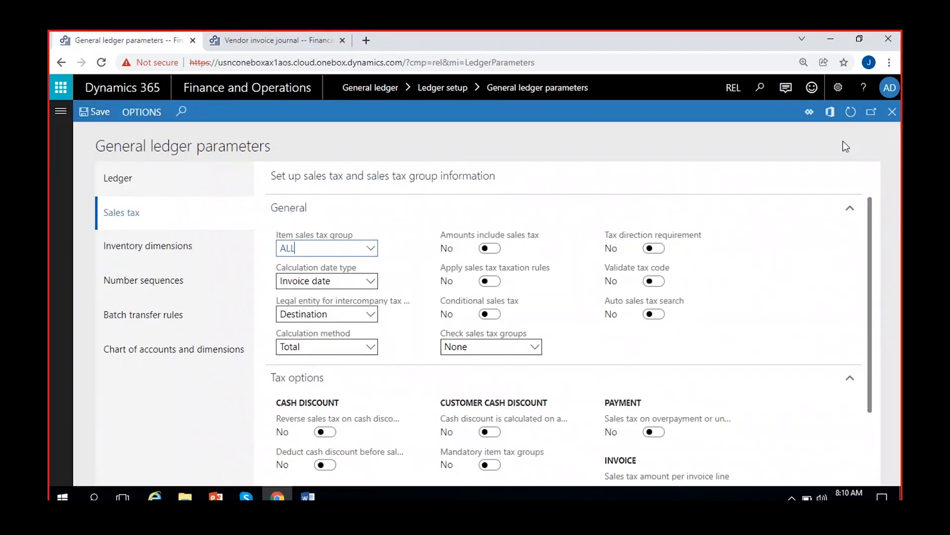
pyautogui.click(310, 39)
# Delete the Tata company line from the reopened VendInvJou journal and close the General ledger parameters in the other browser tab
pyautogui.click(892, 118)
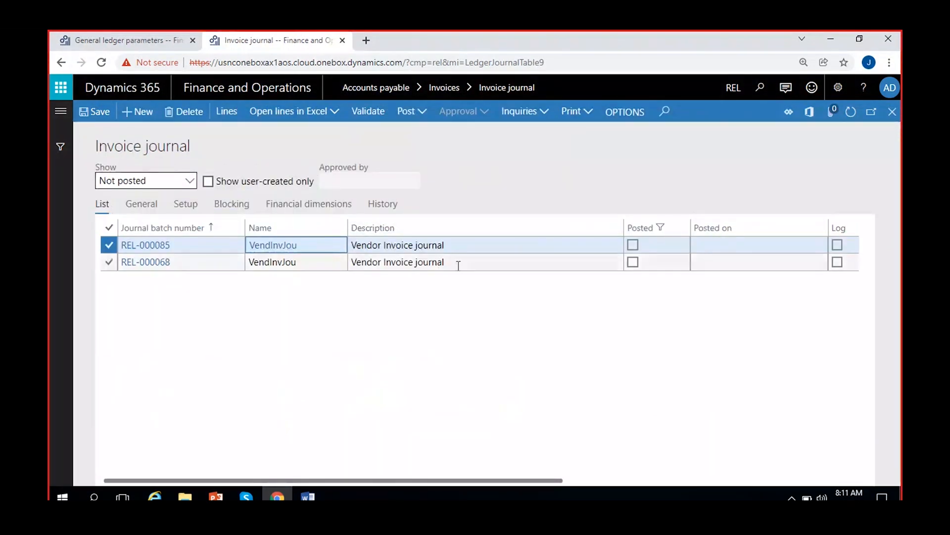
pyautogui.click(471, 247)
pyautogui.click(223, 110)
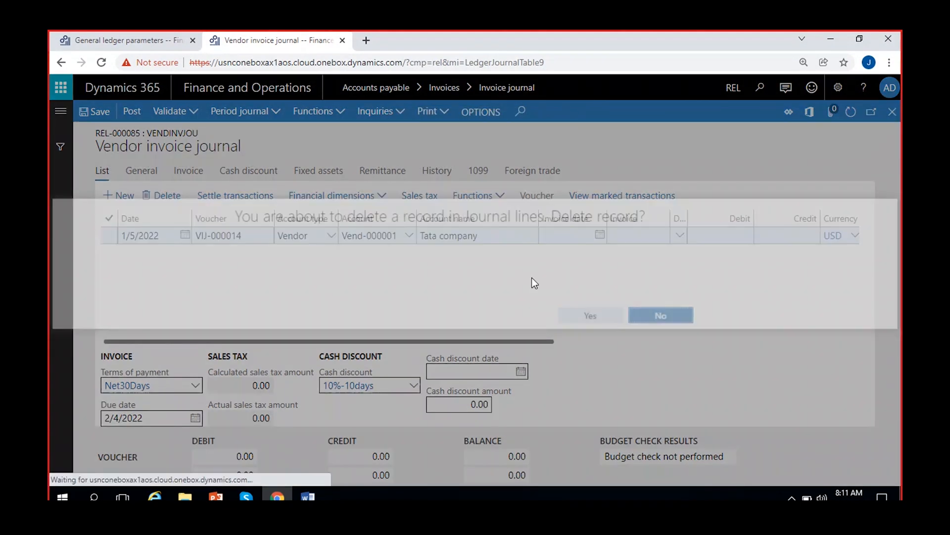
pyautogui.click(596, 322)
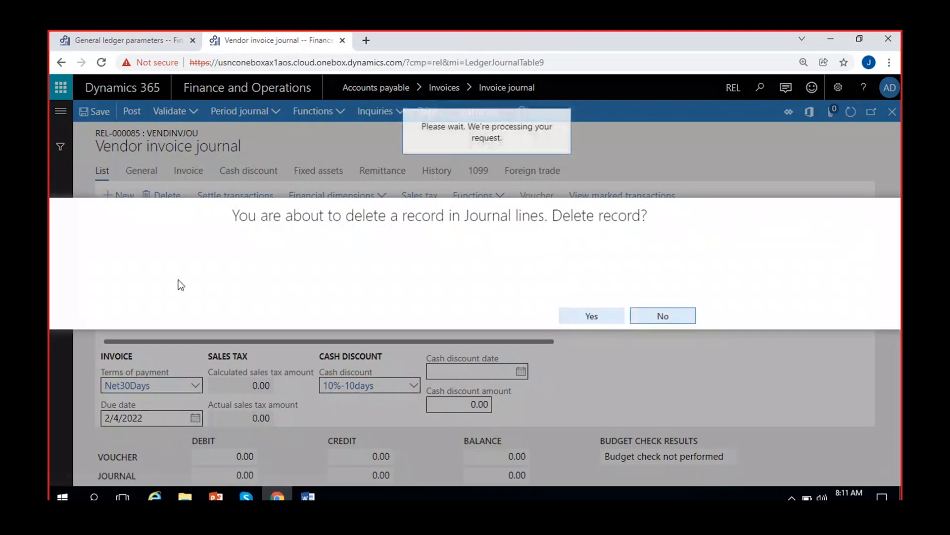
pyautogui.click(135, 32)
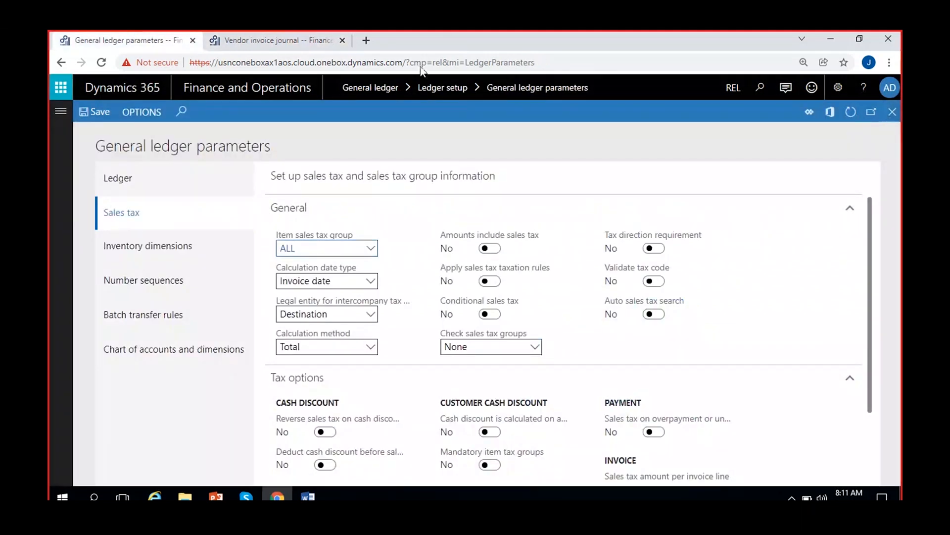
pyautogui.click(285, 41)
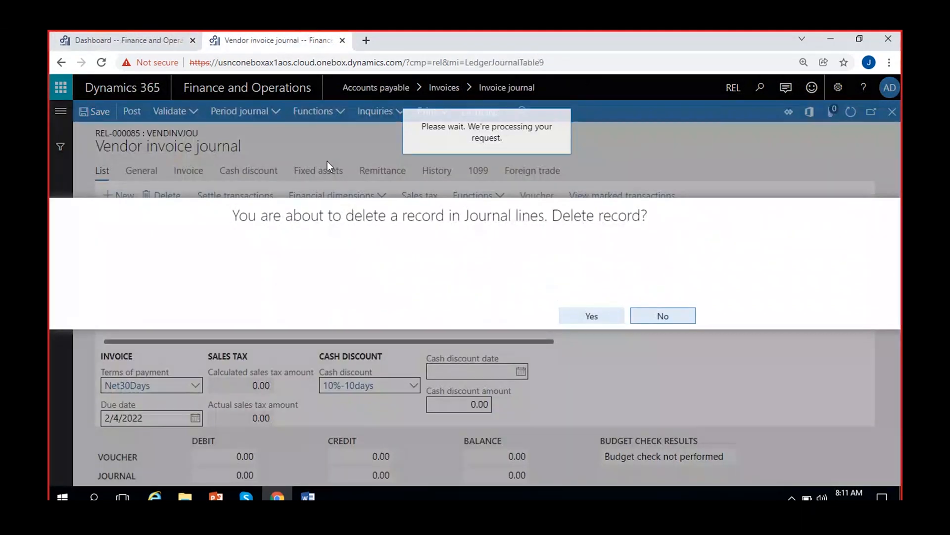
# Add a new vendor line to the invoice journal for Tata company
pyautogui.click(125, 199)
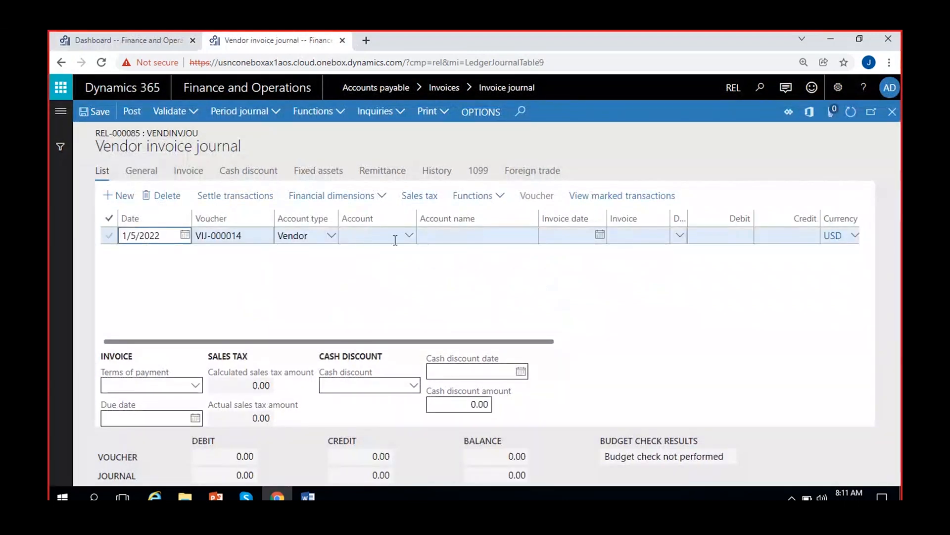
pyautogui.click(411, 236)
pyautogui.write('v')
pyautogui.click(471, 273)
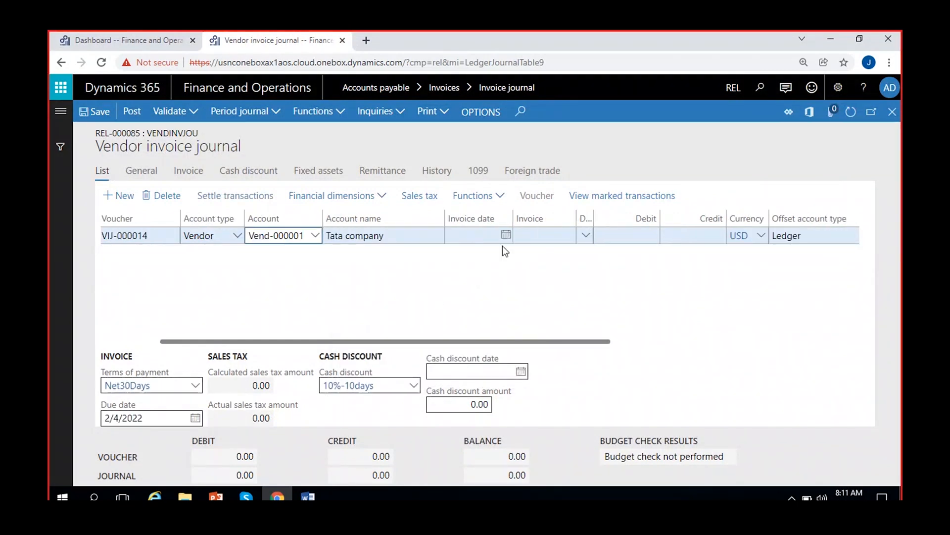
# Set the line's invoice date to 1/5/2022 and its invoice number to INV-5689
pyautogui.click(506, 234)
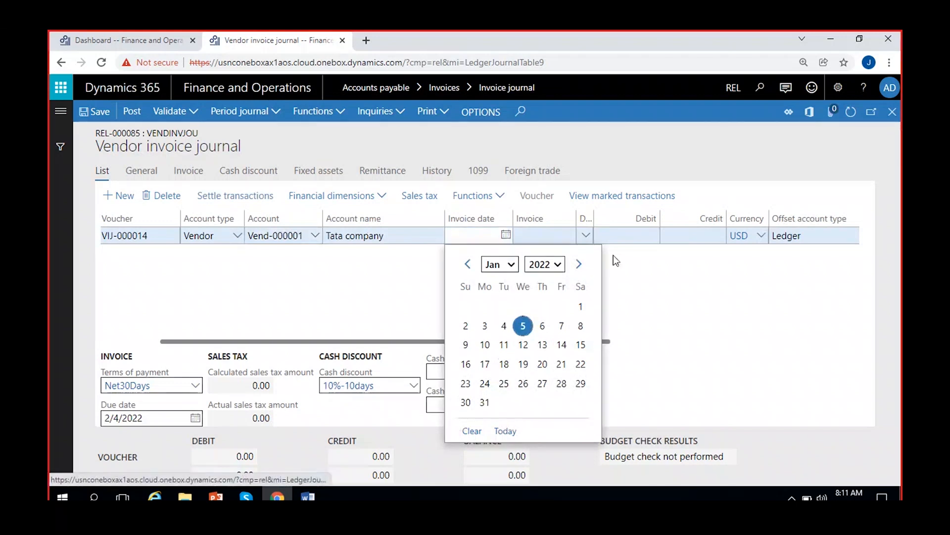
pyautogui.click(523, 326)
pyautogui.click(543, 232)
pyautogui.write('INV-')
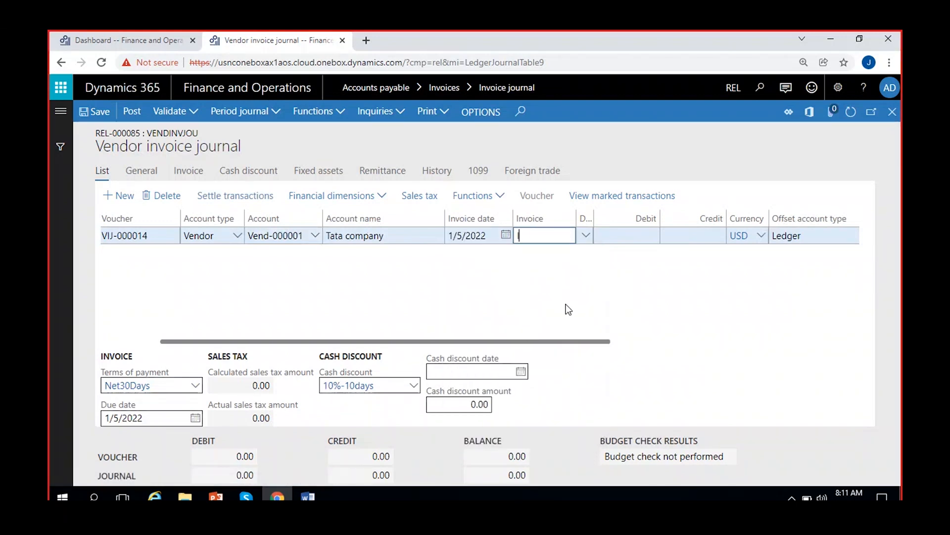
pyautogui.write('5689')
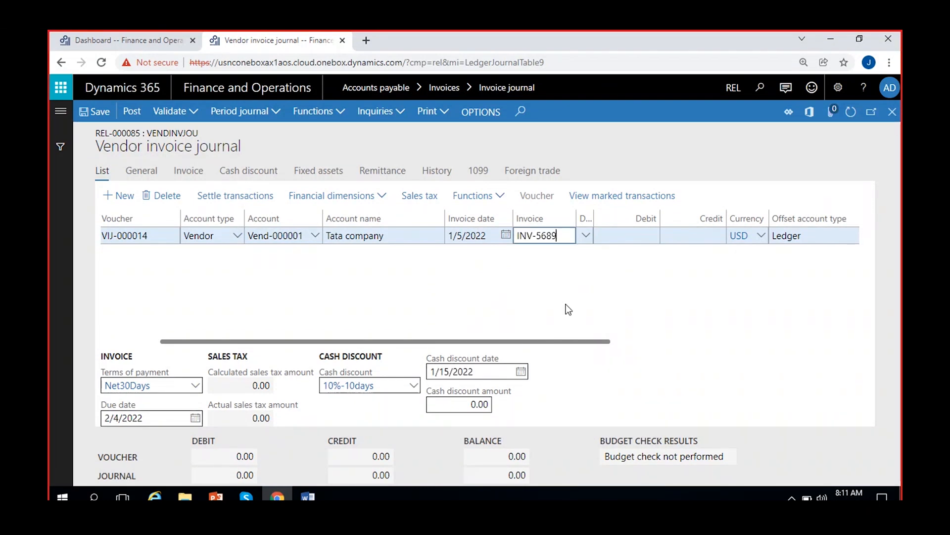
# Enter a credit amount of 10,000 on the Tata company line
pyautogui.click(676, 243)
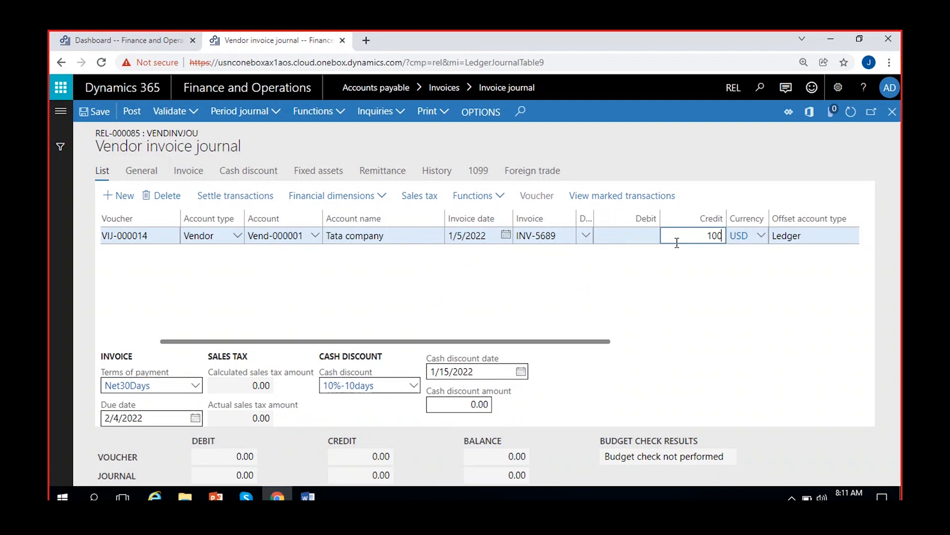
pyautogui.click(644, 288)
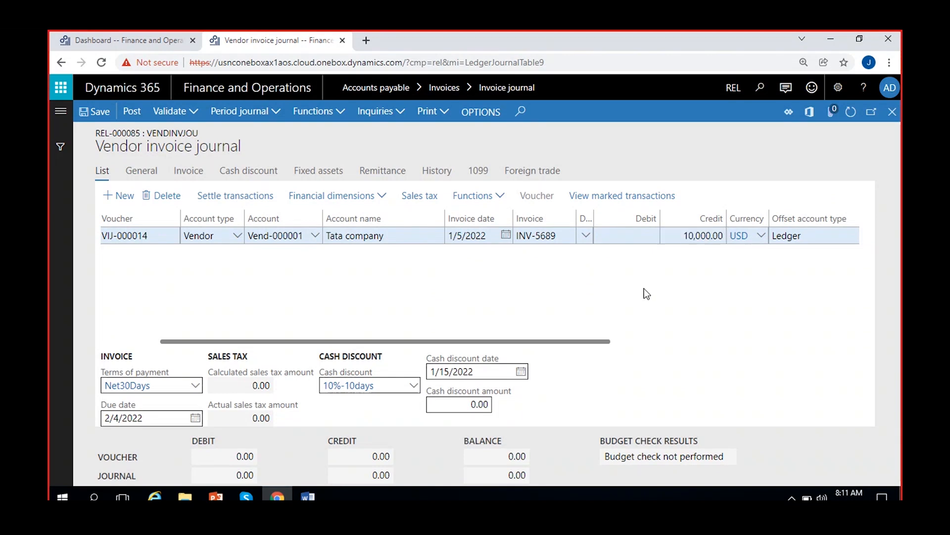
pyautogui.press('Tab')
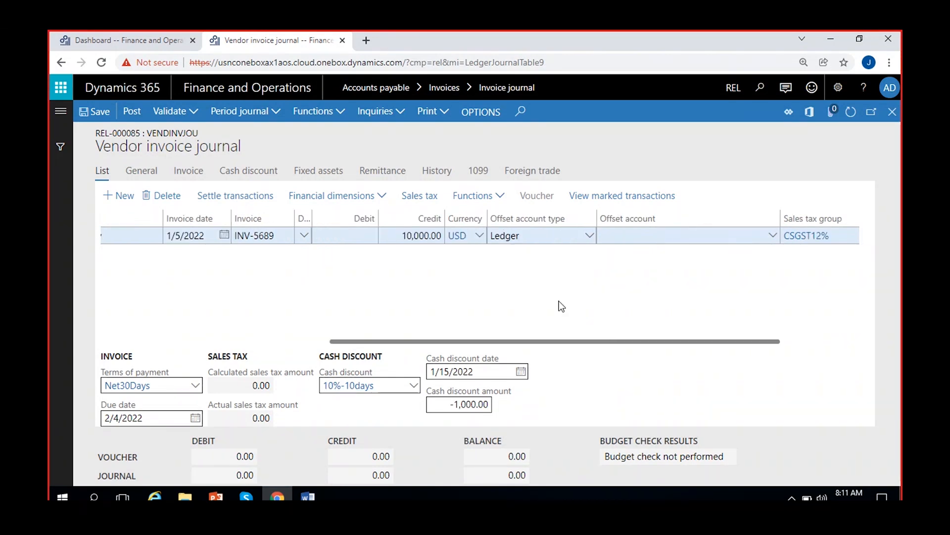
# Set the line's ledger offset account to main account 500006, Other expenses, and save the journal line
pyautogui.hscroll(3, 559, 301)
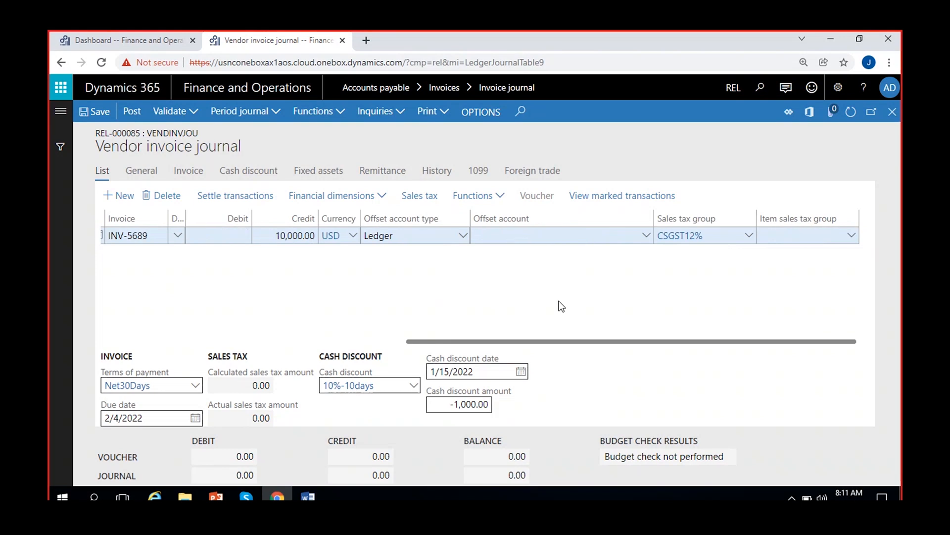
pyautogui.click(643, 240)
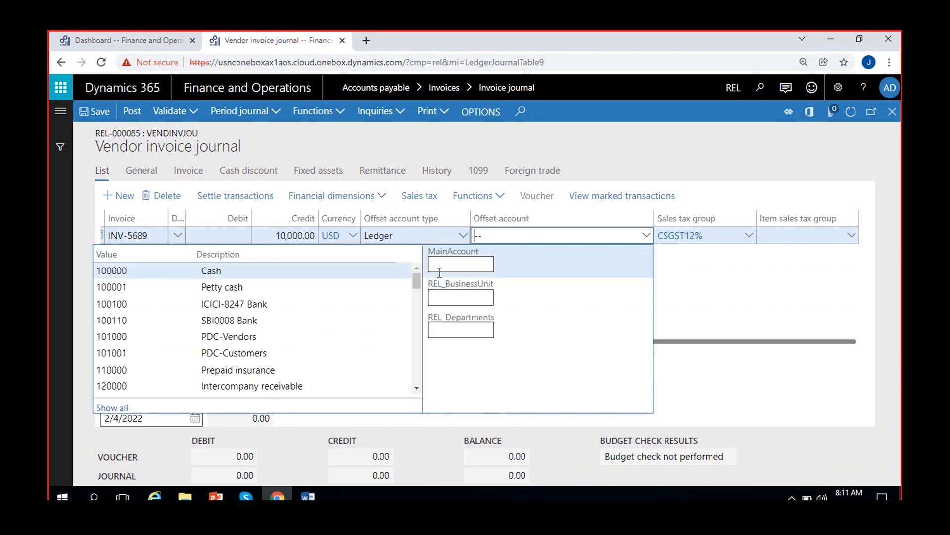
pyautogui.click(458, 263)
pyautogui.write('5')
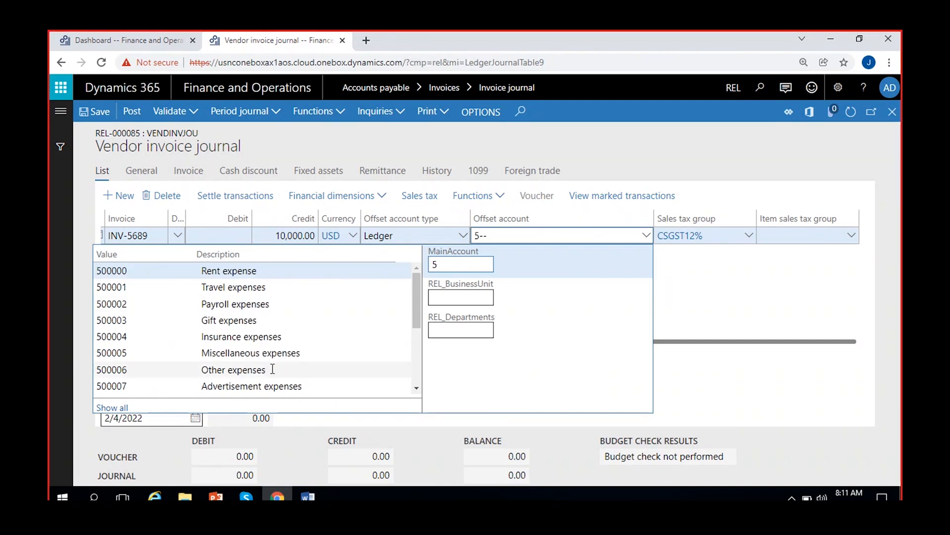
pyautogui.click(272, 369)
pyautogui.click(755, 304)
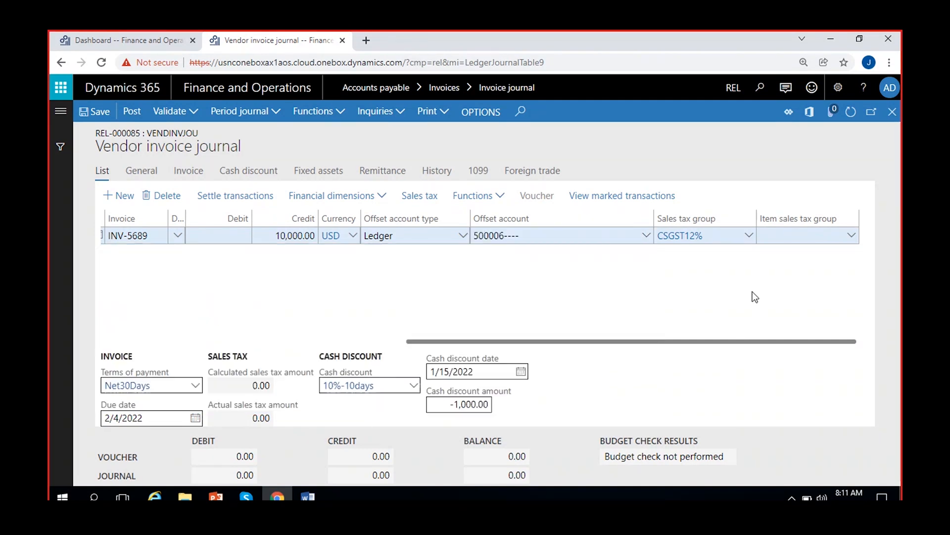
pyautogui.click(93, 111)
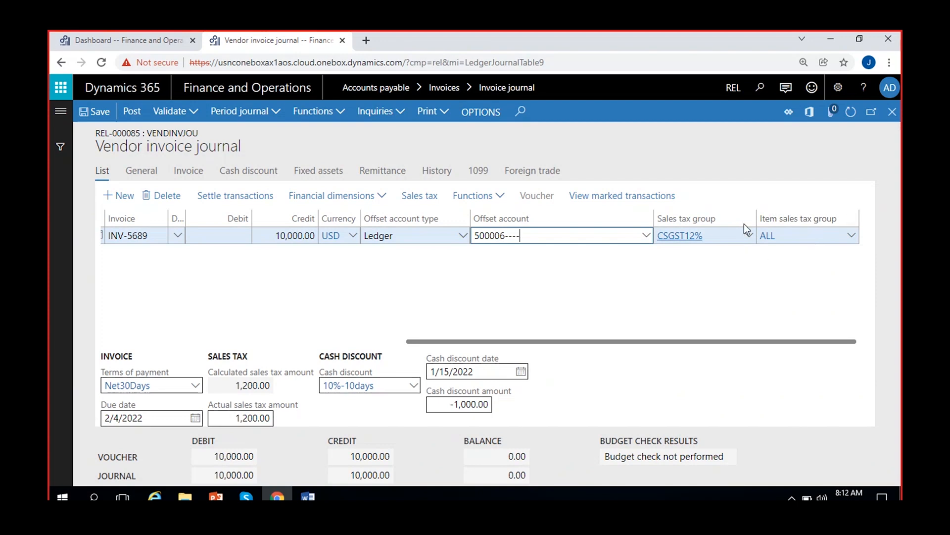
# View the main account details of the offset account, examine its legal entity overrides, and return to the journal line
pyautogui.click(540, 269)
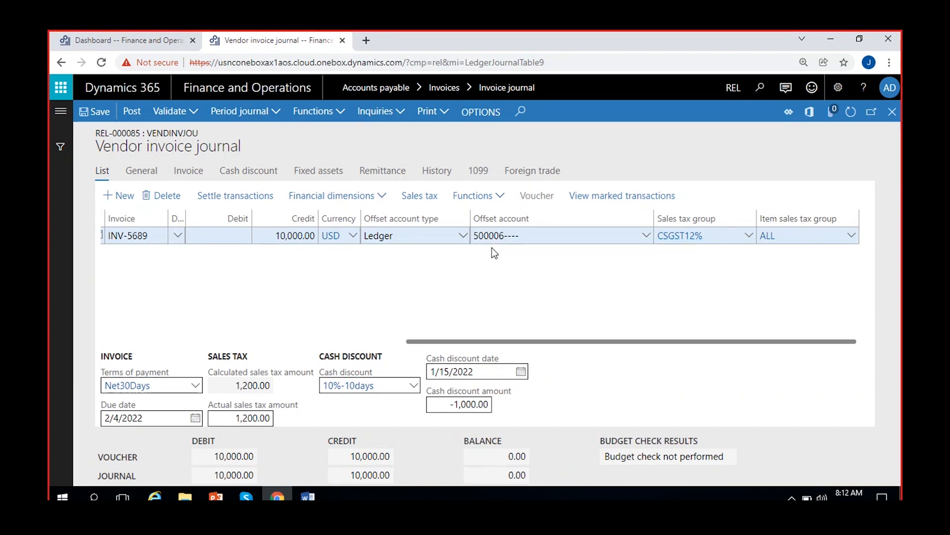
pyautogui.rightClick(647, 237)
pyautogui.click(690, 336)
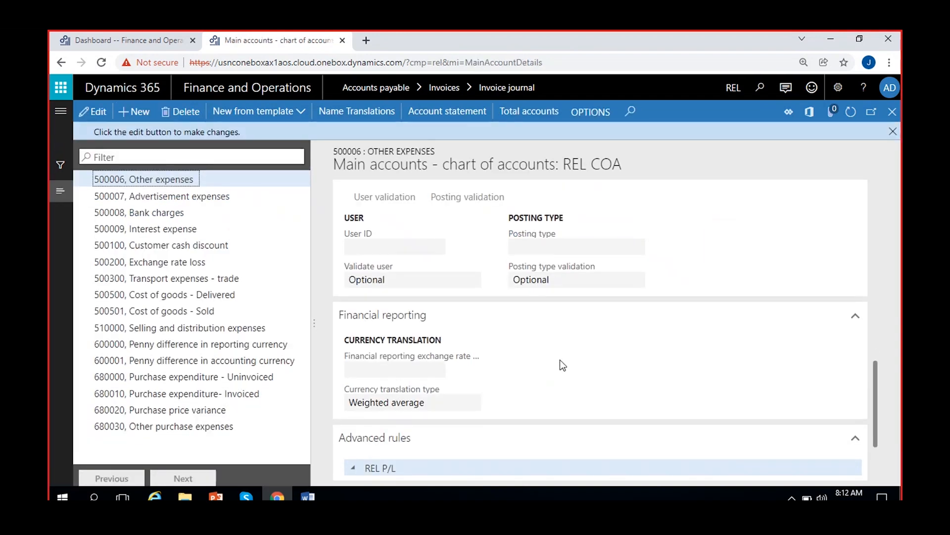
pyautogui.scroll(4, 561, 364)
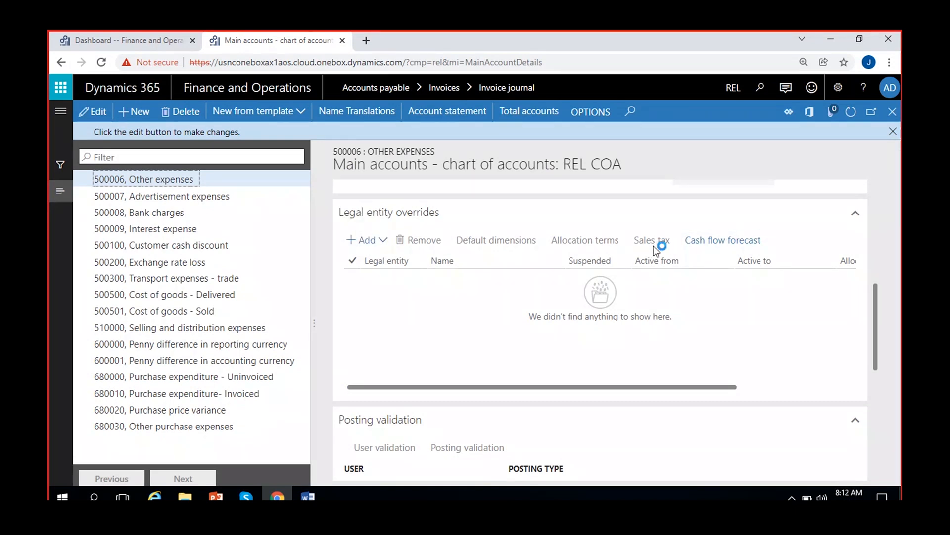
pyautogui.click(894, 131)
pyautogui.click(892, 111)
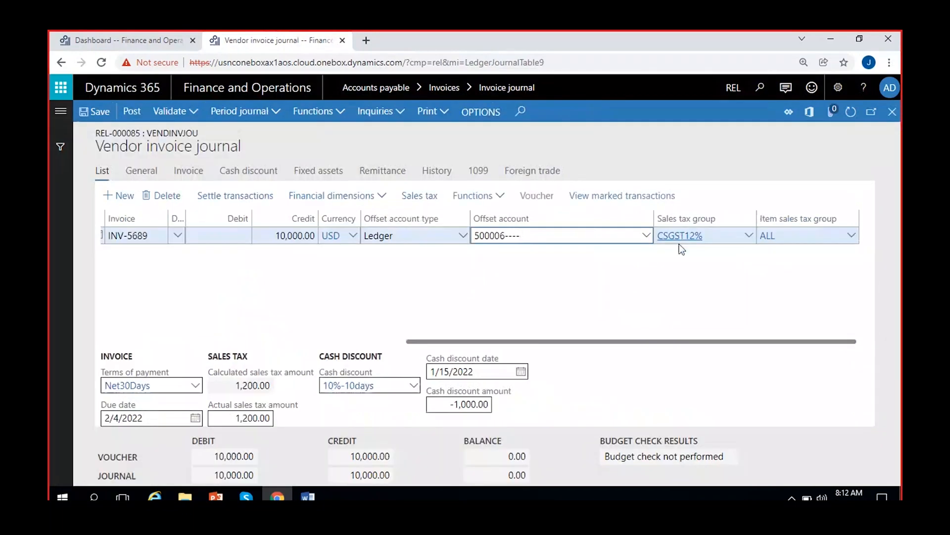
# Reopen the sales tax section of the General ledger parameters in the other browser tab and compare its item sales tax group with the journal line
pyautogui.click(126, 32)
pyautogui.click(65, 110)
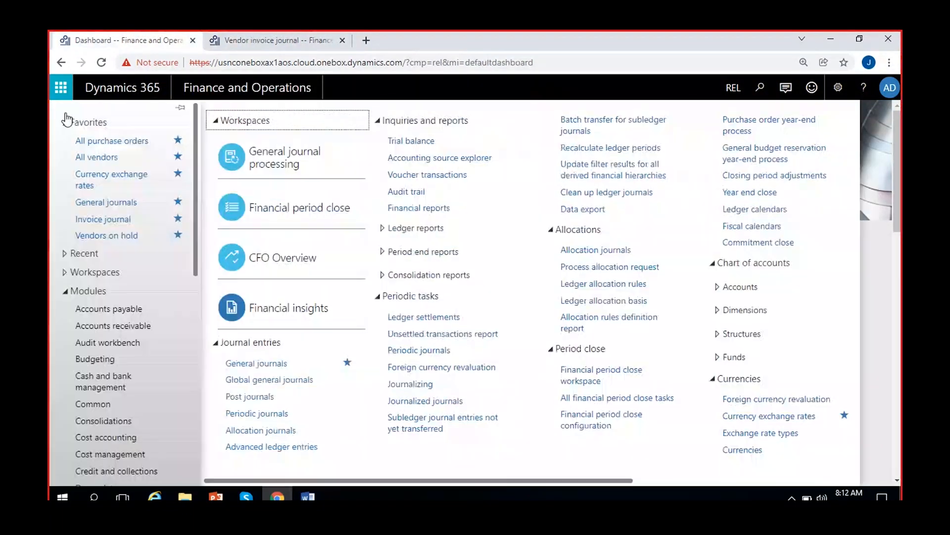
pyautogui.moveTo(536, 484); pyautogui.dragTo(703, 486)
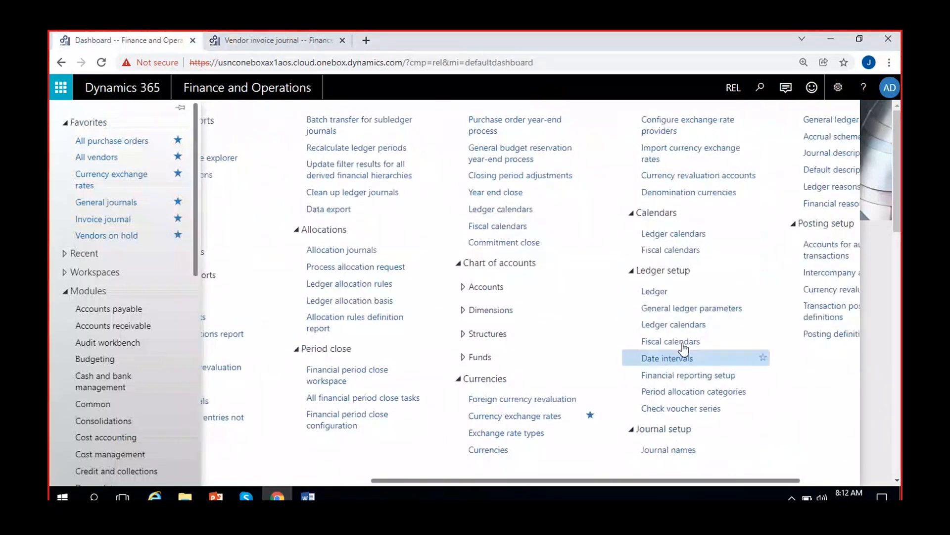
pyautogui.click(699, 356)
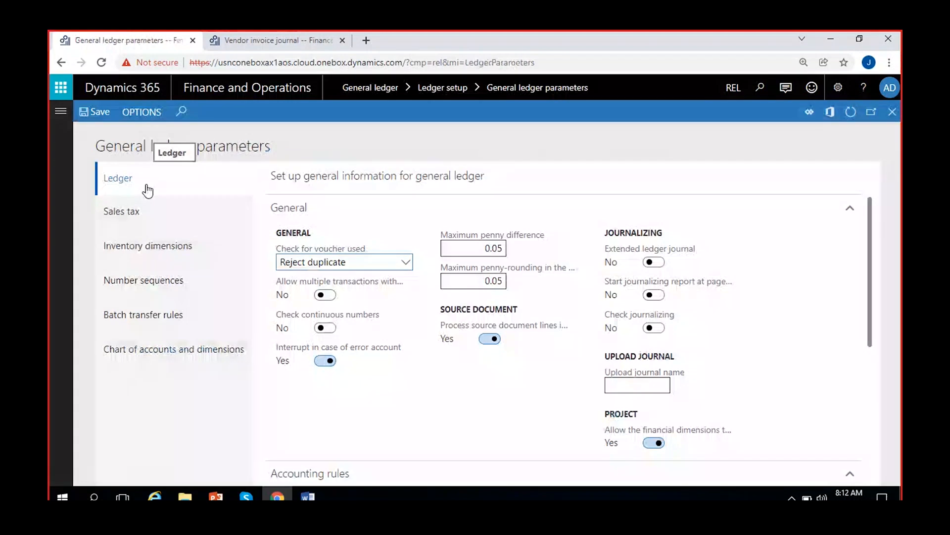
pyautogui.click(132, 212)
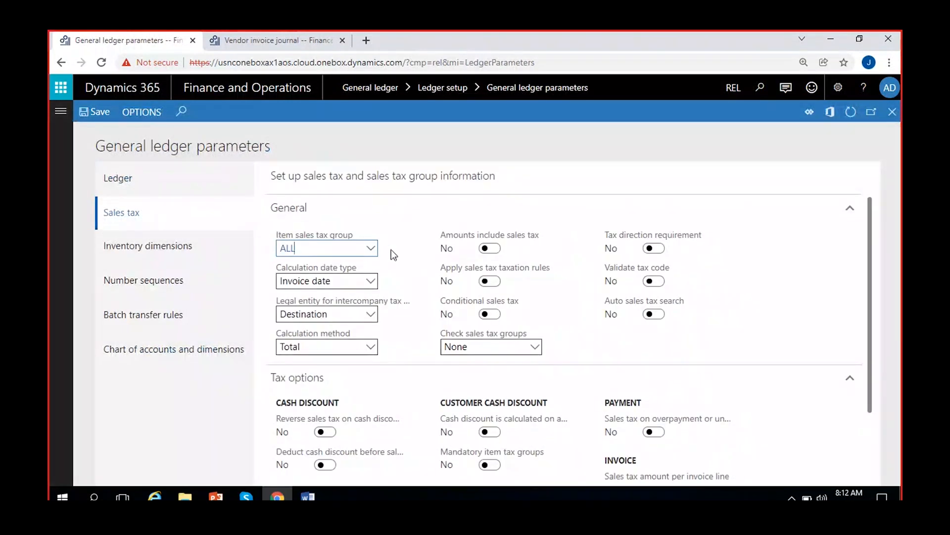
pyautogui.click(263, 43)
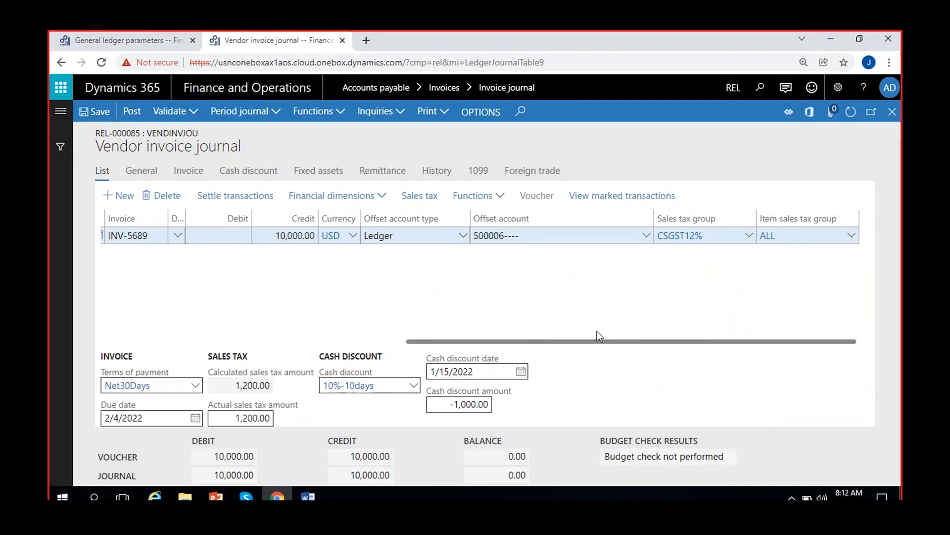
pyautogui.click(144, 40)
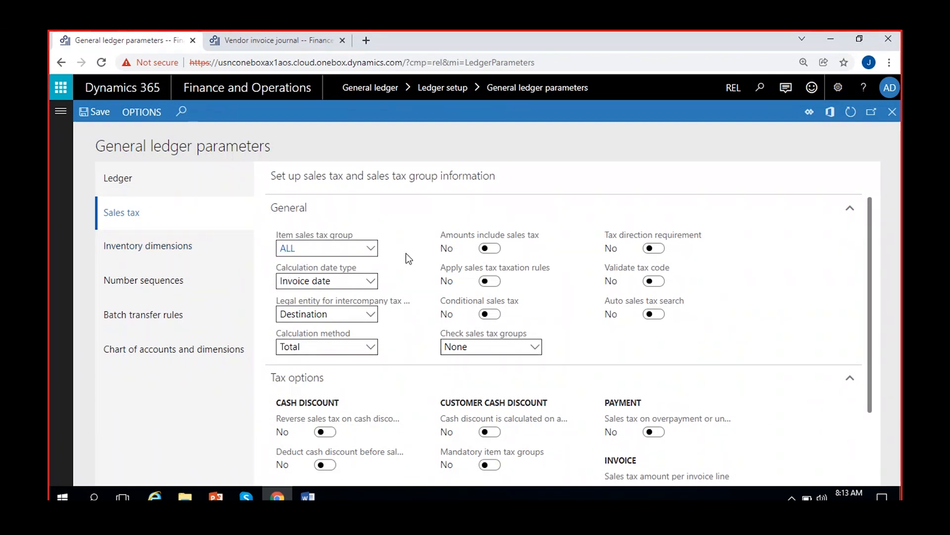
pyautogui.click(272, 49)
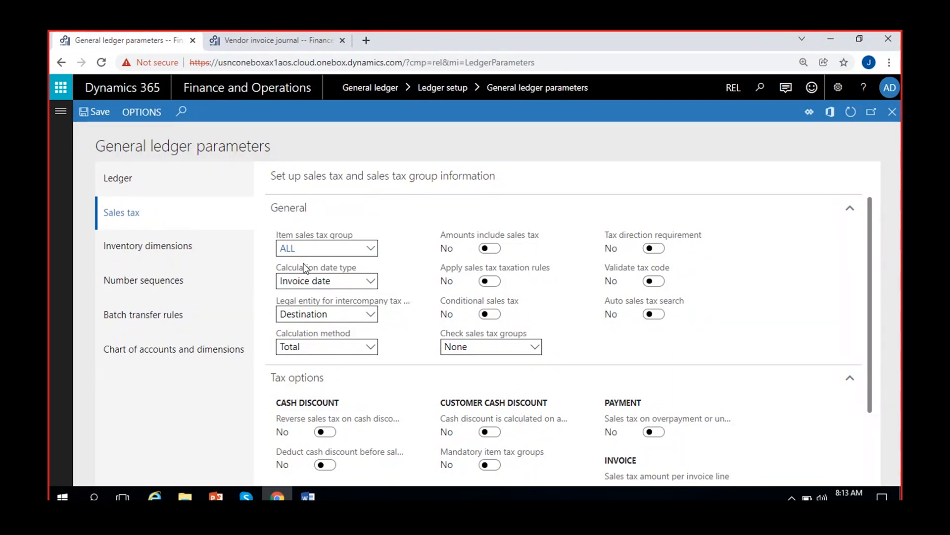
# Set the vendor journal line's invoice date to 1/1/2022 and return to the sales tax parameters
pyautogui.click(261, 47)
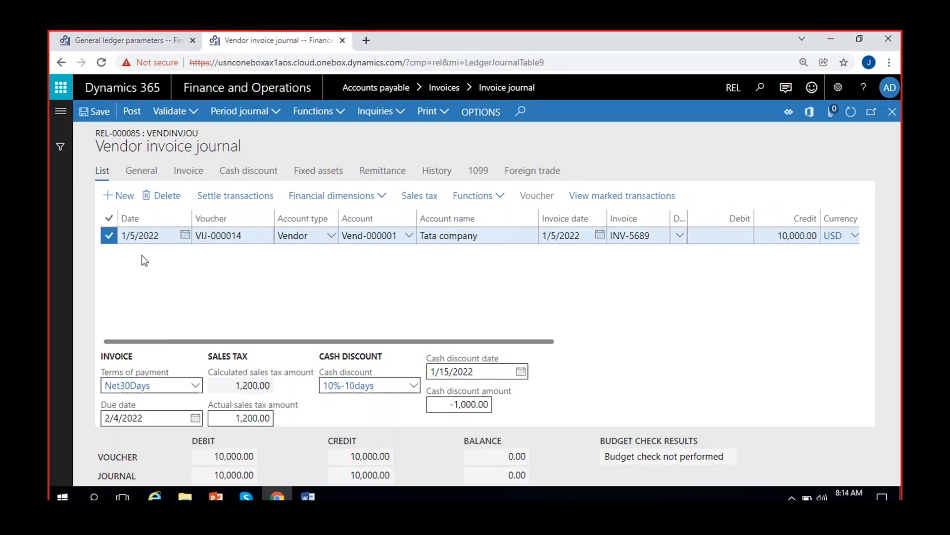
pyautogui.click(600, 235)
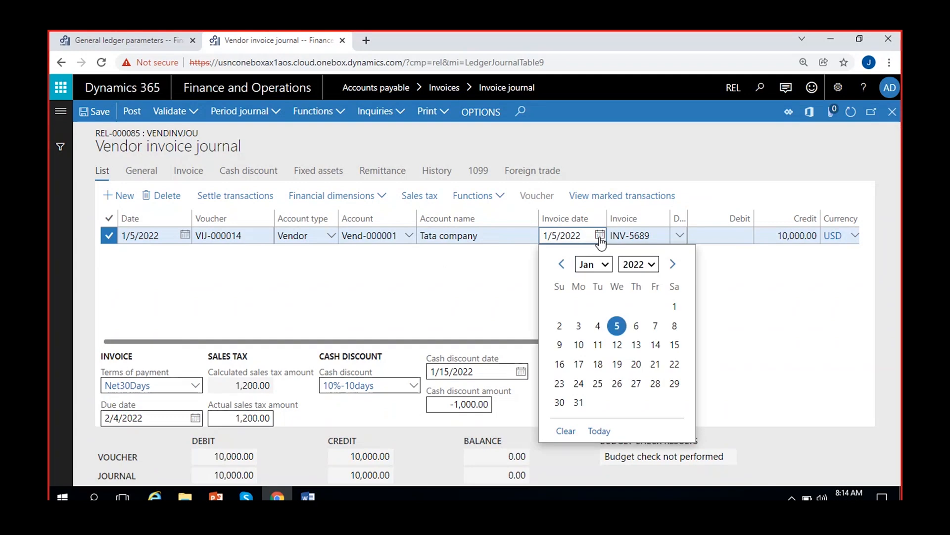
pyautogui.click(674, 306)
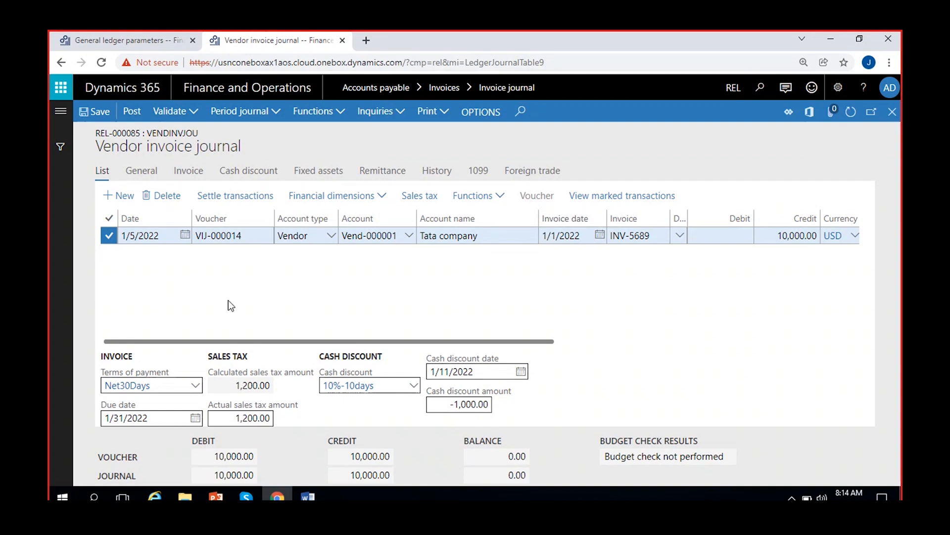
pyautogui.click(93, 39)
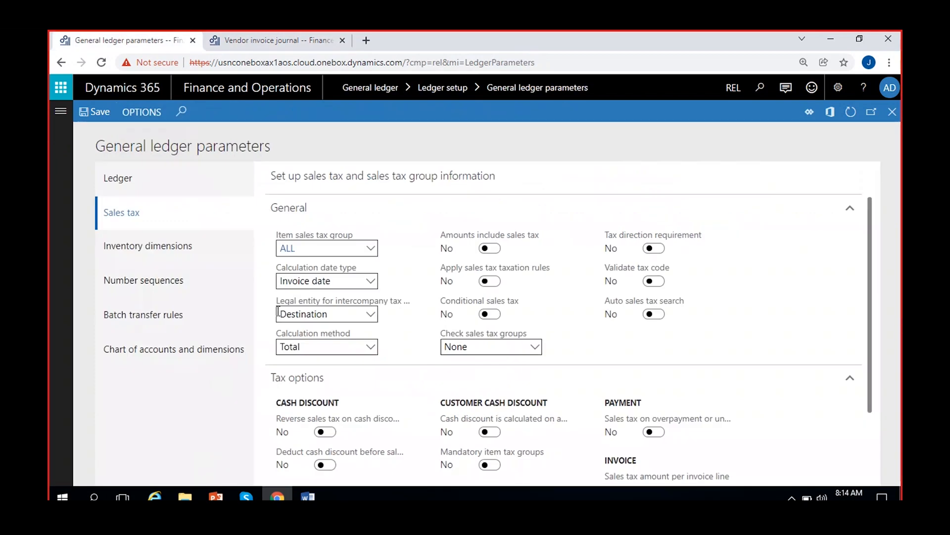
# Try Delivery date and Document date as the sales tax calculation date type, and set it back to Invoice date
pyautogui.click(370, 281)
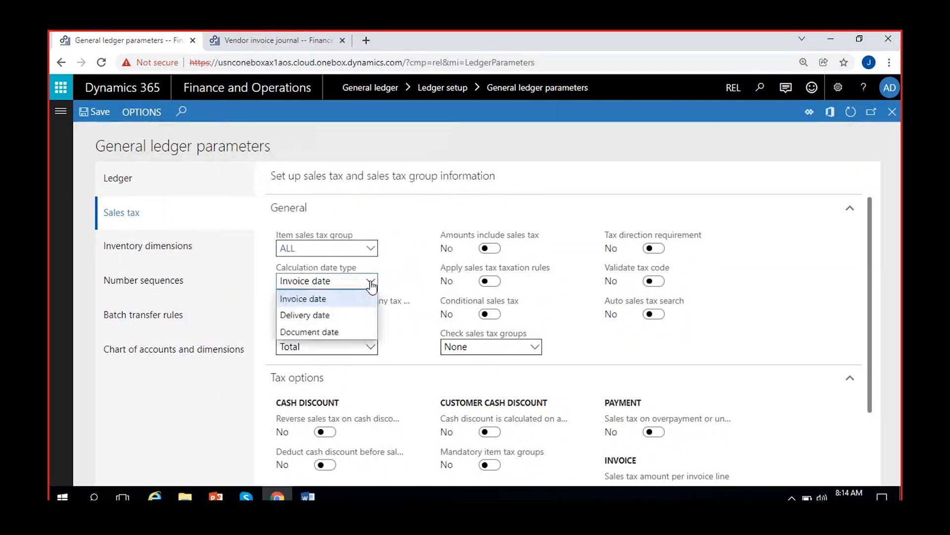
pyautogui.click(337, 317)
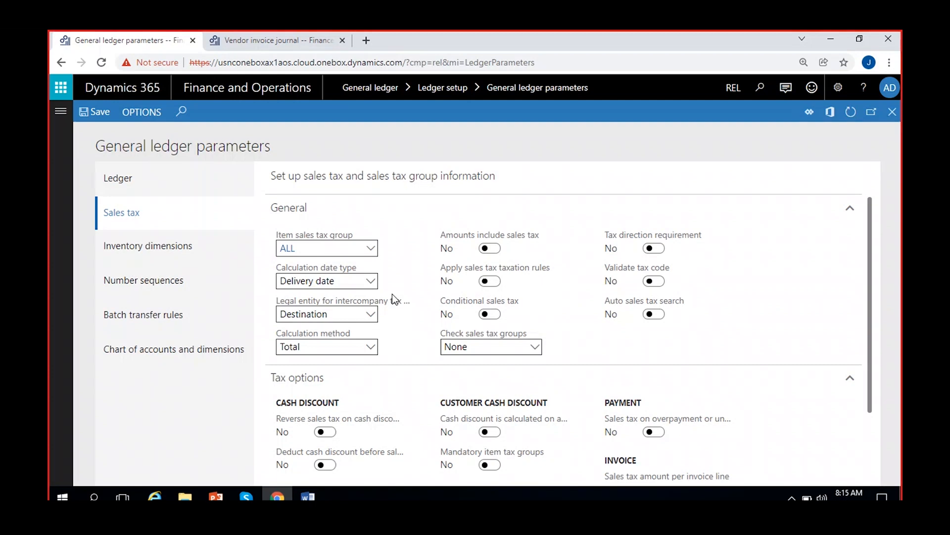
pyautogui.click(375, 280)
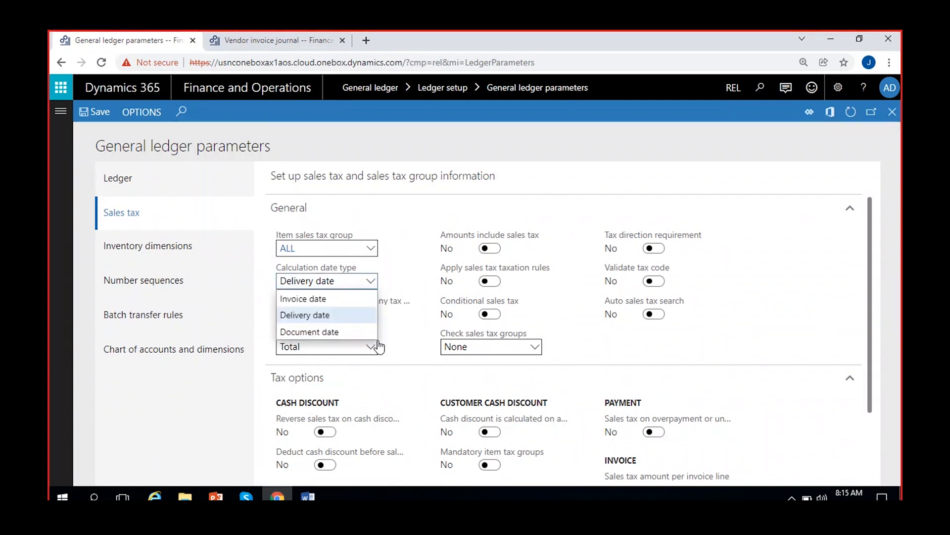
pyautogui.click(328, 332)
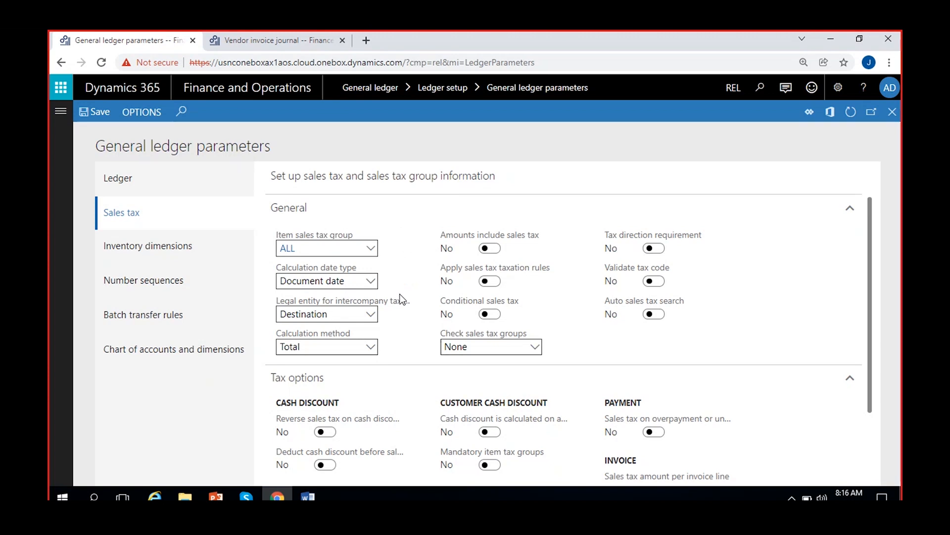
pyautogui.click(371, 281)
pyautogui.click(329, 300)
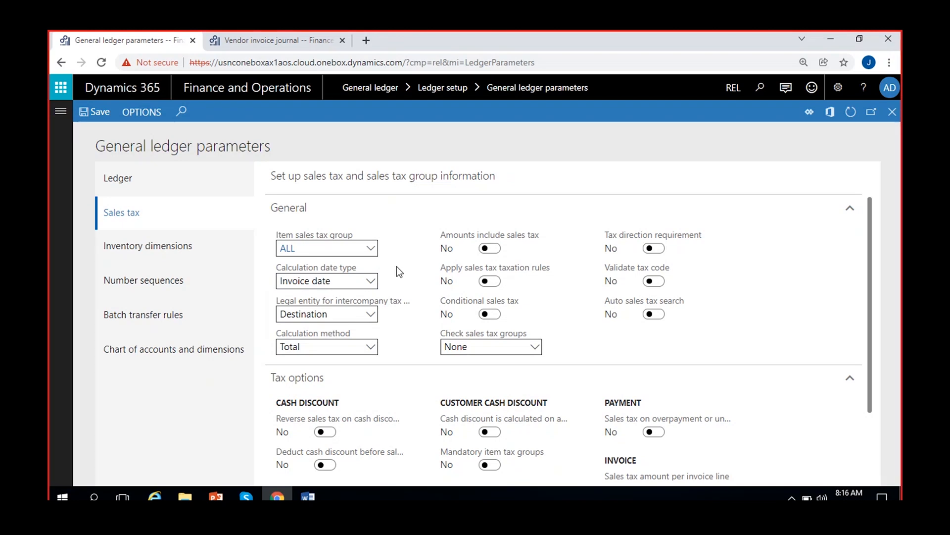
# Check the vendor journal line's dates, return to the sales tax parameters and examine the options for the intercompany tax legal entity
pyautogui.click(304, 46)
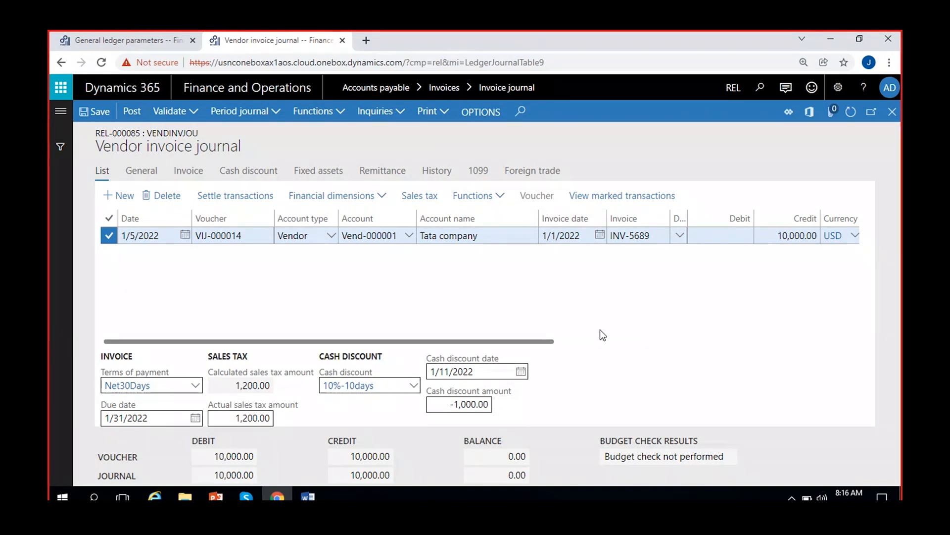
pyautogui.click(101, 39)
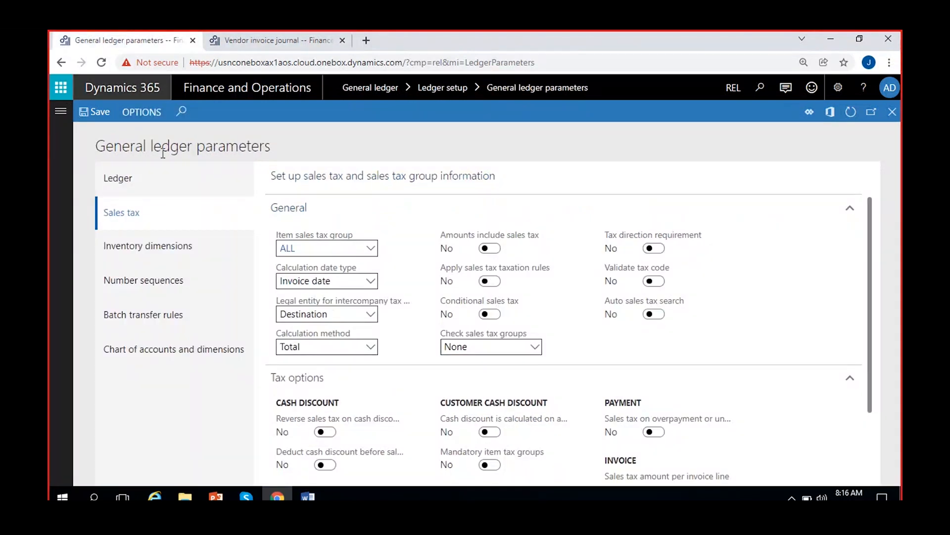
pyautogui.moveTo(382, 302)
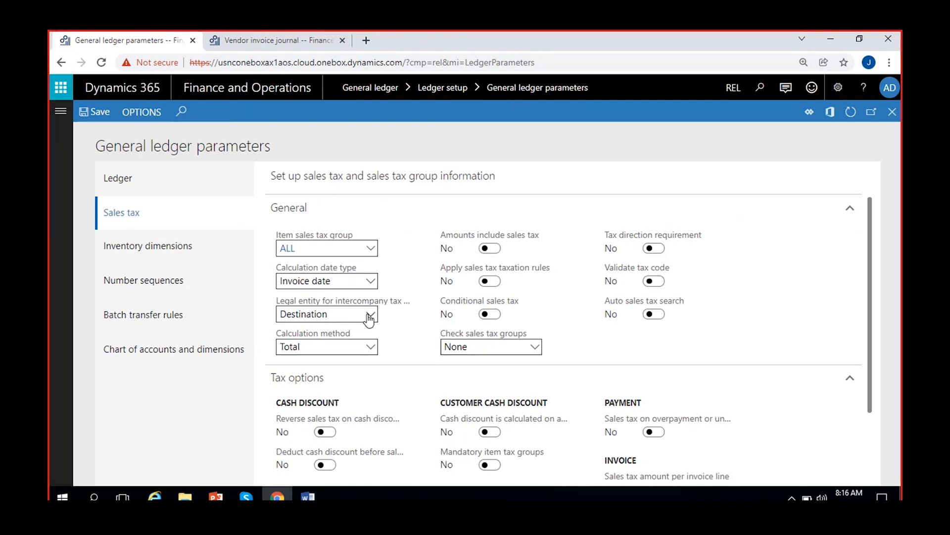
pyautogui.click(370, 314)
pyautogui.click(399, 314)
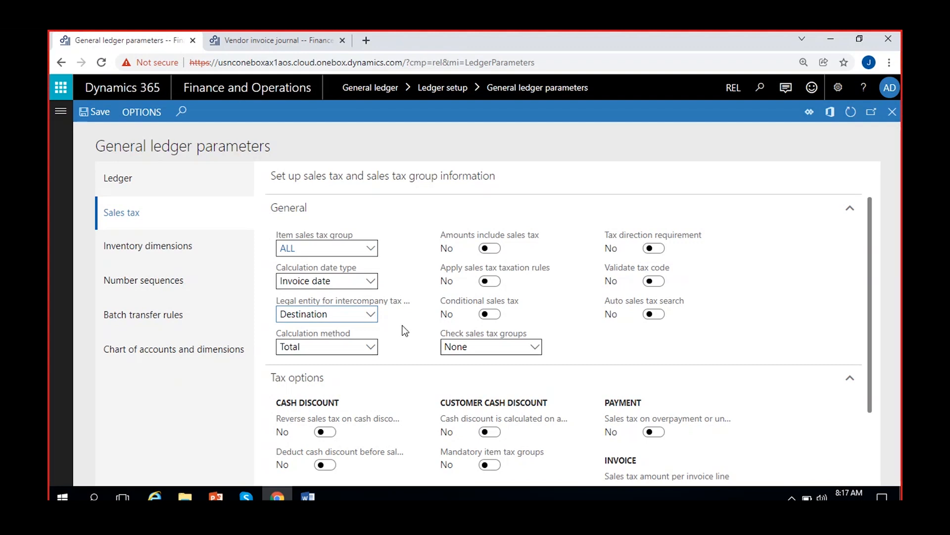
pyautogui.click(367, 314)
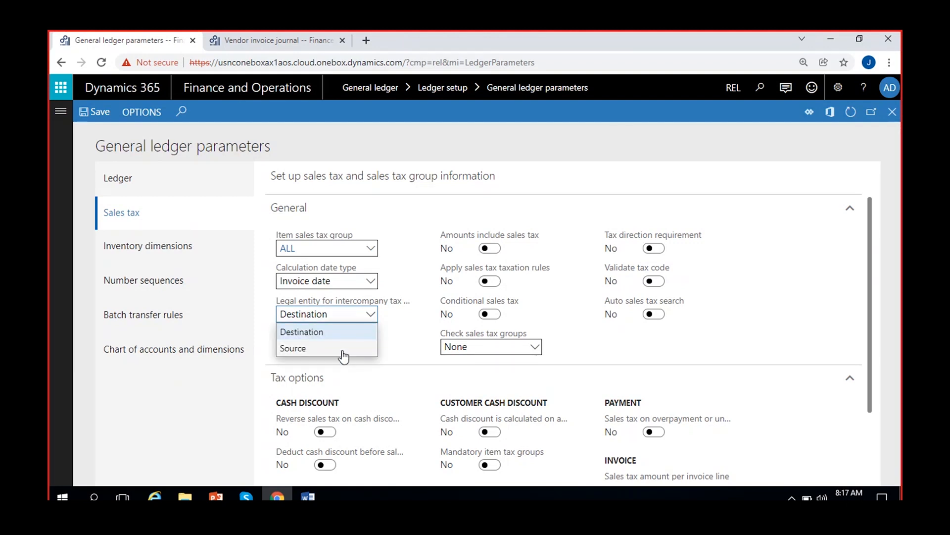
pyautogui.click(403, 317)
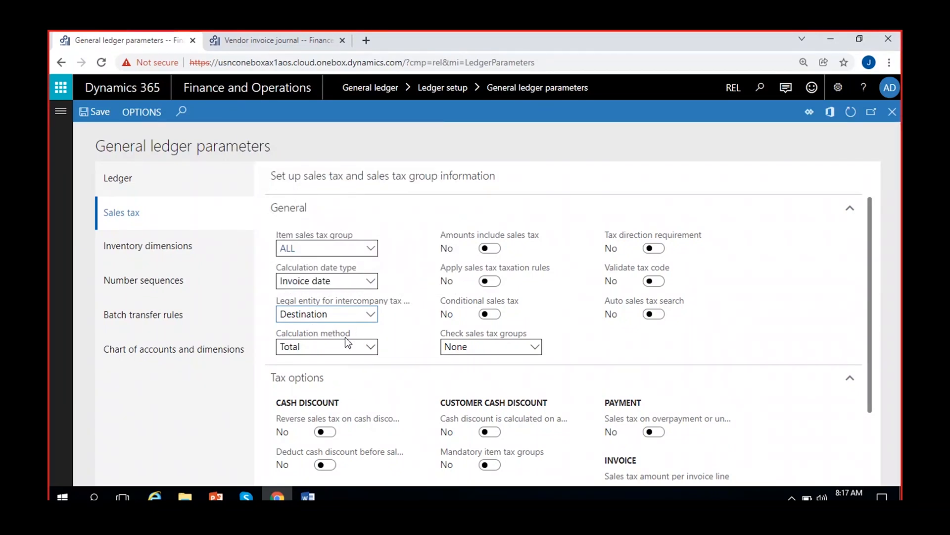
# Read the calculation method's description, try the Line option, and set the method back to Total
pyautogui.moveTo(342, 336)
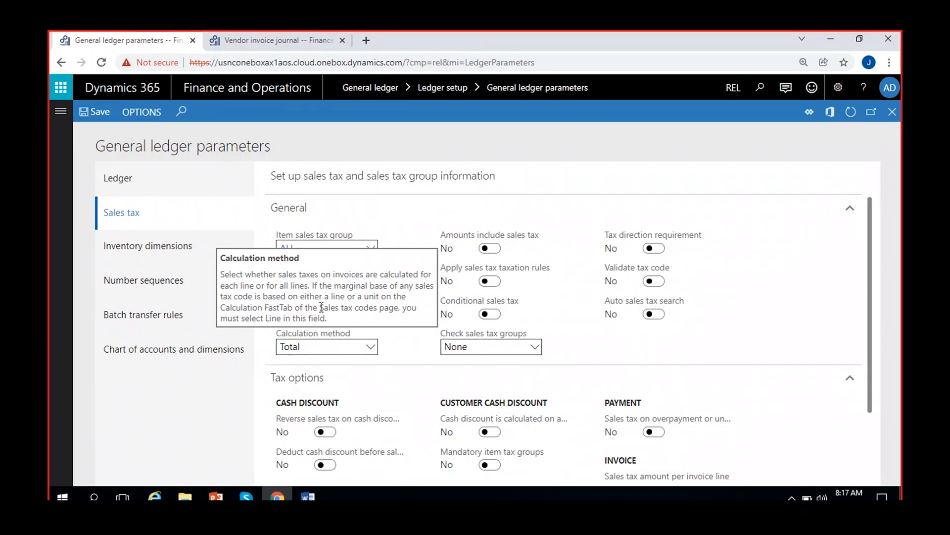
pyautogui.click(370, 346)
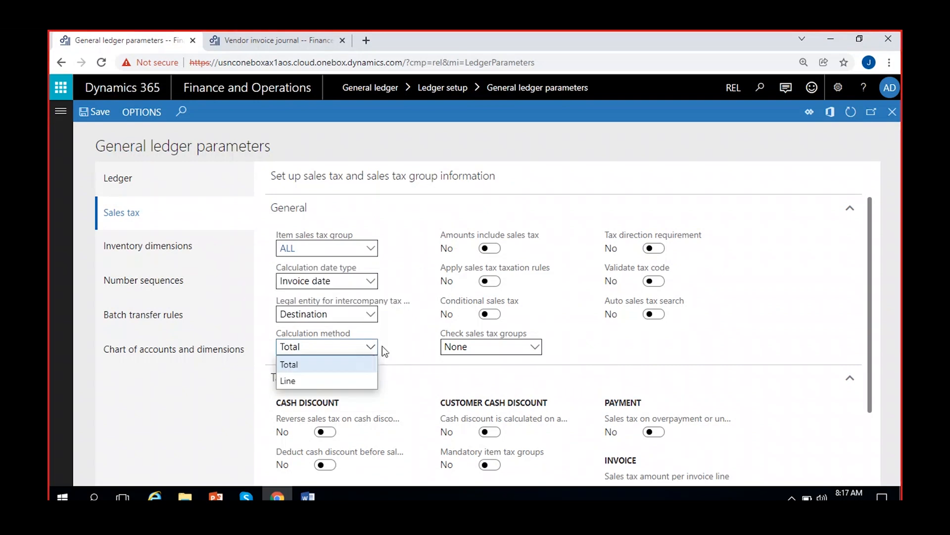
pyautogui.click(386, 345)
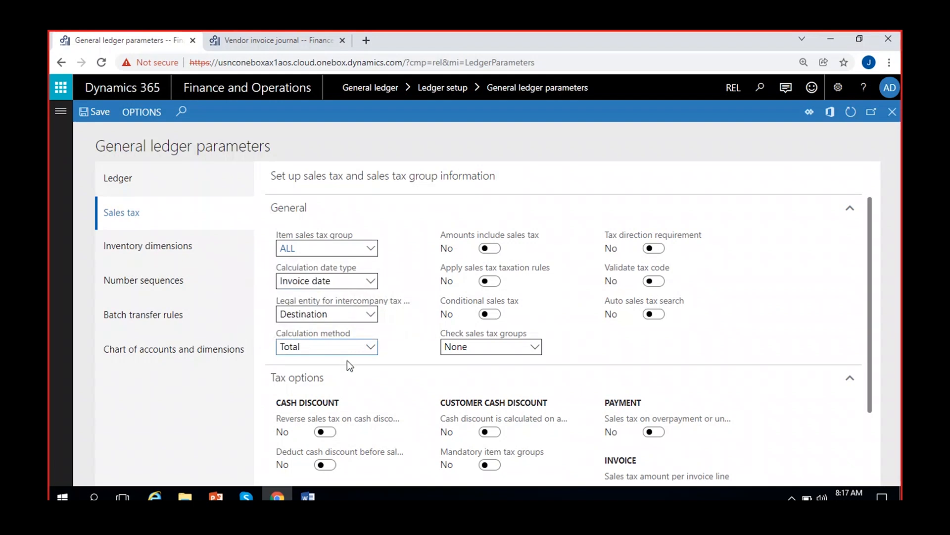
pyautogui.click(370, 346)
pyautogui.click(320, 380)
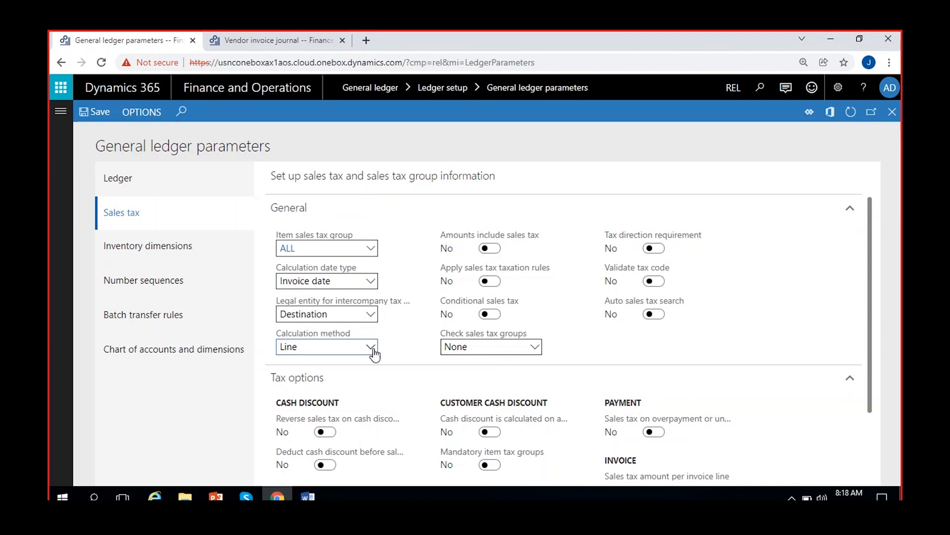
pyautogui.click(371, 348)
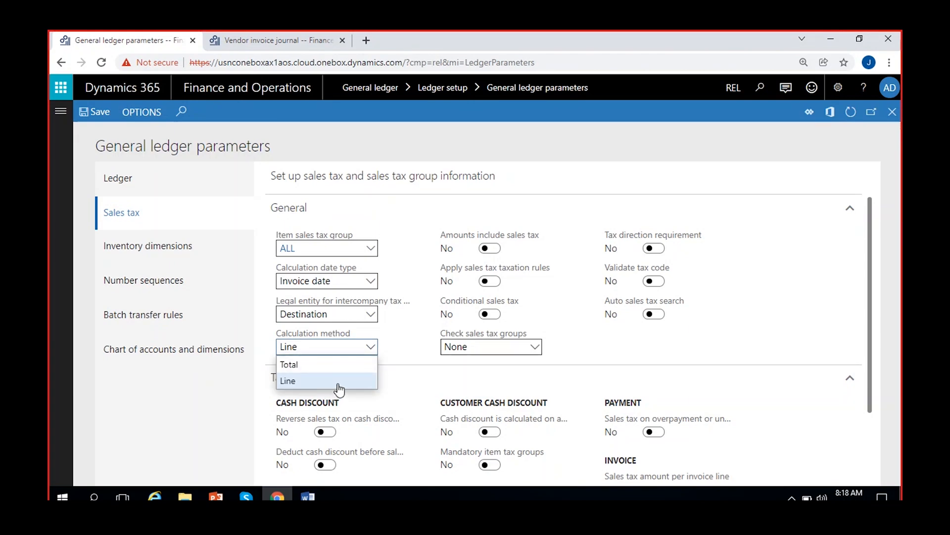
pyautogui.click(339, 389)
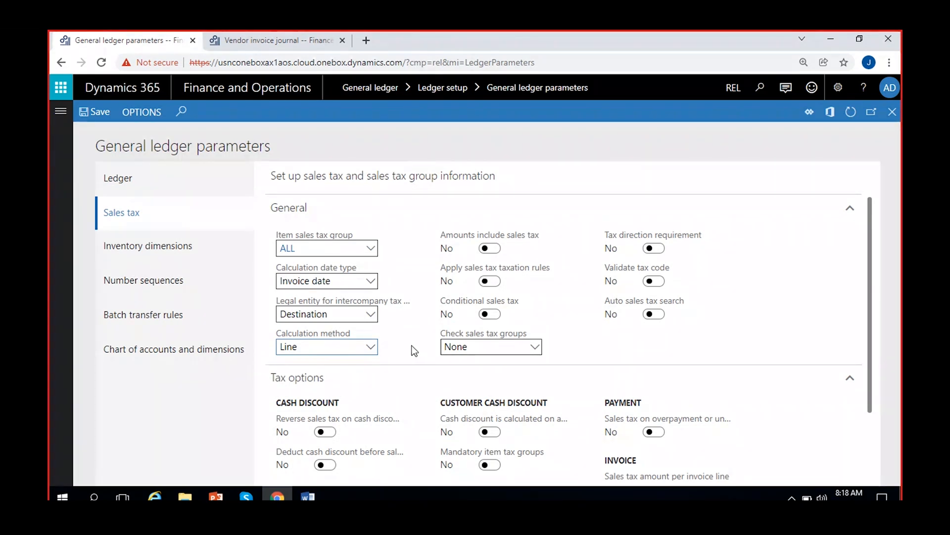
pyautogui.click(372, 347)
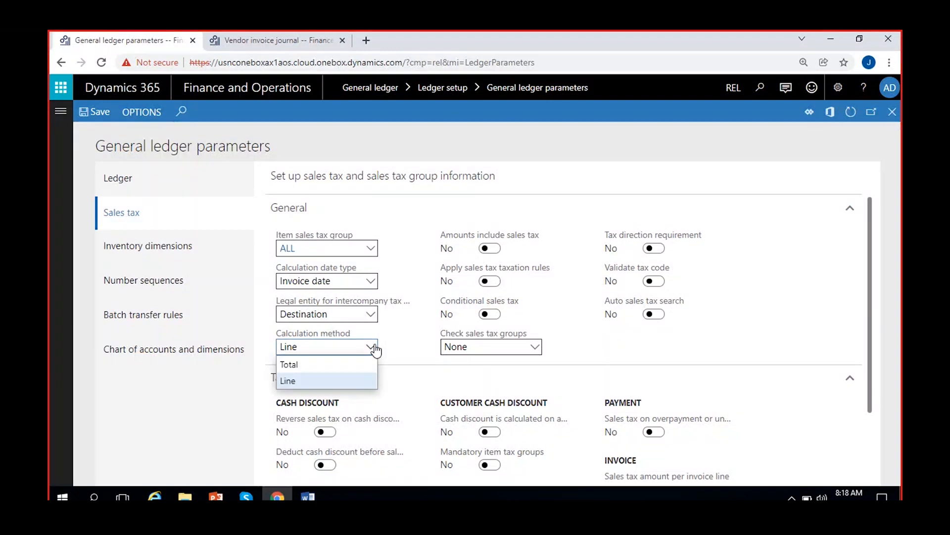
pyautogui.click(328, 365)
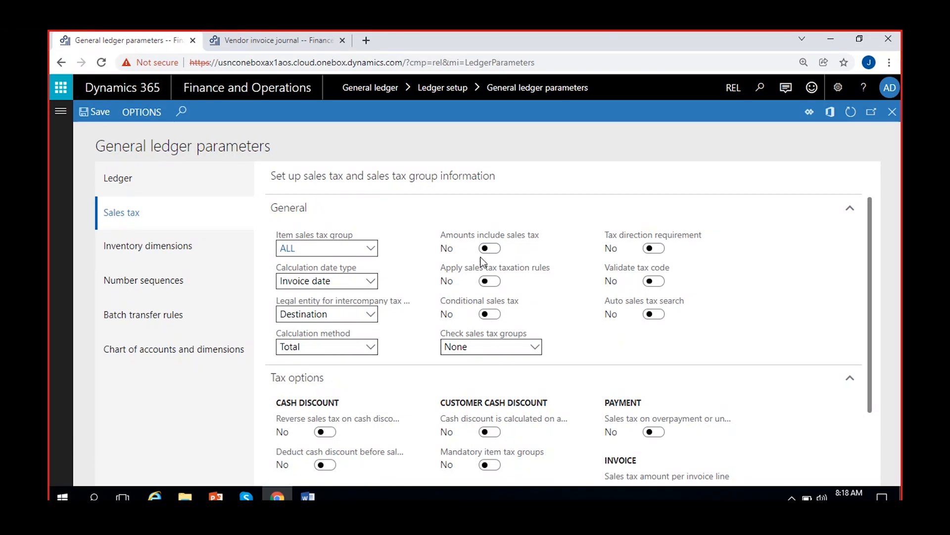
# Compare the vendor journal line's credit amount and sales tax group with its actual sales tax amount
pyautogui.click(283, 39)
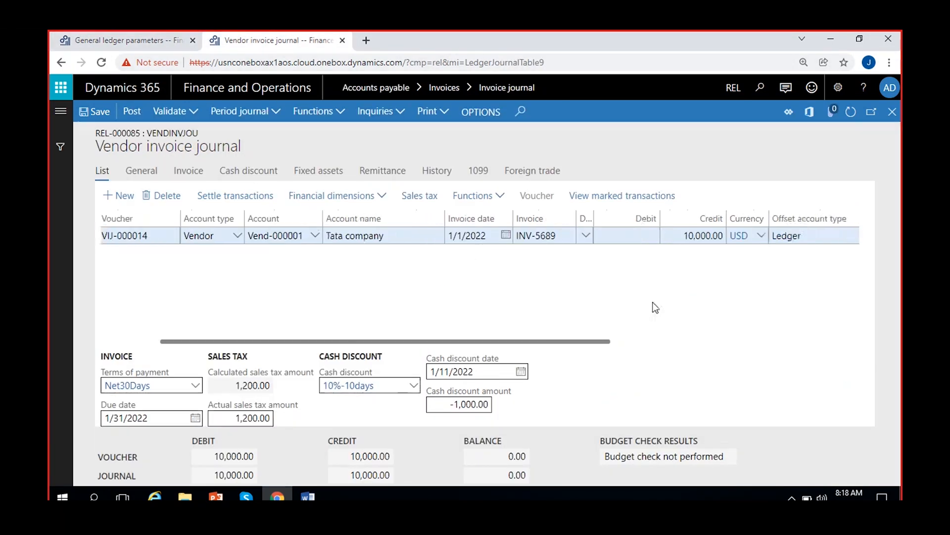
pyautogui.click(683, 240)
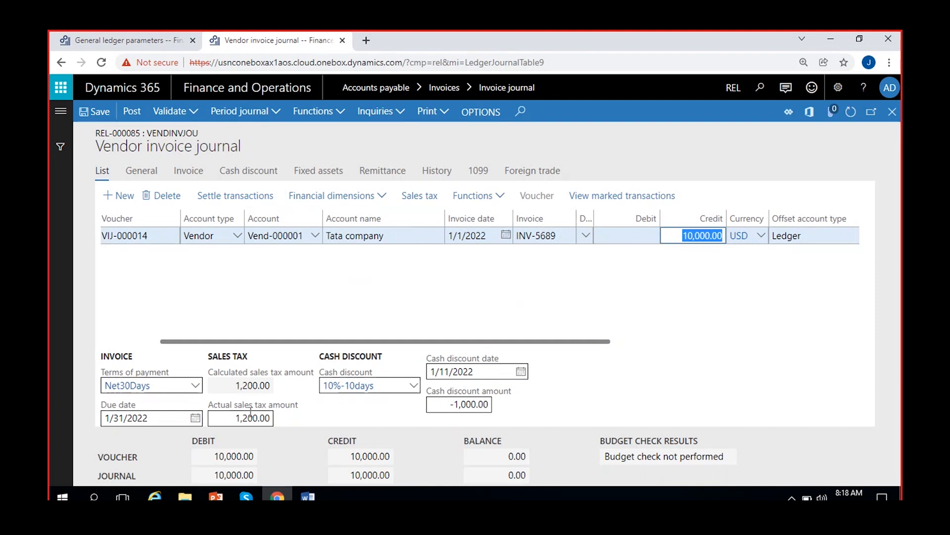
pyautogui.click(214, 418)
pyautogui.click(574, 301)
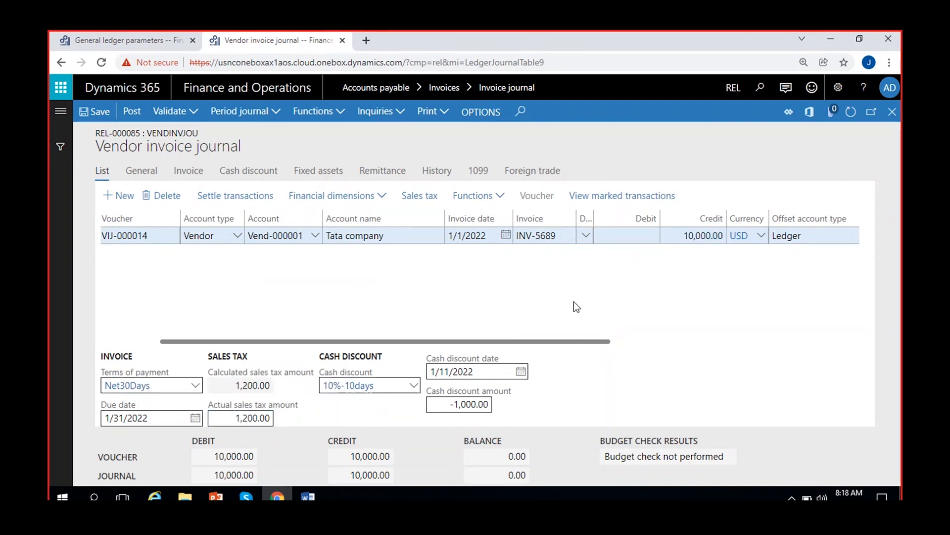
pyautogui.hscroll(5, 574, 301)
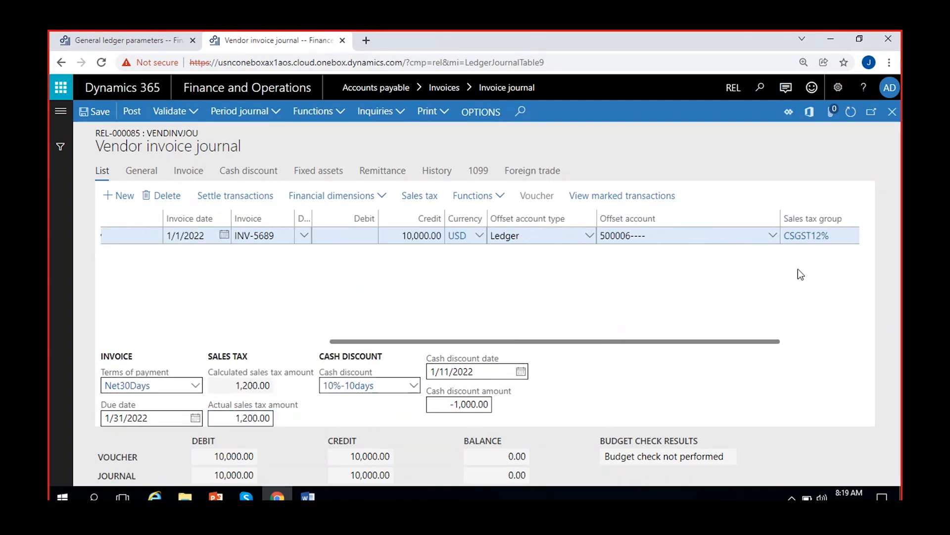
pyautogui.hscroll(-3, 443, 294)
pyautogui.click(230, 425)
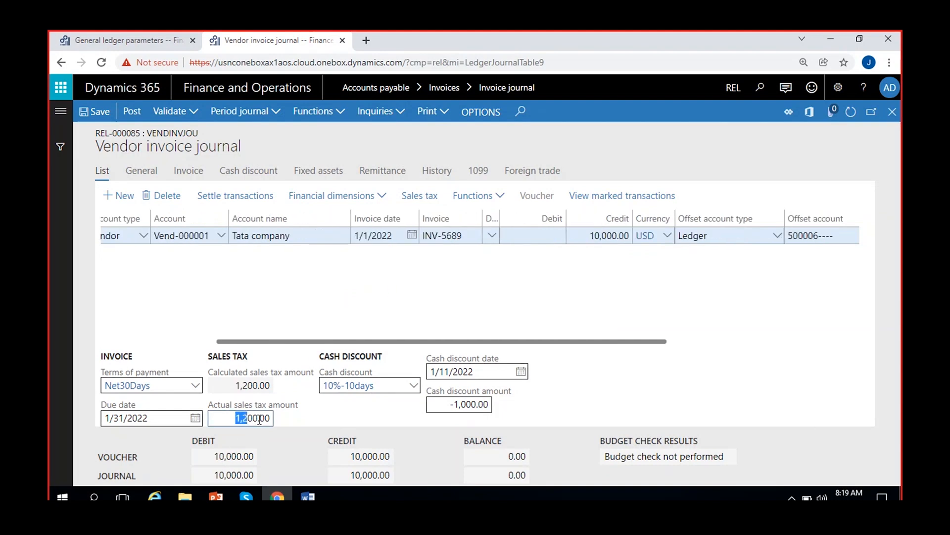
pyautogui.click(504, 292)
pyautogui.click(590, 233)
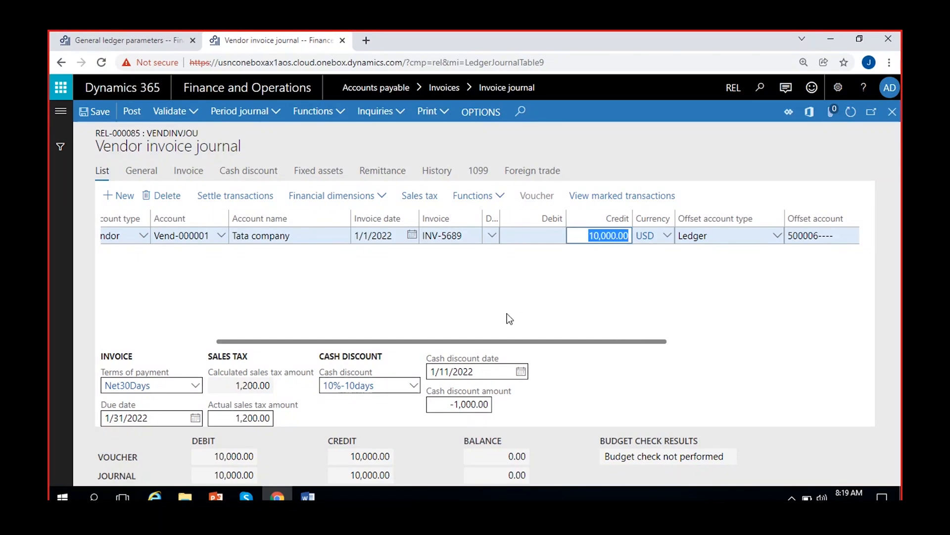
pyautogui.click(235, 418)
pyautogui.click(460, 291)
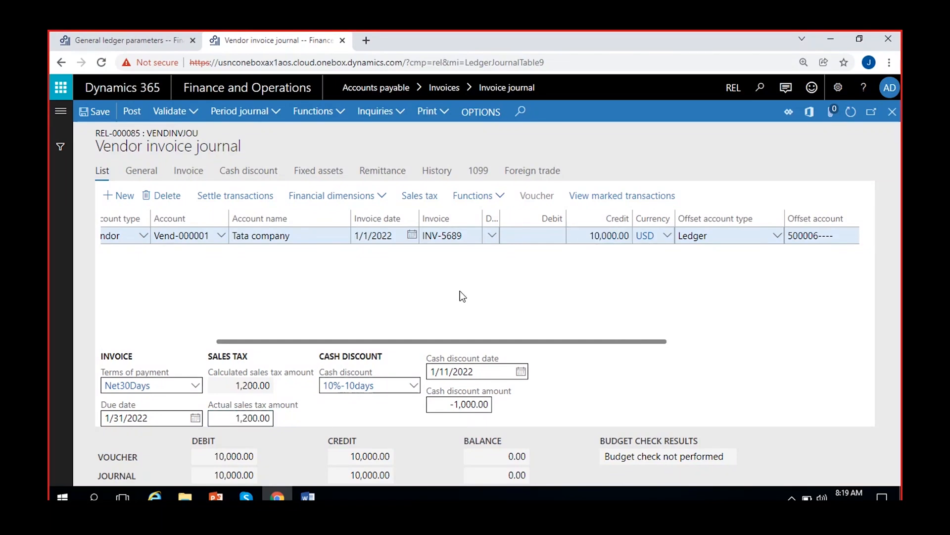
# Set Amounts include sales tax to Yes in the General ledger sales tax parameters and save the change
pyautogui.click(157, 33)
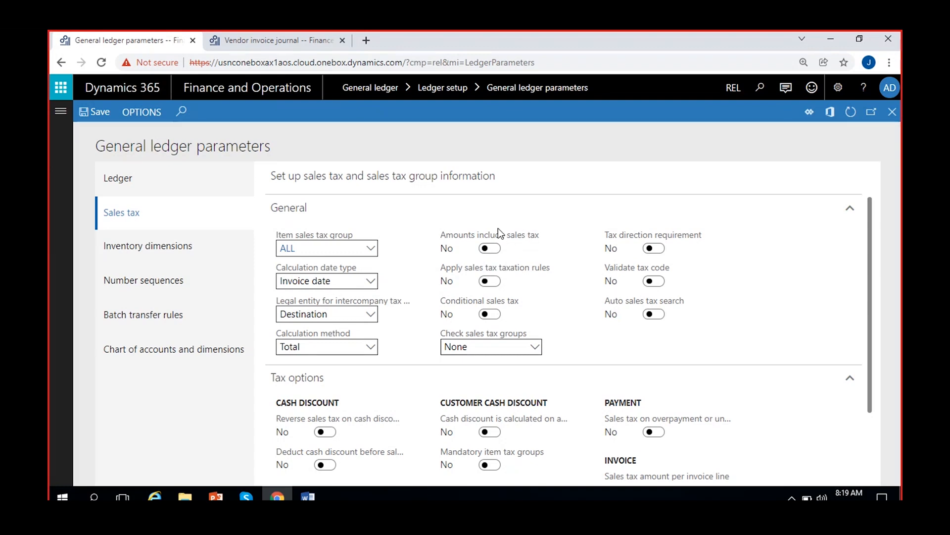
pyautogui.click(488, 250)
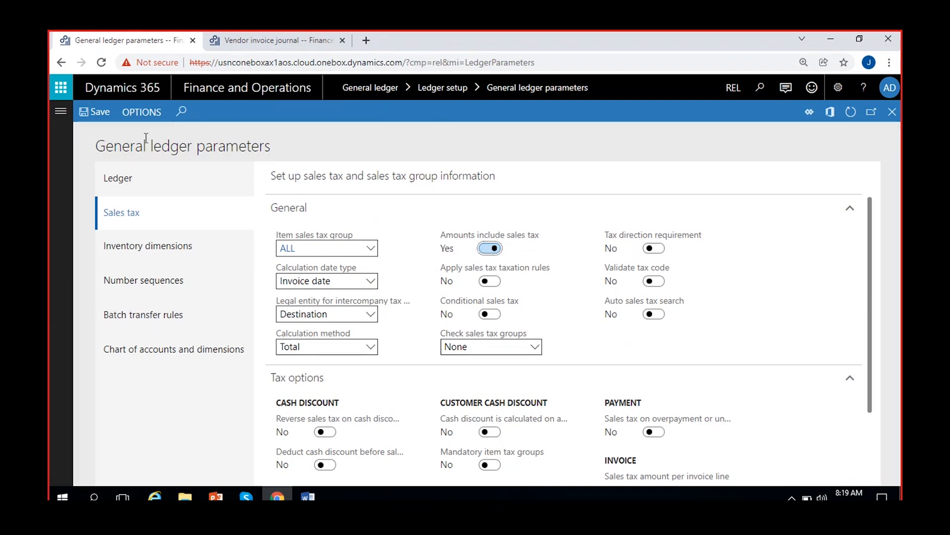
pyautogui.click(94, 119)
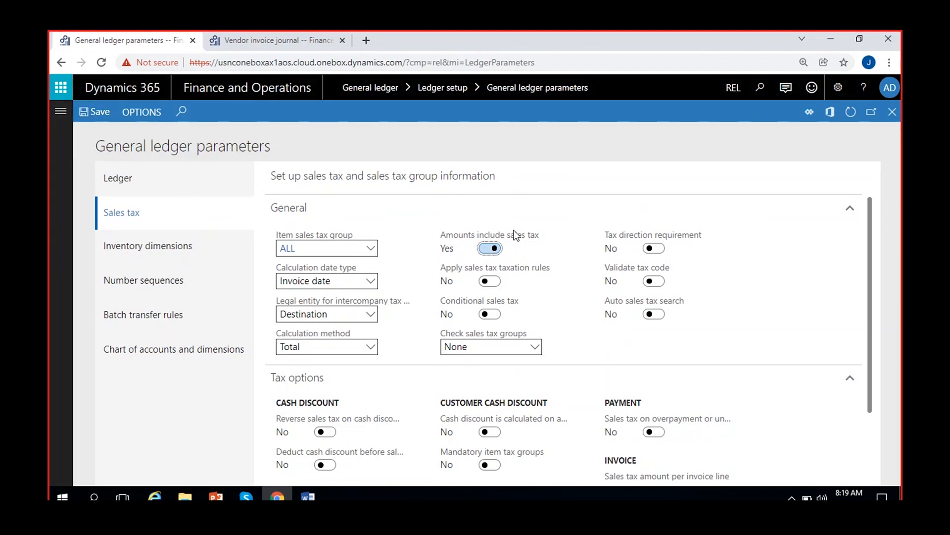
# Close and reopen the lines of vendor invoice journal REL-000085, and refresh them to check the sales tax amounts
pyautogui.click(256, 47)
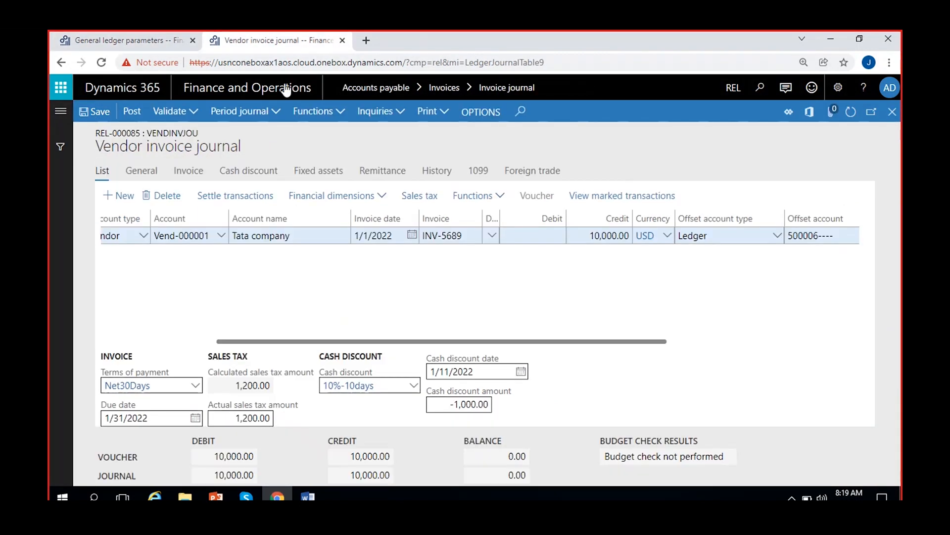
pyautogui.click(139, 44)
pyautogui.click(239, 41)
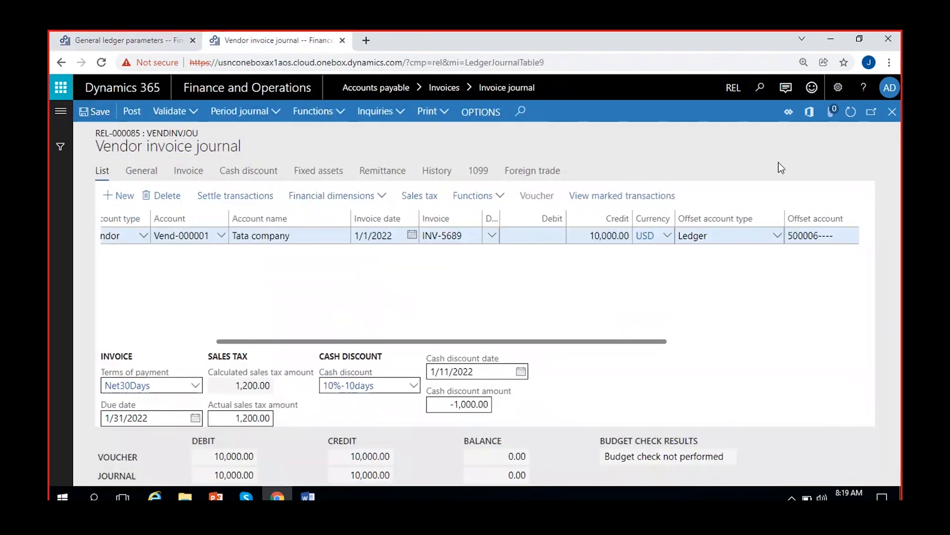
pyautogui.click(891, 121)
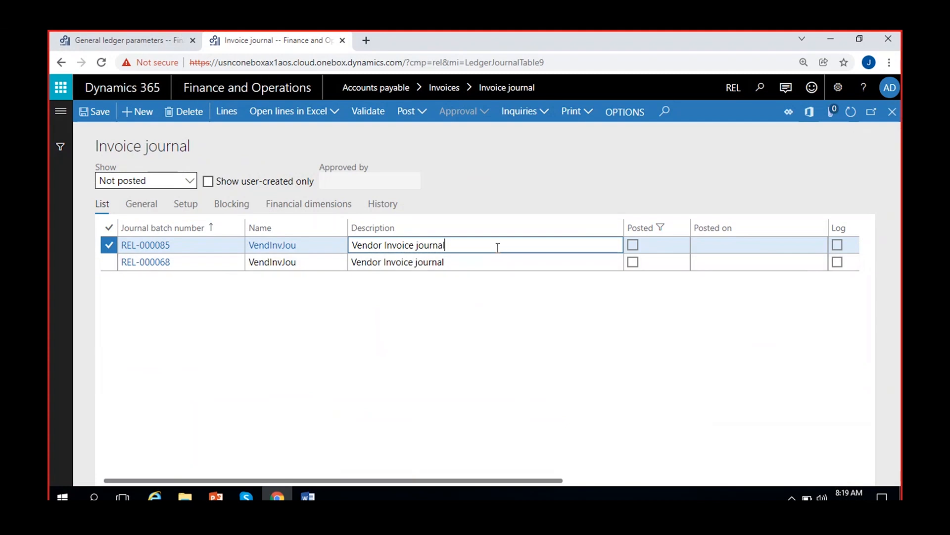
pyautogui.click(228, 117)
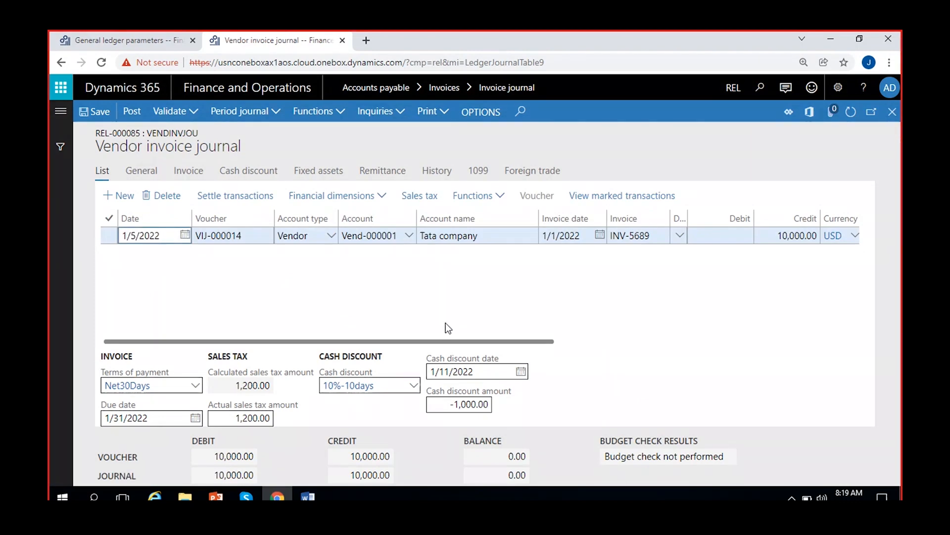
pyautogui.click(850, 112)
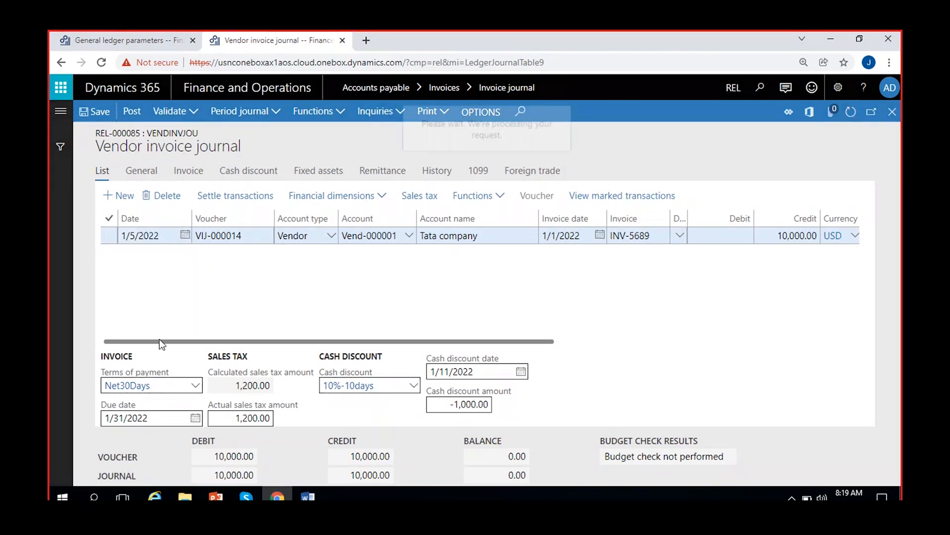
# Delete the existing vendor line from journal REL-000085 and add a new line
pyautogui.click(108, 236)
pyautogui.hotkey('alt', 'Delete')
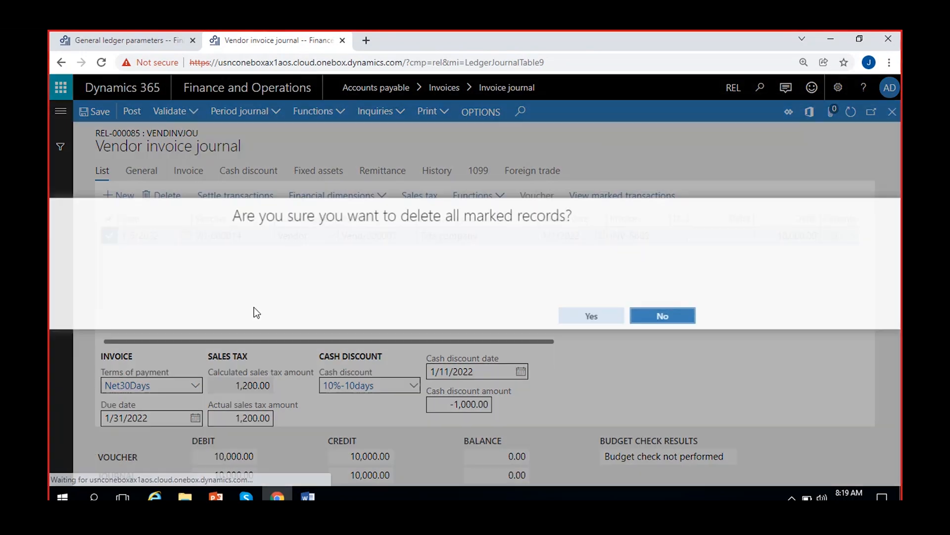
pyautogui.click(609, 316)
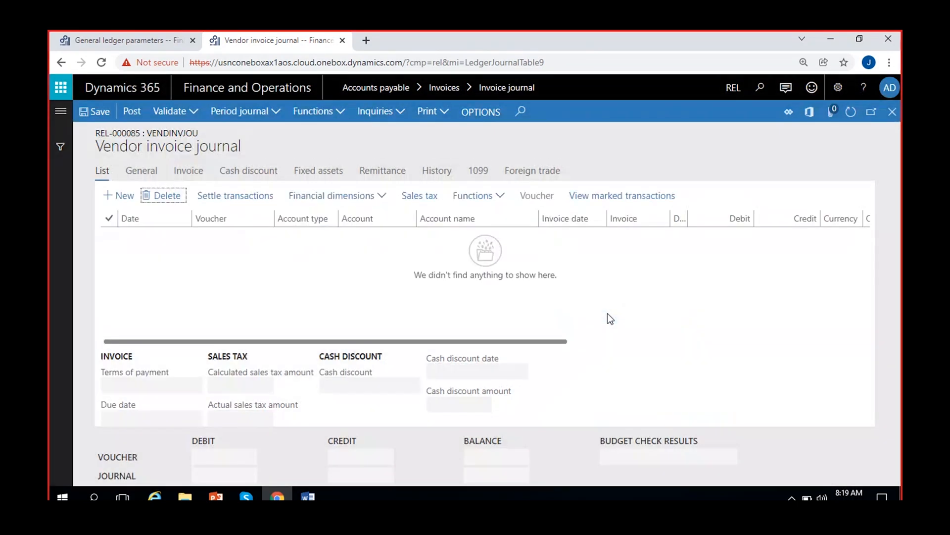
pyautogui.click(118, 196)
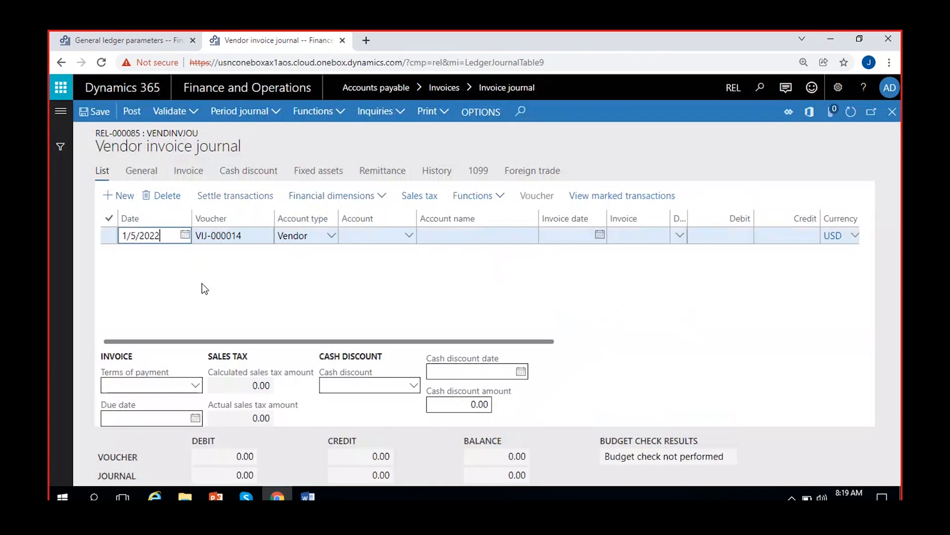
# Close the General ledger parameters page and return to the vendor invoice journal lines
pyautogui.click(409, 235)
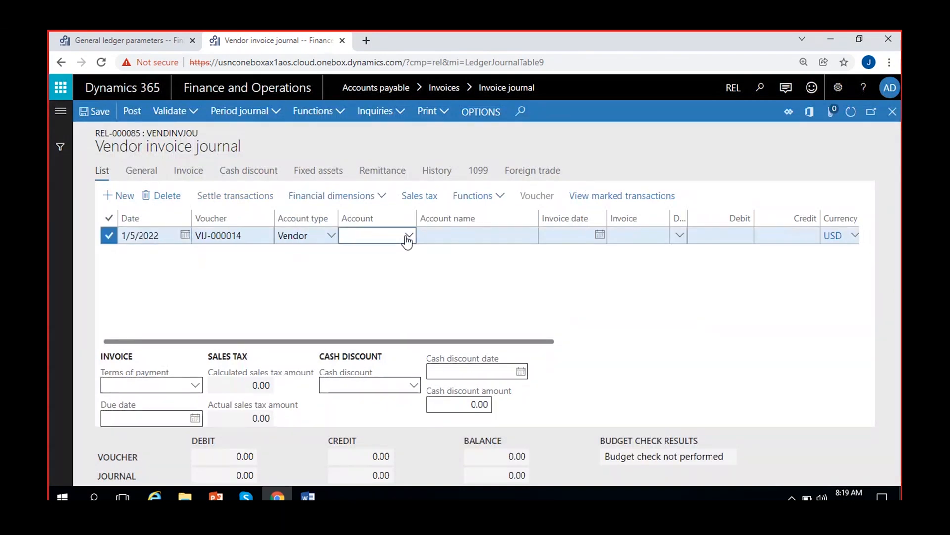
pyautogui.click(138, 42)
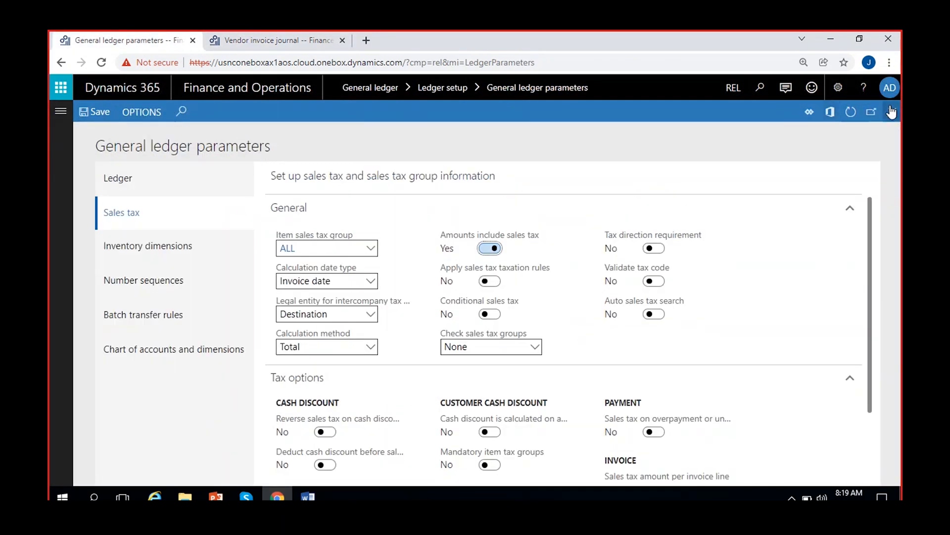
pyautogui.click(277, 35)
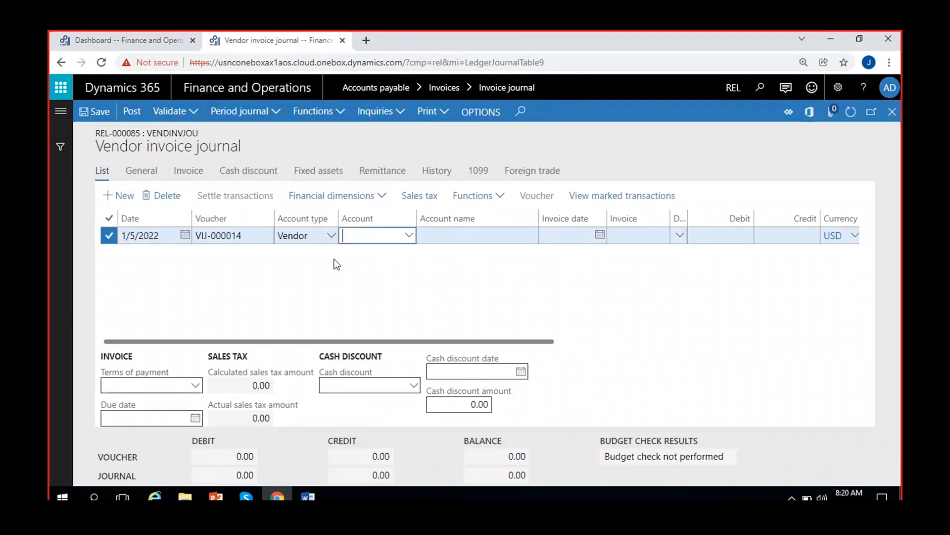
# Fill the new line with vendor Tata company, invoice date 1/5/2022 and invoice INV-56789
pyautogui.click(412, 235)
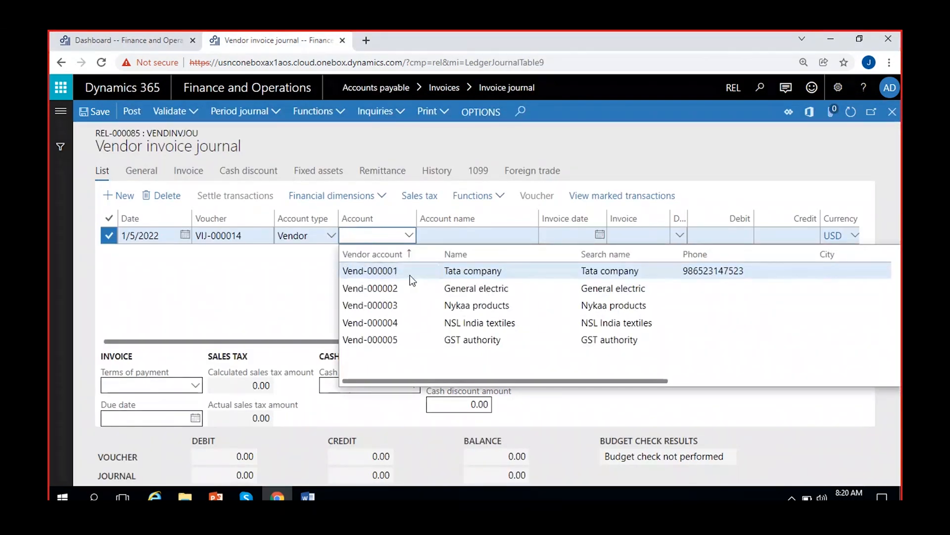
pyautogui.click(410, 275)
pyautogui.click(508, 237)
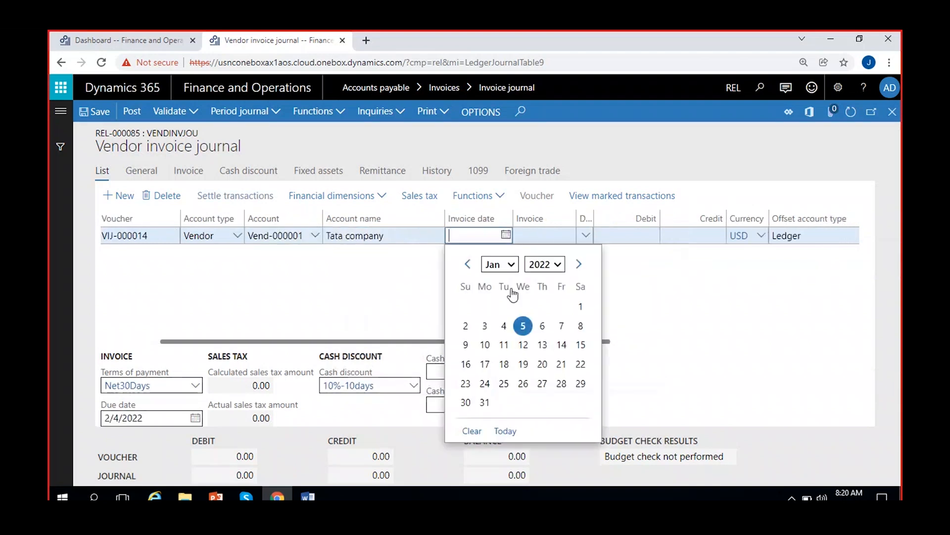
pyautogui.click(522, 324)
pyautogui.click(539, 236)
pyautogui.write('INV-')
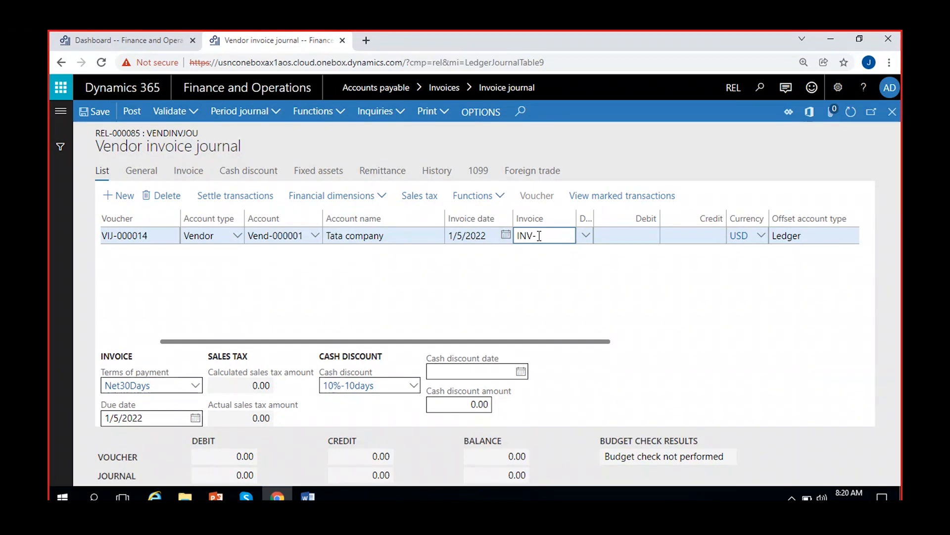
pyautogui.write('56789')
# Enter a credit of 10,000 on the INV-56789 line and set its offset account to 500006 (Other expenses)
pyautogui.click(677, 237)
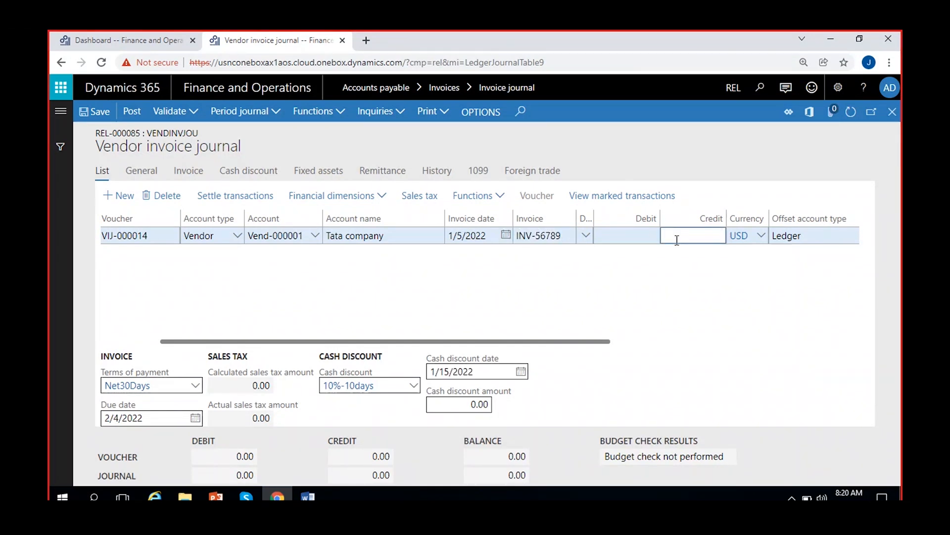
pyautogui.write('100000')
pyautogui.press('BackSpace')
pyautogui.click(611, 301)
pyautogui.click(611, 301)
pyautogui.hscroll(4, 610, 300)
pyautogui.hscroll(2, 611, 302)
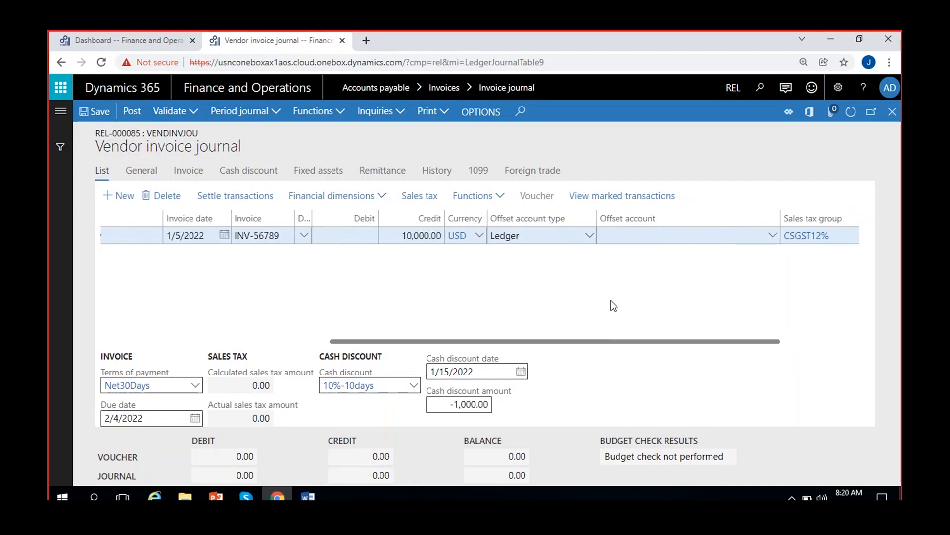
pyautogui.click(772, 239)
pyautogui.write('oth--')
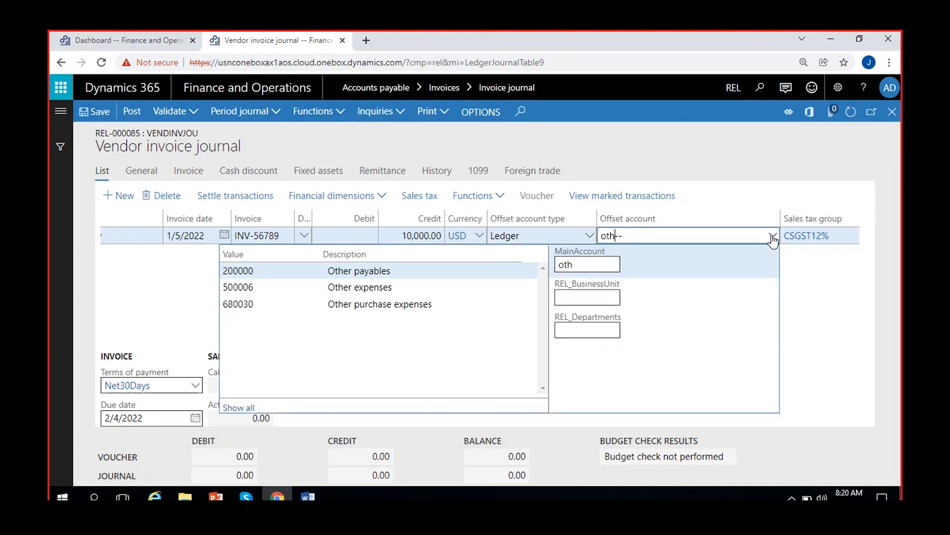
pyautogui.click(430, 287)
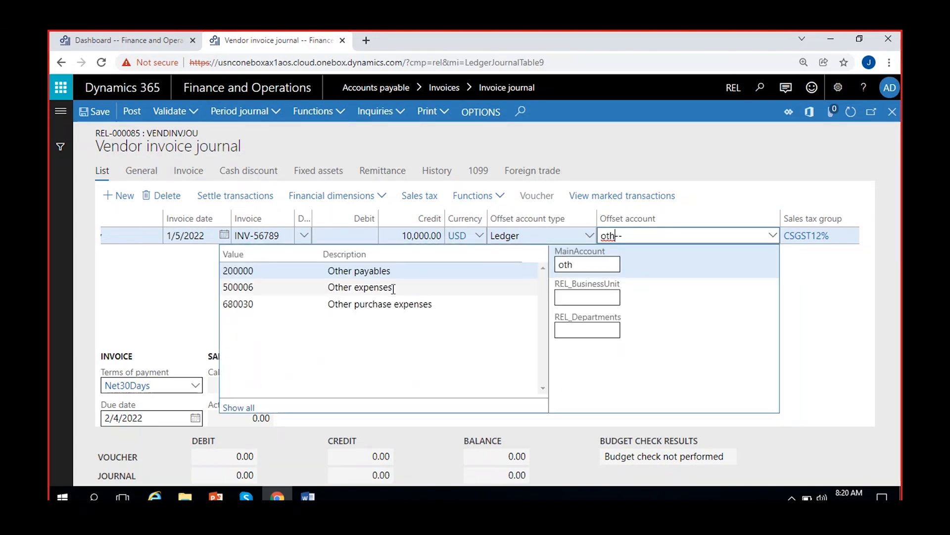
pyautogui.click(838, 329)
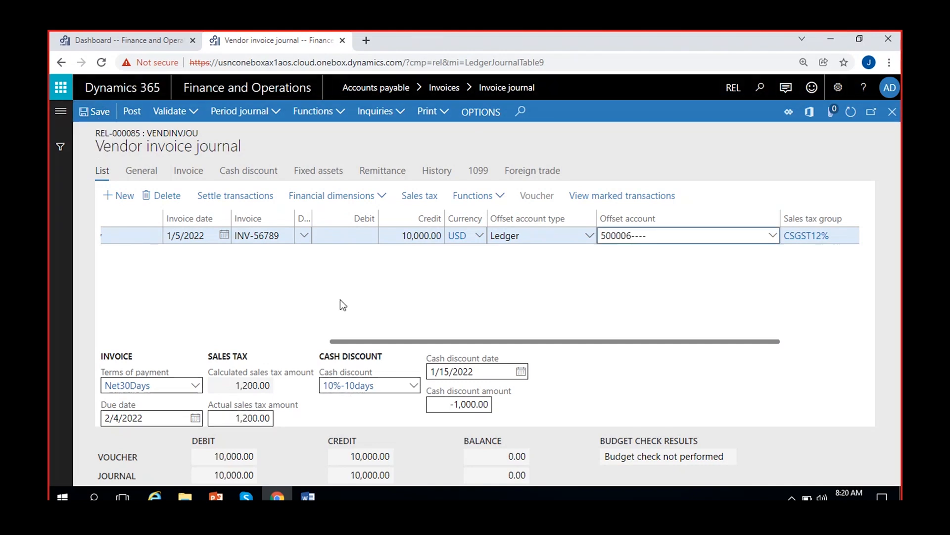
# Review the sales tax transactions calculated for the INV-56789 line and close them
pyautogui.click(321, 299)
pyautogui.hscroll(-7, 320, 299)
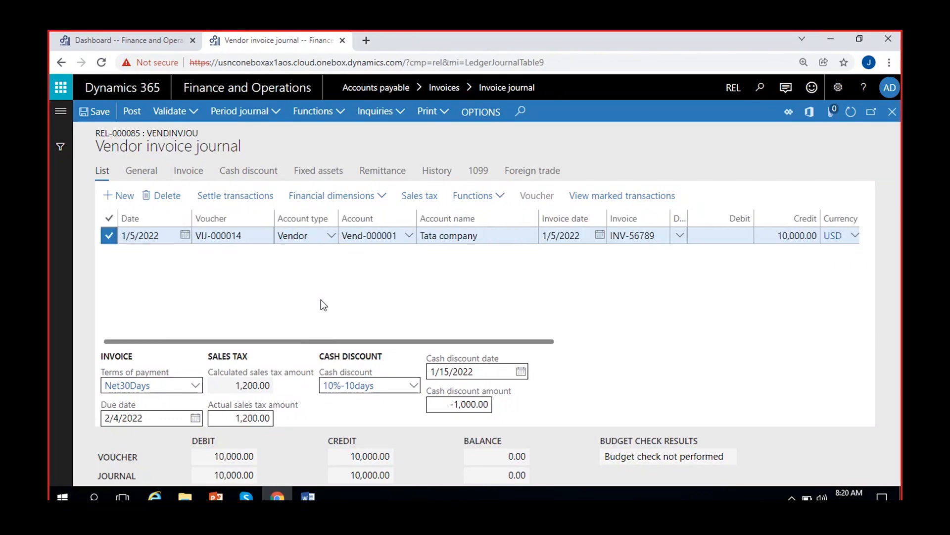
pyautogui.click(419, 196)
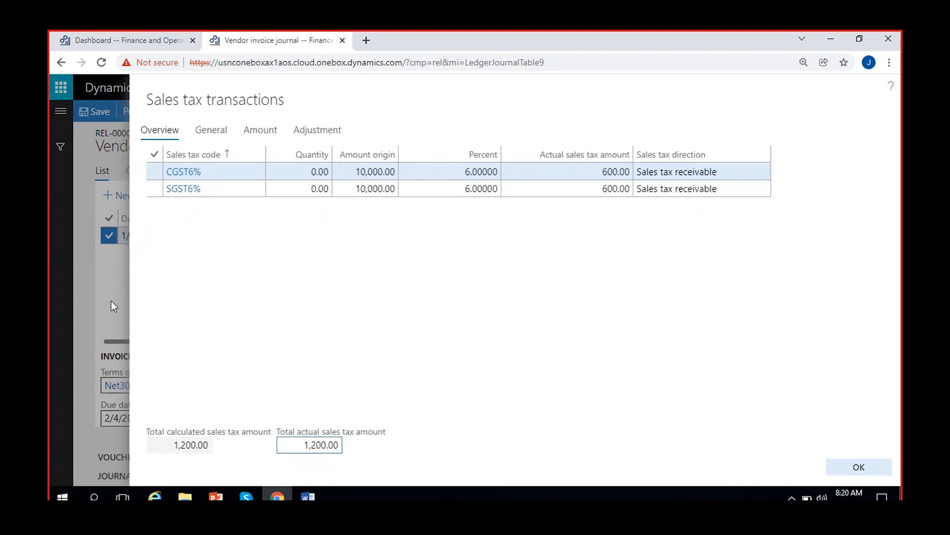
pyautogui.click(862, 465)
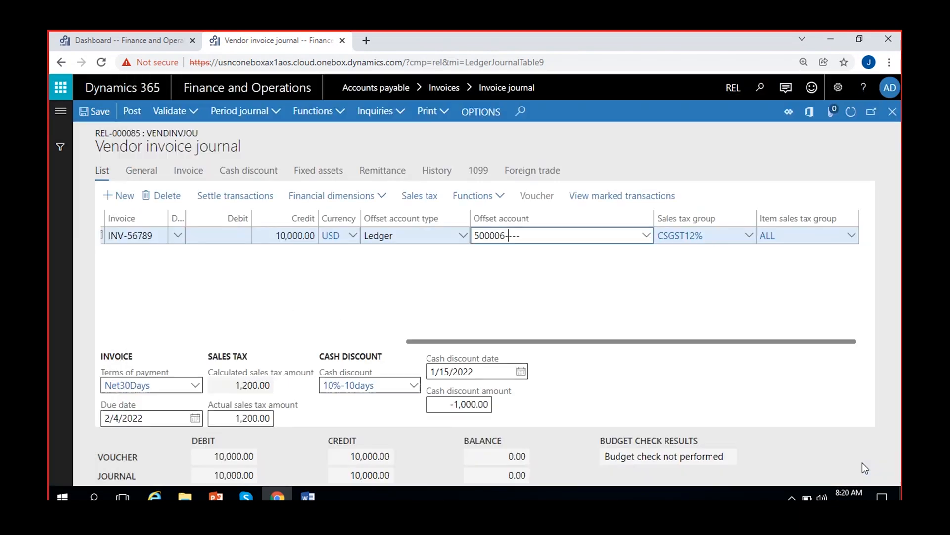
# Leave the journal lines, create a new invoice journal with the name VendInvJou, and open its lines
pyautogui.click(893, 118)
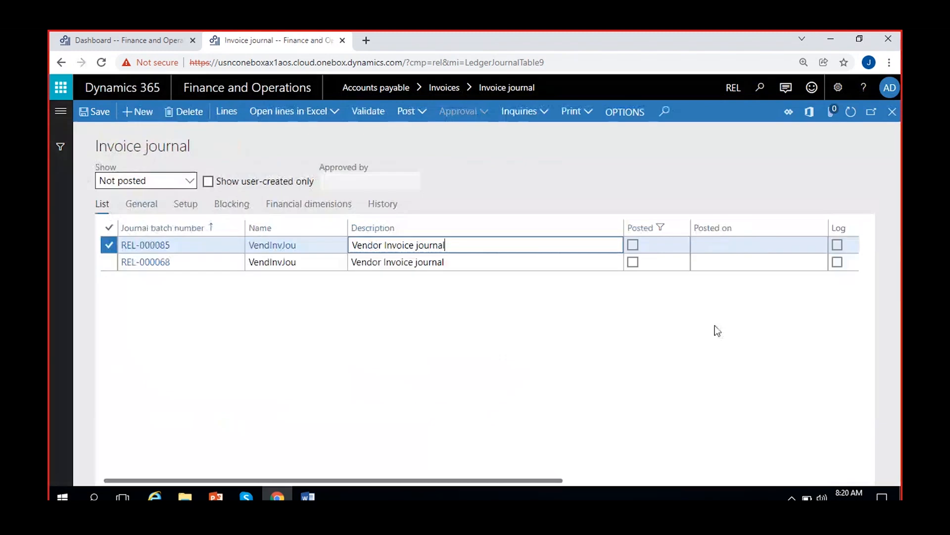
pyautogui.click(130, 112)
pyautogui.click(339, 244)
pyautogui.click(291, 281)
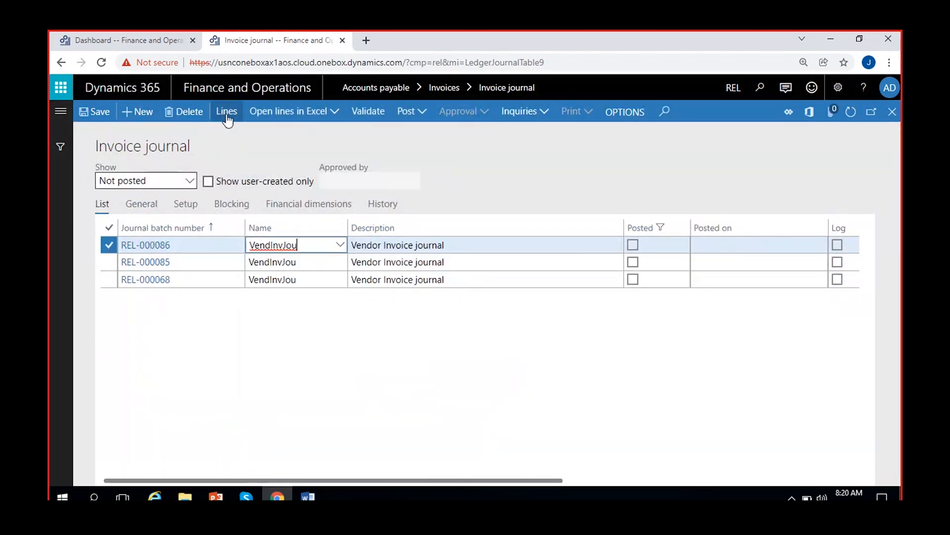
pyautogui.click(226, 112)
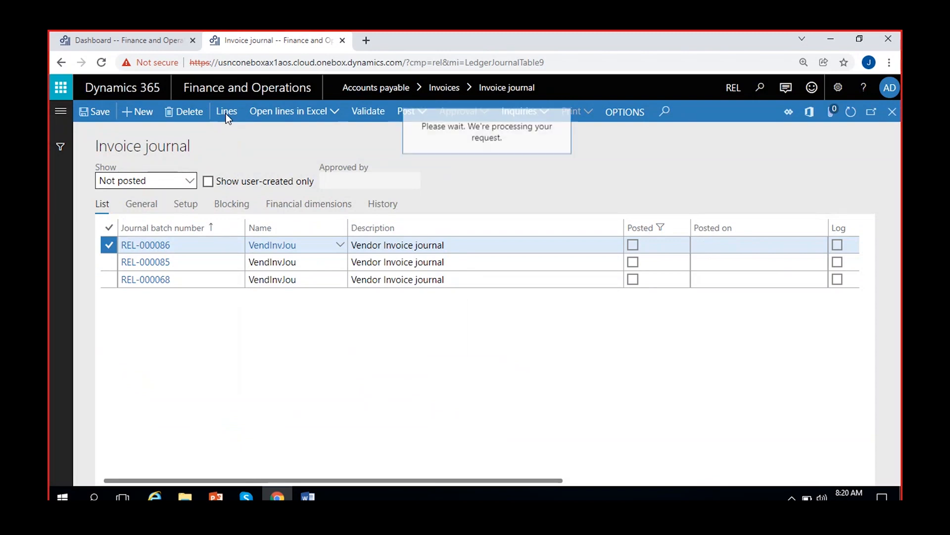
# Fill the new journal's line with vendor Tata company, invoice date 1/5/2022 and invoice INV-2345
pyautogui.click(410, 238)
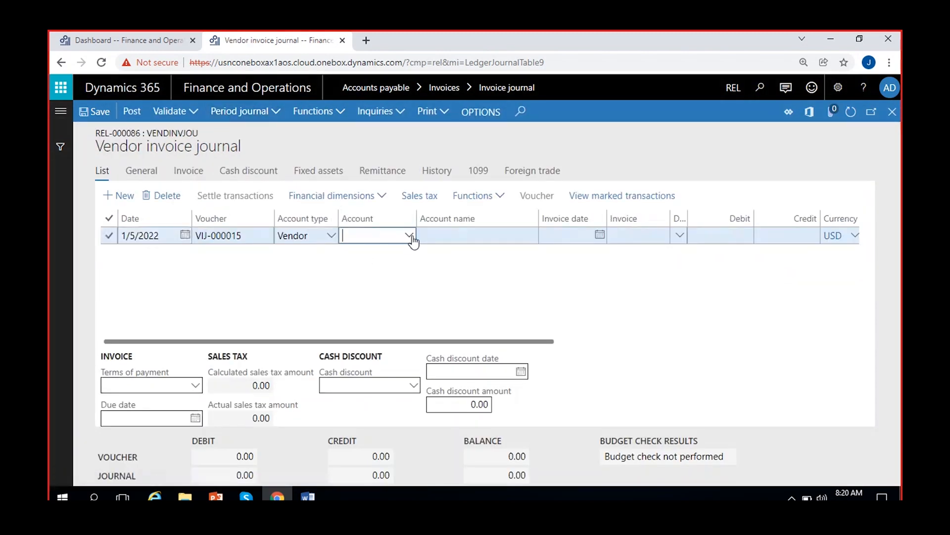
pyautogui.click(409, 236)
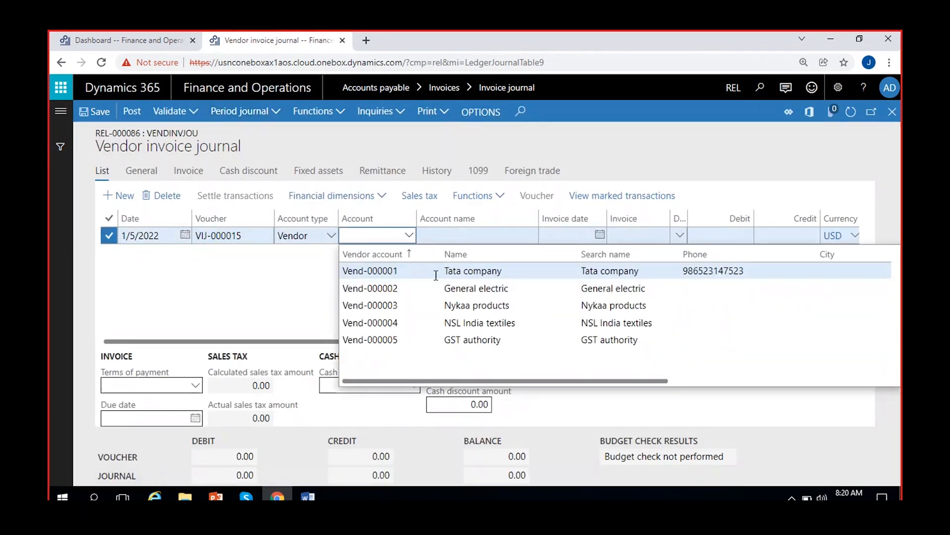
pyautogui.click(427, 278)
pyautogui.click(600, 235)
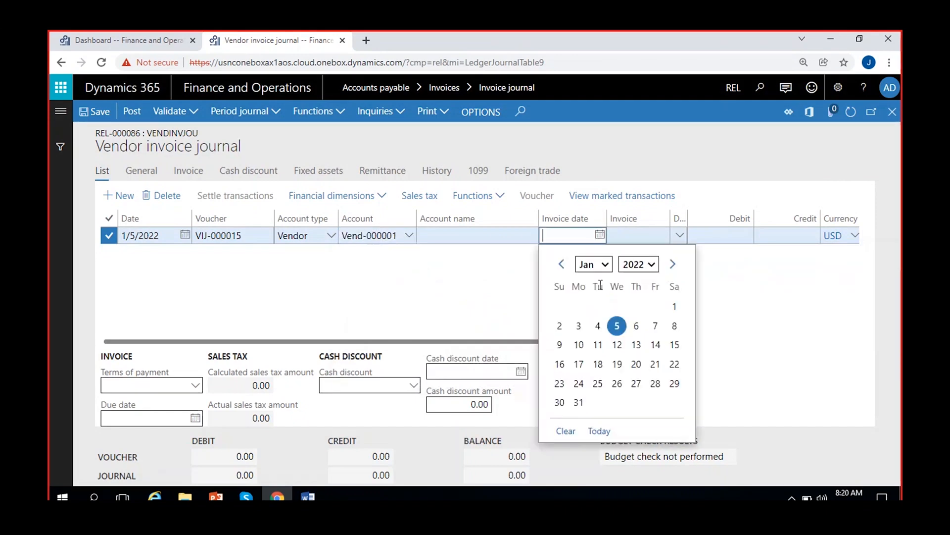
pyautogui.click(617, 326)
pyautogui.click(643, 240)
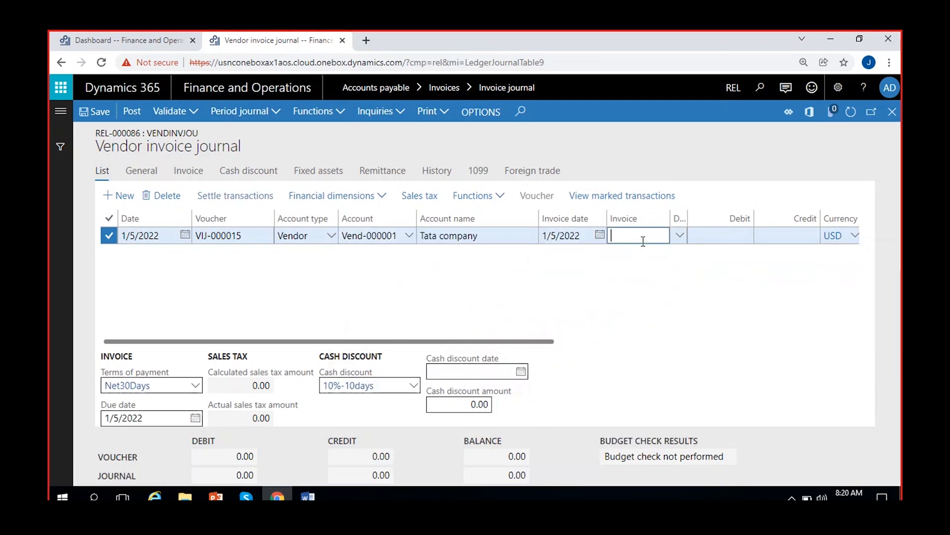
pyautogui.write('INV-')
pyautogui.write('2345')
pyautogui.click(604, 305)
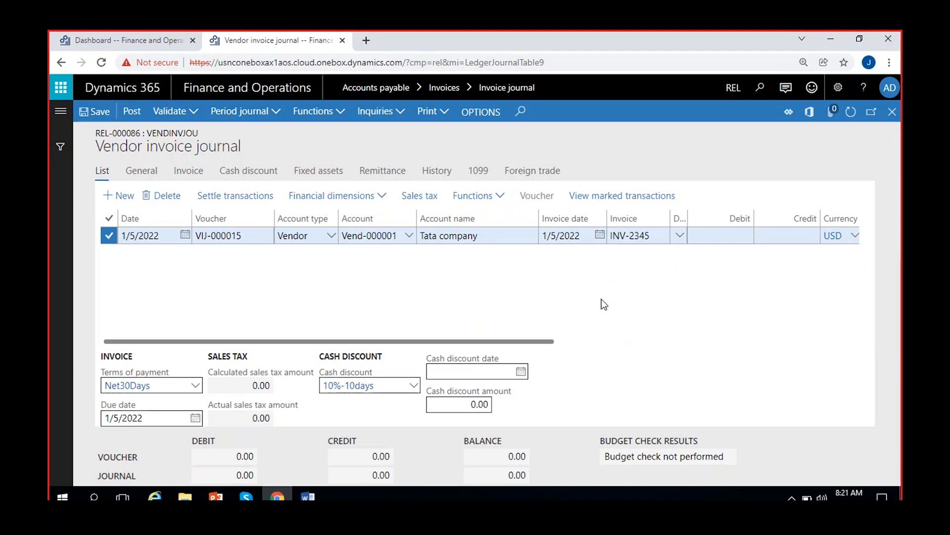
# Enter a credit of 10,000 on the INV-2345 line, set the offset account to 500006 (Other expenses), and save
pyautogui.click(759, 237)
pyautogui.write('10,000')
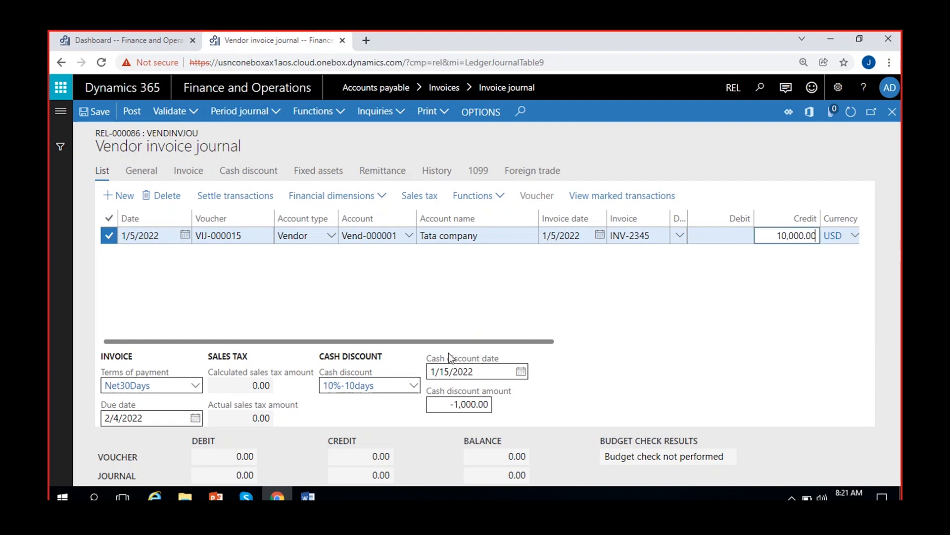
pyautogui.hscroll(10, 427, 330)
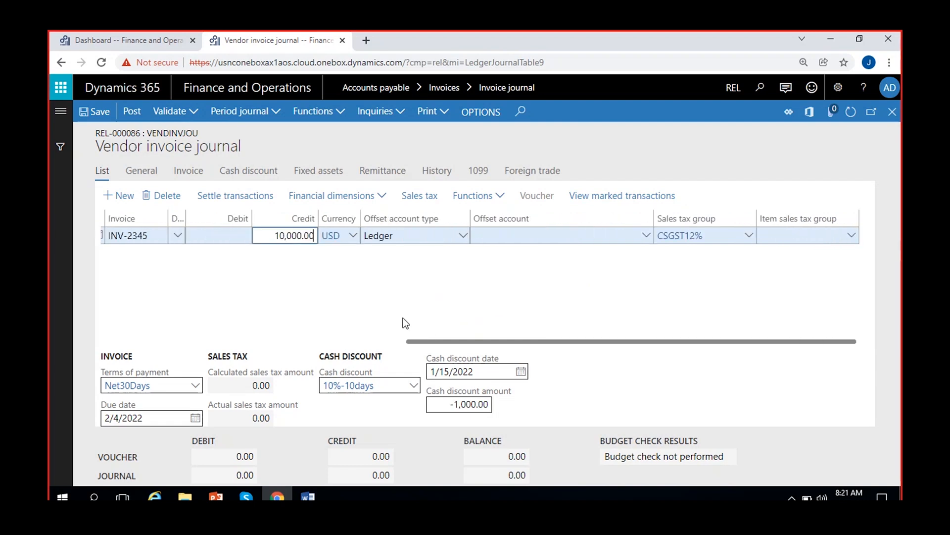
pyautogui.click(646, 237)
pyautogui.write('oth--')
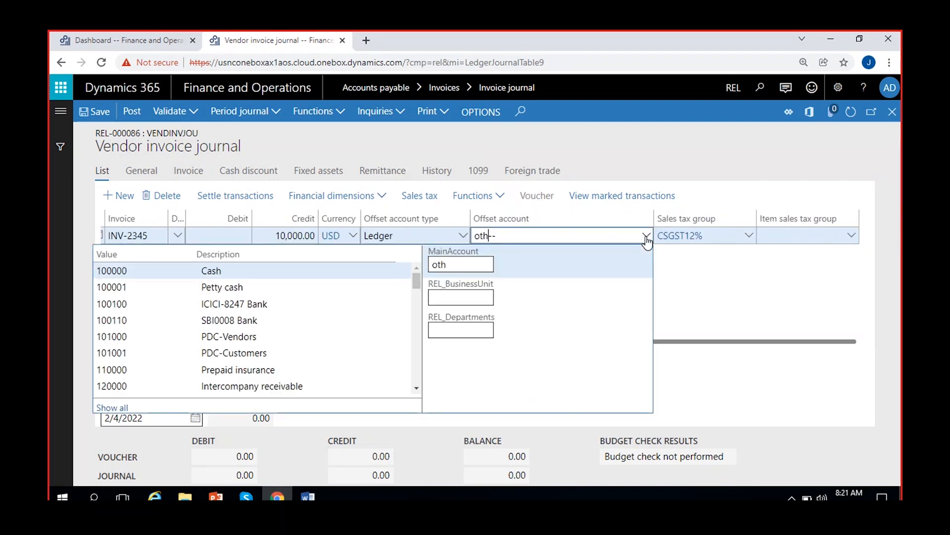
pyautogui.click(260, 287)
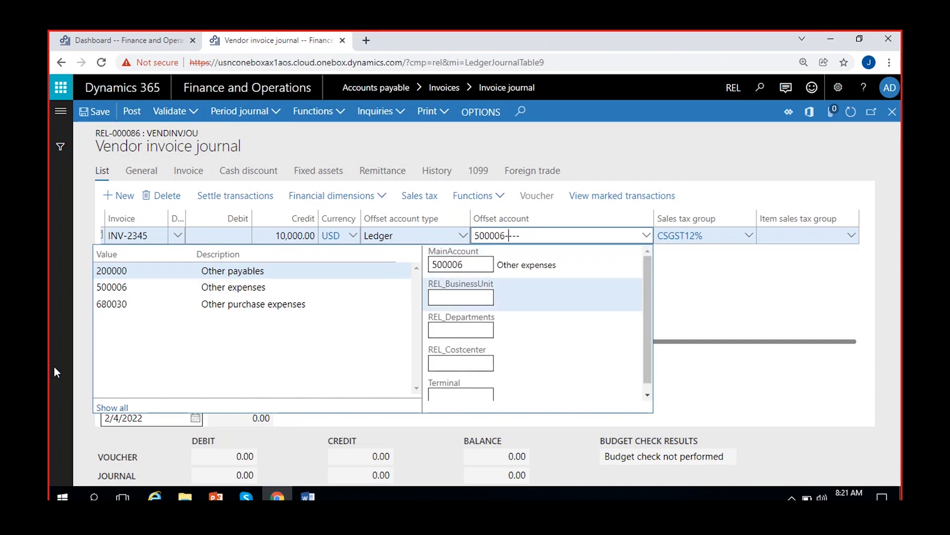
pyautogui.click(744, 310)
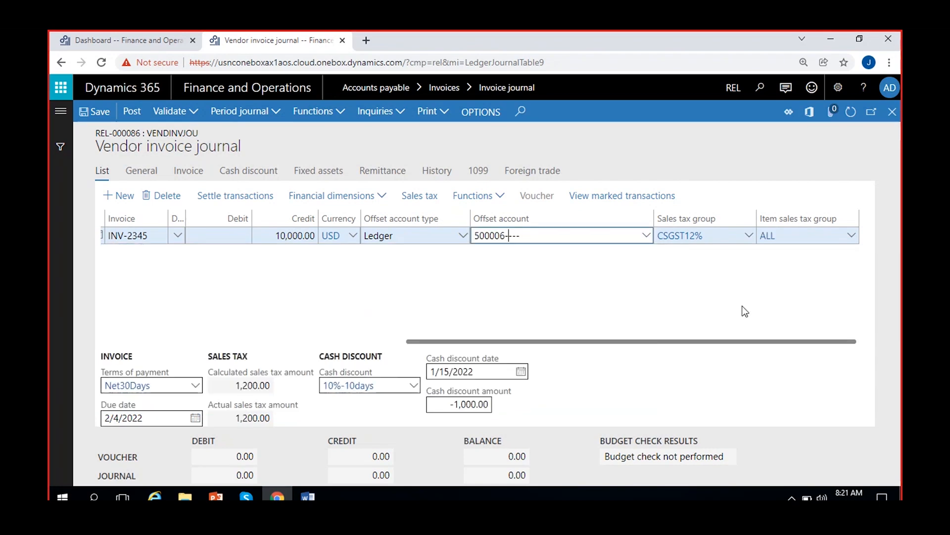
pyautogui.click(97, 112)
# Return to the journal header, set Amounts include sales tax to Yes in REL-000086's setup, and save
pyautogui.click(895, 117)
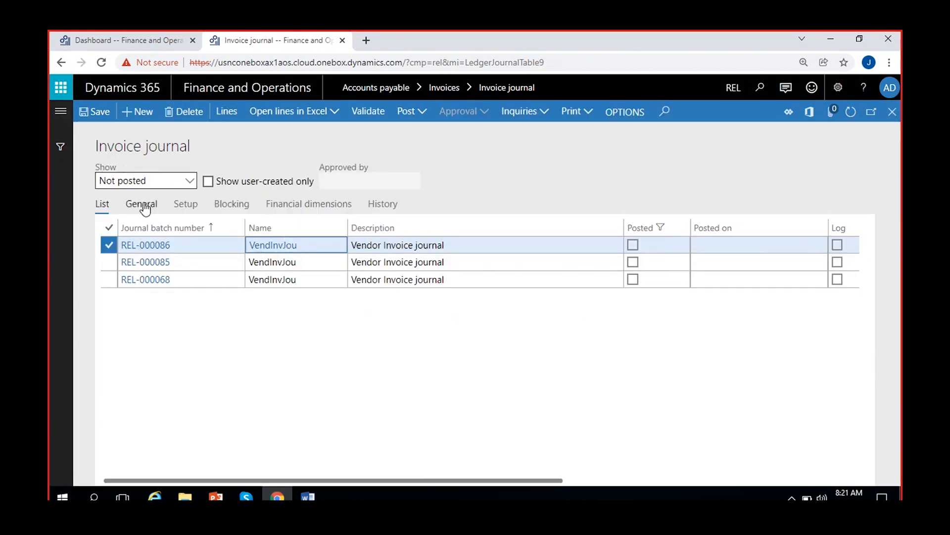
pyautogui.click(142, 205)
pyautogui.click(185, 204)
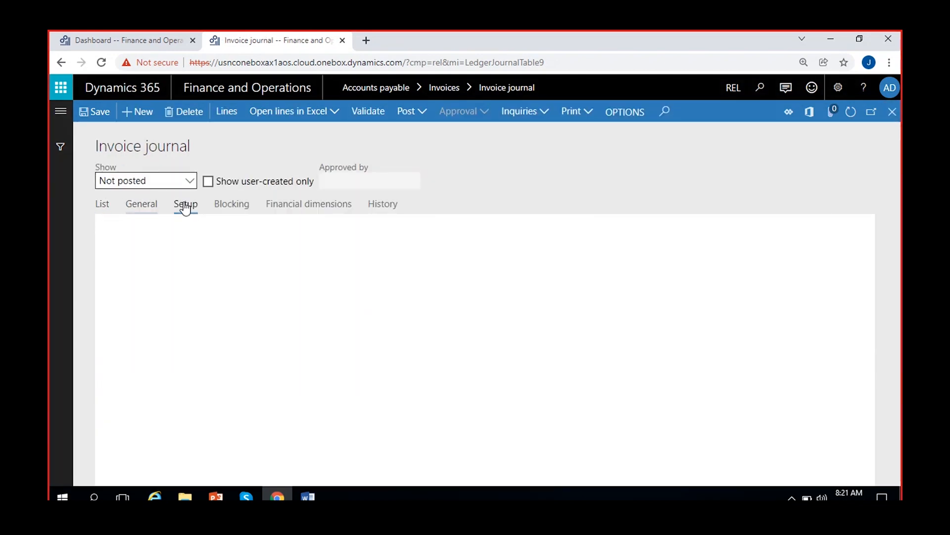
pyautogui.click(435, 251)
pyautogui.click(94, 116)
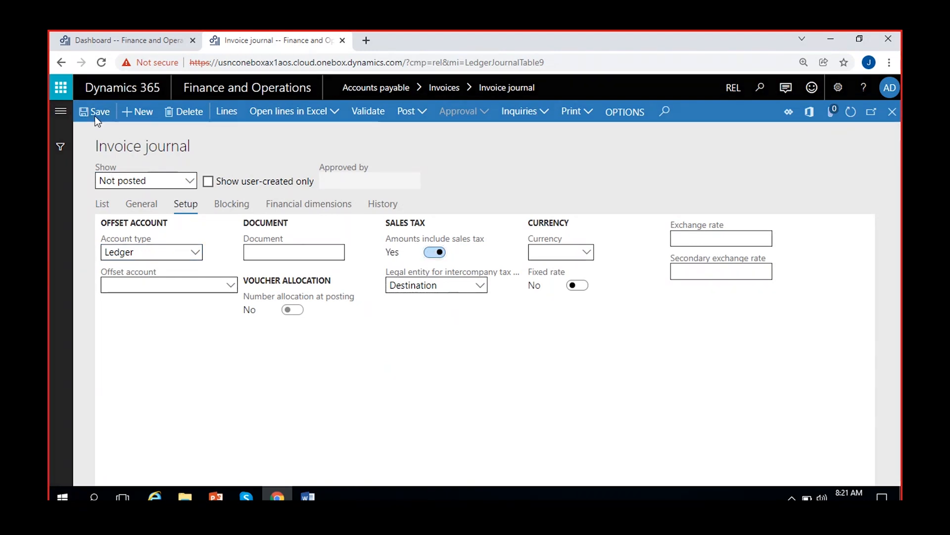
# Reopen the lines of journal REL-000086 and check the INV-2345 line's calculated and actual sales tax amounts
pyautogui.click(102, 204)
pyautogui.click(214, 113)
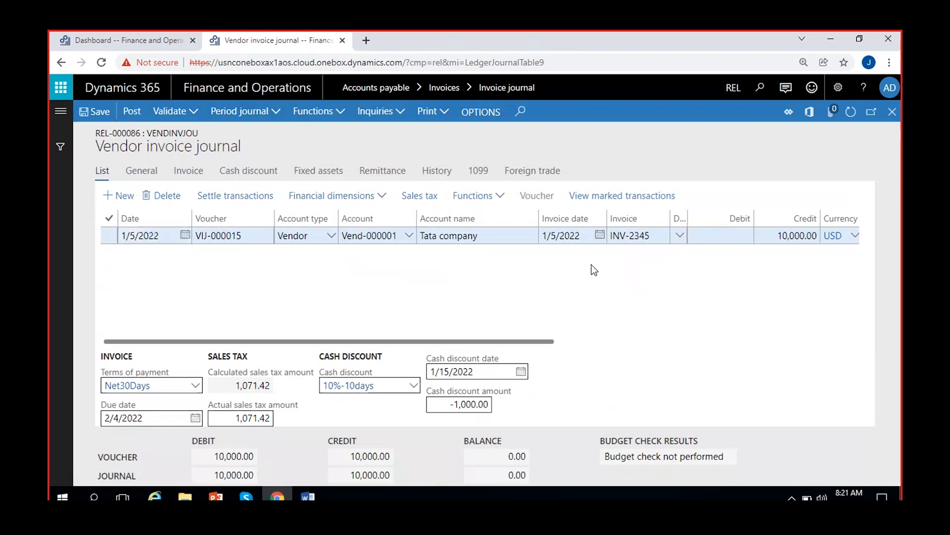
pyautogui.hscroll(4, 591, 263)
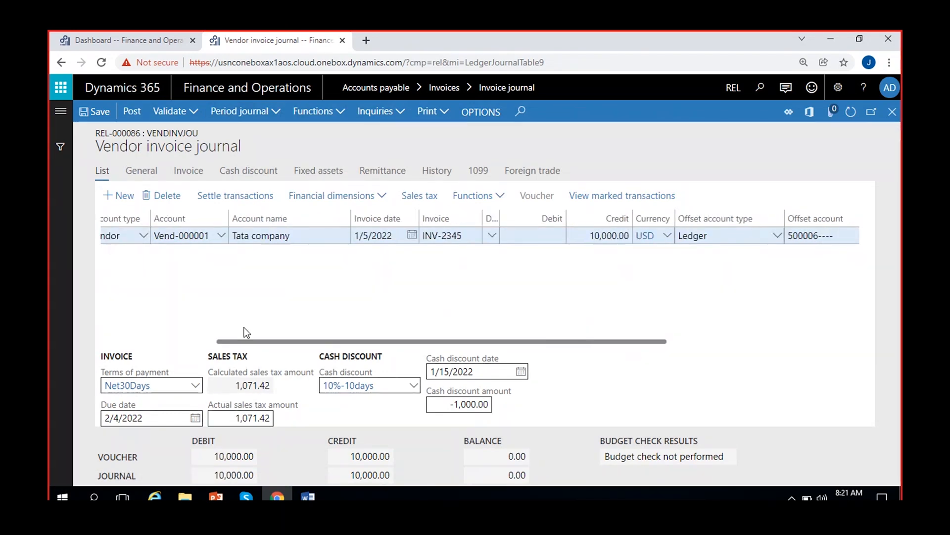
# Compare the INV-2345 line's credit amount with its actual sales tax amount
pyautogui.click(599, 237)
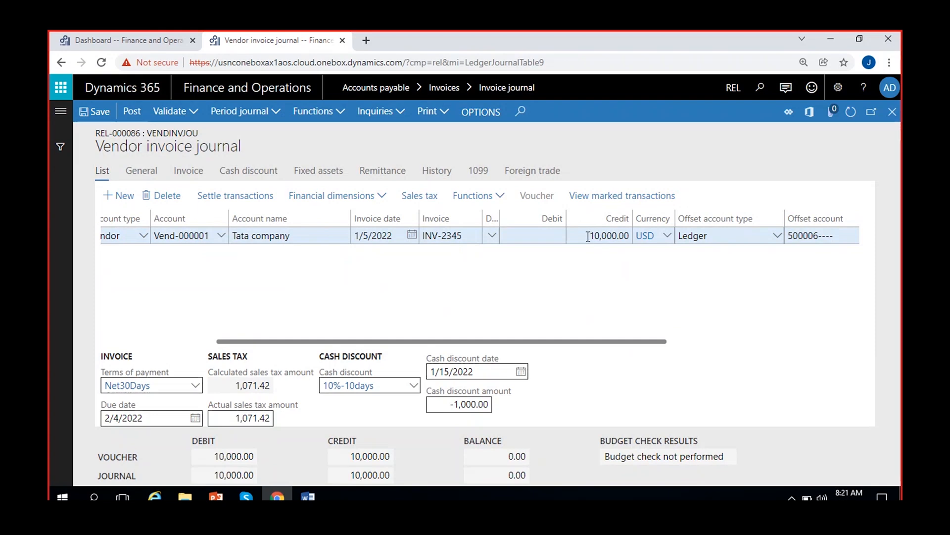
pyautogui.click(603, 245)
pyautogui.click(602, 237)
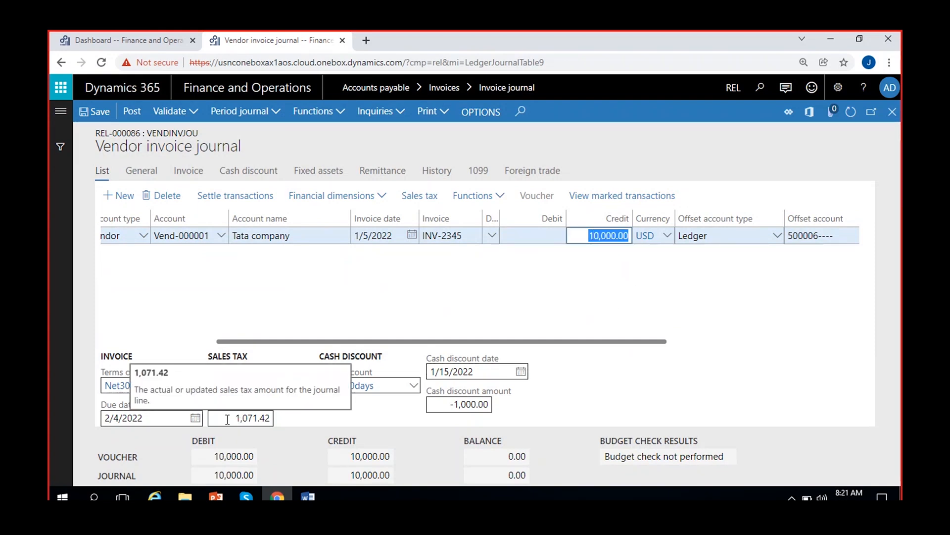
pyautogui.click(231, 419)
pyautogui.click(619, 239)
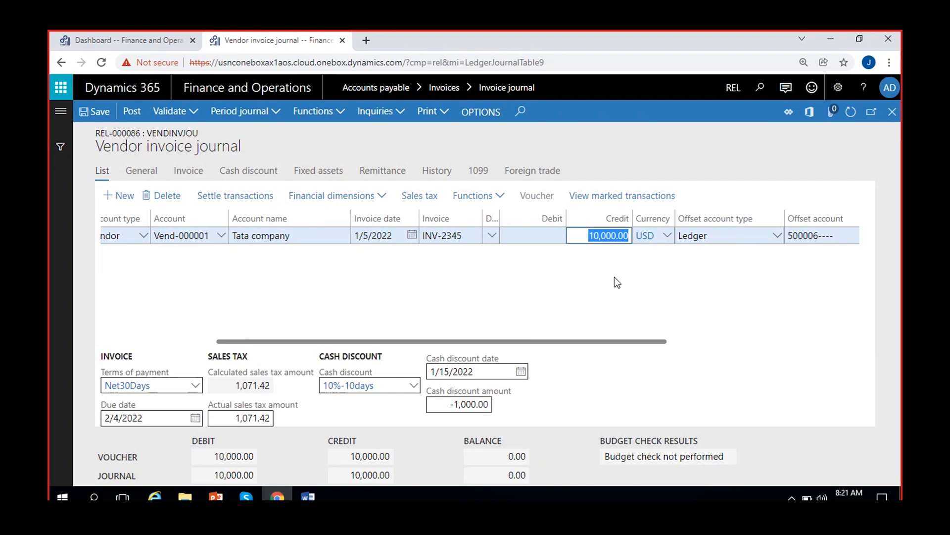
pyautogui.click(605, 235)
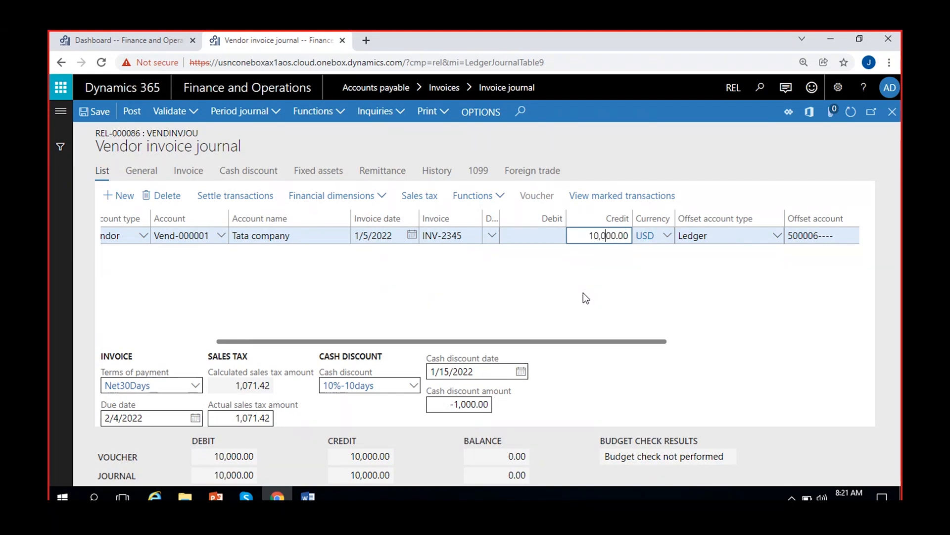
pyautogui.click(238, 418)
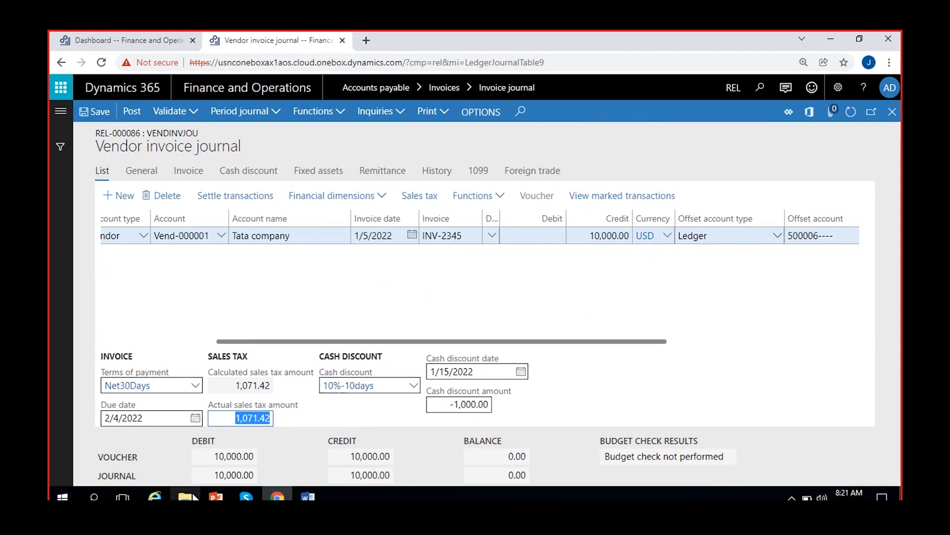
pyautogui.click(93, 497)
pyautogui.write('c')
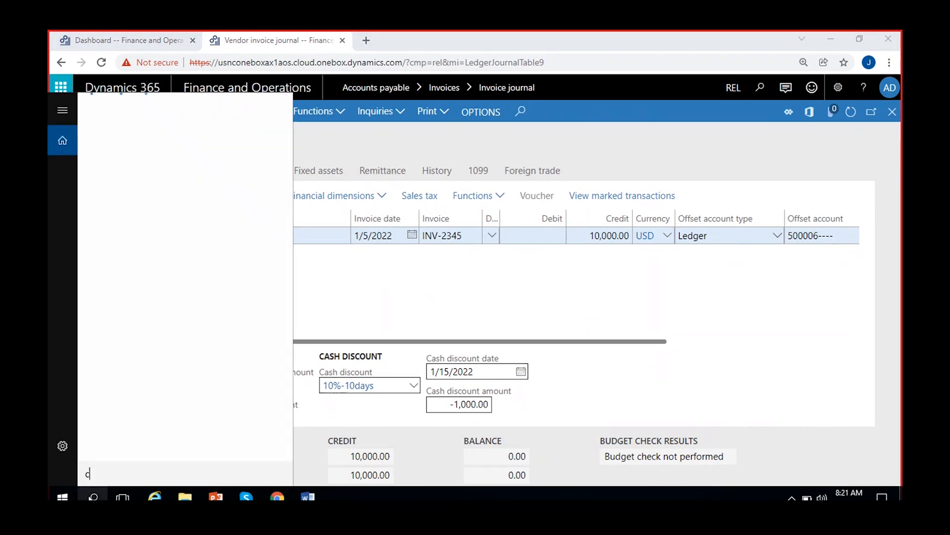
pyautogui.write('al')
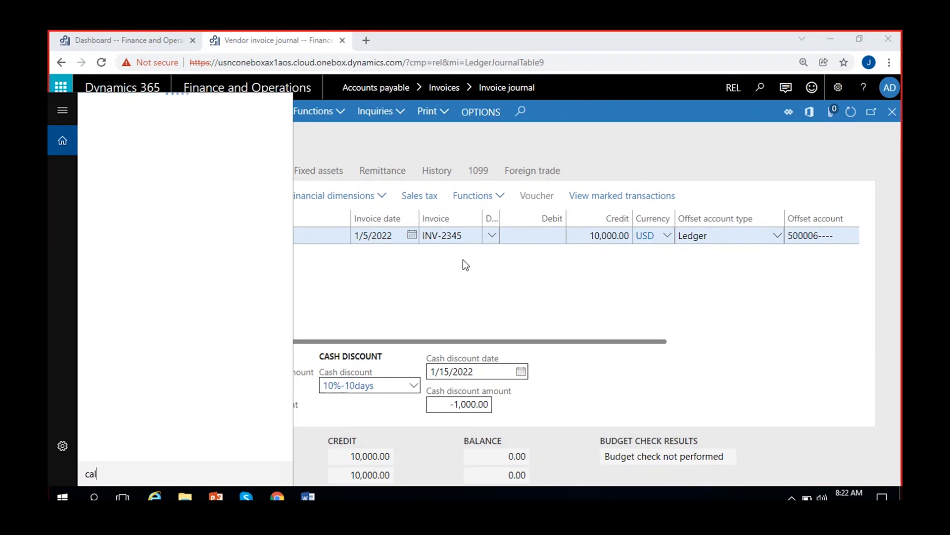
pyautogui.click(415, 281)
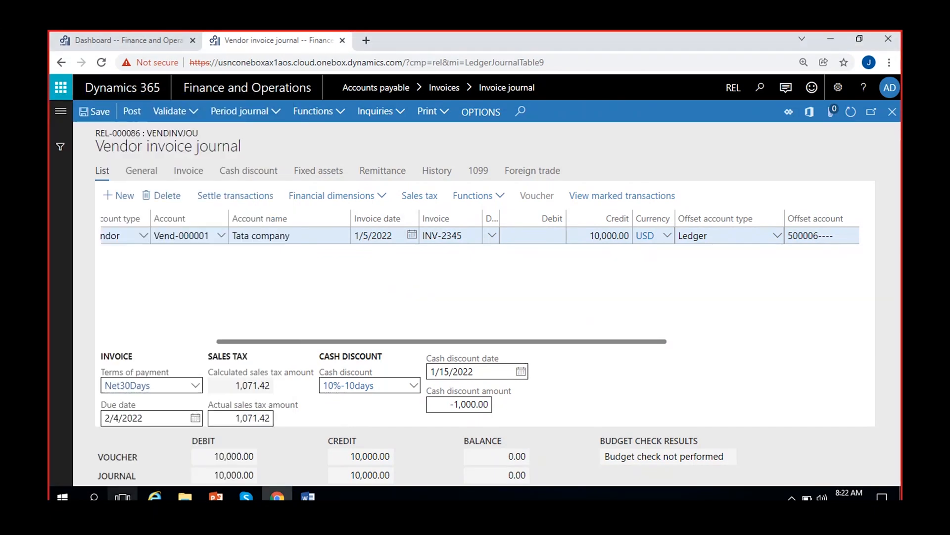
# Search the computer for "cal" and switch to the Calculator desktop app
pyautogui.click(94, 496)
pyautogui.write('cal')
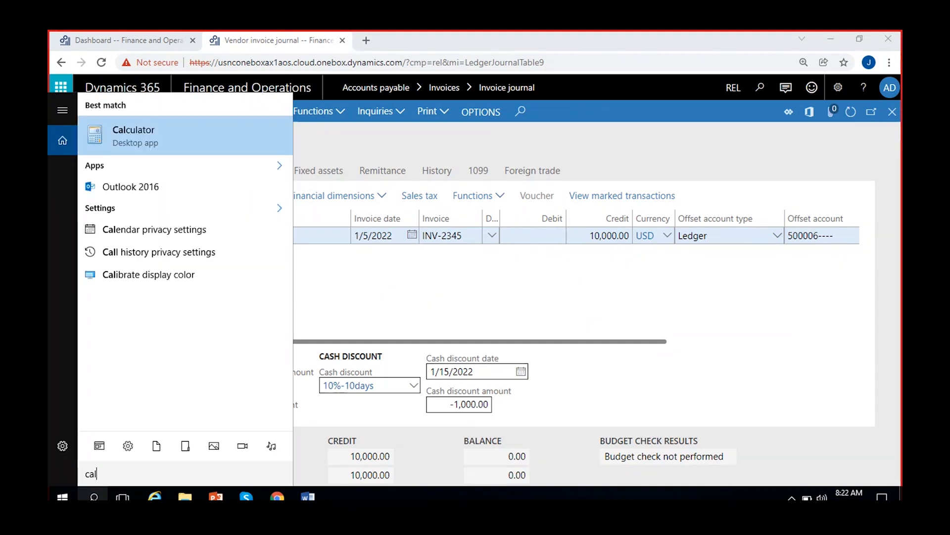
pyautogui.click(156, 132)
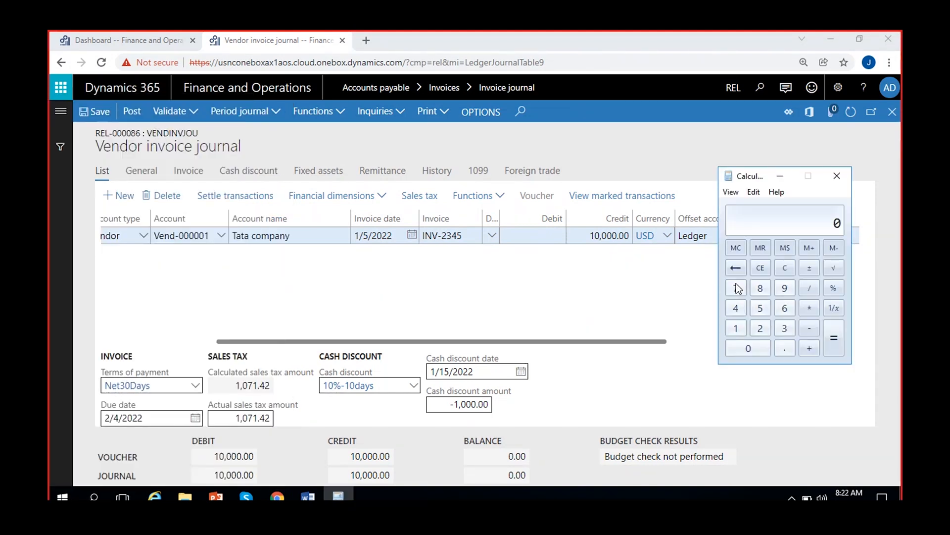
# Calculate the tax-exclusive base of the credit amount as 10000 / 112 * 100
pyautogui.click(736, 328)
pyautogui.click(740, 349)
pyautogui.click(741, 349)
pyautogui.click(741, 348)
pyautogui.click(741, 348)
pyautogui.click(815, 290)
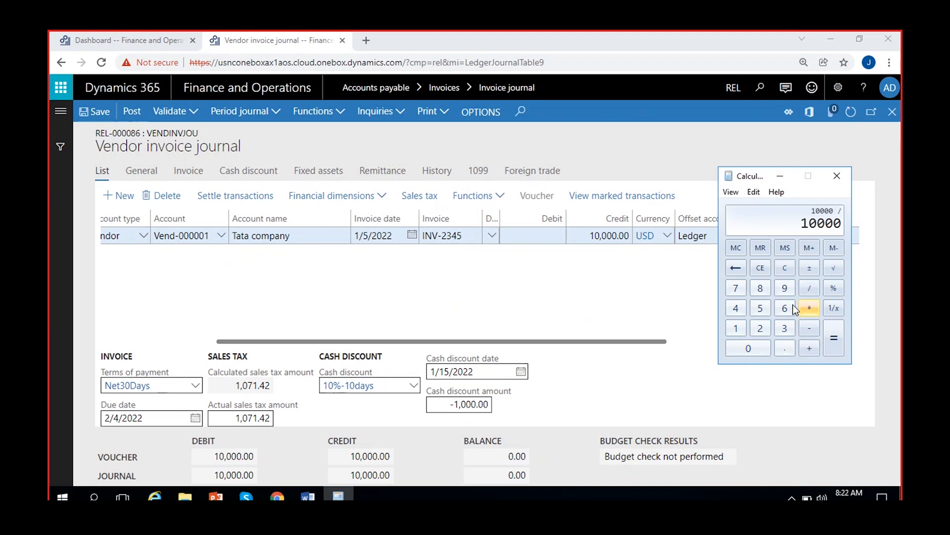
pyautogui.doubleClick(736, 328)
pyautogui.click(760, 327)
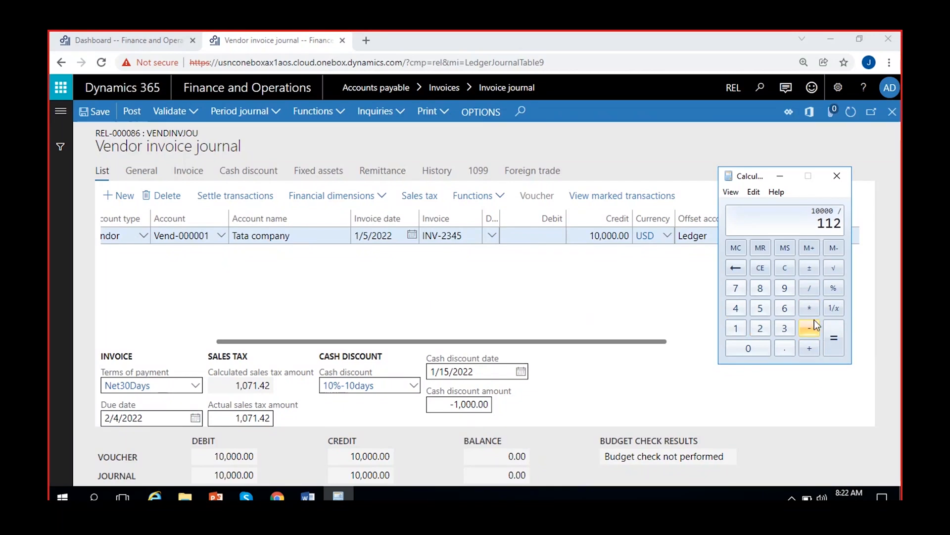
pyautogui.click(809, 307)
pyautogui.click(736, 326)
pyautogui.doubleClick(749, 346)
pyautogui.click(835, 339)
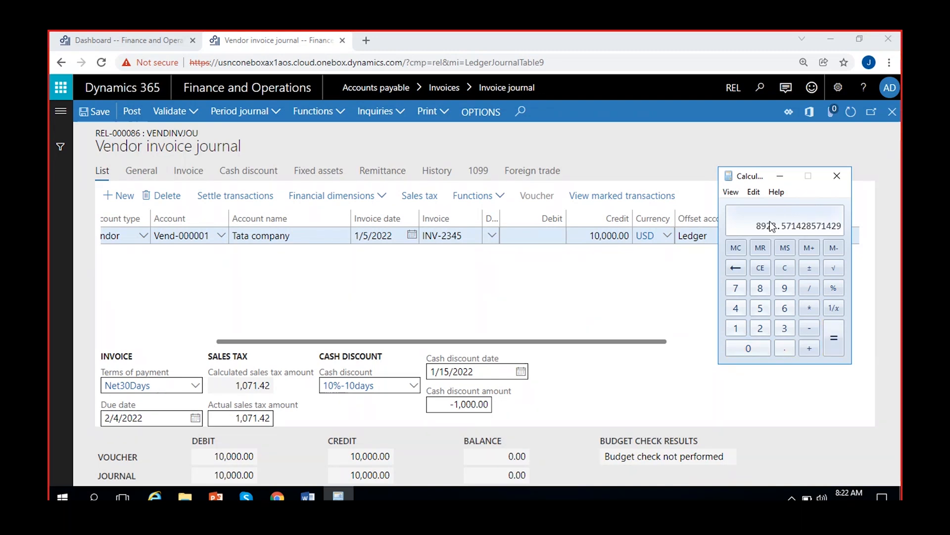
# Subtract 10000 from the calculated base to obtain the included tax, and return to the vendor invoice journal
pyautogui.click(806, 329)
pyautogui.click(742, 328)
pyautogui.click(744, 345)
pyautogui.doubleClick(744, 346)
pyautogui.click(744, 346)
pyautogui.click(834, 339)
pyautogui.click(600, 305)
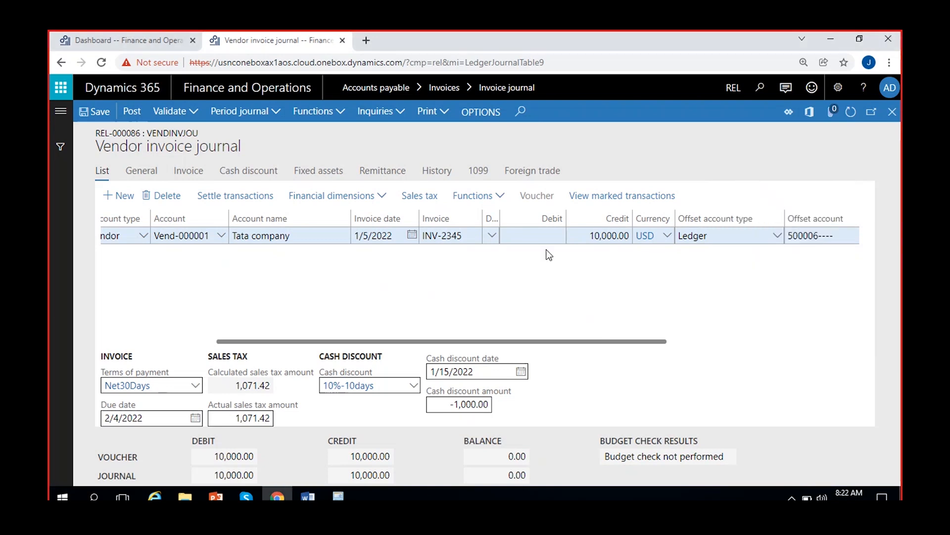
# Open the INV-2345 line's sales tax transactions and compare the CGST6% and SGST6% origin amounts and total actual tax with the Calculator result
pyautogui.click(429, 202)
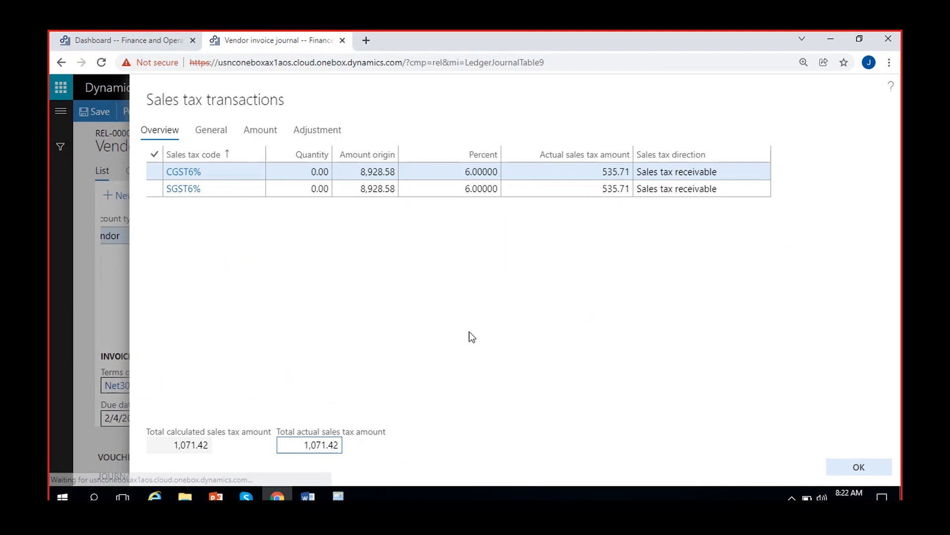
pyautogui.click(360, 171)
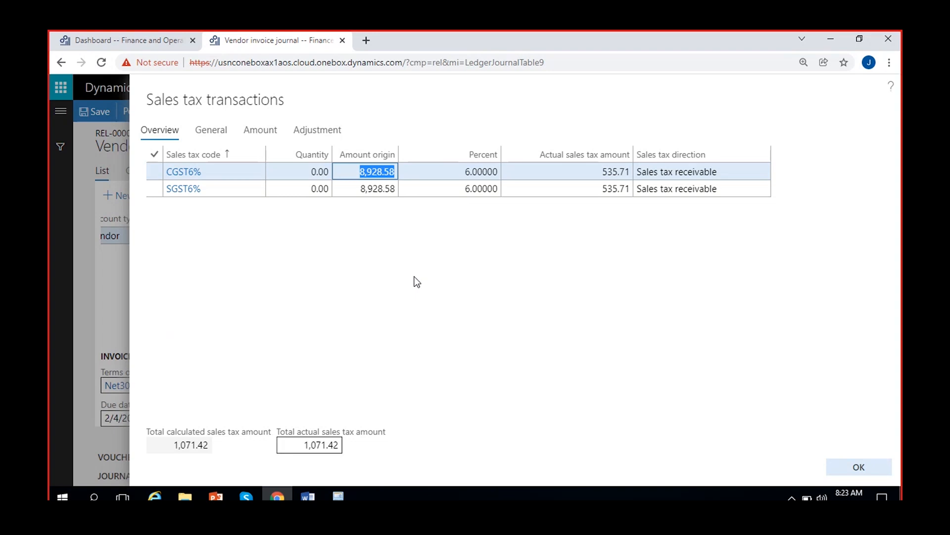
pyautogui.click(397, 217)
pyautogui.click(351, 171)
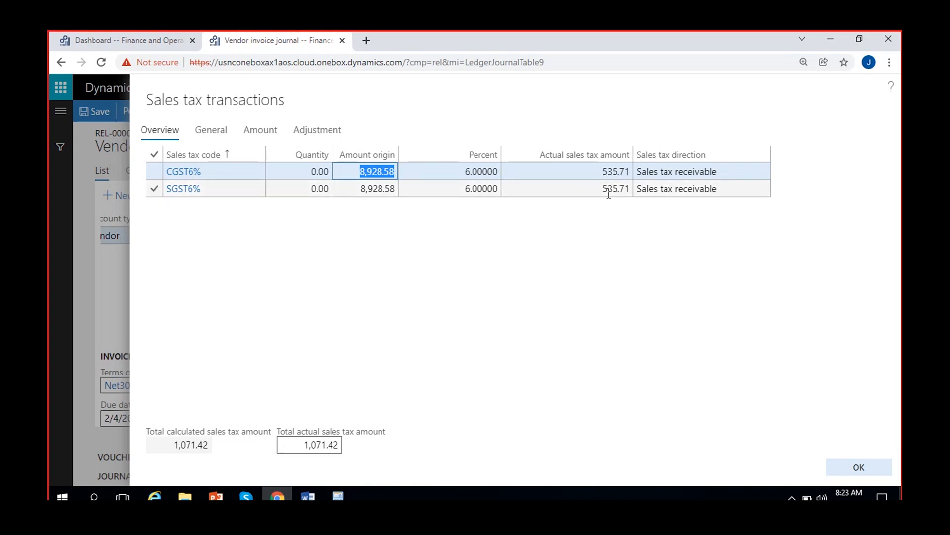
pyautogui.click(297, 444)
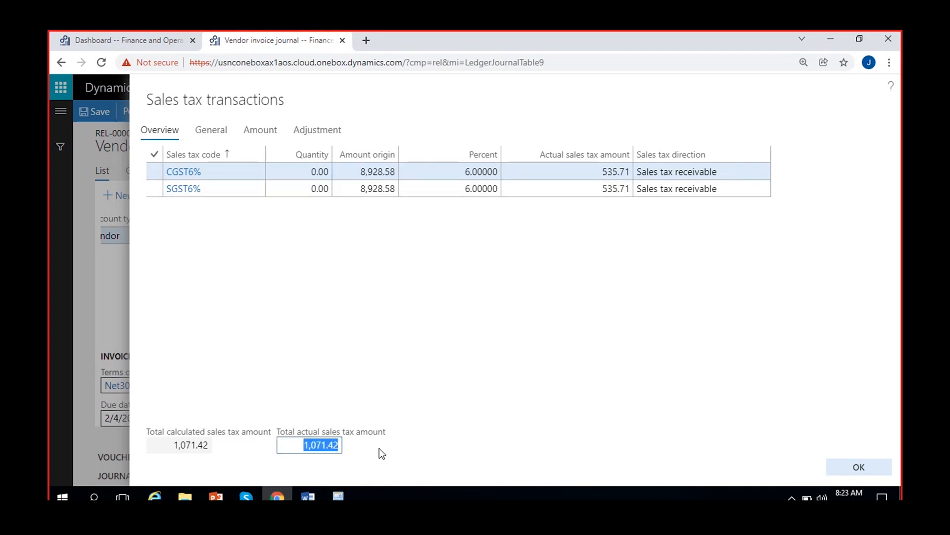
pyautogui.click(338, 495)
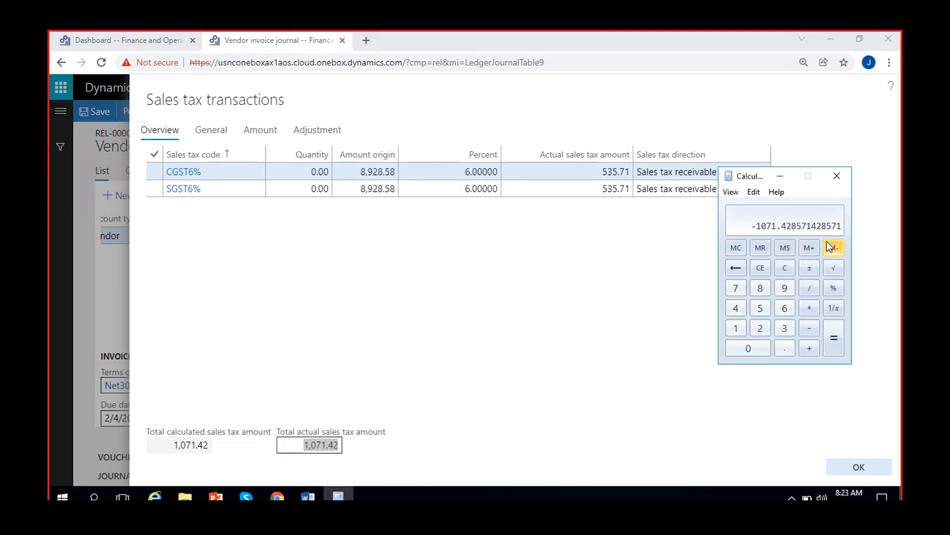
# Open the general ledger parameters in the other browser tab and review the Amounts include sales tax setting for sales tax
pyautogui.click(141, 42)
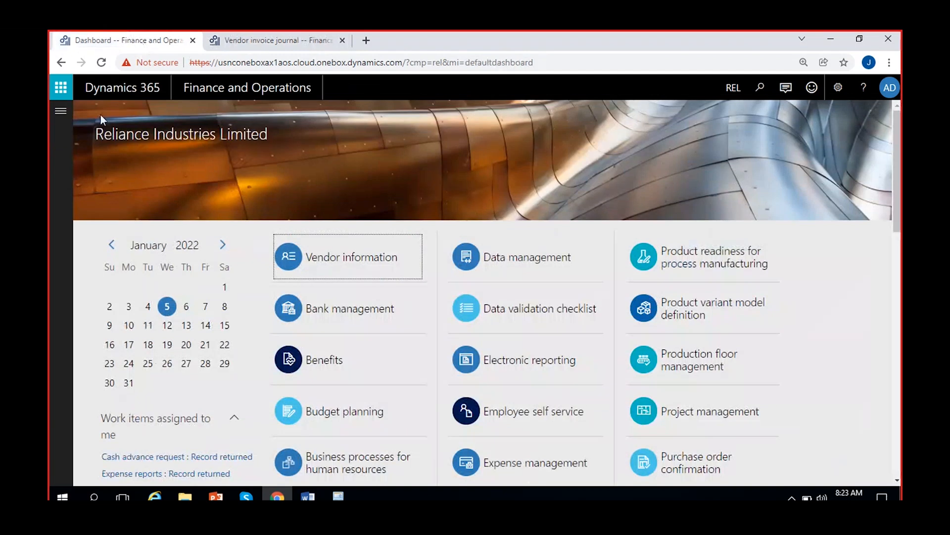
pyautogui.click(60, 111)
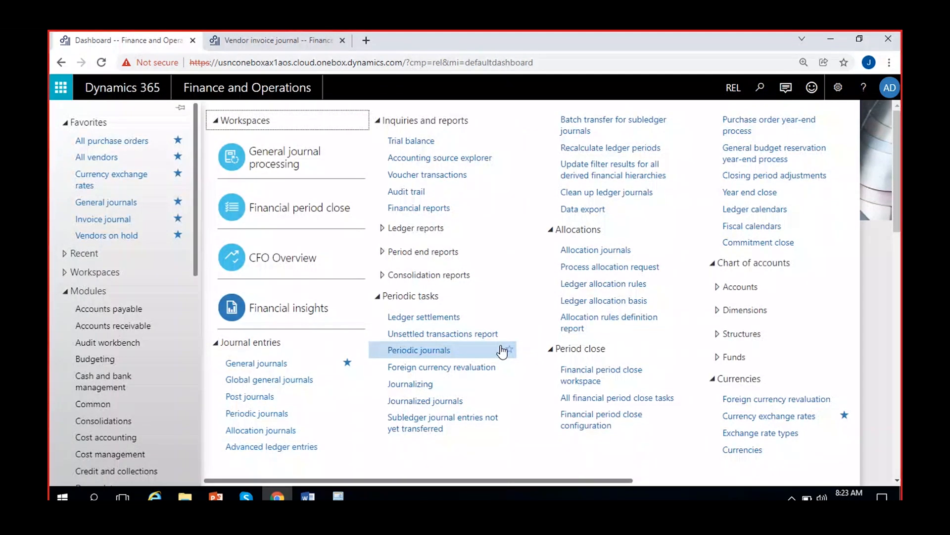
pyautogui.moveTo(569, 480); pyautogui.dragTo(726, 480)
pyautogui.click(718, 309)
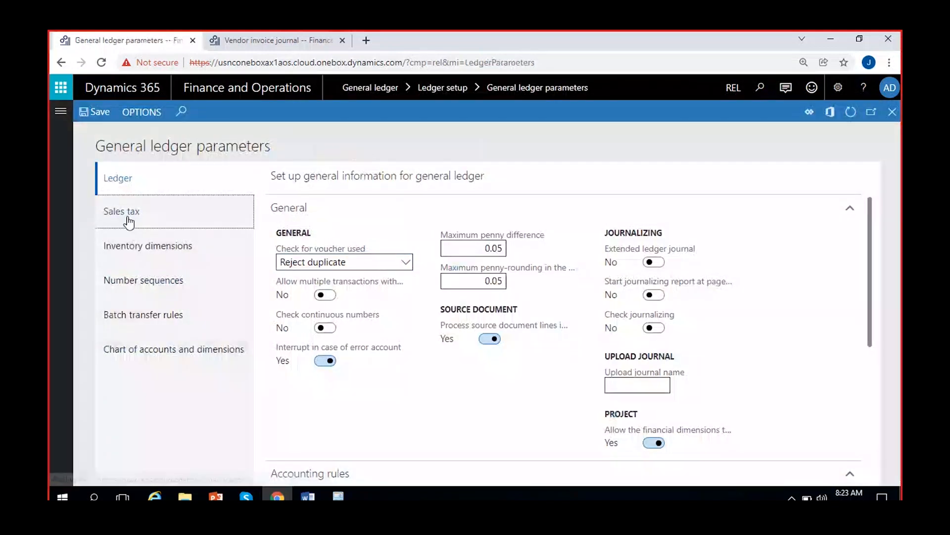
pyautogui.click(128, 218)
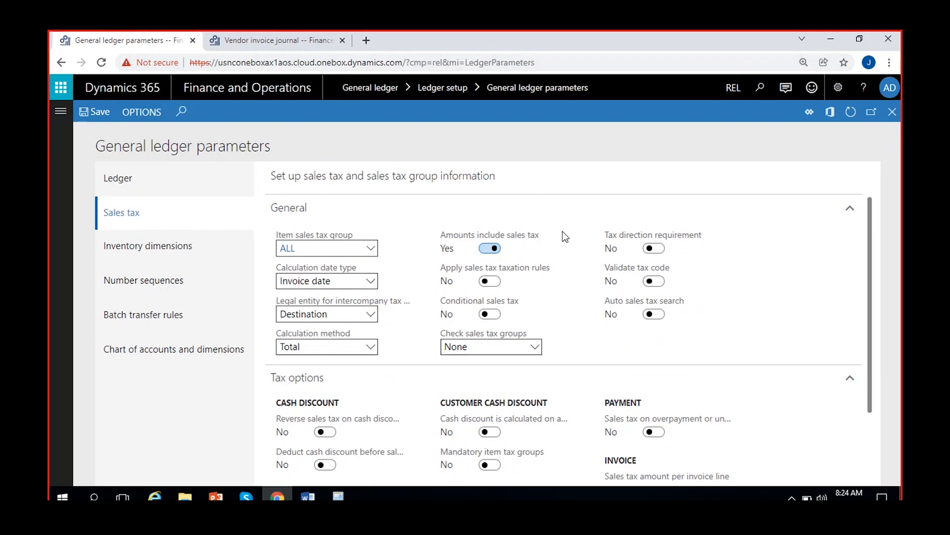
pyautogui.moveTo(562, 231)
# Refresh the REL-000086 journal lines and return to the general ledger parameters' sales tax settings
pyautogui.click(280, 40)
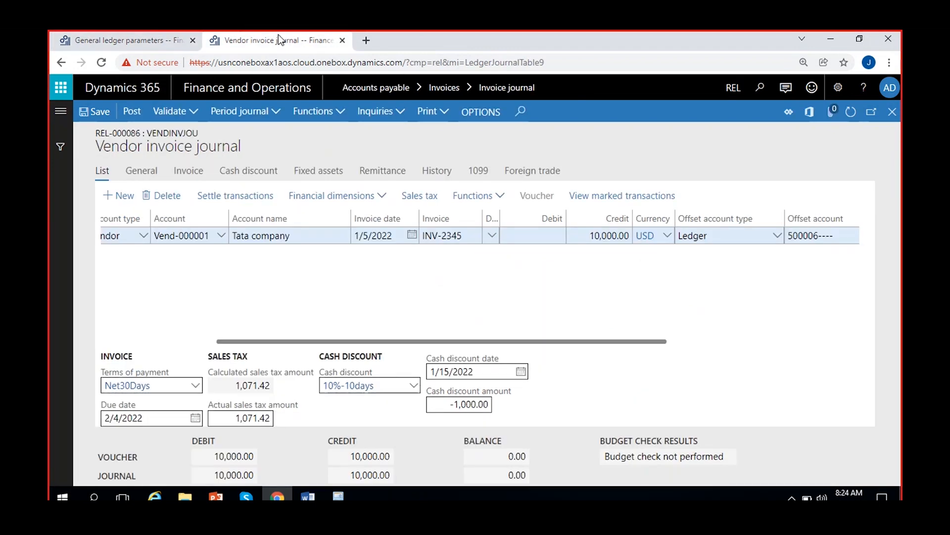
pyautogui.click(849, 112)
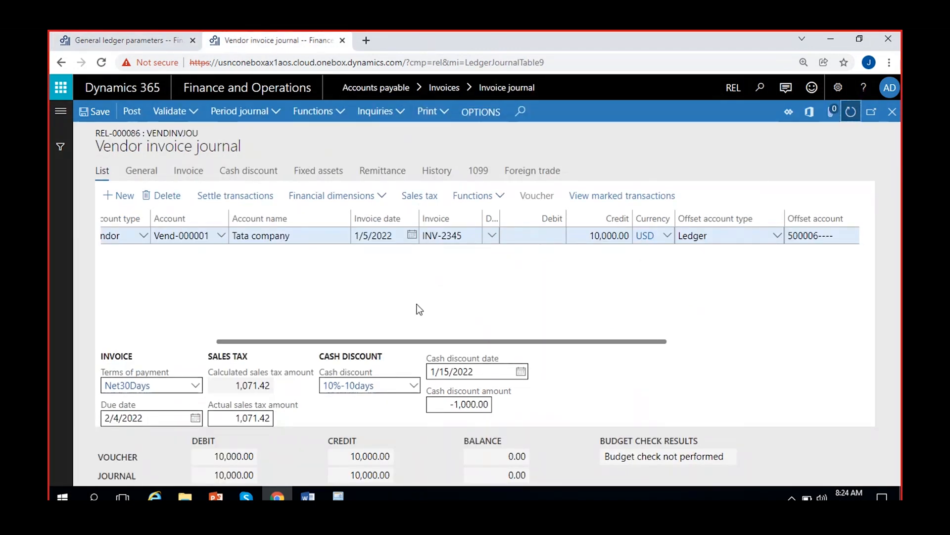
pyautogui.click(118, 37)
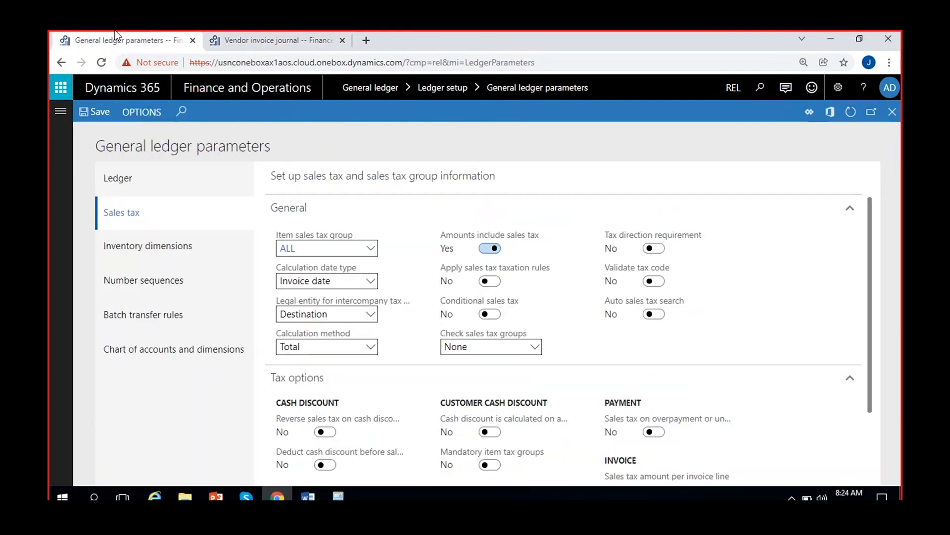
# Leave the REL-000086 lines and check the sales tax options in the VendInvJou journal name setup
pyautogui.click(267, 40)
pyautogui.click(893, 111)
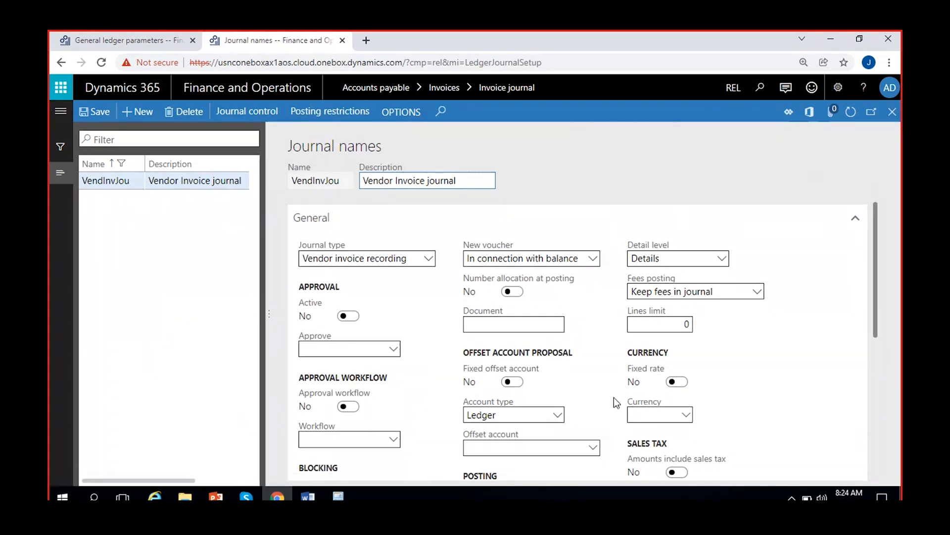
pyautogui.scroll(-3, 617, 402)
pyautogui.click(186, 181)
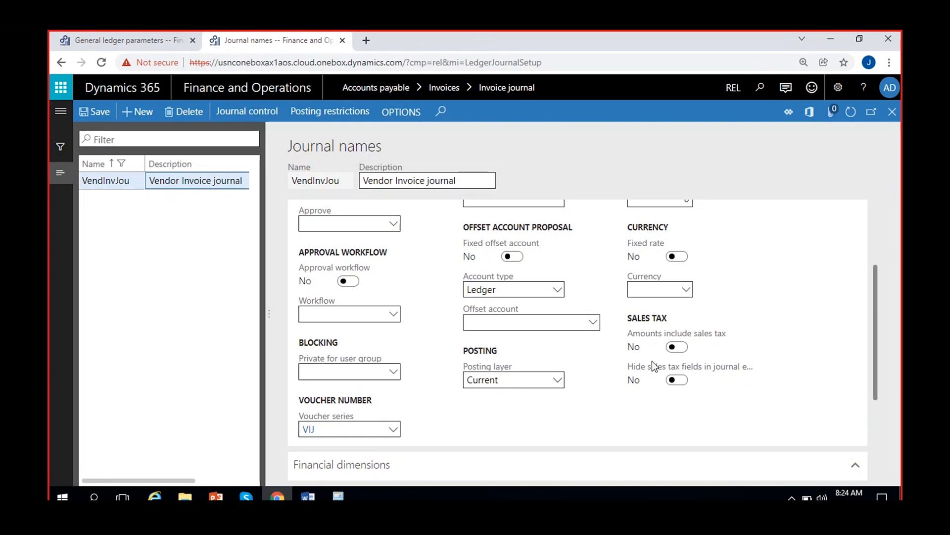
pyautogui.click(889, 123)
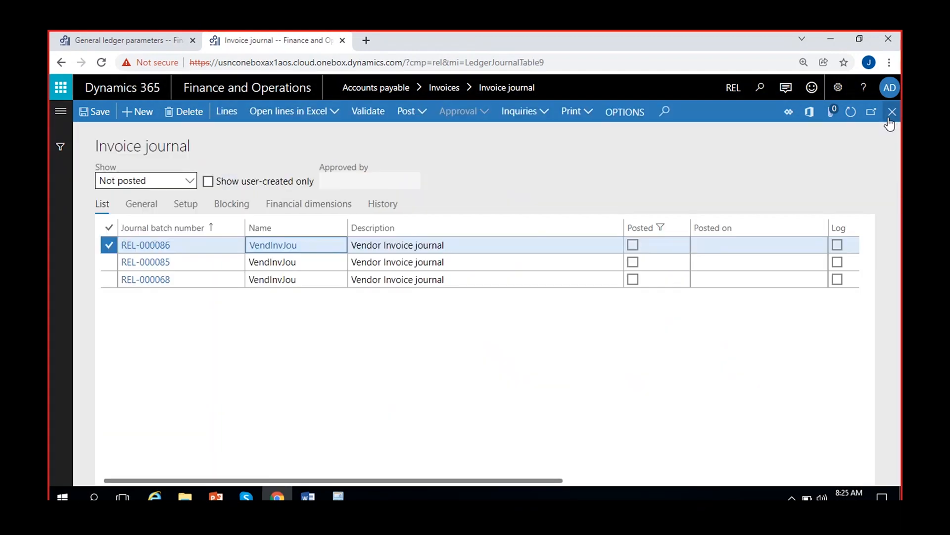
# Review the Amounts include sales tax option in the setup of journal REL-000086 and return to the journal list
pyautogui.click(483, 245)
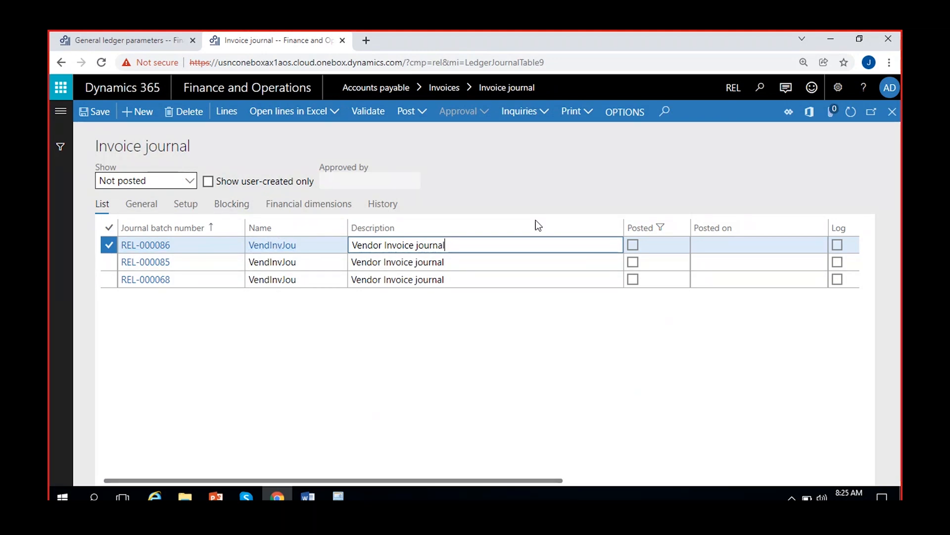
pyautogui.click(186, 208)
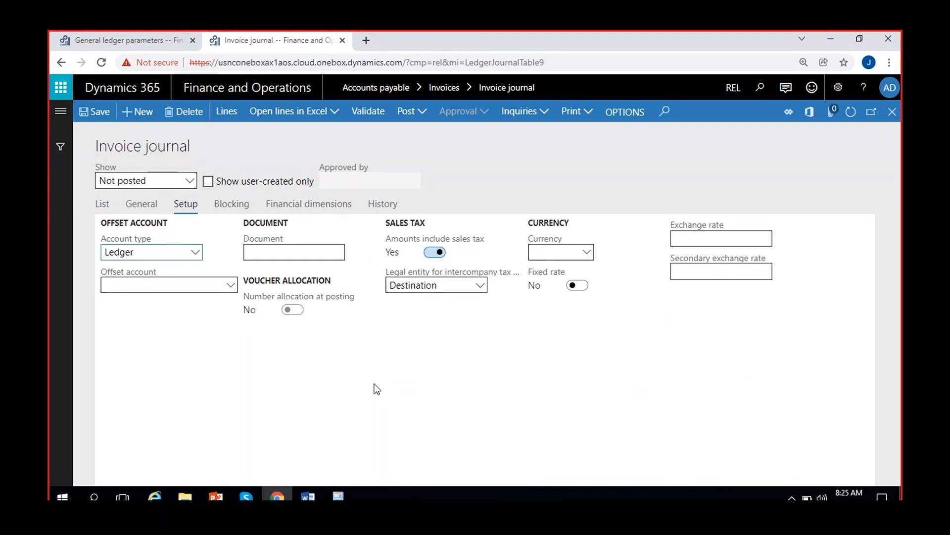
pyautogui.click(102, 203)
pyautogui.click(446, 243)
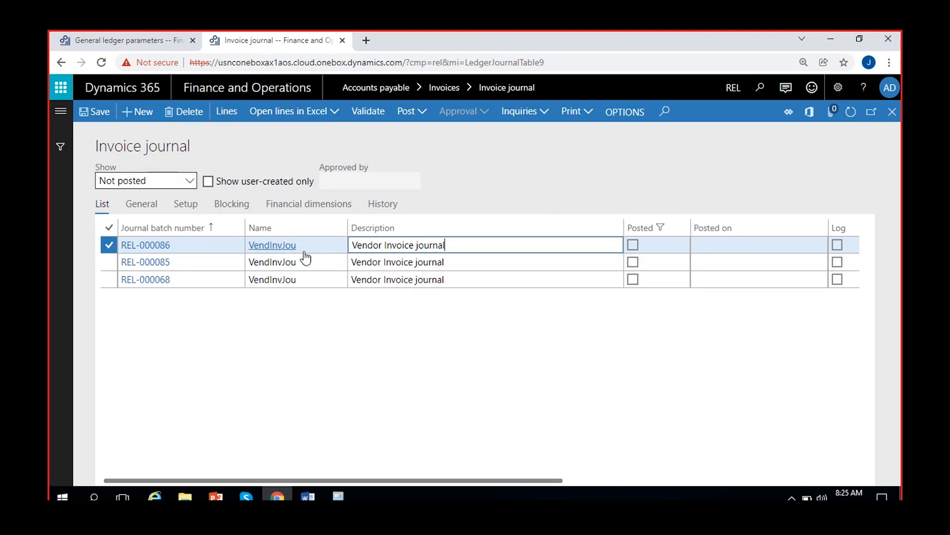
pyautogui.click(185, 210)
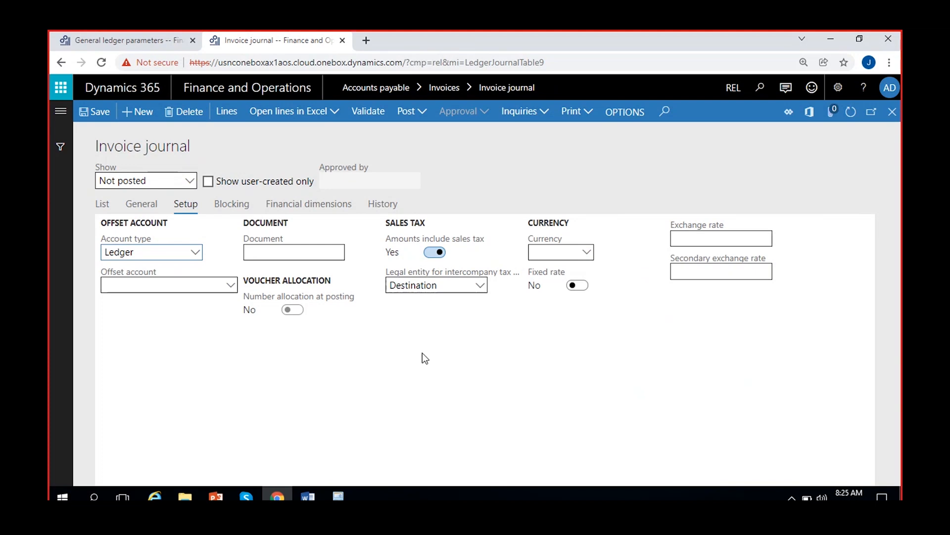
pyautogui.click(102, 203)
# Open the lines of journal REL-000086 and review the line's general and invoice details
pyautogui.click(223, 112)
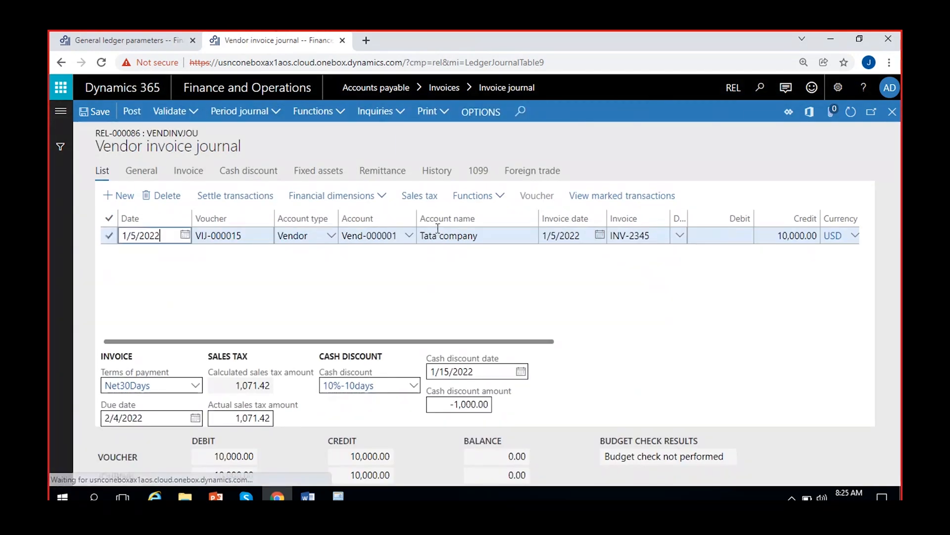
pyautogui.click(188, 171)
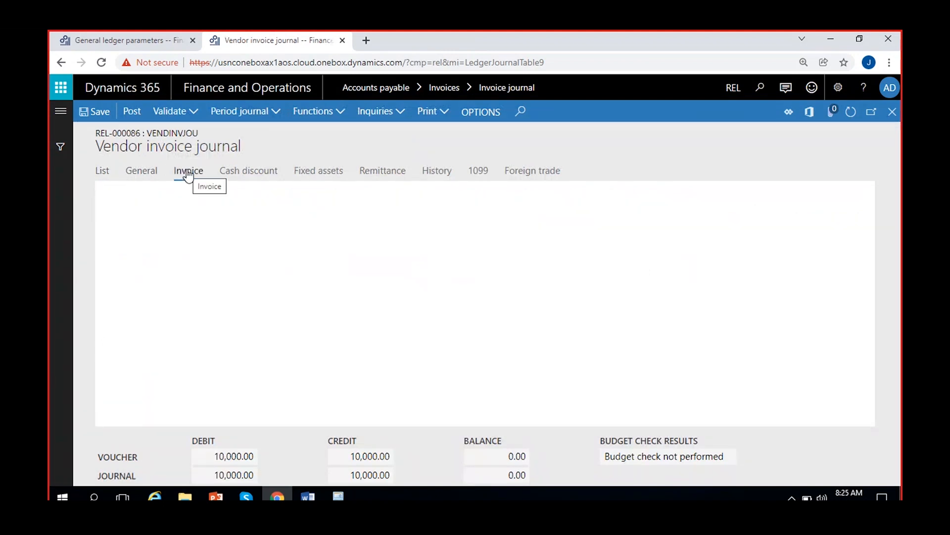
pyautogui.click(148, 171)
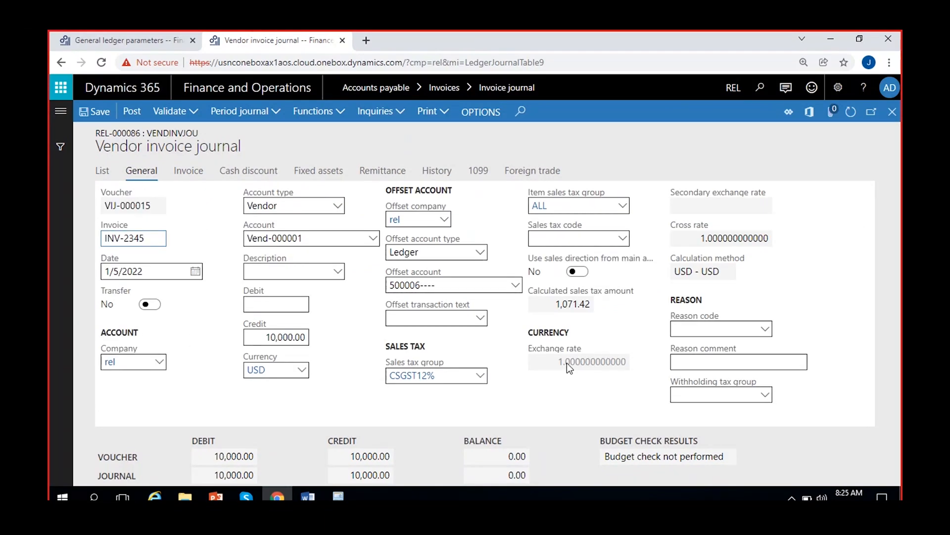
pyautogui.click(196, 172)
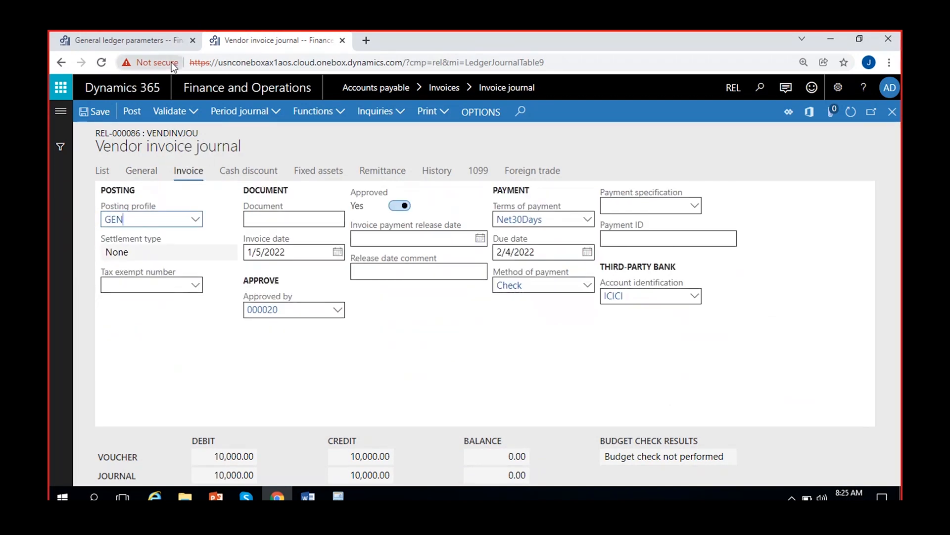
# Compare the REL-000086 line's accounts and amounts with the Amounts include sales tax setting in the general ledger parameters
pyautogui.click(156, 46)
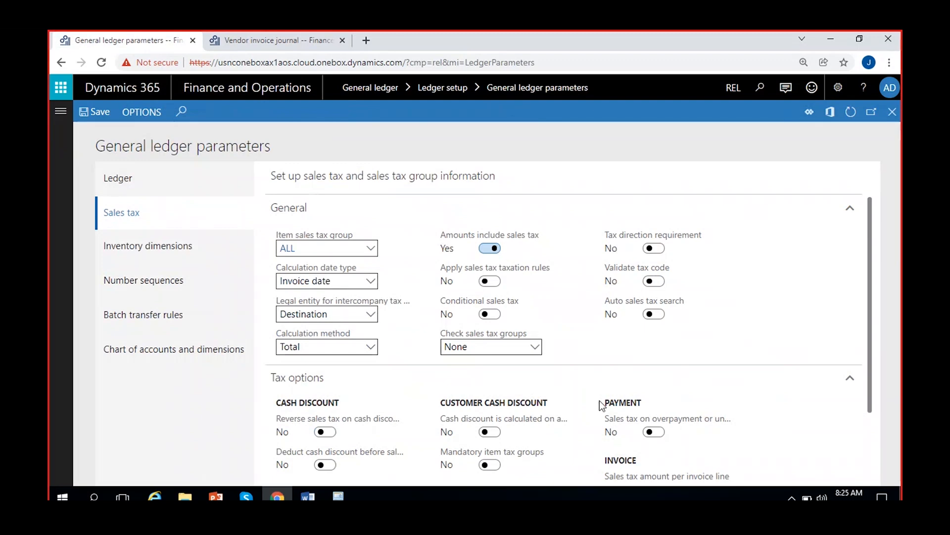
pyautogui.click(272, 40)
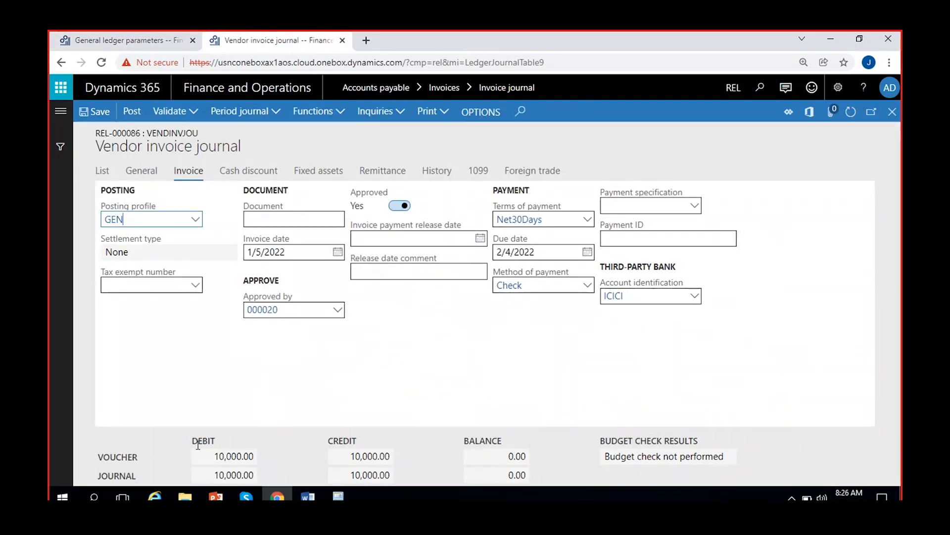
pyautogui.click(102, 171)
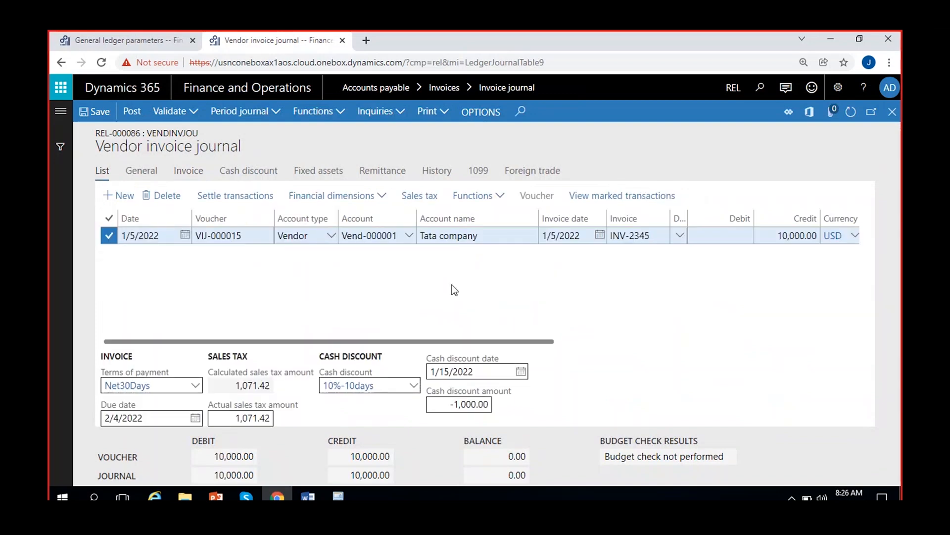
pyautogui.hscroll(5, 563, 292)
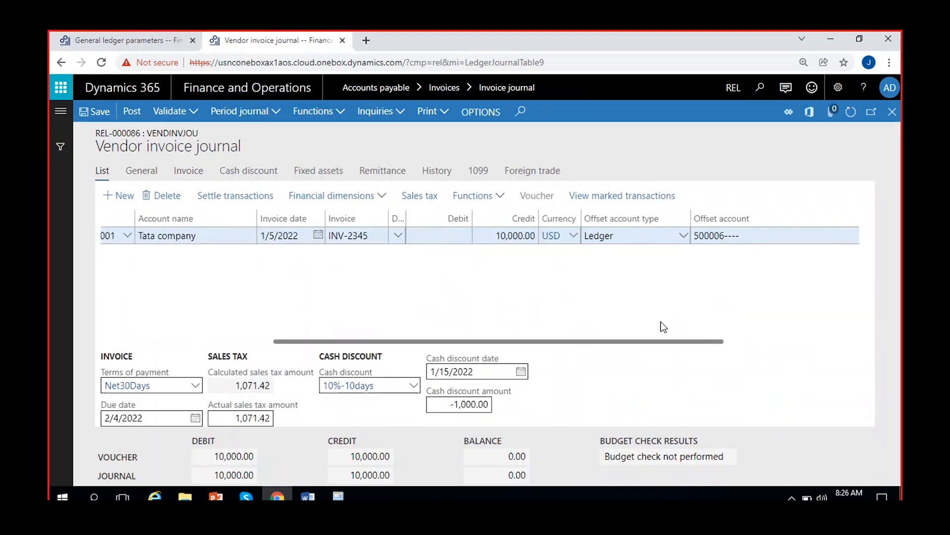
pyautogui.hotkey('ctrl', 'Tab')
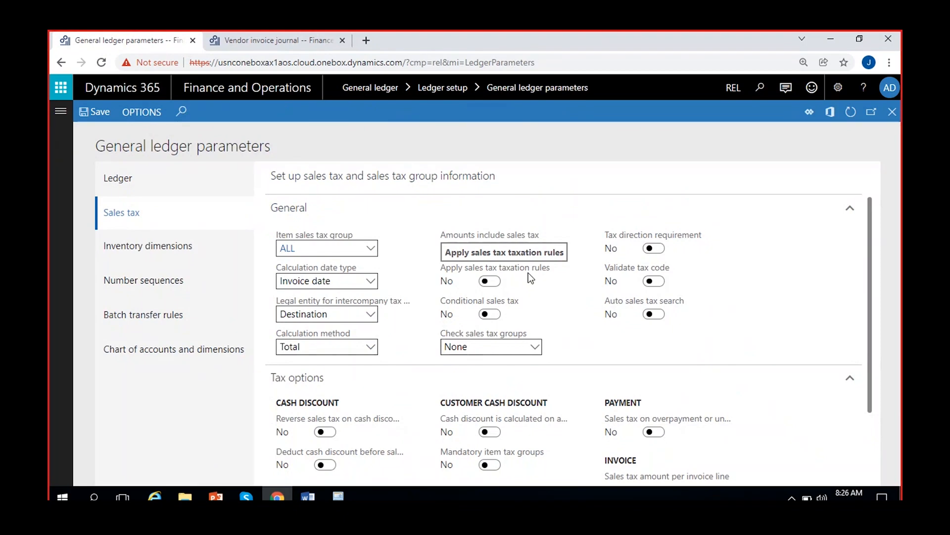
pyautogui.click(490, 248)
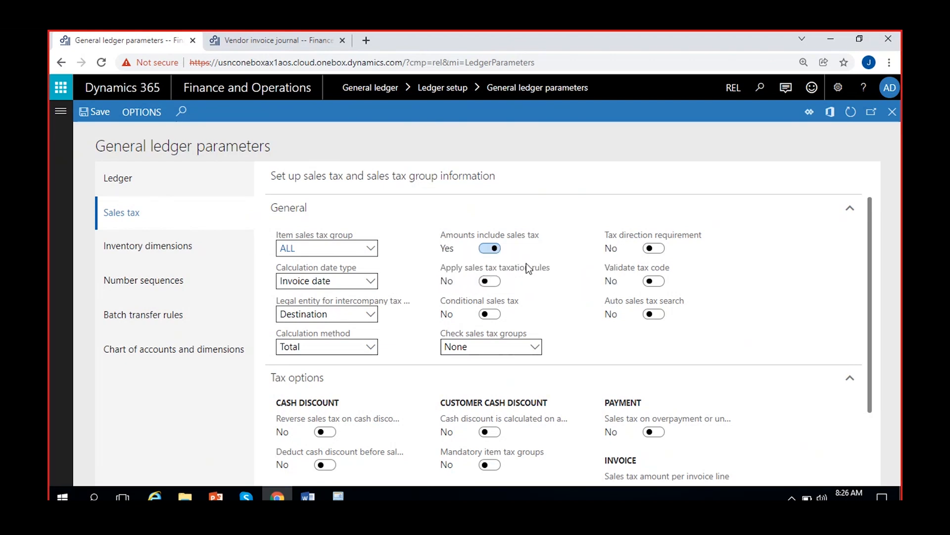
# Duplicate the vendor invoice journal browser tab and close the REL-000086 lines in the original tab
pyautogui.click(285, 37)
pyautogui.rightClick(285, 37)
pyautogui.press('Escape')
pyautogui.click(337, 136)
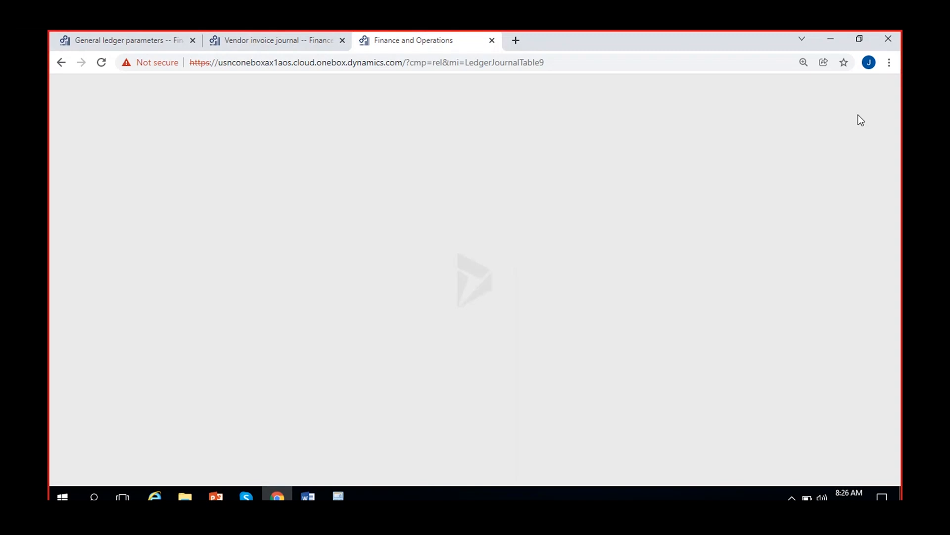
pyautogui.click(325, 36)
pyautogui.click(893, 113)
pyautogui.click(415, 43)
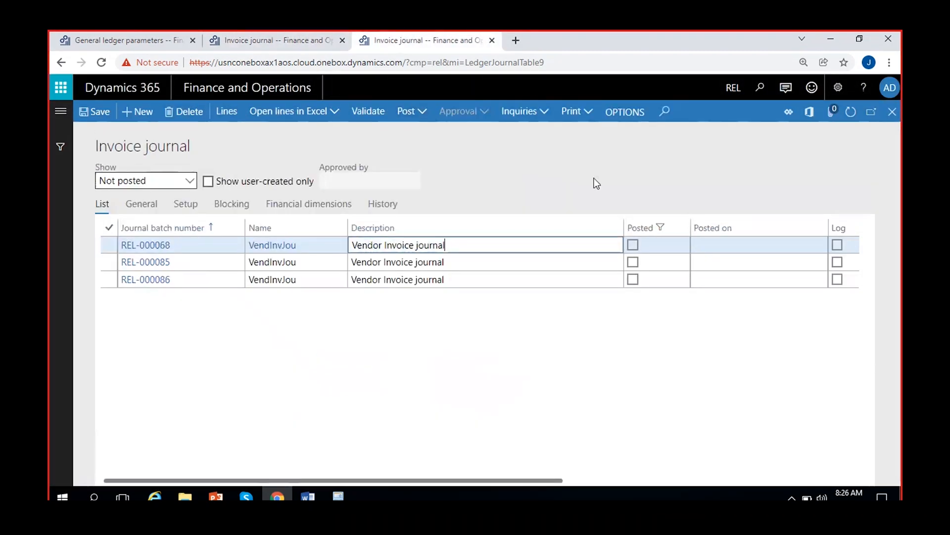
# Close the invoice journal in the duplicated tab and switch the company to USMF
pyautogui.click(894, 116)
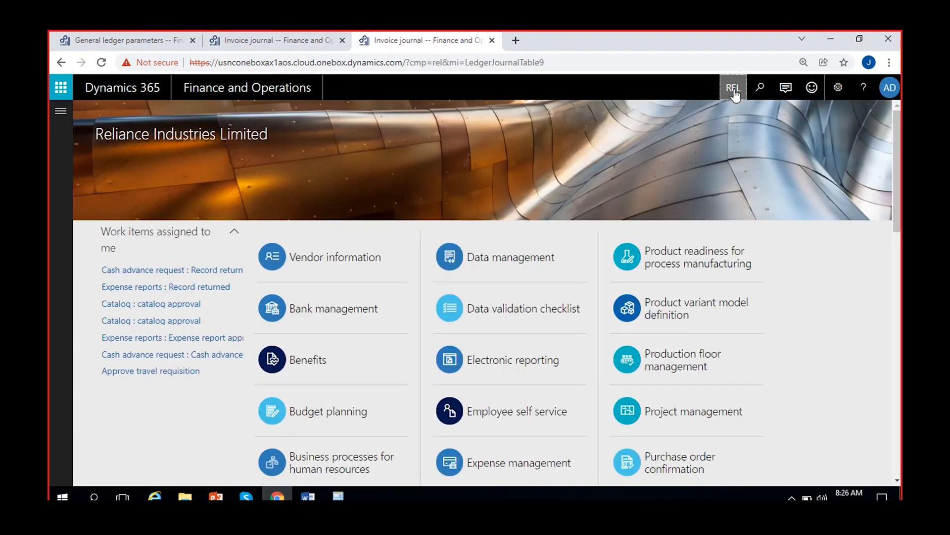
pyautogui.click(734, 89)
pyautogui.write('USMF')
pyautogui.press('Return')
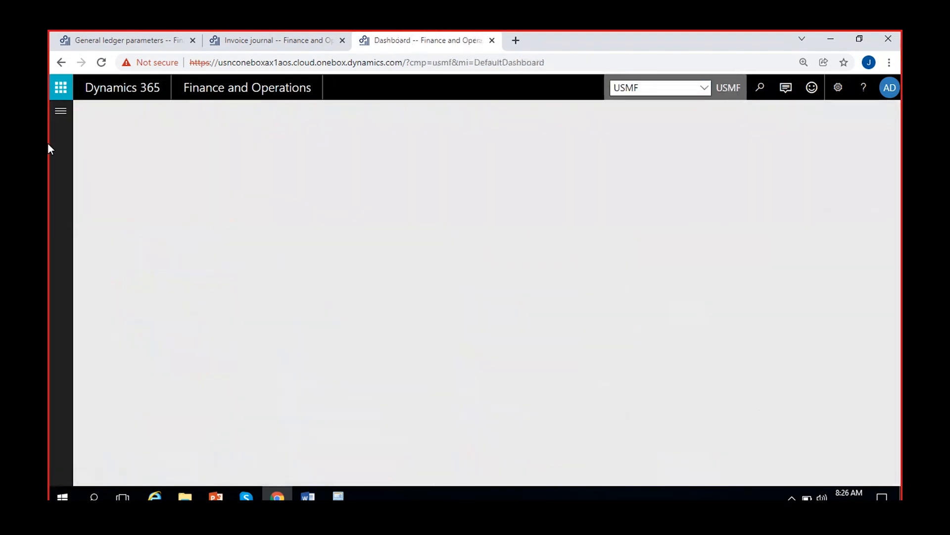
# Open the Ledger posting groups form from the sales tax setup of the Tax module and make the CA_State group editable
pyautogui.click(61, 112)
pyautogui.scroll(-6, 85, 272)
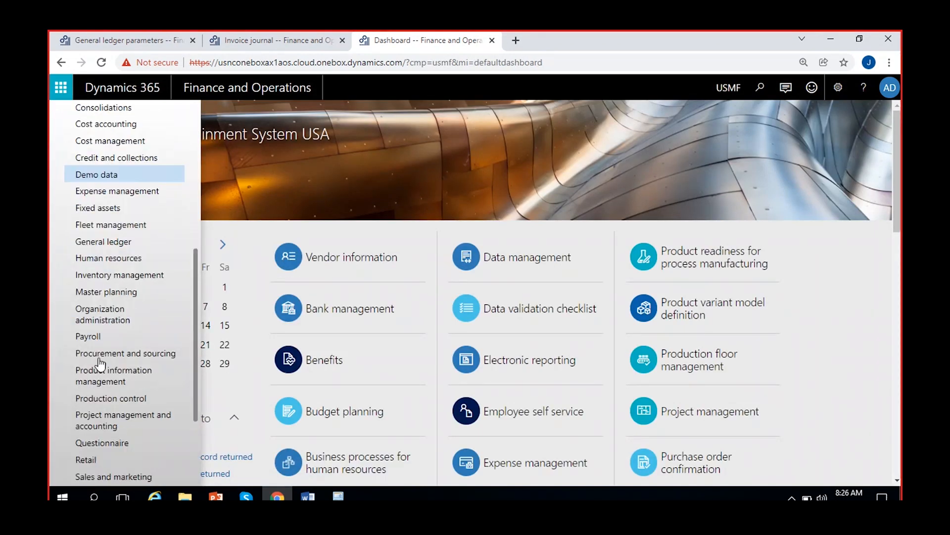
pyautogui.scroll(-3, 99, 365)
pyautogui.click(89, 396)
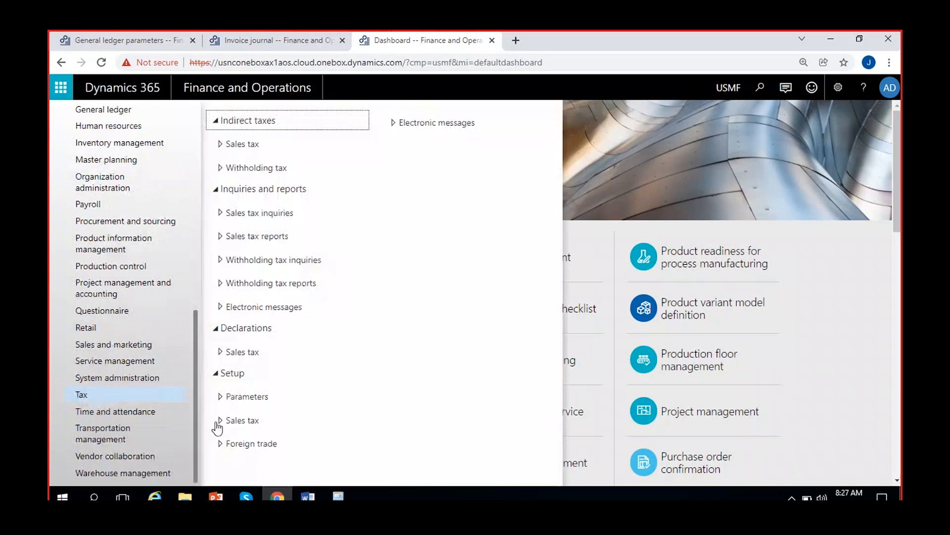
pyautogui.click(242, 420)
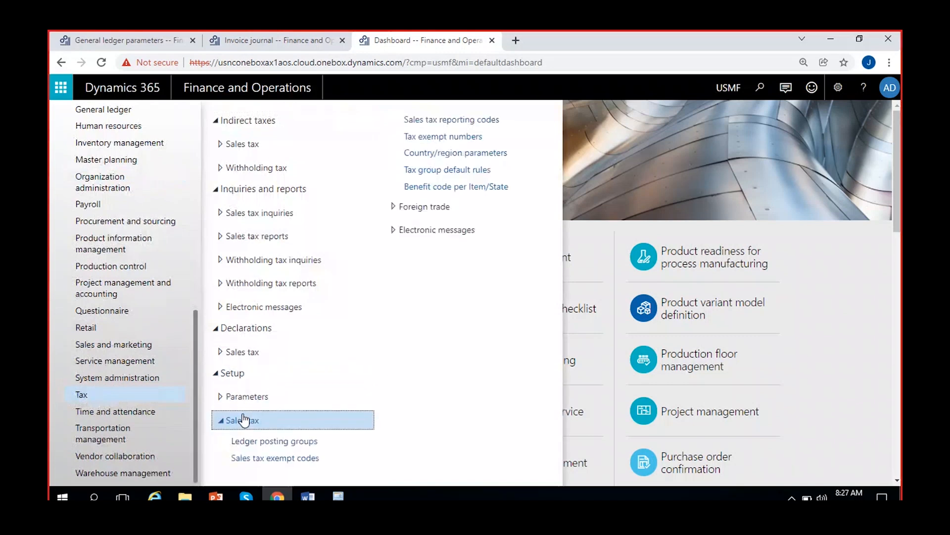
pyautogui.click(277, 441)
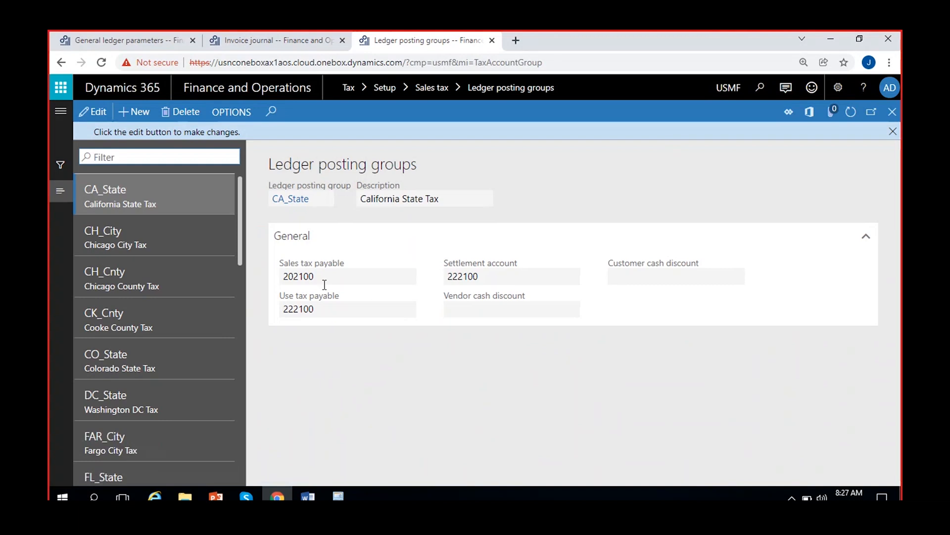
pyautogui.click(106, 115)
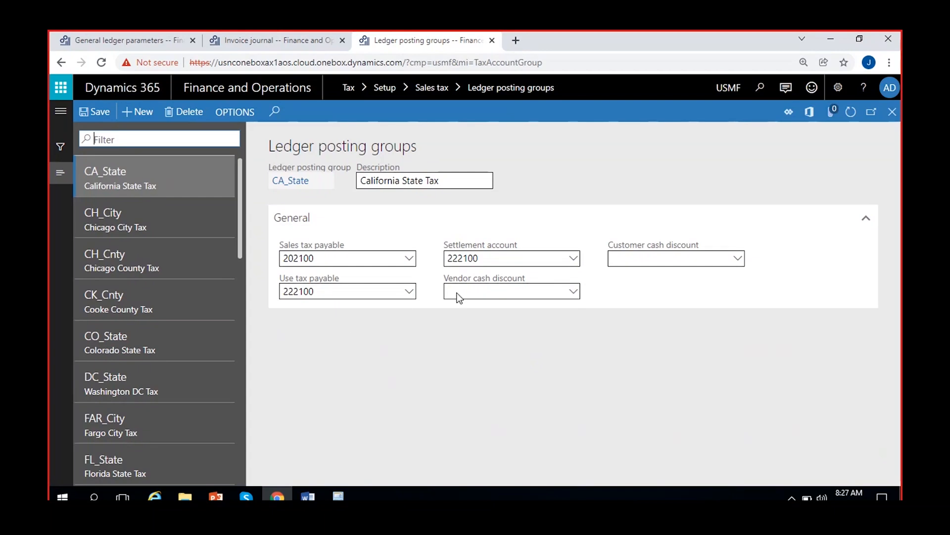
# Compare the ledger posting group fields with the REL general ledger parameters and read the Conditional sales tax description
pyautogui.click(156, 47)
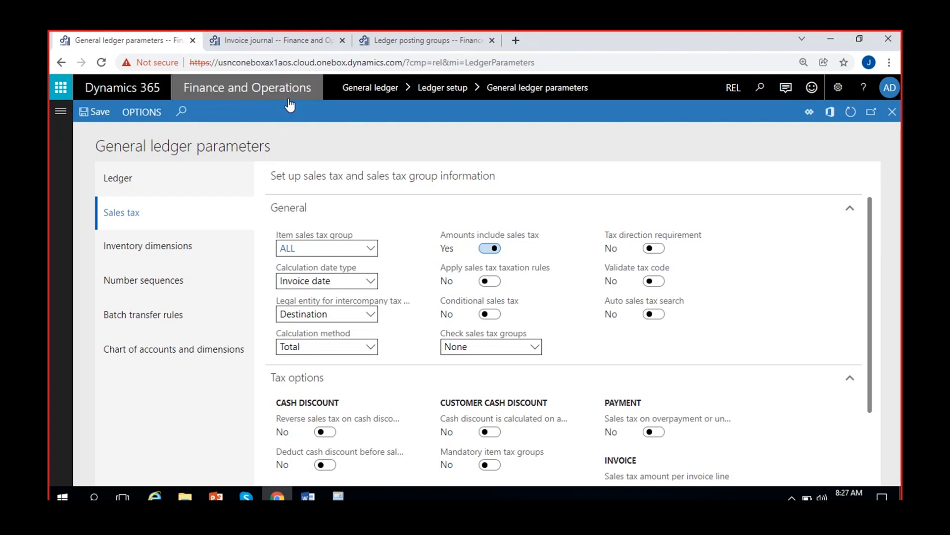
pyautogui.click(424, 47)
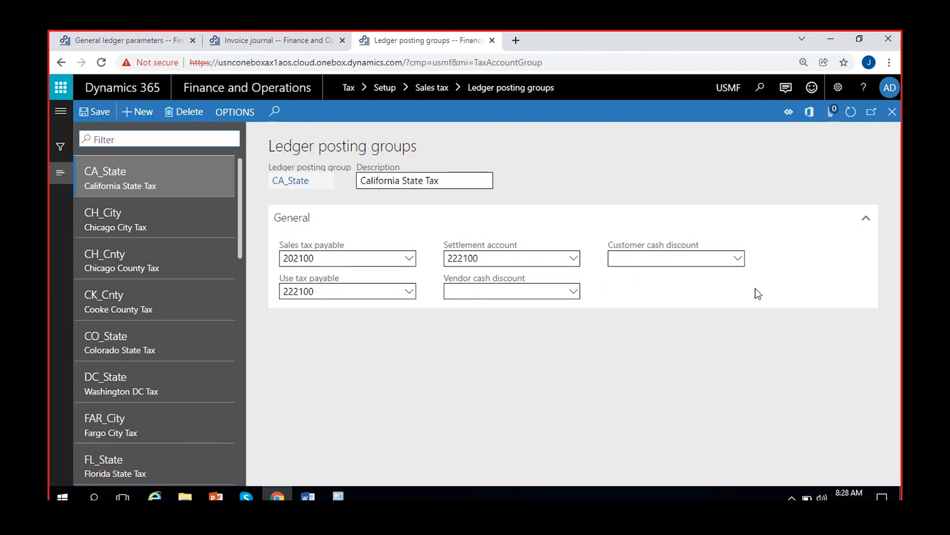
pyautogui.click(120, 39)
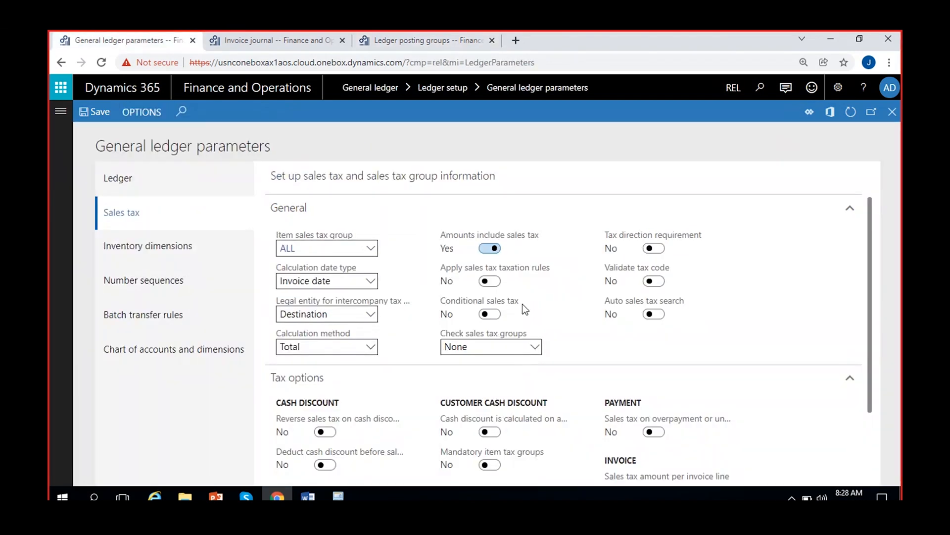
pyautogui.moveTo(515, 303)
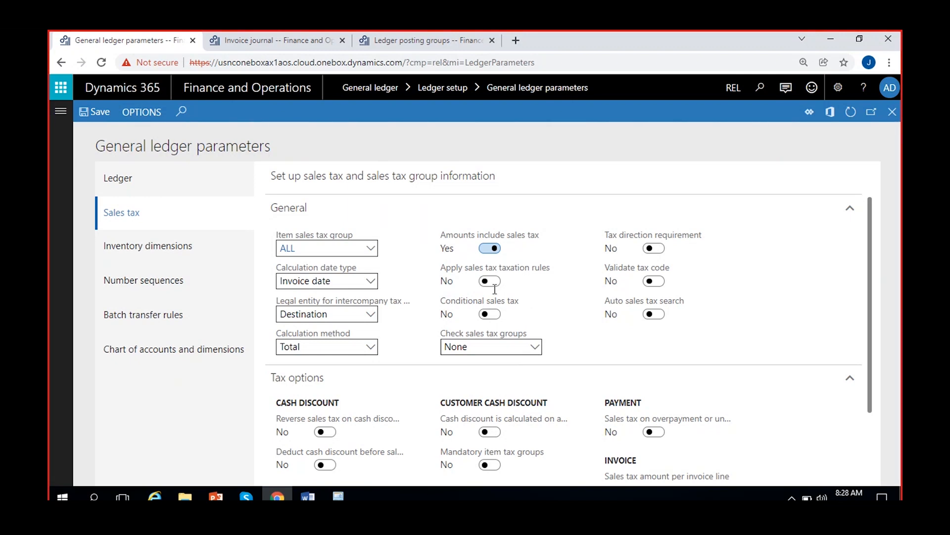
pyautogui.moveTo(472, 300)
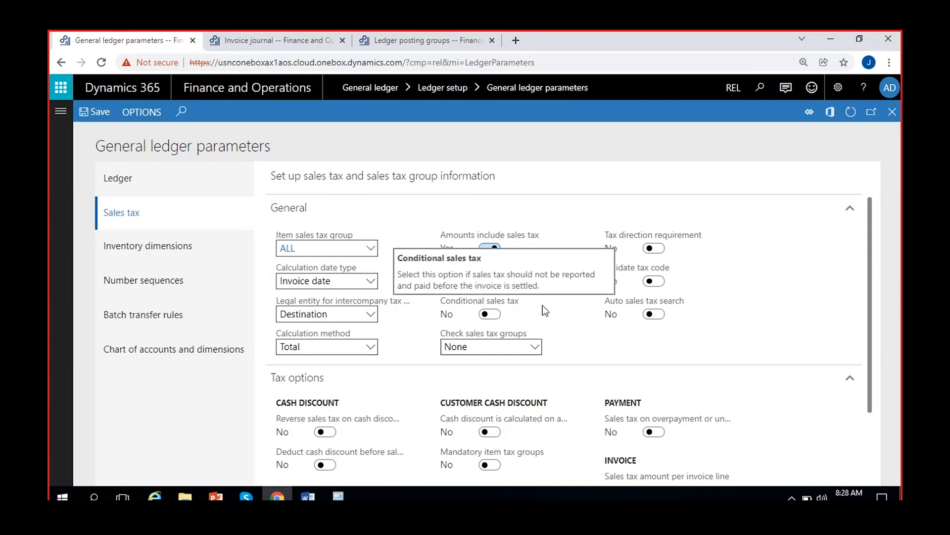
# Review the available options and the description of the Check sales tax groups parameter
pyautogui.click(535, 346)
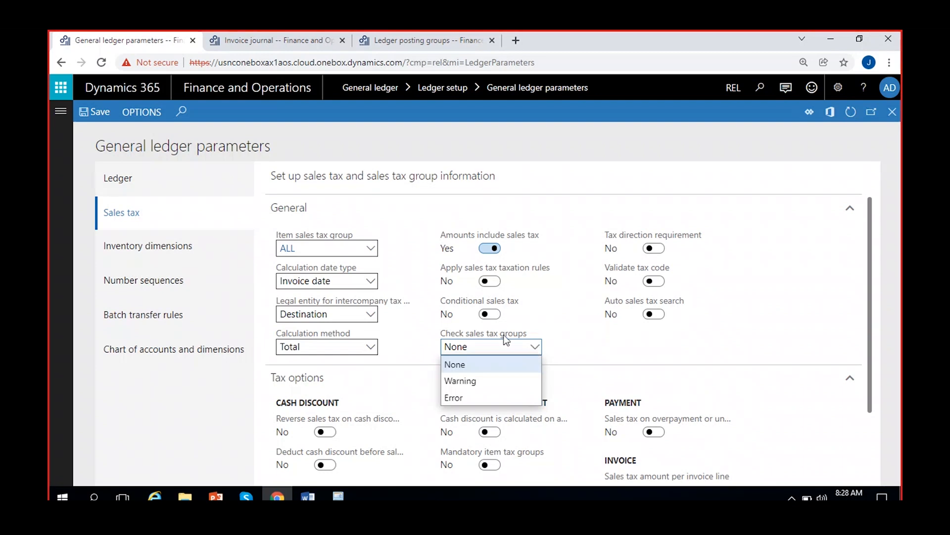
pyautogui.moveTo(495, 334)
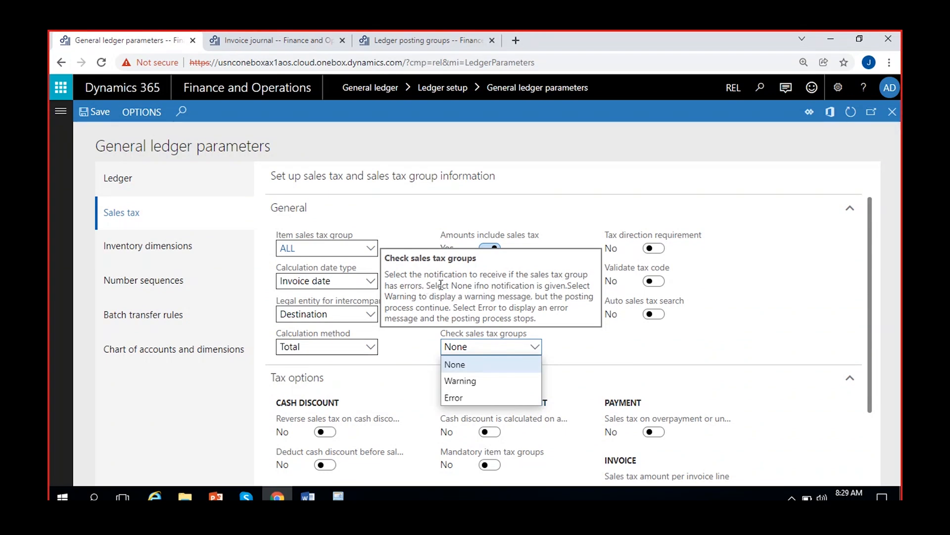
pyautogui.click(574, 342)
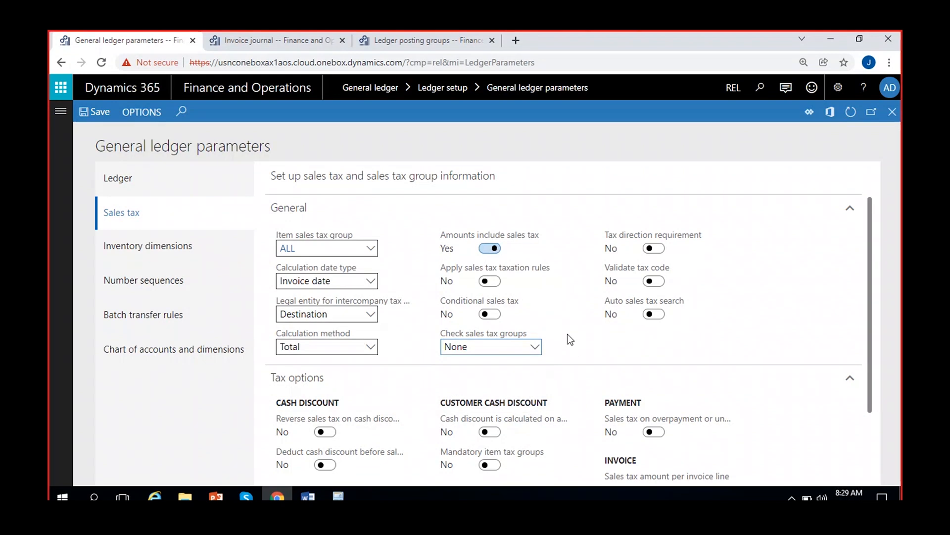
# Try the Warning and Error options for Check sales tax groups and set the parameter back to None
pyautogui.click(536, 348)
pyautogui.click(510, 379)
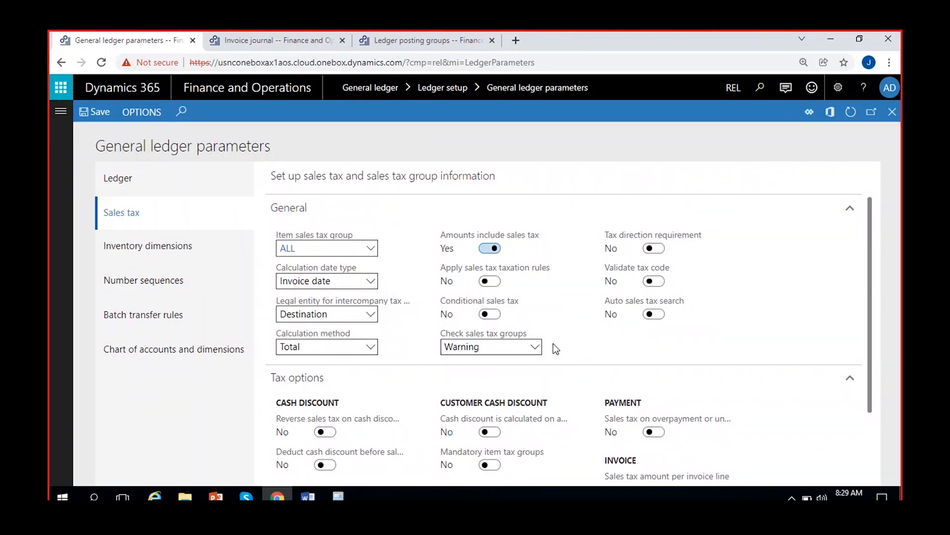
pyautogui.click(535, 348)
pyautogui.click(475, 397)
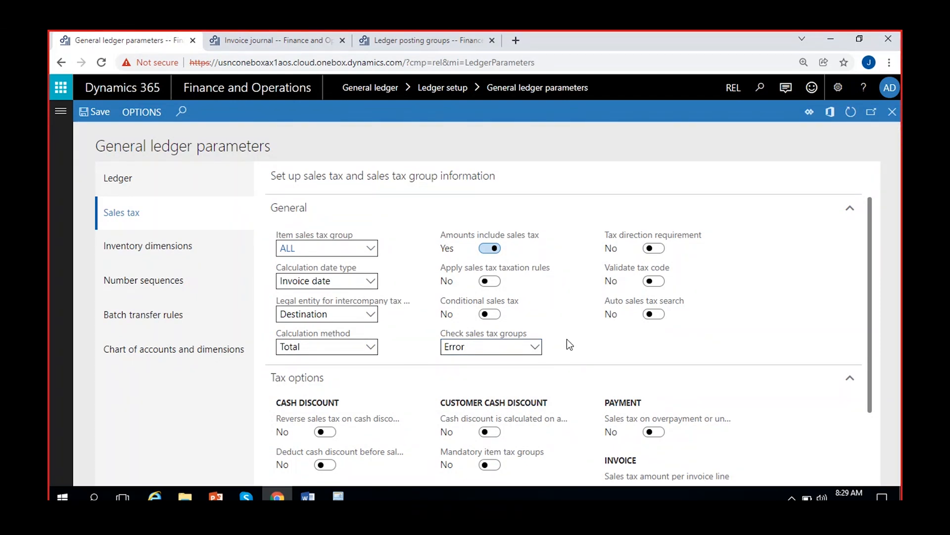
pyautogui.click(534, 346)
pyautogui.click(481, 382)
pyautogui.click(526, 346)
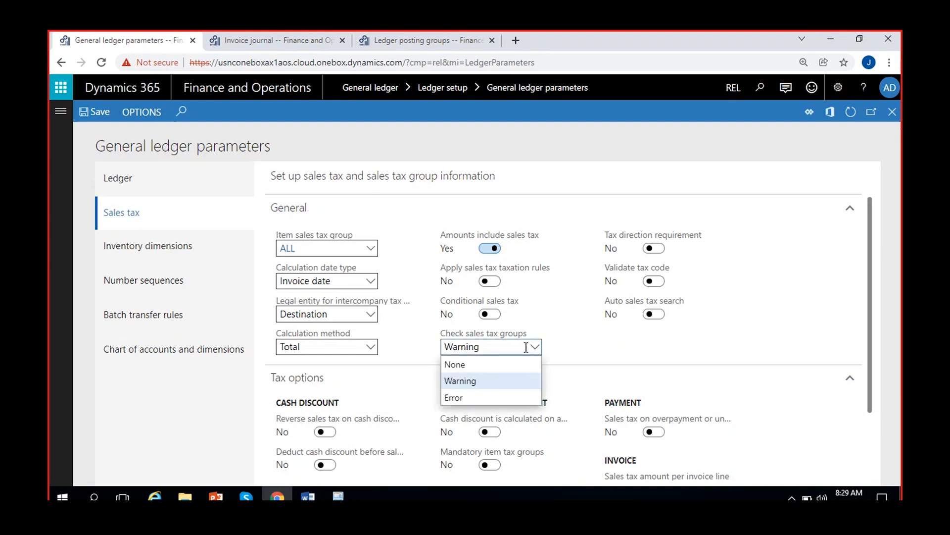
pyautogui.click(475, 365)
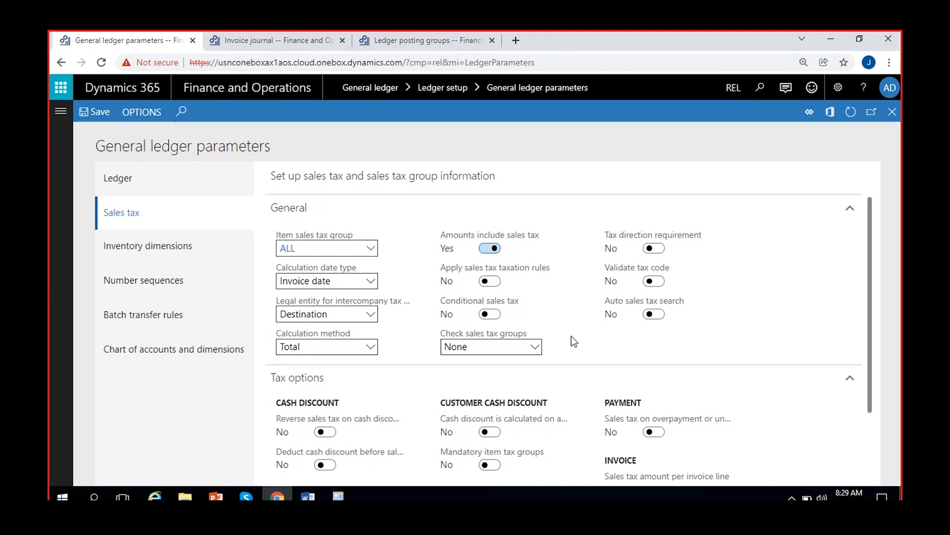
# Look over the remaining sales tax parameters and read the description of Tax direction requirement
pyautogui.scroll(-1, 573, 340)
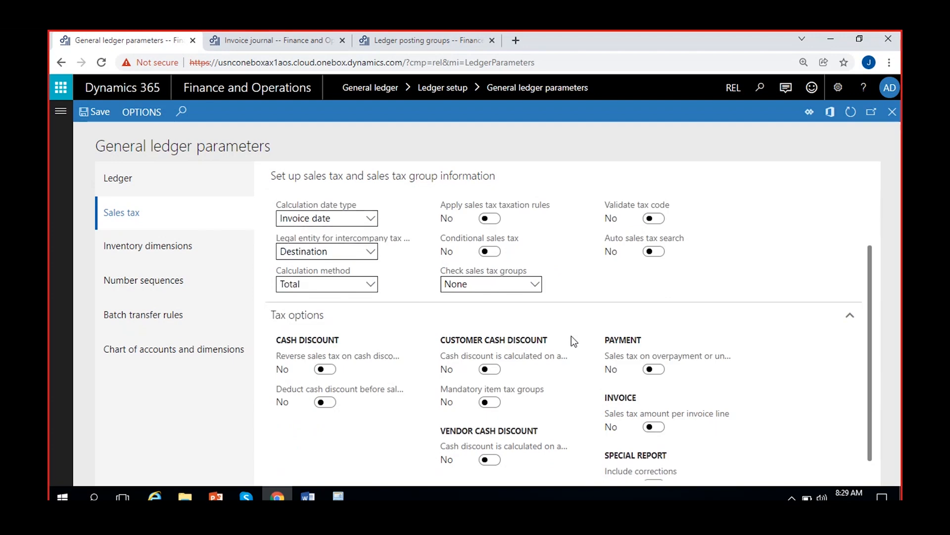
pyautogui.scroll(1, 622, 297)
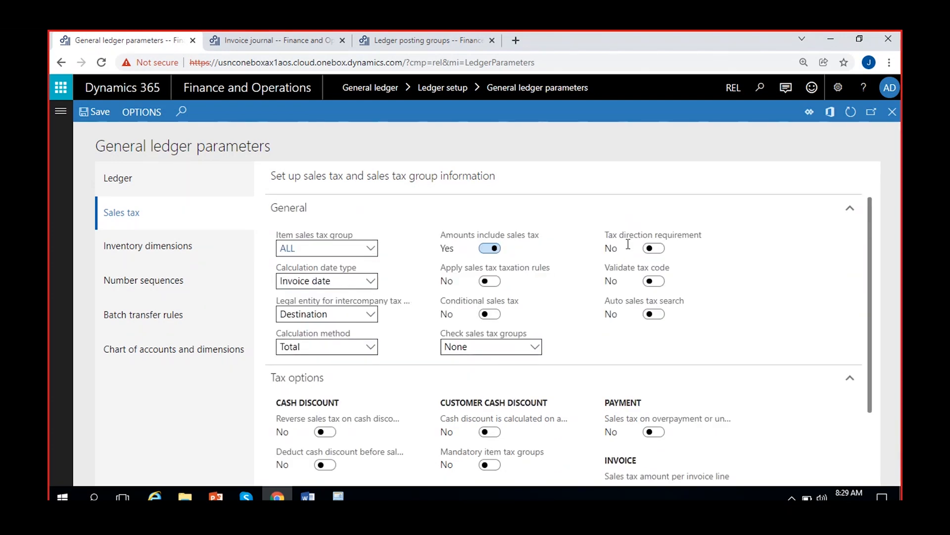
pyautogui.moveTo(633, 243)
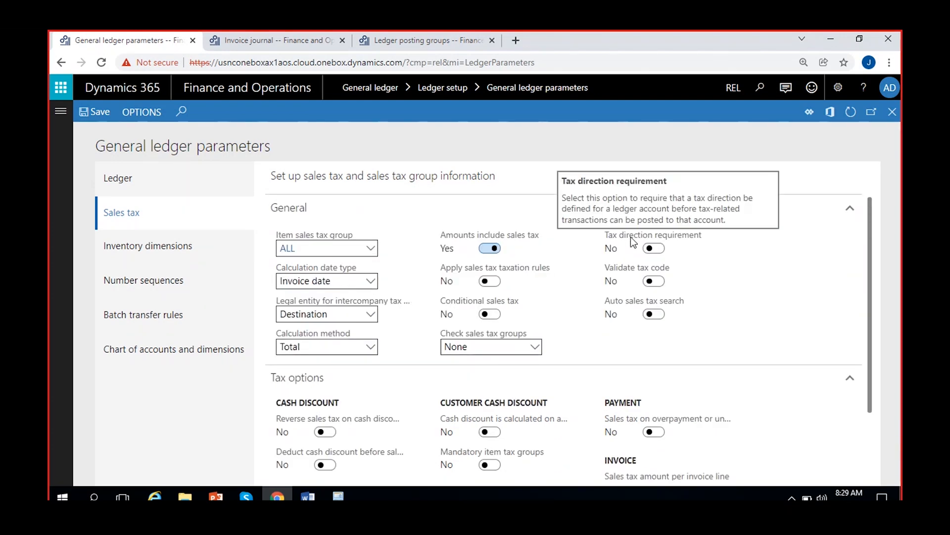
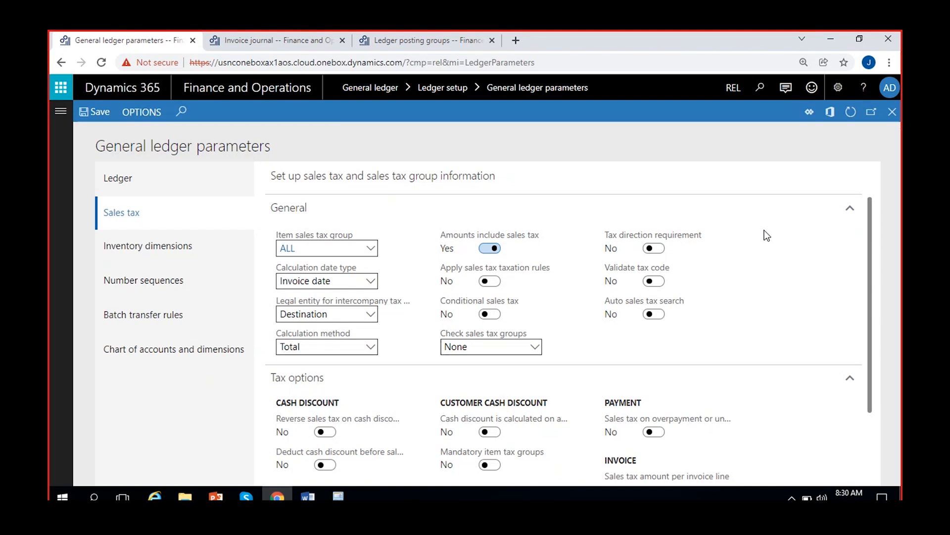
# Open the lines of invoice journal REL-000085 and view the main account details of the line's offset account
pyautogui.click(263, 32)
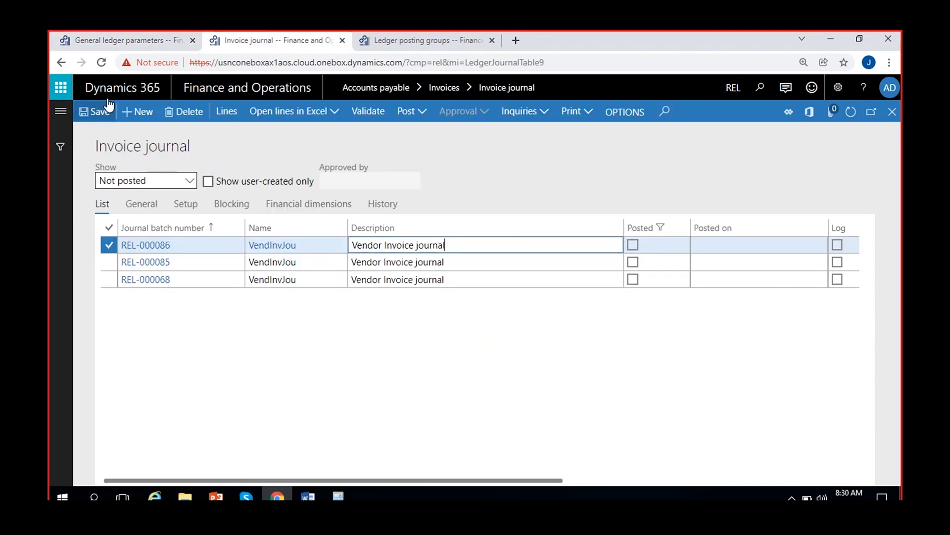
pyautogui.click(201, 263)
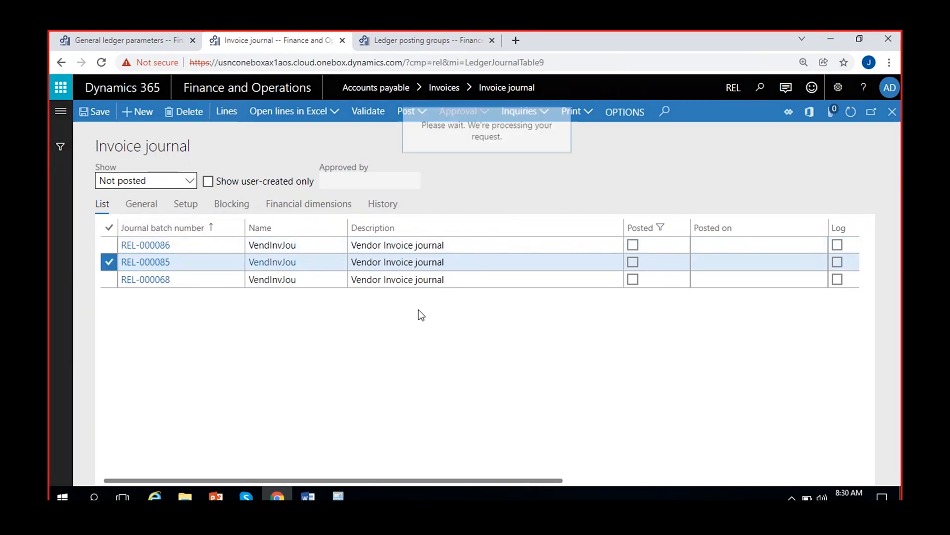
pyautogui.hscroll(7, 418, 310)
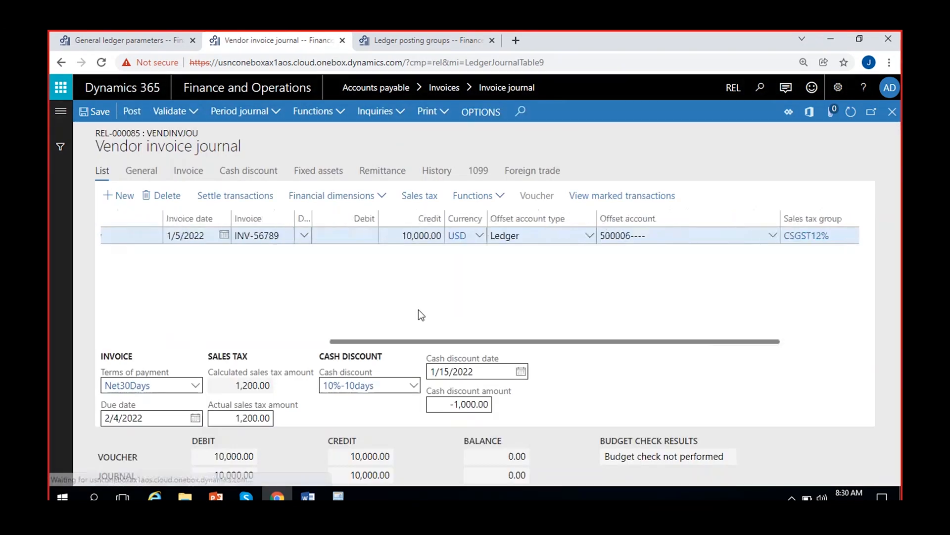
pyautogui.rightClick(770, 235)
pyautogui.click(784, 320)
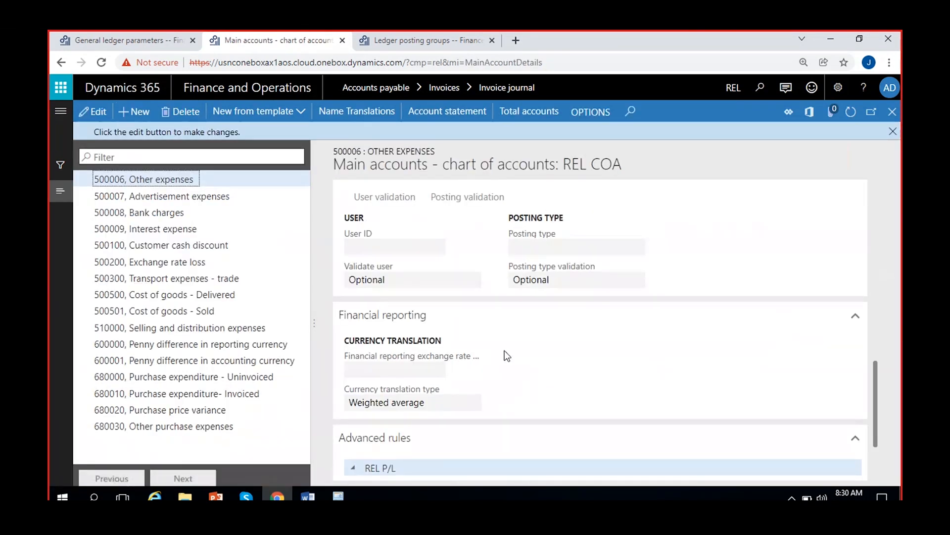
# Add a legal entity override for REL to the Other expenses main account and open its sales tax settings
pyautogui.scroll(5, 485, 333)
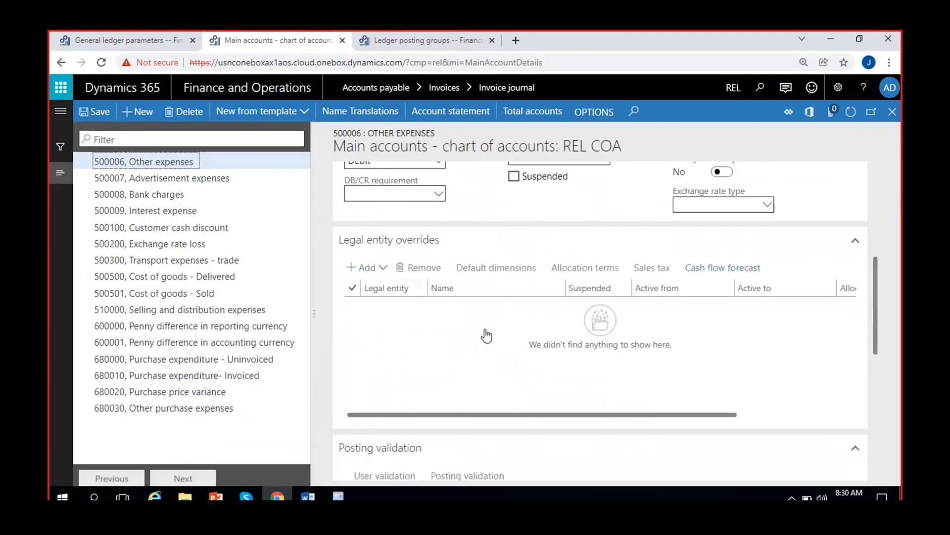
pyautogui.click(356, 269)
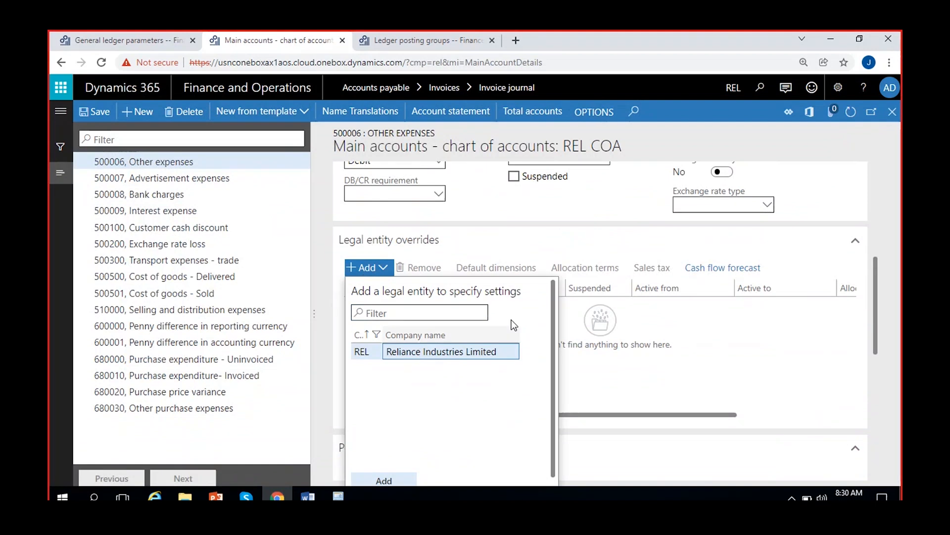
pyautogui.click(386, 482)
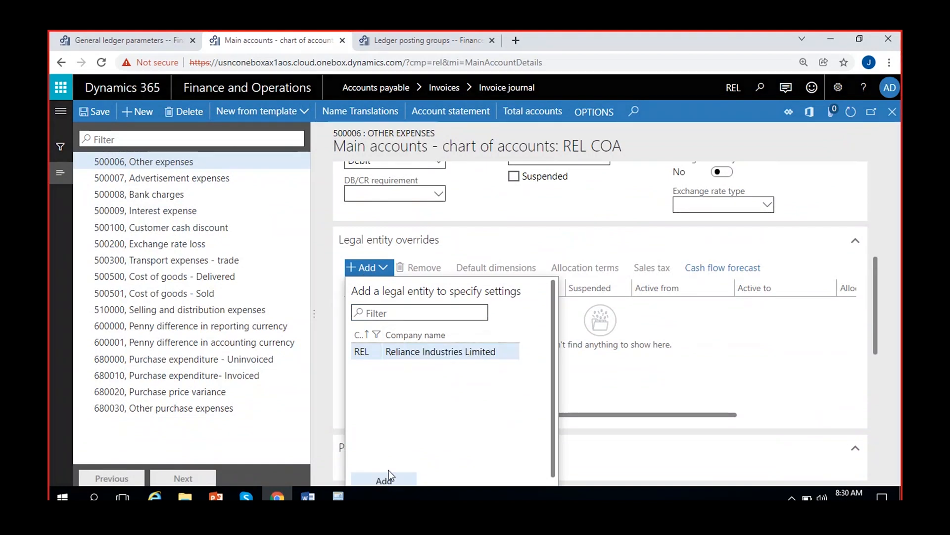
pyautogui.click(656, 269)
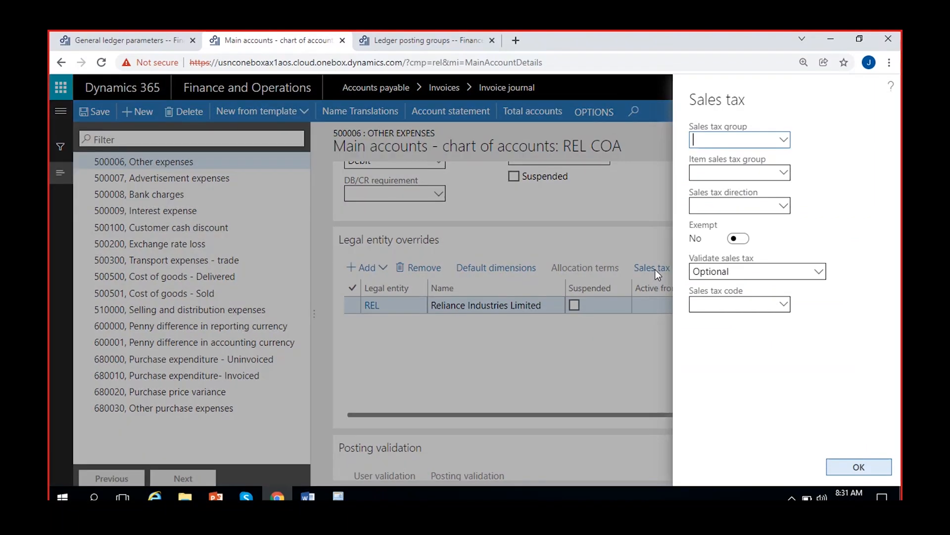
# Review the override's Sales tax direction options and compare them with the Tax direction requirement parameter in the general ledger parameters
pyautogui.click(784, 205)
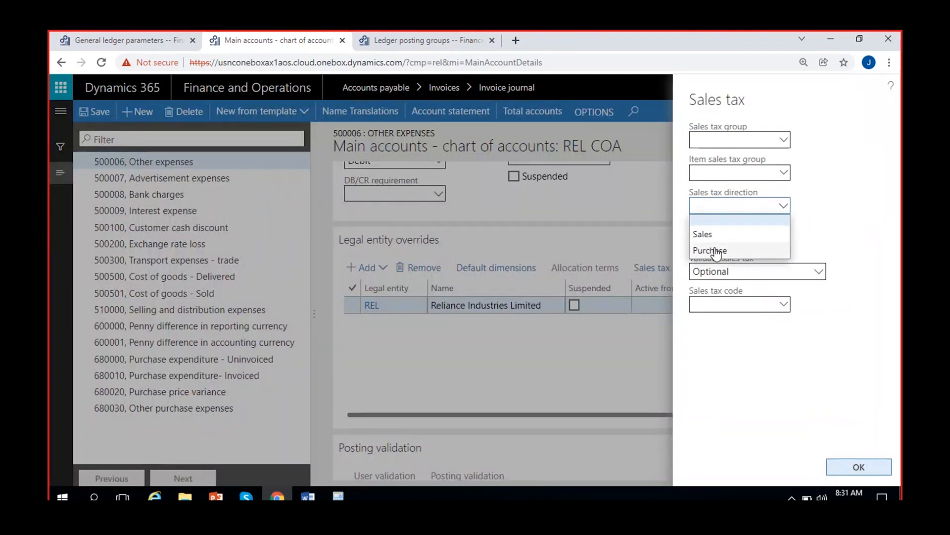
pyautogui.click(759, 220)
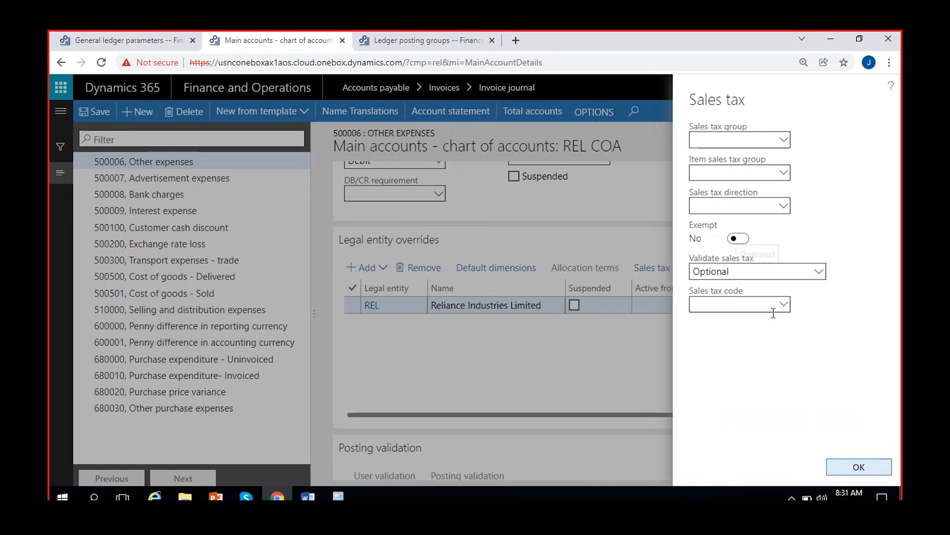
pyautogui.click(123, 36)
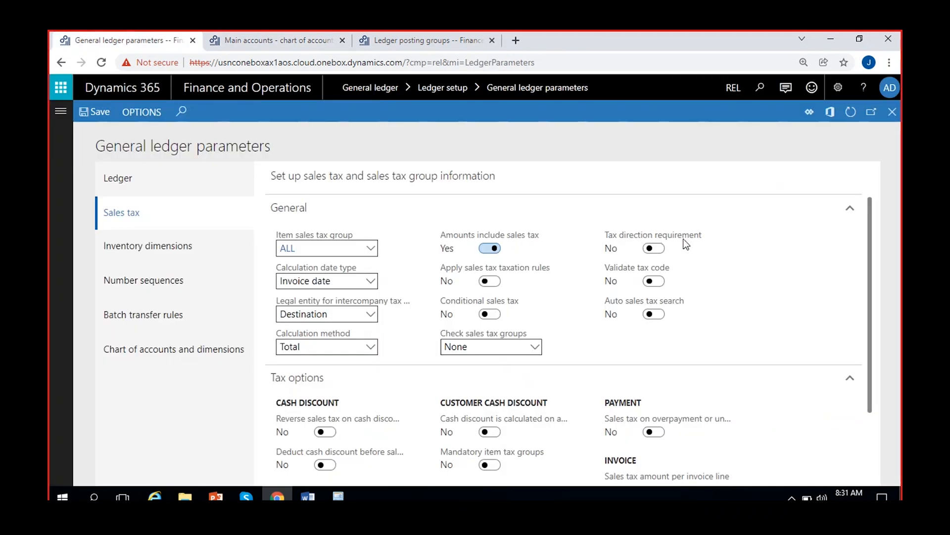
pyautogui.moveTo(685, 244)
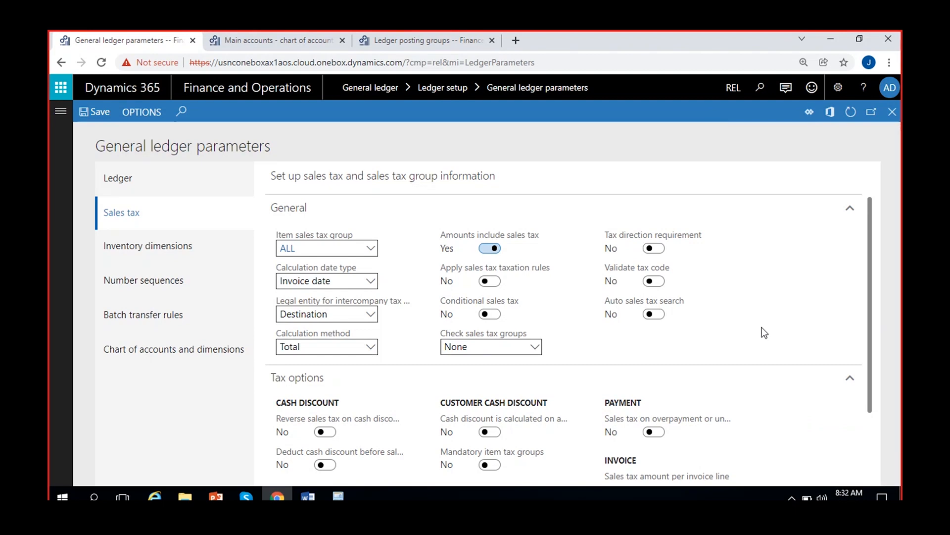
# Read the Validate tax code description and review the Sales tax code and Validate sales tax options in the REL override
pyautogui.moveTo(647, 272)
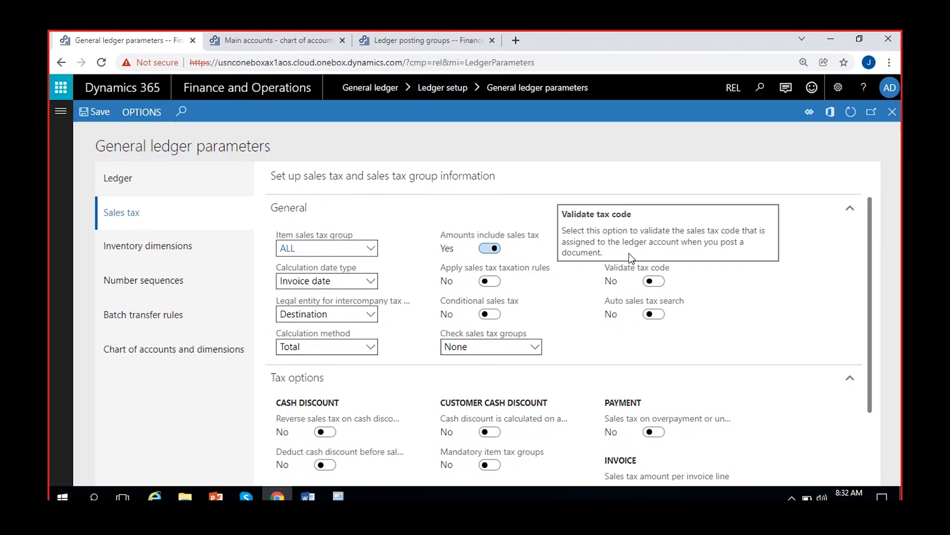
pyautogui.click(272, 40)
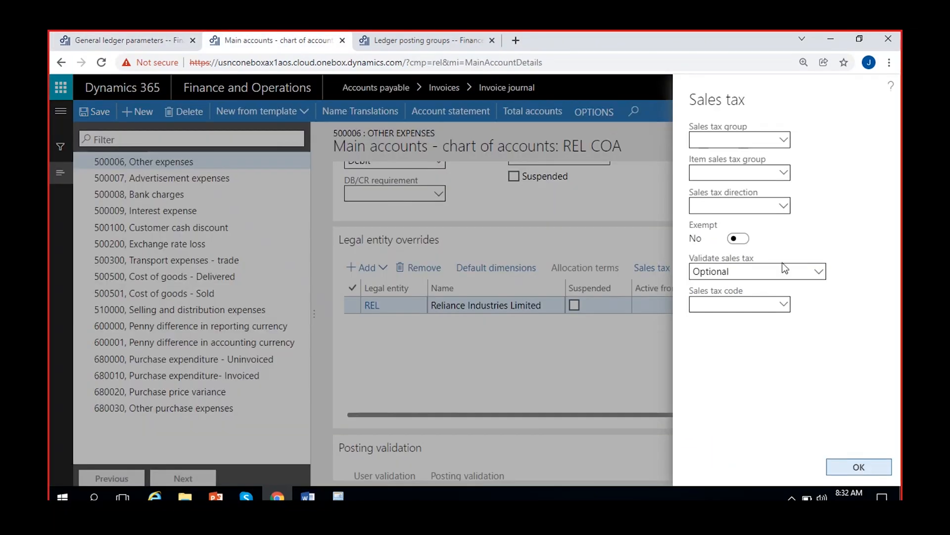
pyautogui.click(784, 306)
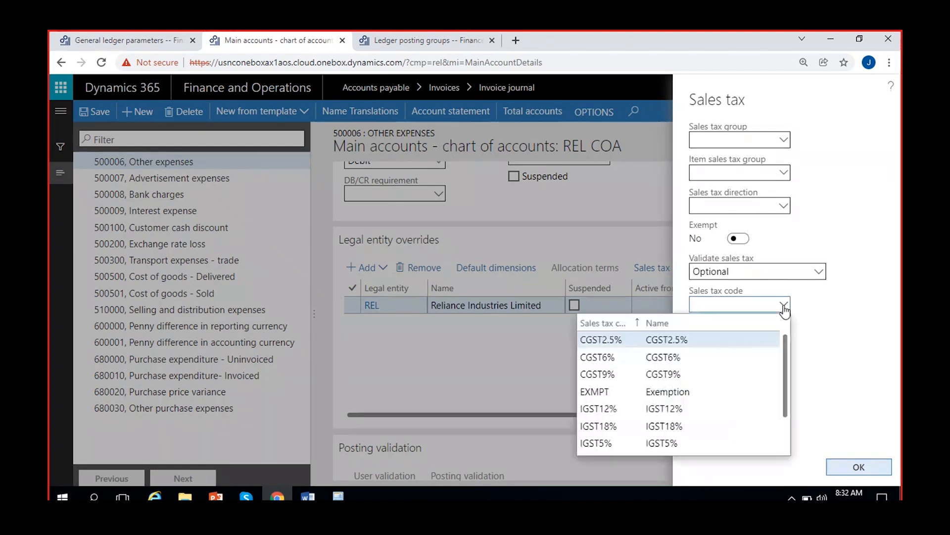
pyautogui.click(784, 306)
pyautogui.click(819, 271)
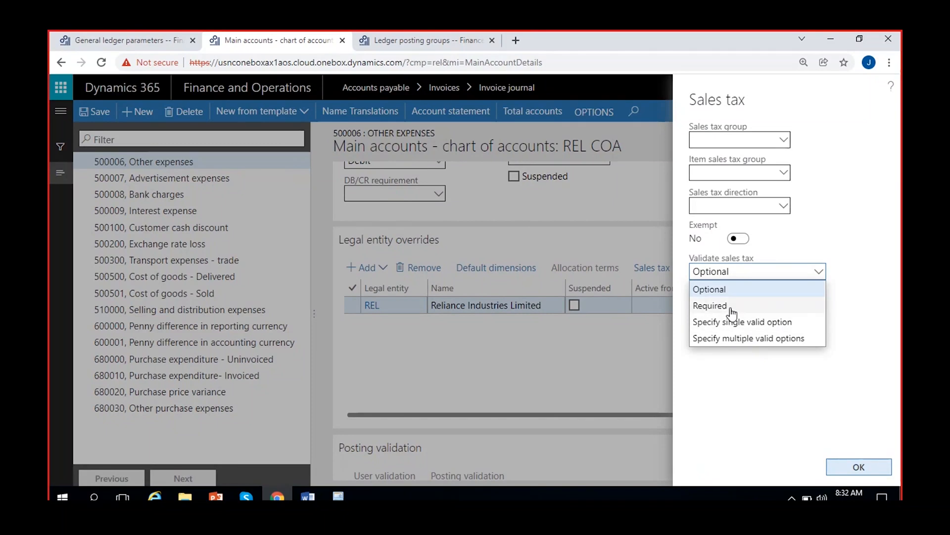
pyautogui.click(742, 382)
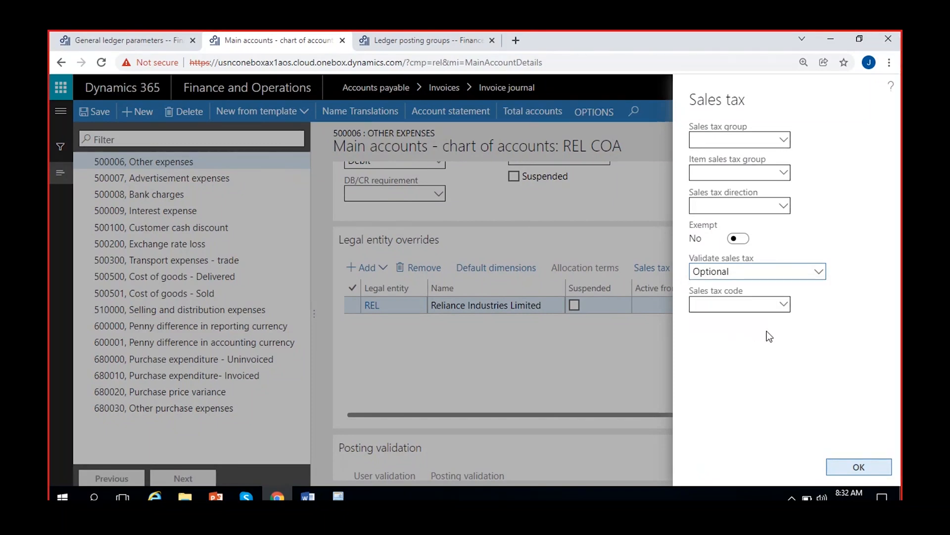
# In the general ledger parameters, try setting Auto sales tax search to Yes and set it back to No
pyautogui.click(144, 44)
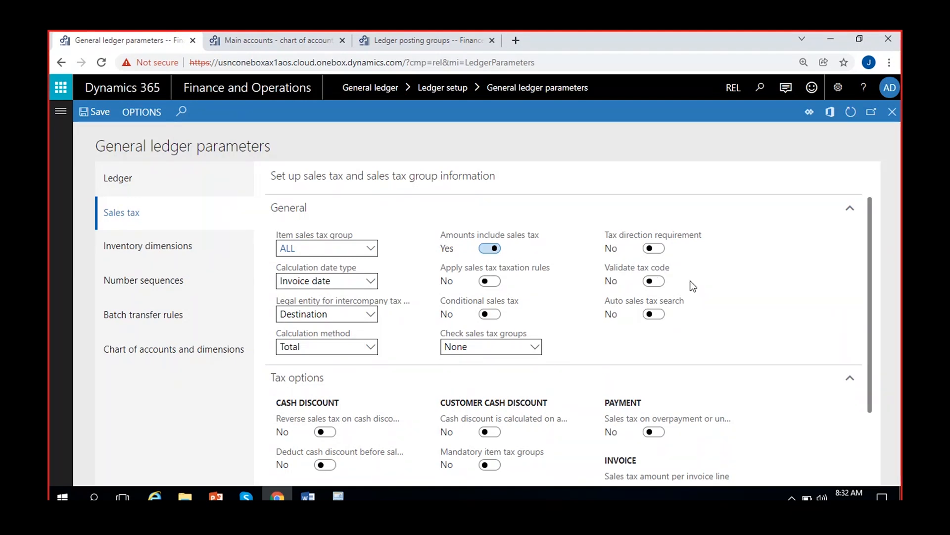
pyautogui.scroll(-3, 690, 285)
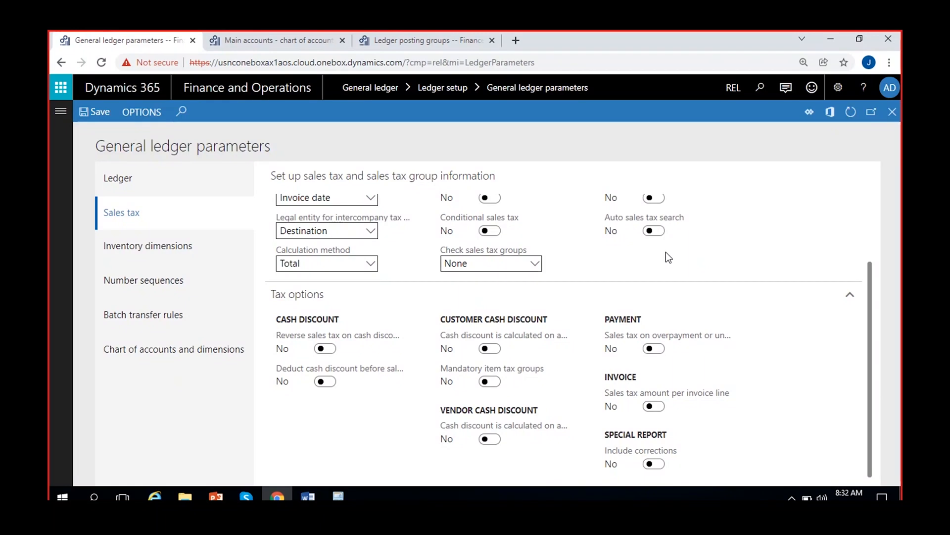
pyautogui.click(655, 231)
pyautogui.scroll(3, 701, 254)
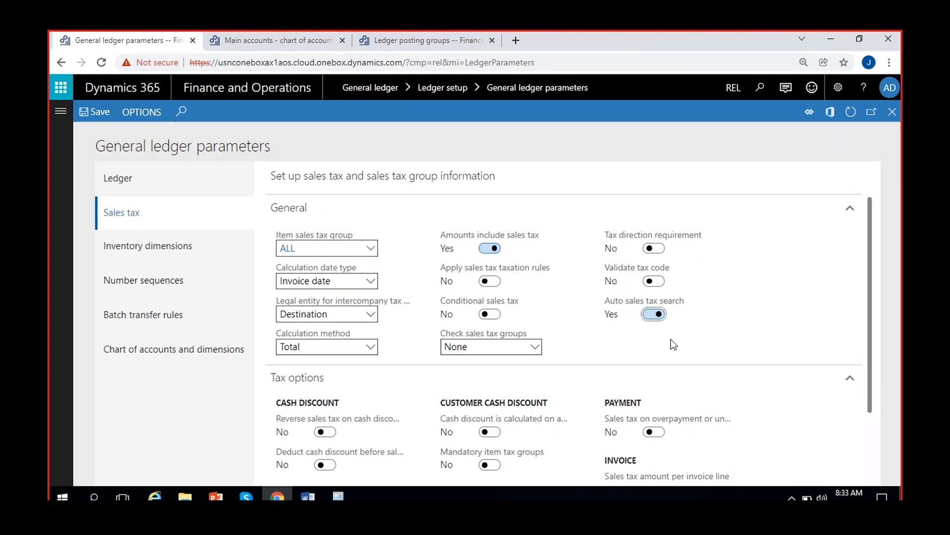
pyautogui.scroll(-2, 670, 340)
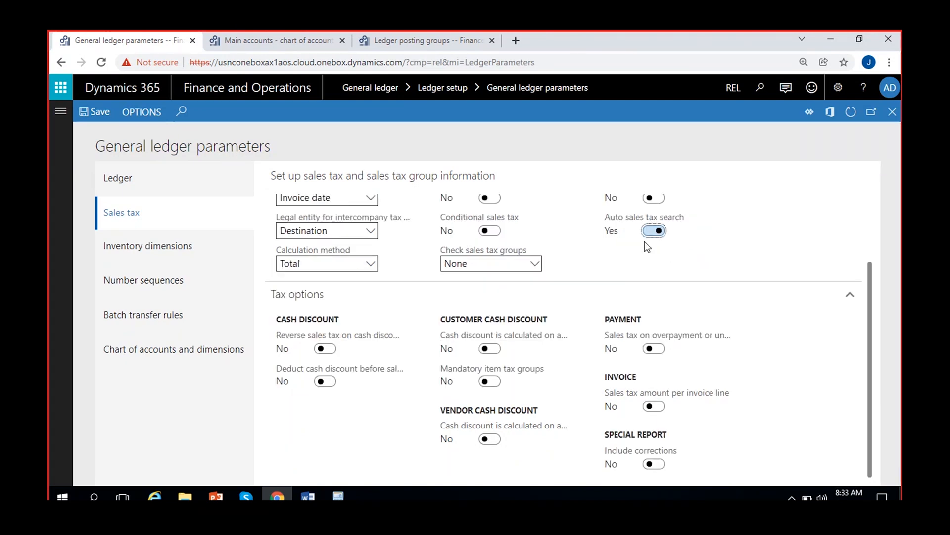
pyautogui.click(652, 231)
pyautogui.scroll(2, 699, 265)
# Examine the cash discount tax options and read the description of Reverse sales tax on cash discount
pyautogui.scroll(-2, 698, 265)
pyautogui.moveTo(339, 342)
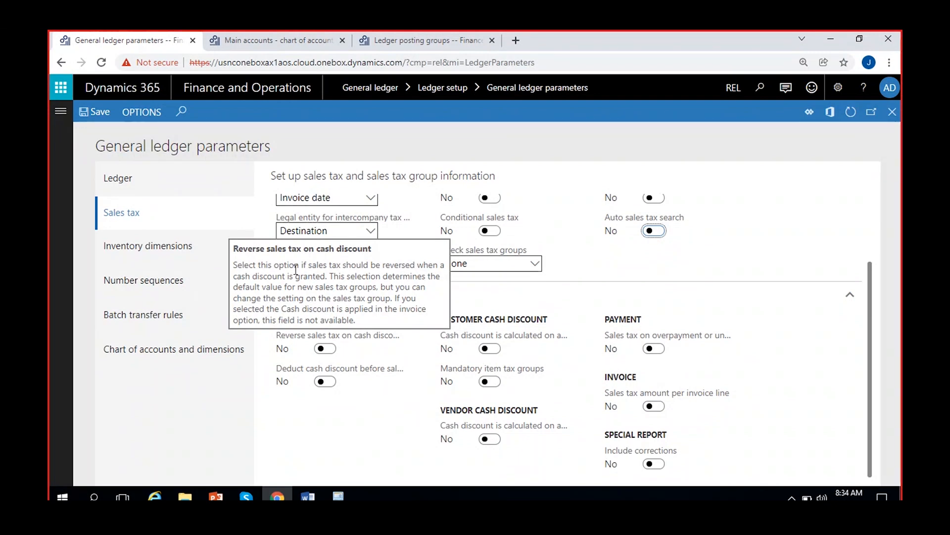
pyautogui.moveTo(365, 369)
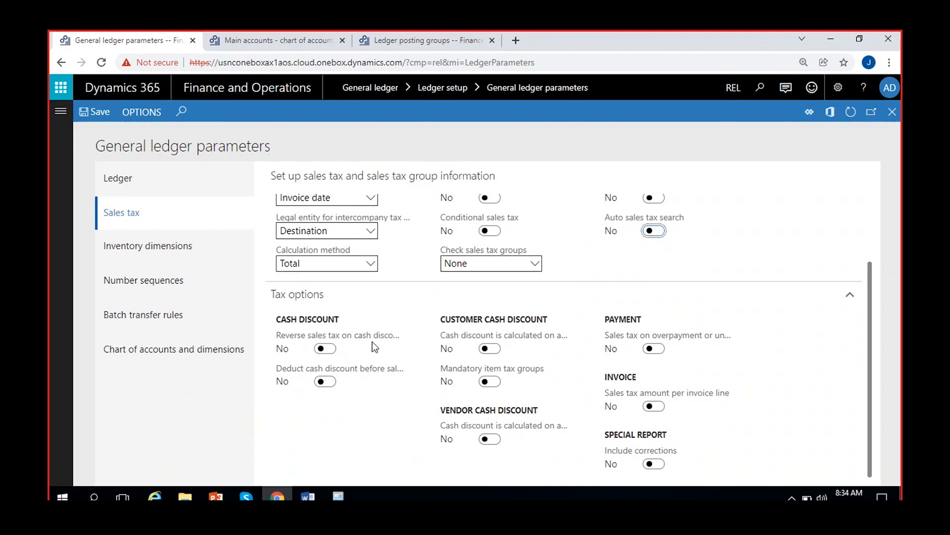
pyautogui.moveTo(372, 336)
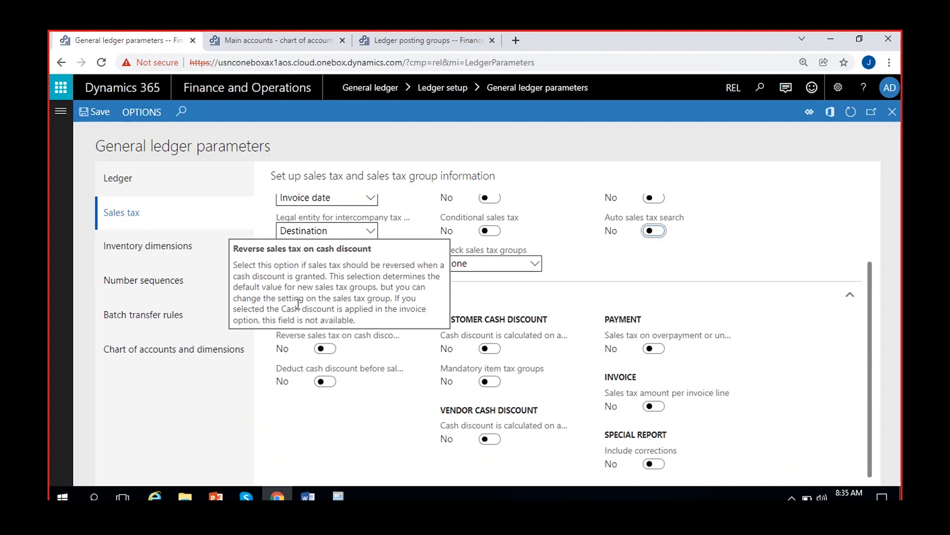
# Remove the REL legal entity override from the Other expenses main account and return to the vendor invoice journal lines
pyautogui.click(289, 36)
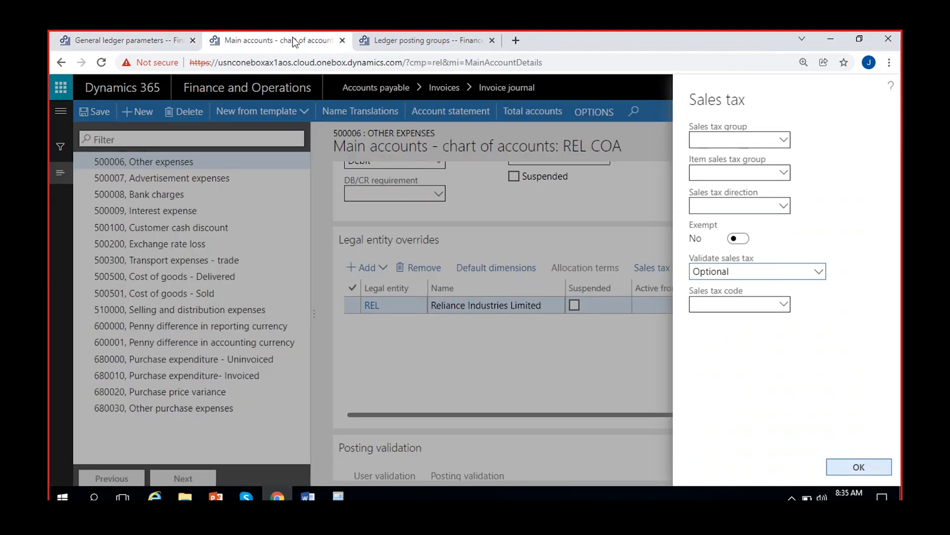
pyautogui.click(858, 468)
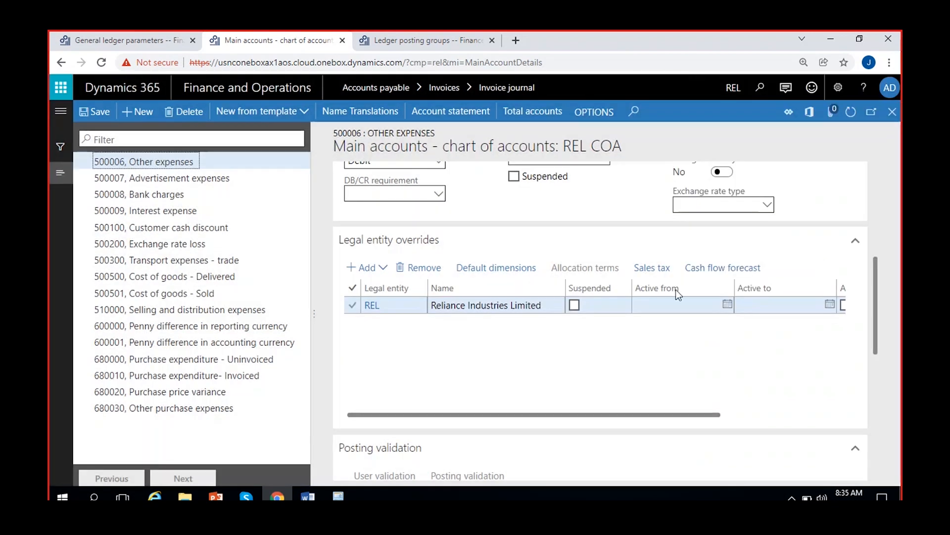
pyautogui.click(419, 267)
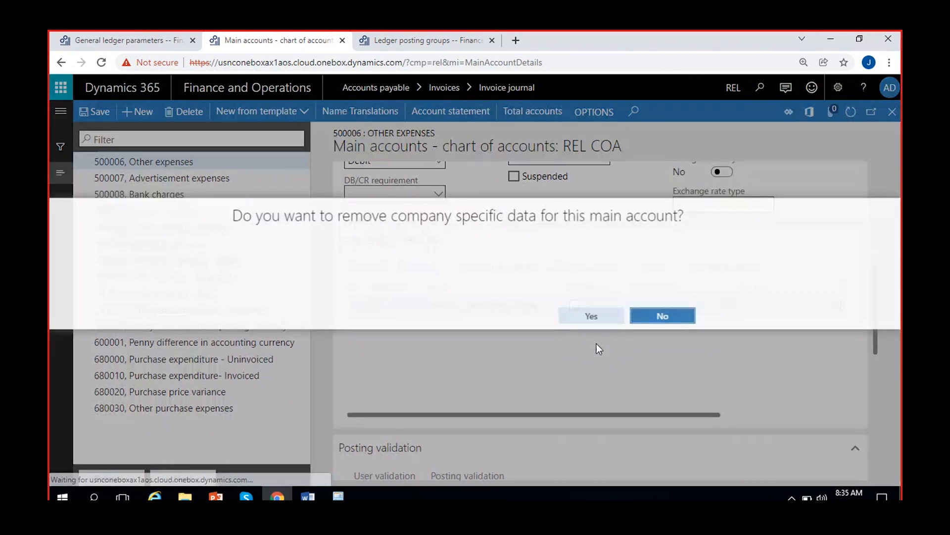
pyautogui.click(593, 319)
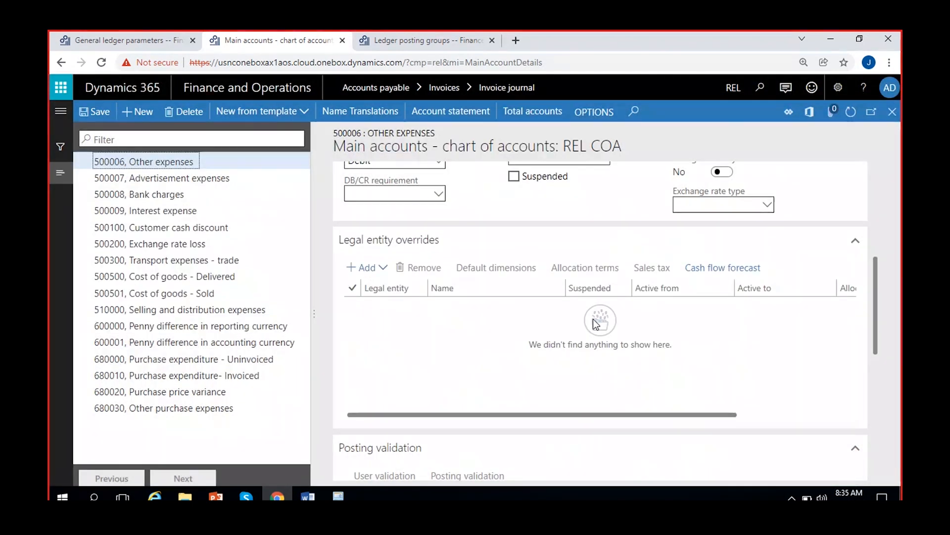
pyautogui.click(892, 112)
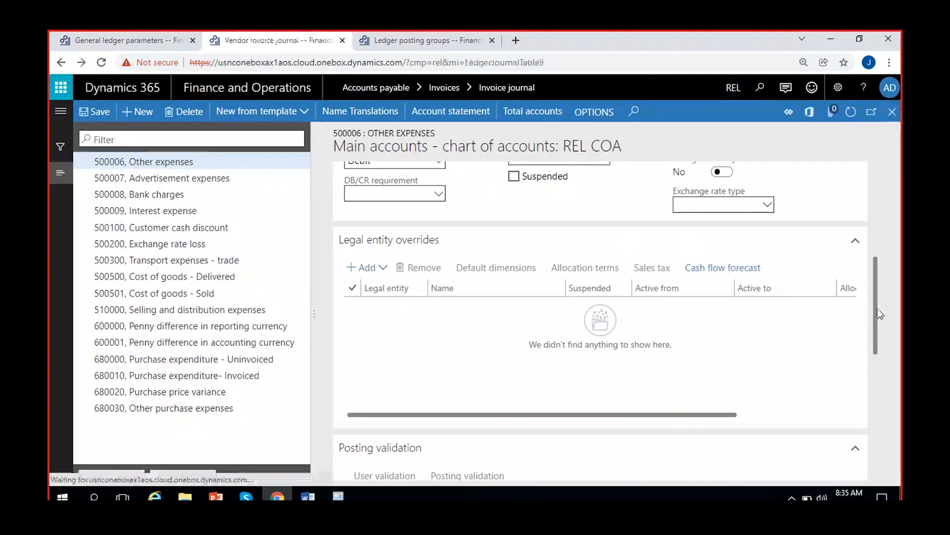
# Examine the credit amount, cash discount amount and actual sales tax amount of the vendor invoice line
pyautogui.click(388, 309)
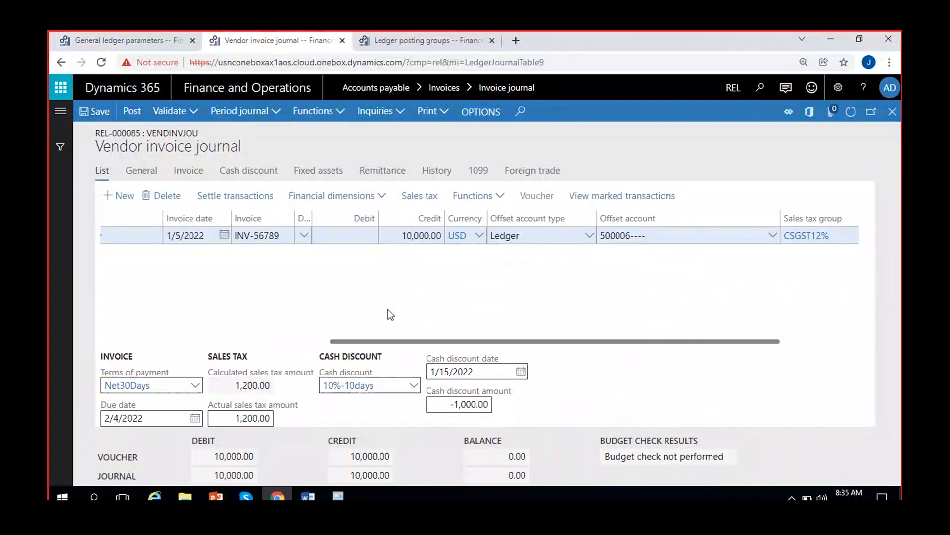
pyautogui.click(414, 235)
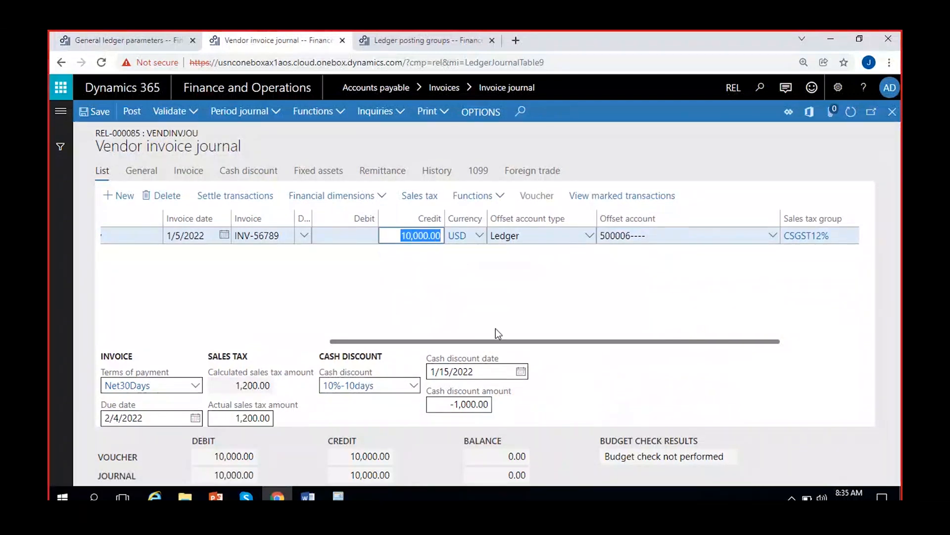
pyautogui.click(455, 405)
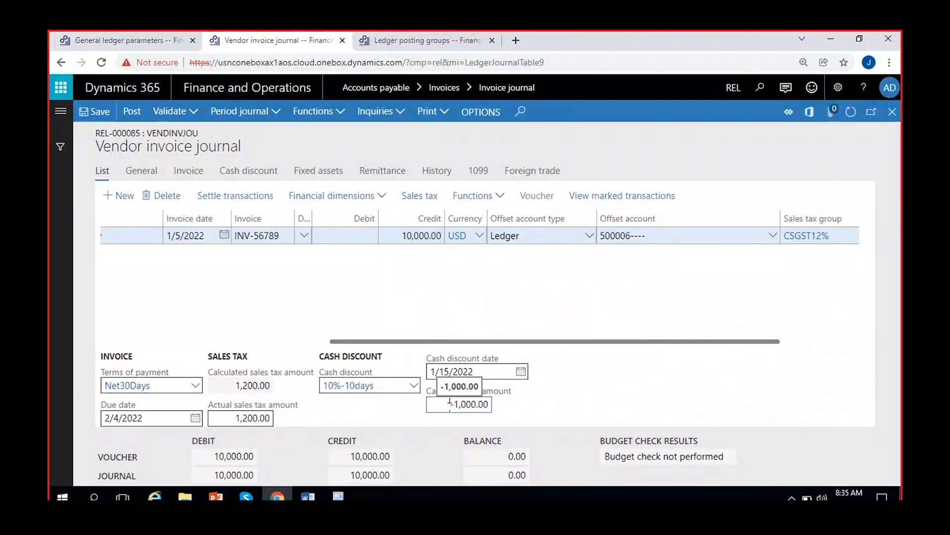
pyautogui.click(222, 418)
pyautogui.click(291, 421)
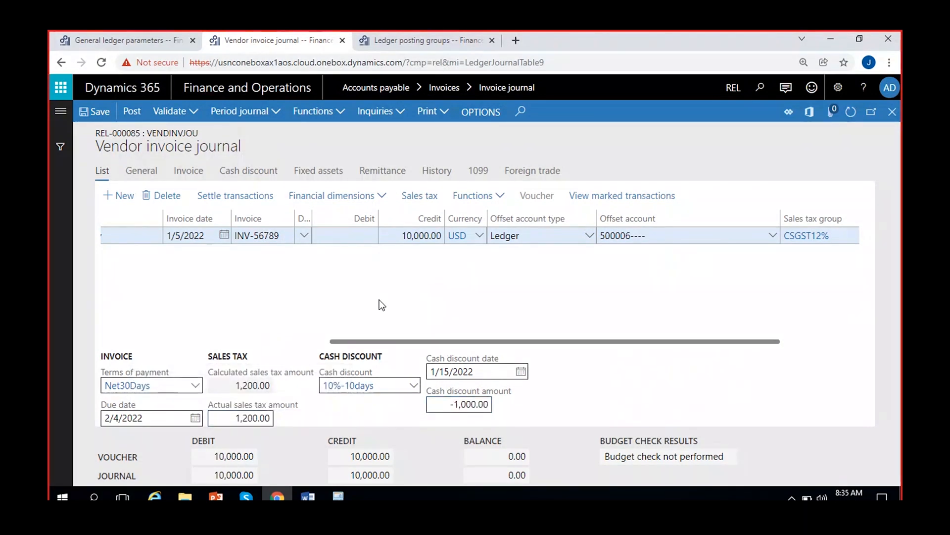
pyautogui.click(410, 235)
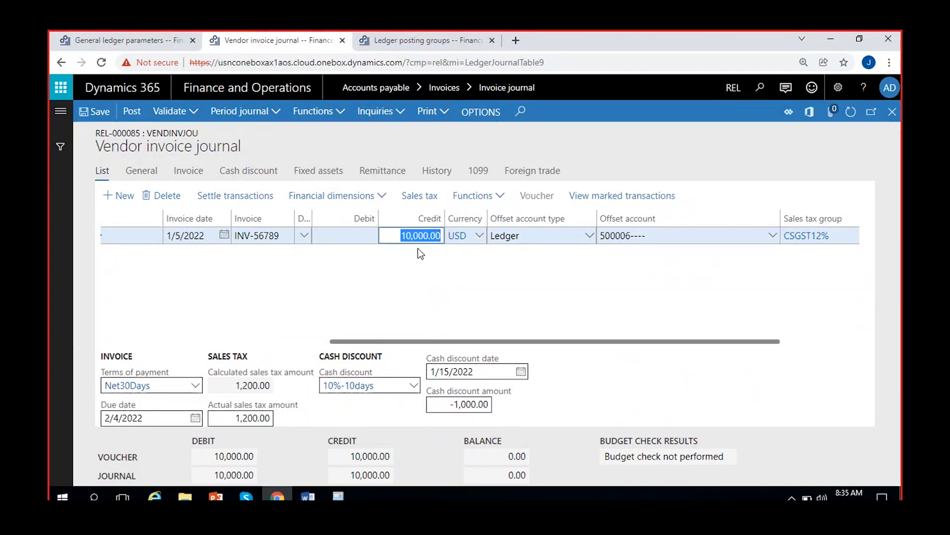
pyautogui.click(464, 405)
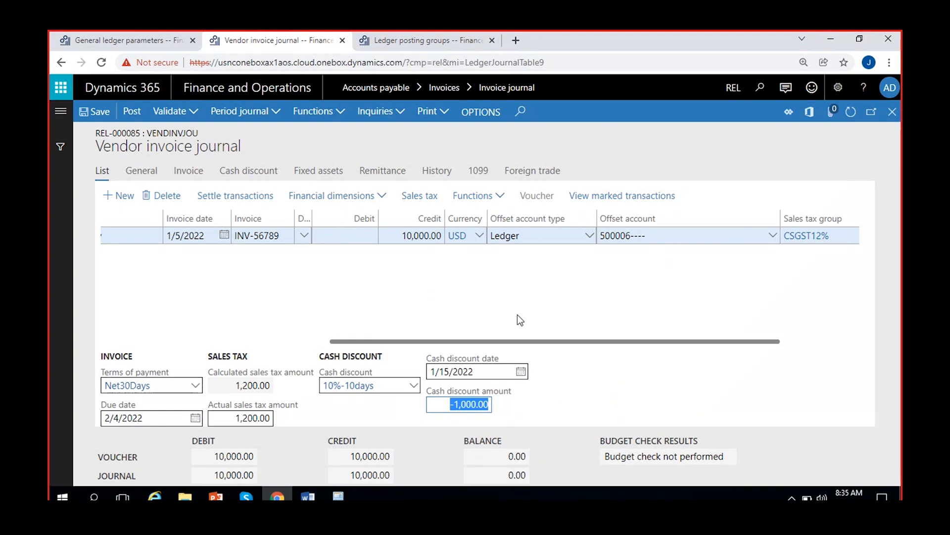
# Compare the vendor invoice line's credit and cash discount amounts with the cash discount tax options in the general ledger parameters
pyautogui.click(507, 405)
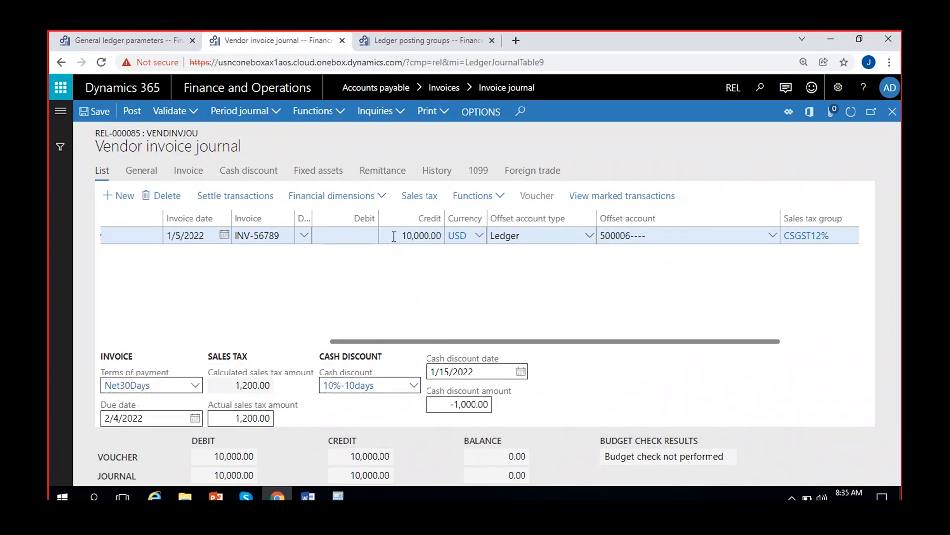
pyautogui.click(415, 236)
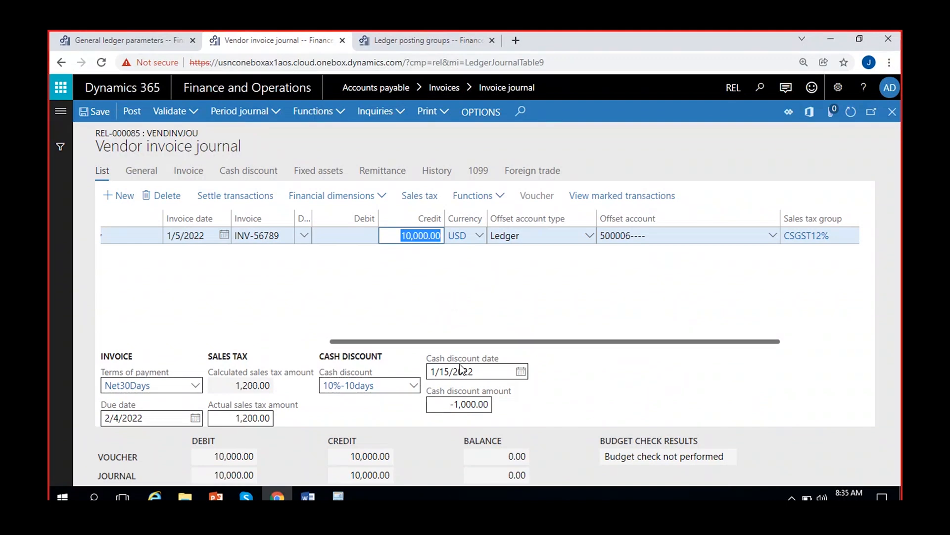
pyautogui.click(575, 389)
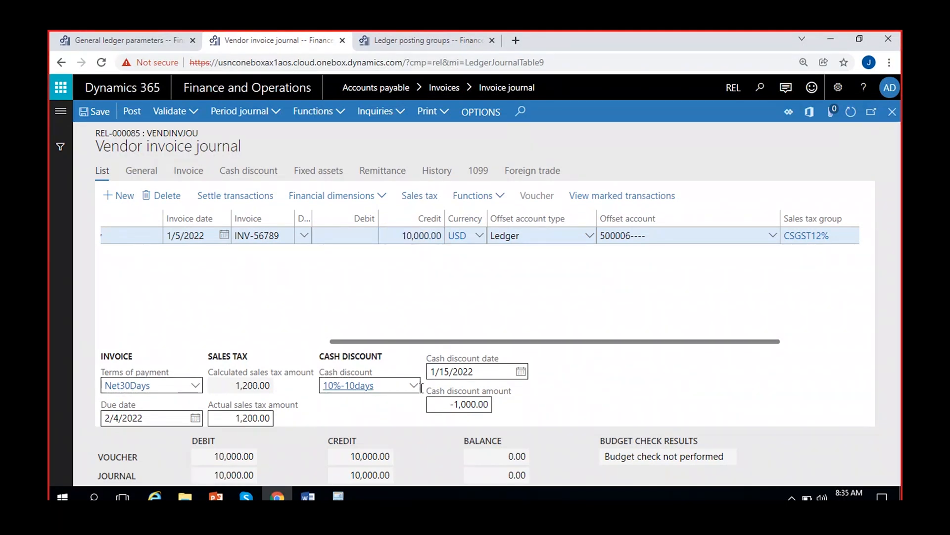
pyautogui.click(127, 43)
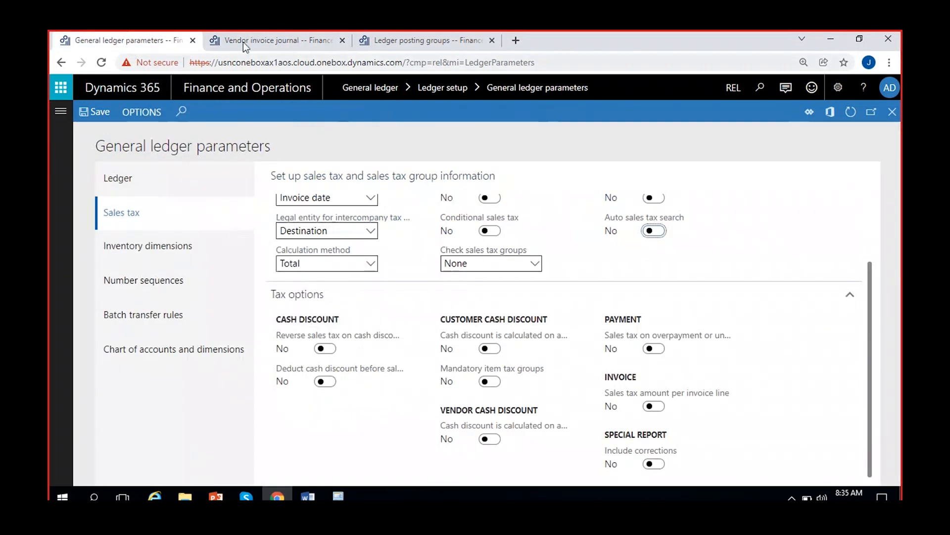
pyautogui.hotkey('ctrl', 'Tab')
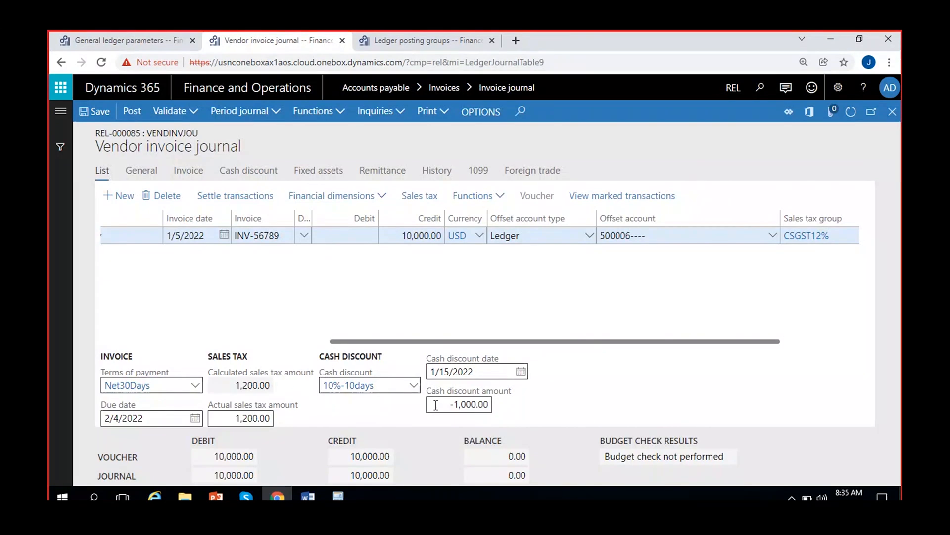
pyautogui.click(456, 405)
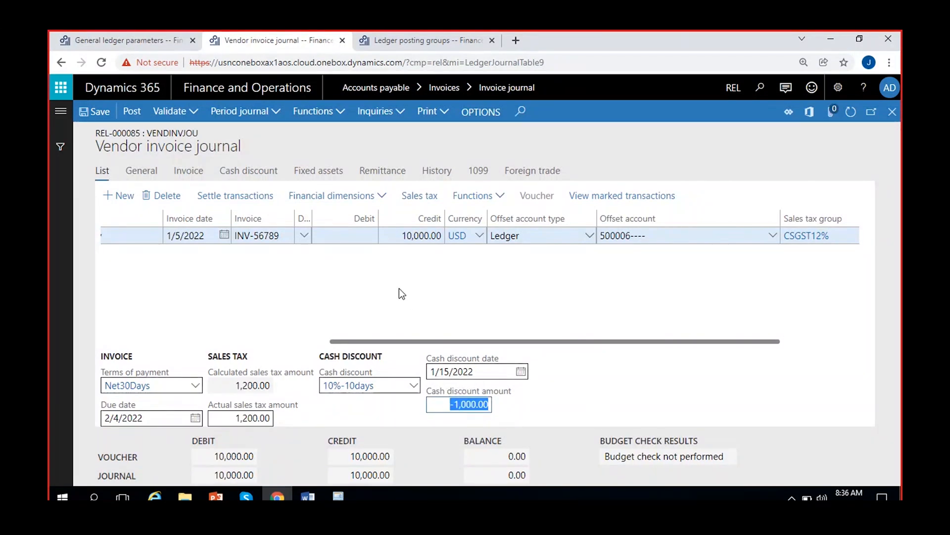
pyautogui.click(502, 398)
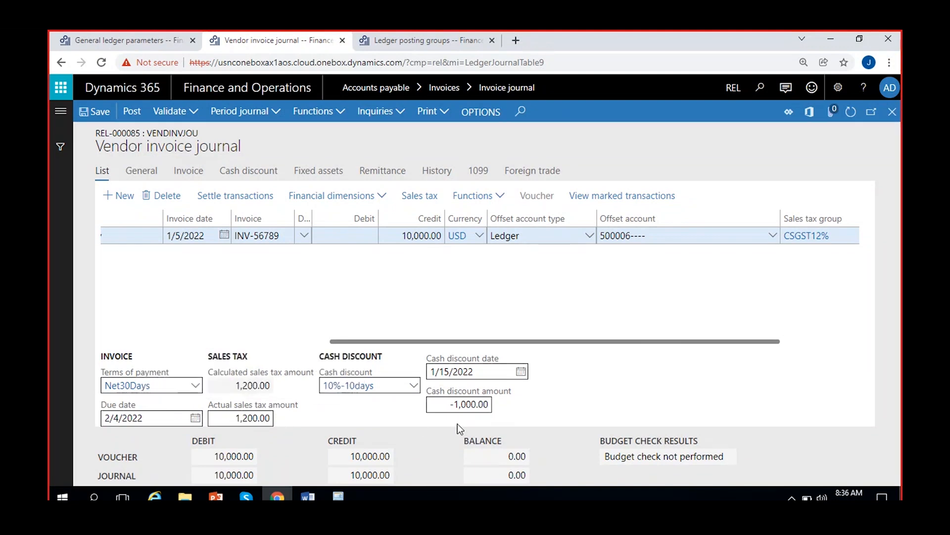
pyautogui.click(451, 405)
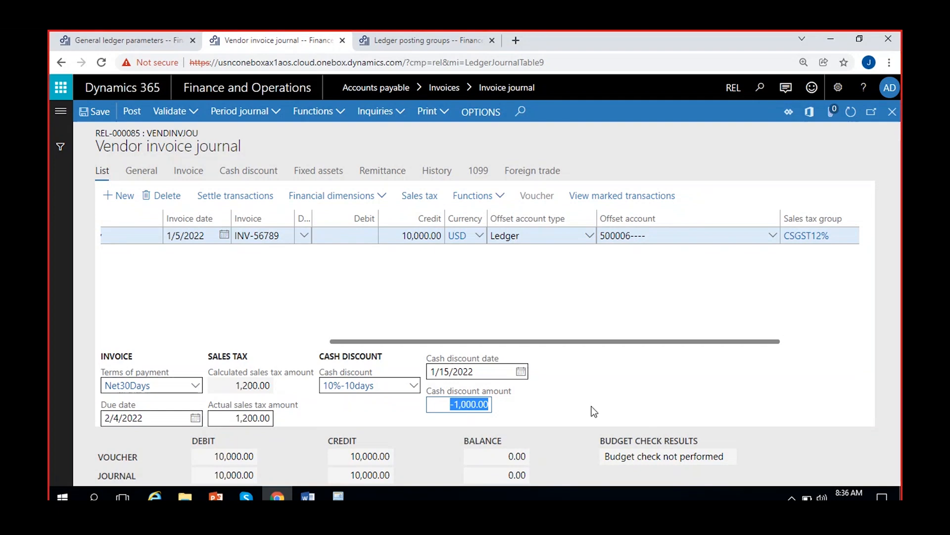
# Review the Deduct cash discount before sales tax option in the general ledger parameters, then recheck the vendor invoice line's sales tax amounts
pyautogui.click(119, 40)
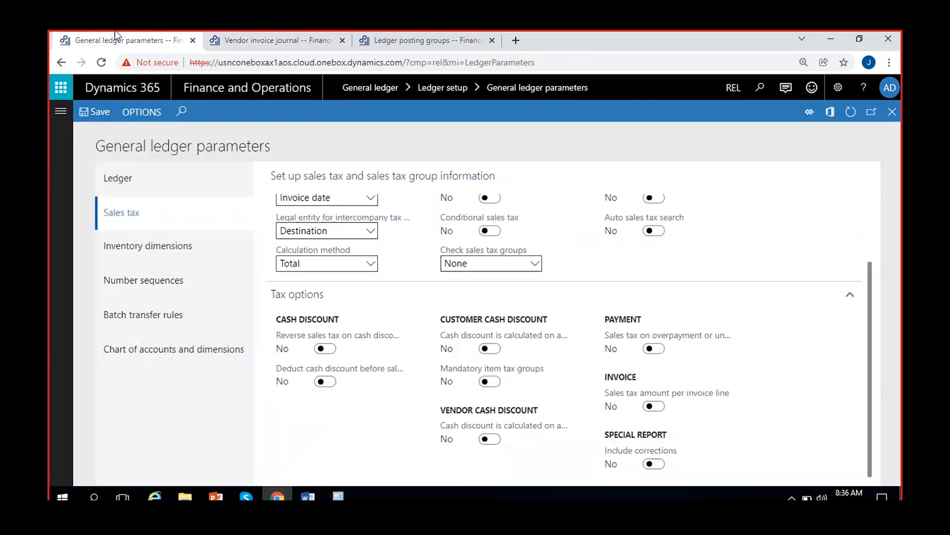
pyautogui.moveTo(369, 335)
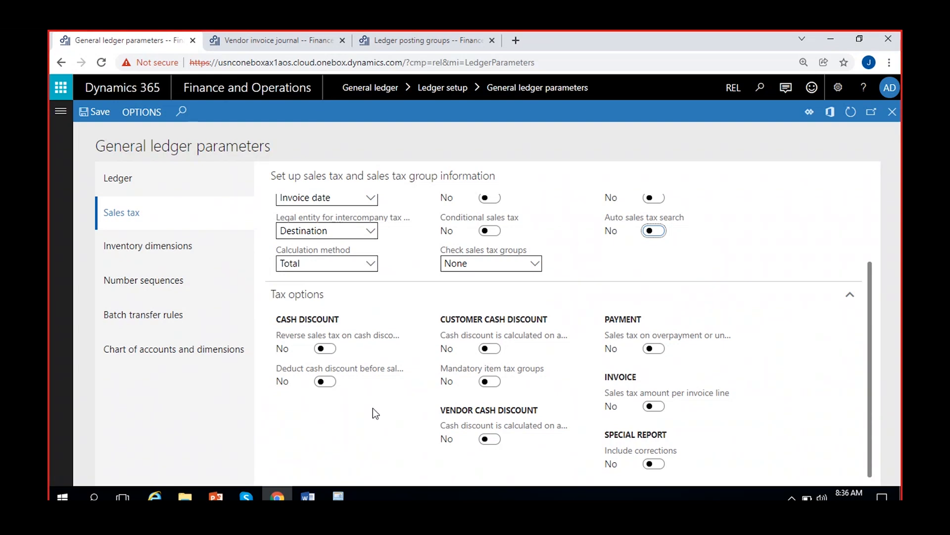
pyautogui.moveTo(358, 371)
pyautogui.click(408, 40)
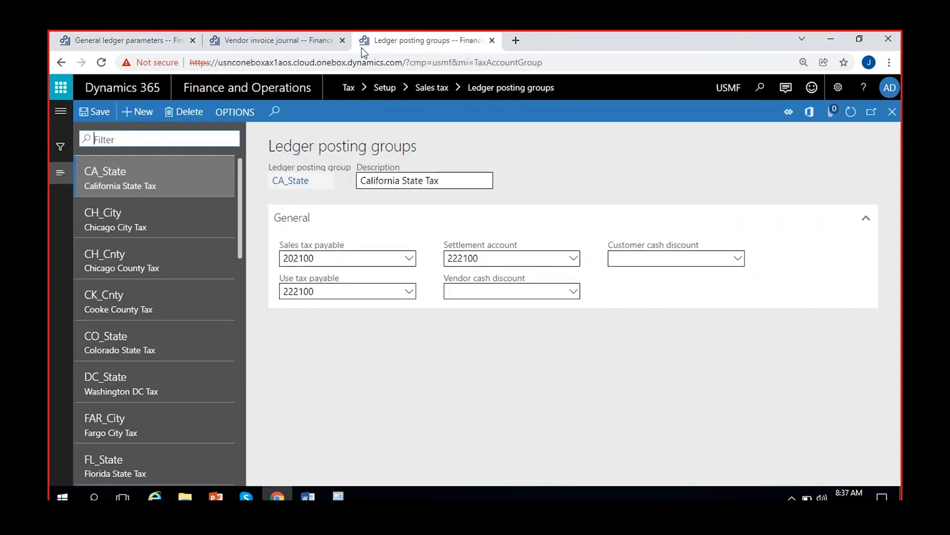
pyautogui.click(301, 38)
pyautogui.click(438, 259)
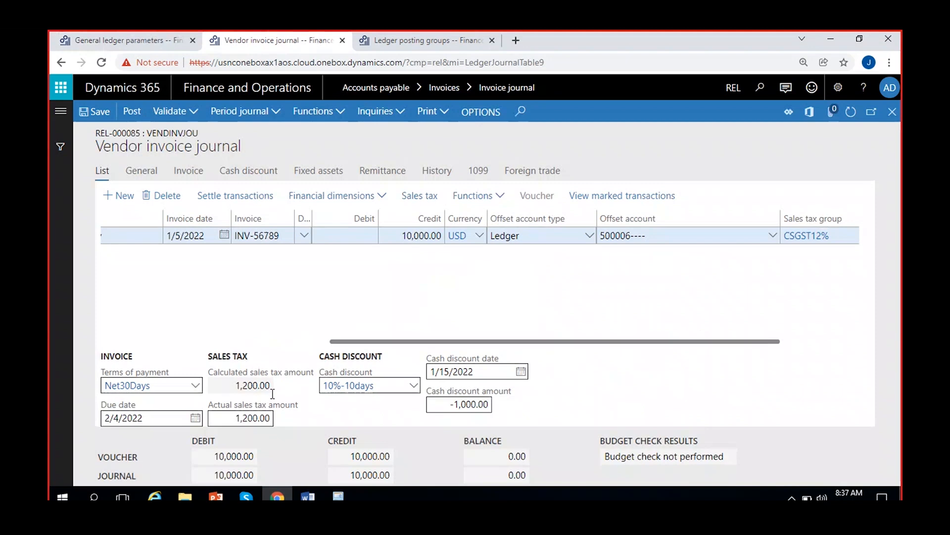
# In the general ledger parameters, set Deduct cash discount before sales tax to Yes and save
pyautogui.click(111, 35)
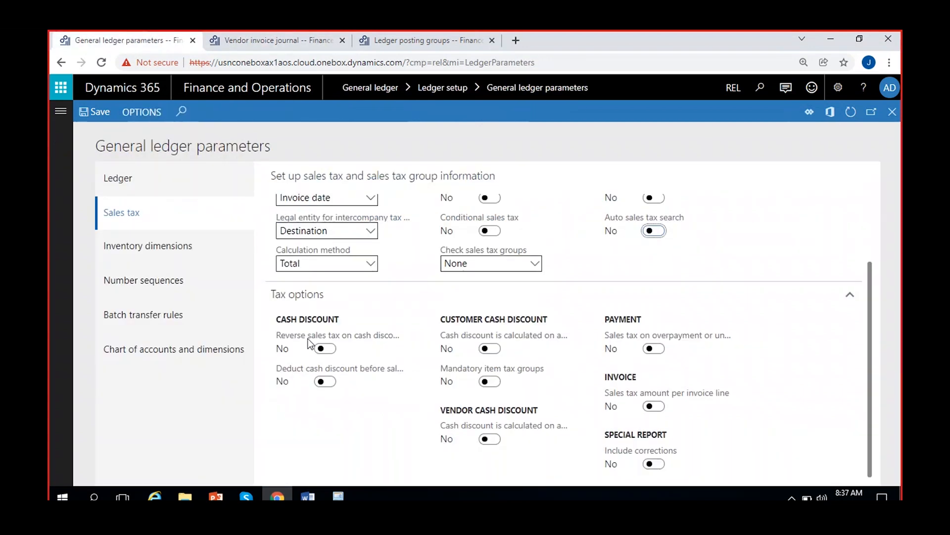
pyautogui.click(325, 381)
pyautogui.click(98, 113)
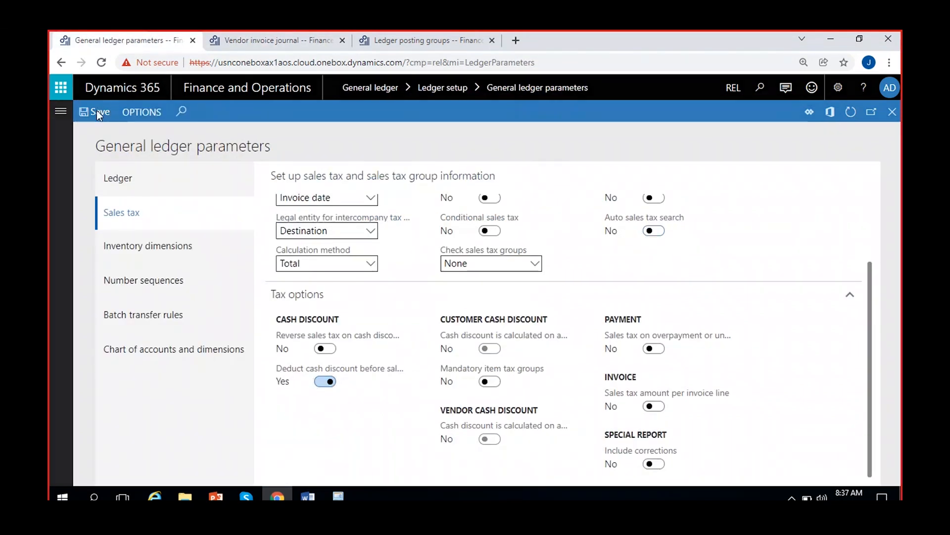
# Leave the current invoice lines, create a new invoice journal with the name VendInvJou and open its lines
pyautogui.click(234, 39)
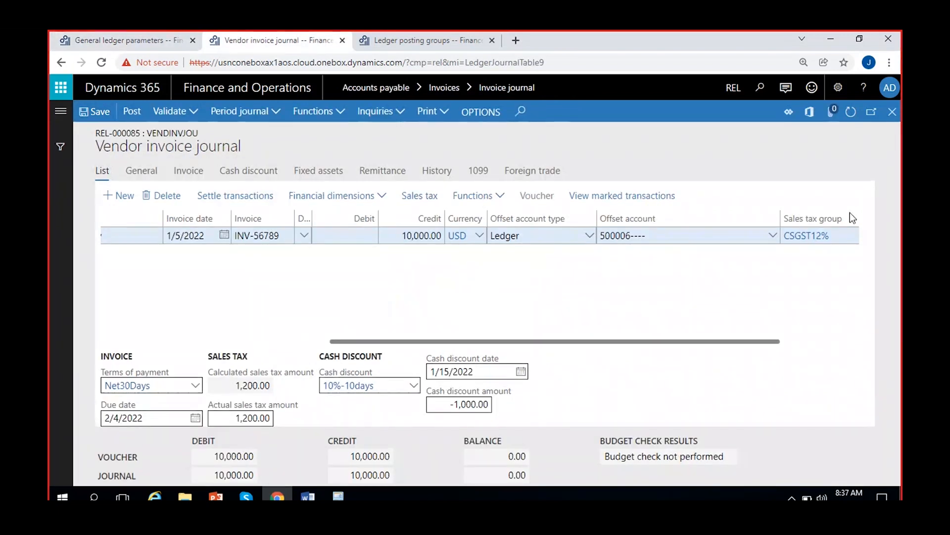
pyautogui.click(893, 112)
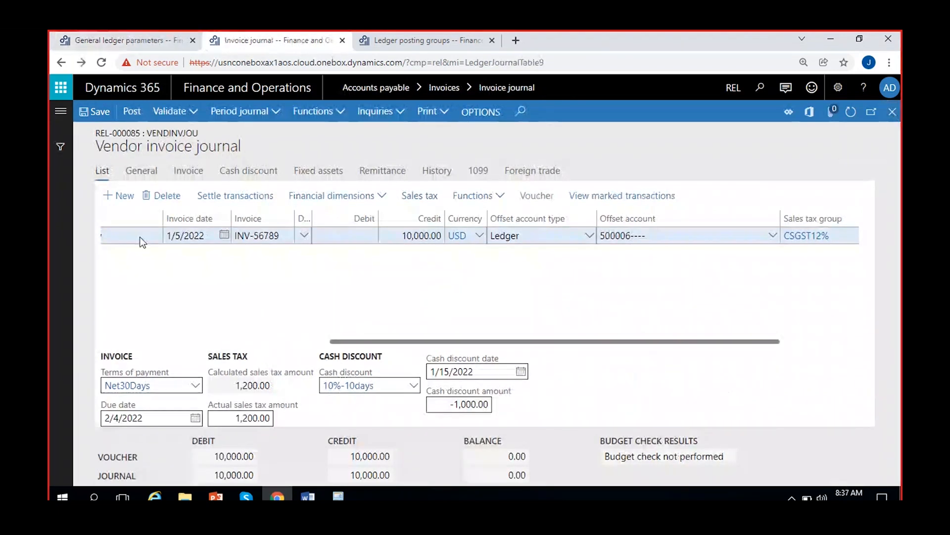
pyautogui.click(130, 118)
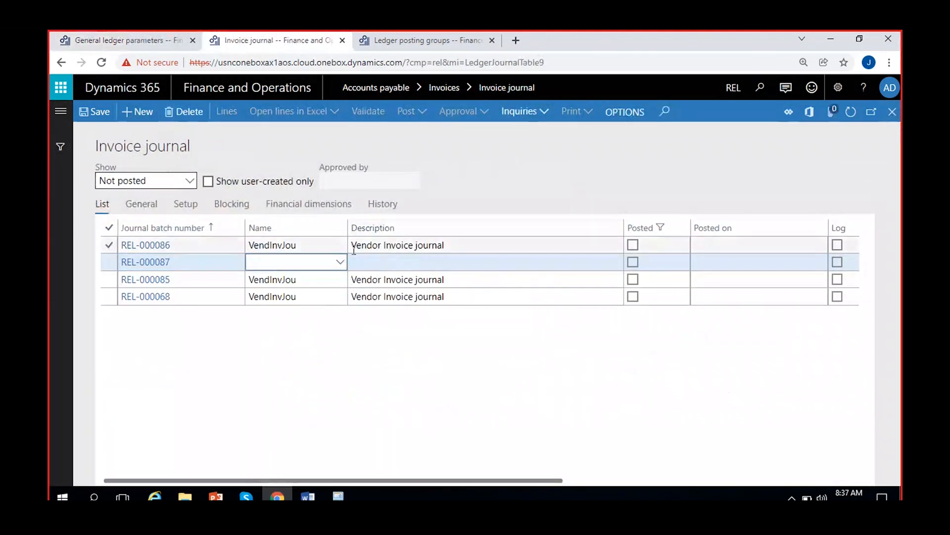
pyautogui.click(340, 261)
pyautogui.click(299, 297)
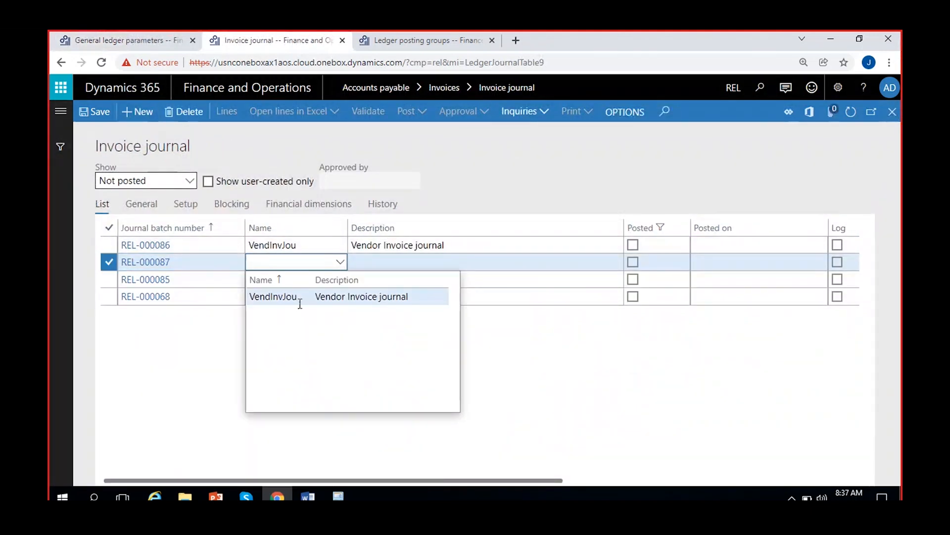
pyautogui.click(224, 112)
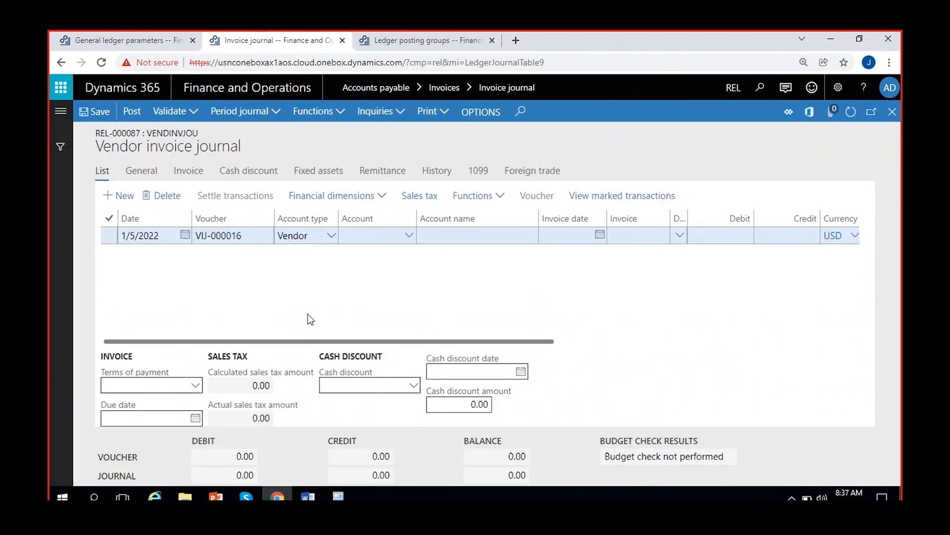
# On the new journal line, select the vendor Tata company and set the invoice date to 1/5/2022
pyautogui.click(411, 236)
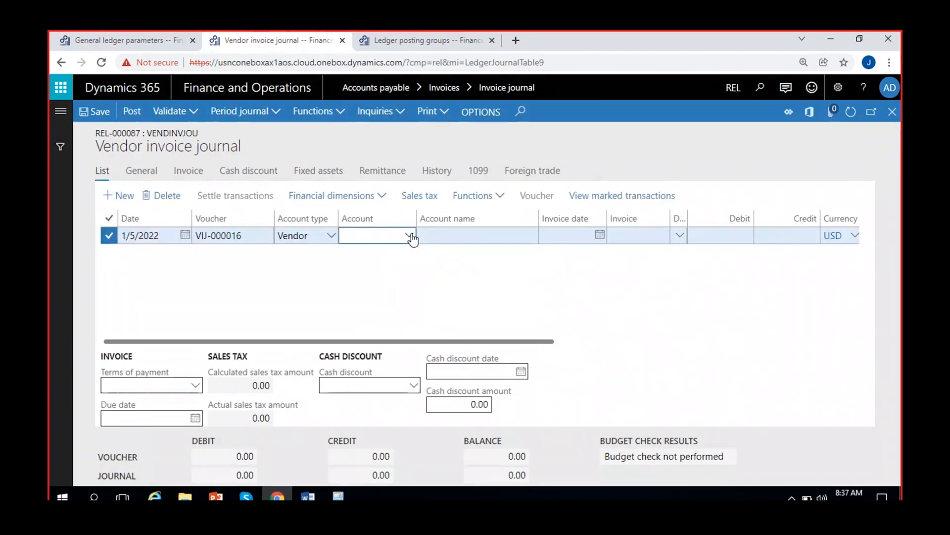
pyautogui.click(416, 274)
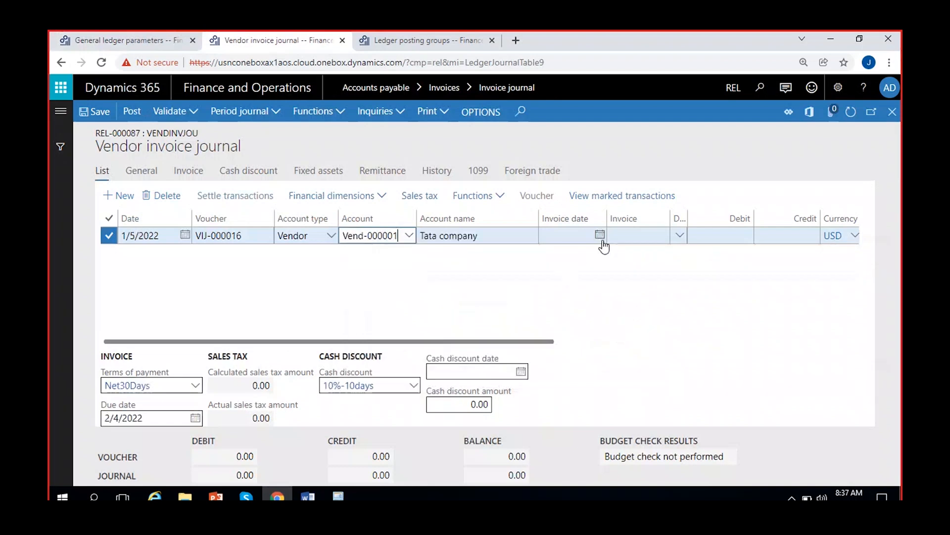
pyautogui.click(600, 234)
pyautogui.click(613, 324)
# Enter inv-12345 as the invoice and 10,000.00 as the credit amount on the journal line
pyautogui.click(660, 236)
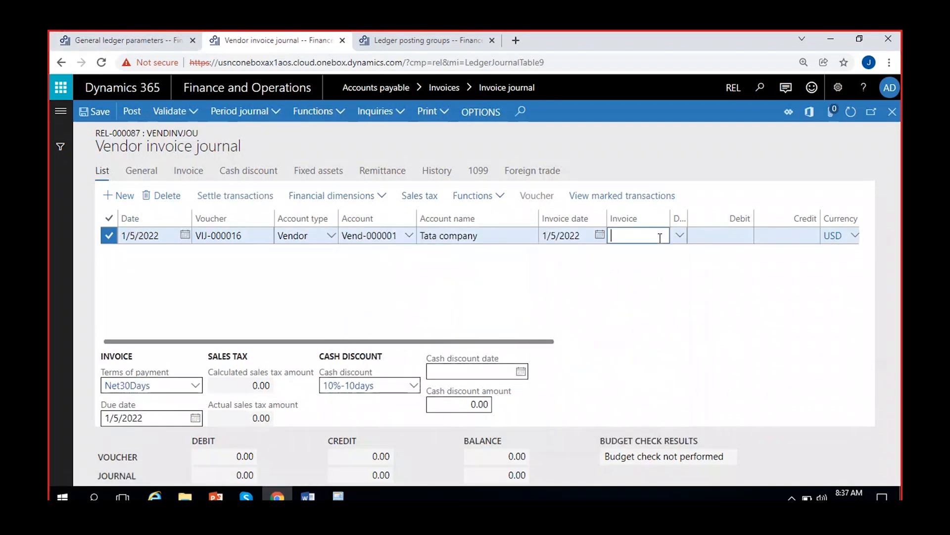
pyautogui.write('i')
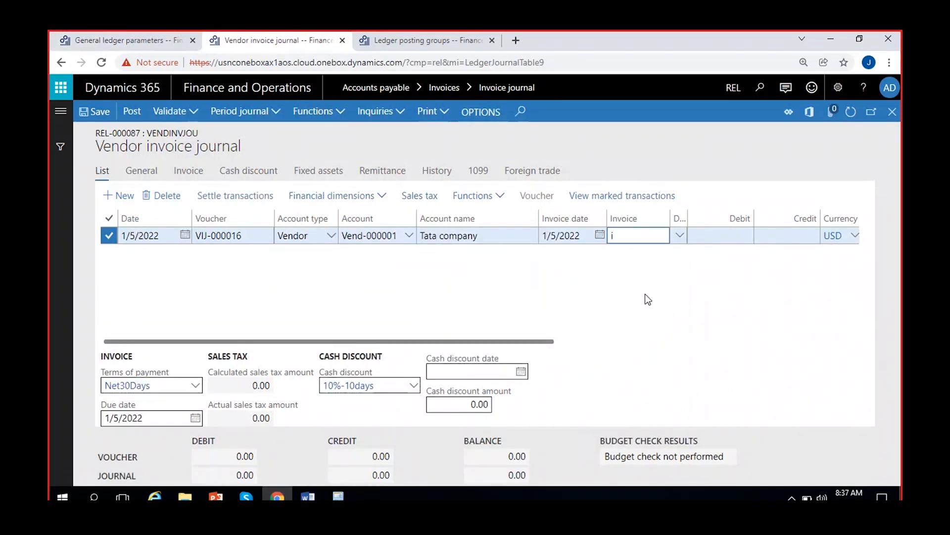
pyautogui.write('nv-12345')
pyautogui.press('Tab')
pyautogui.click(690, 236)
pyautogui.write('100000.00')
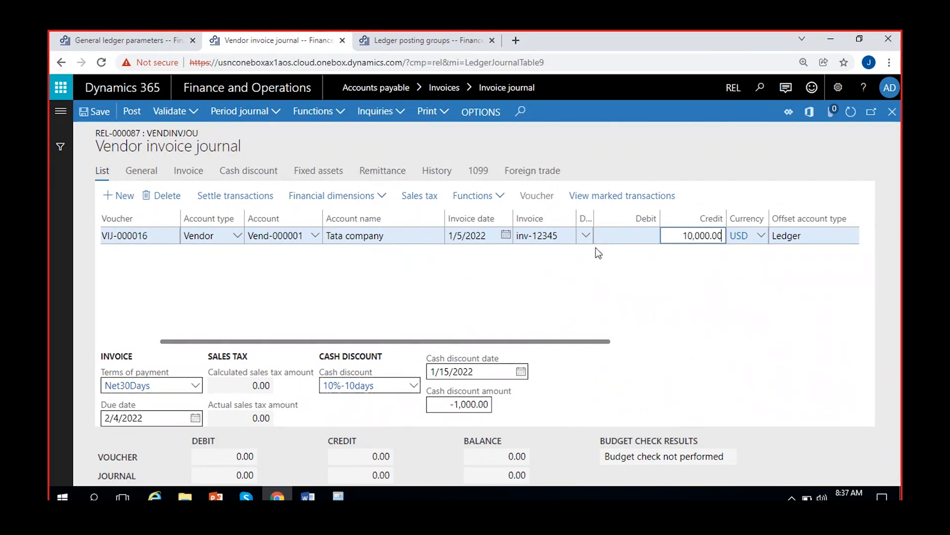
# Set the line's offset account to the Other expenses main account and save the journal
pyautogui.hscroll(5, 637, 264)
pyautogui.click(775, 238)
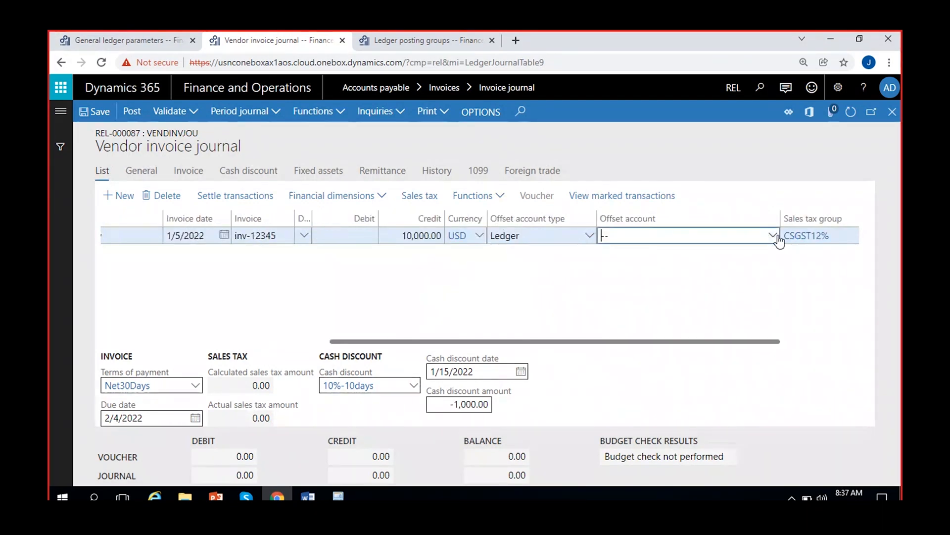
pyautogui.write('oth')
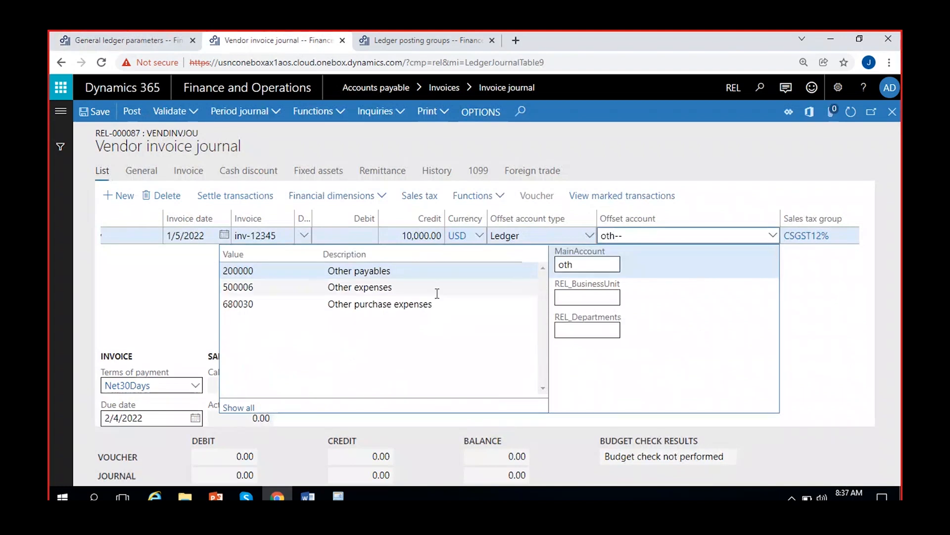
pyautogui.click(802, 287)
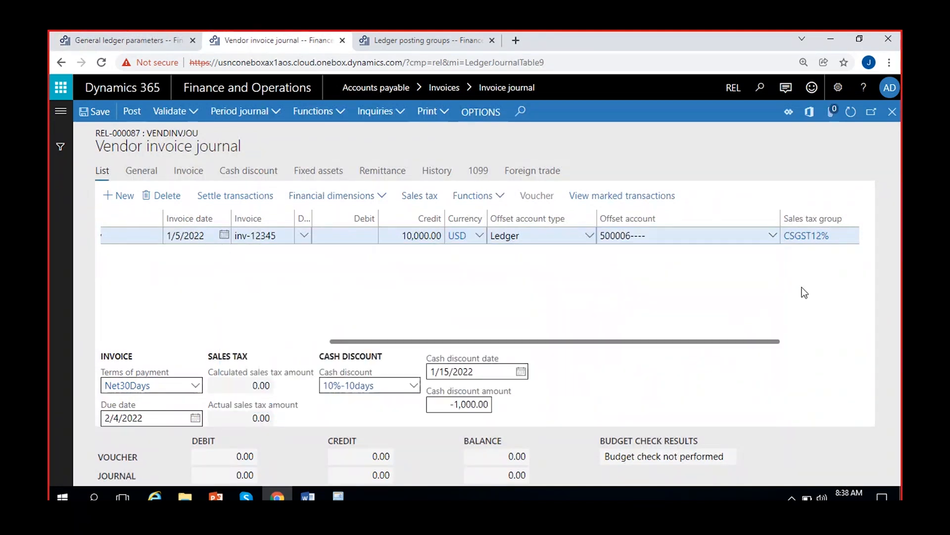
pyautogui.click(96, 118)
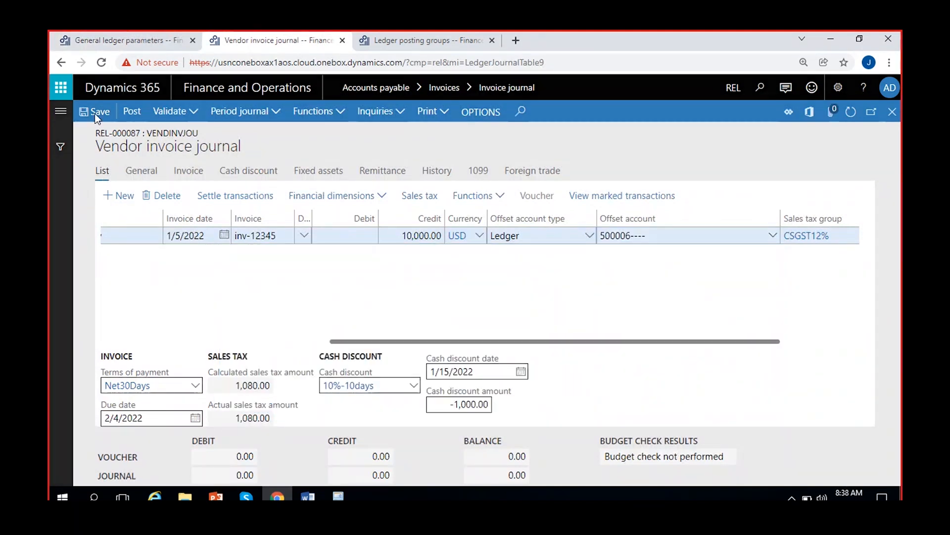
# Examine the line's actual sales tax amount and the amount origin of its CGST6% and SGST6% sales tax transactions
pyautogui.click(234, 419)
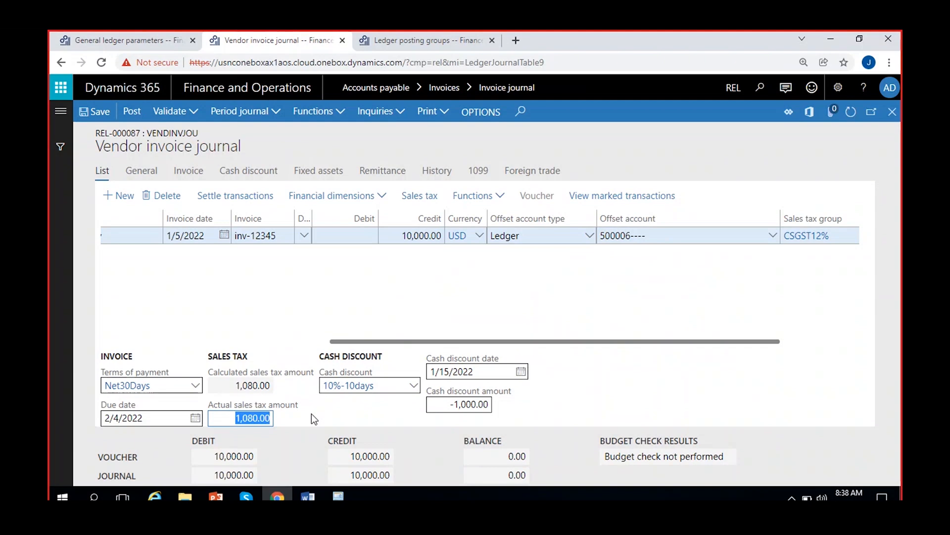
pyautogui.click(311, 415)
pyautogui.click(212, 419)
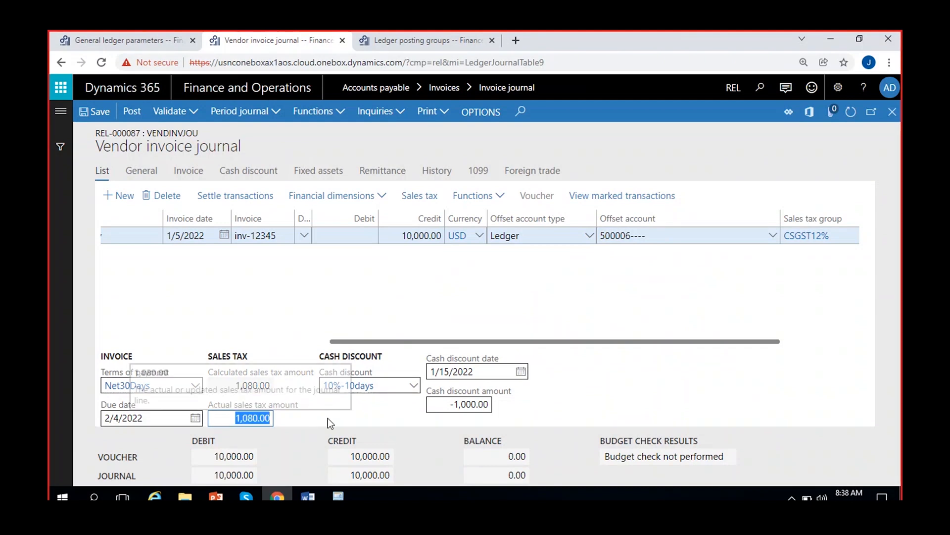
pyautogui.click(326, 411)
pyautogui.click(420, 195)
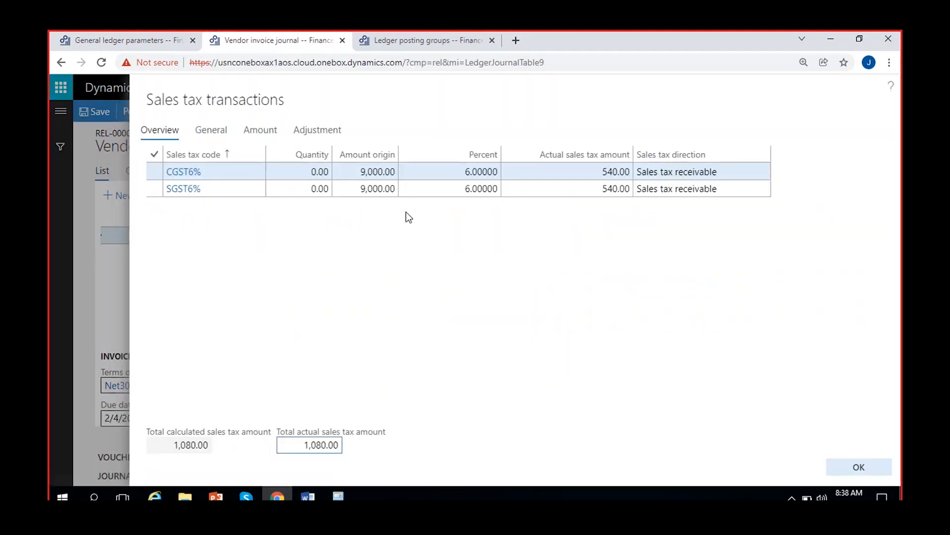
pyautogui.click(369, 172)
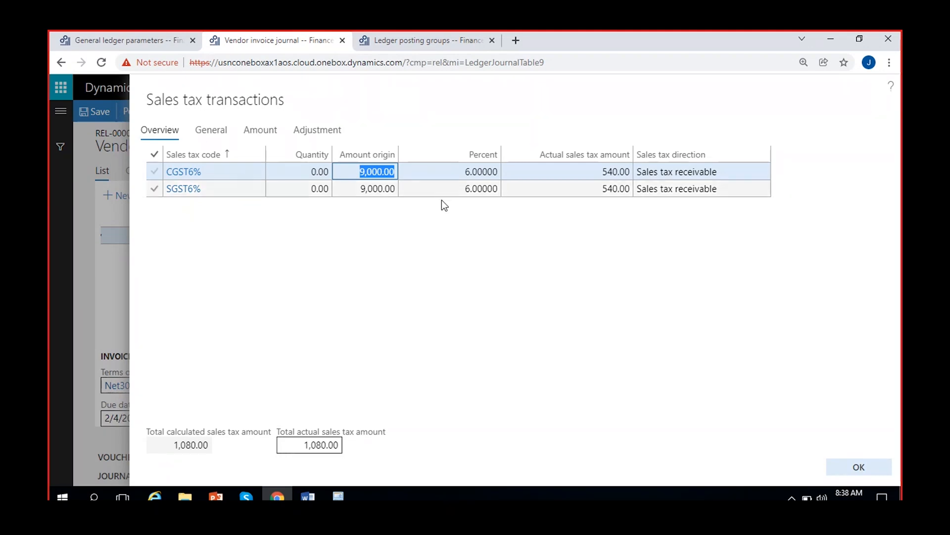
pyautogui.click(155, 171)
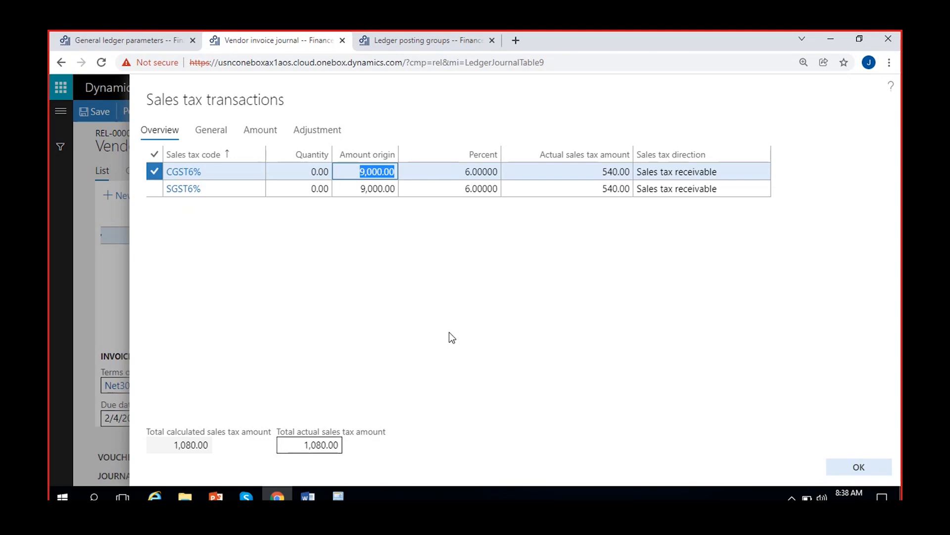
# Set Deduct cash discount before sales tax back to No in the general ledger parameters
pyautogui.click(115, 37)
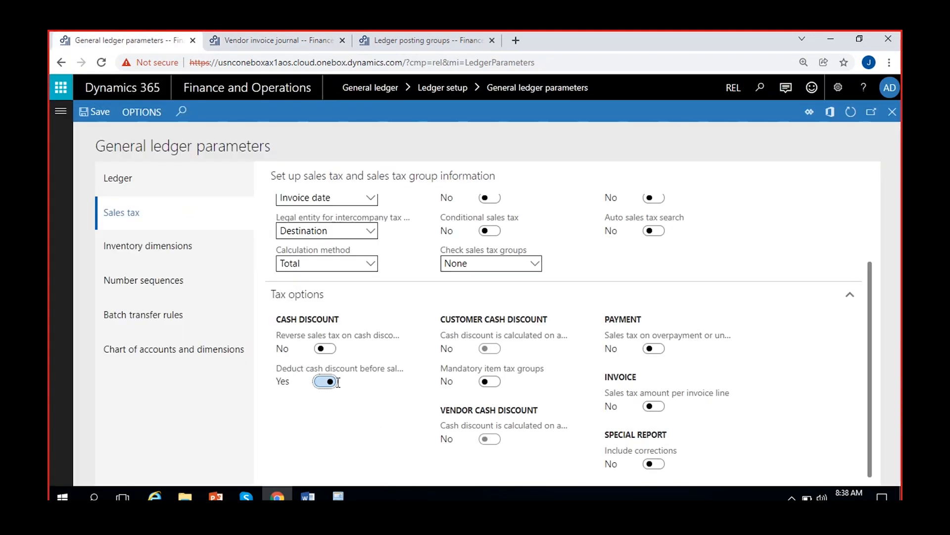
pyautogui.moveTo(356, 375)
pyautogui.click(326, 382)
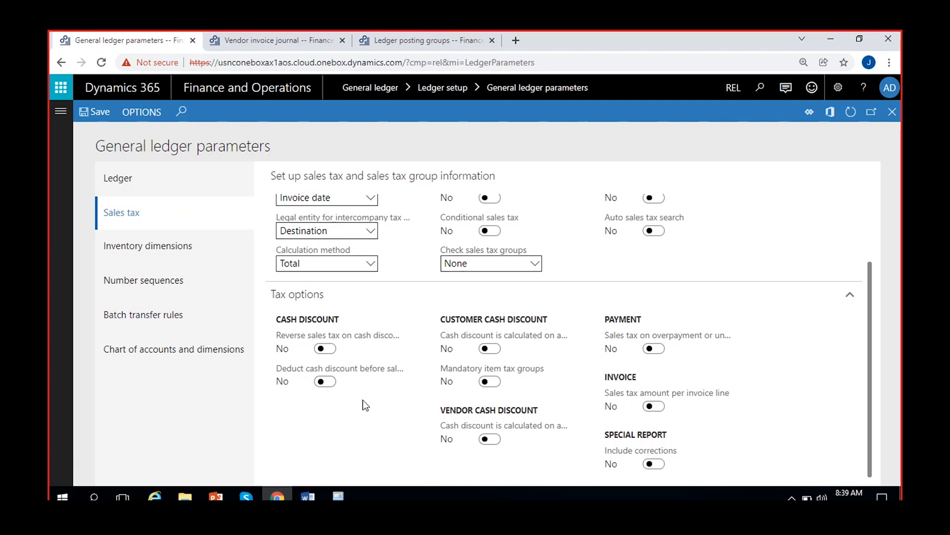
# Close the sales tax transactions and journal REL-000087, and examine the customer cash discount option in the general ledger parameters
pyautogui.click(263, 41)
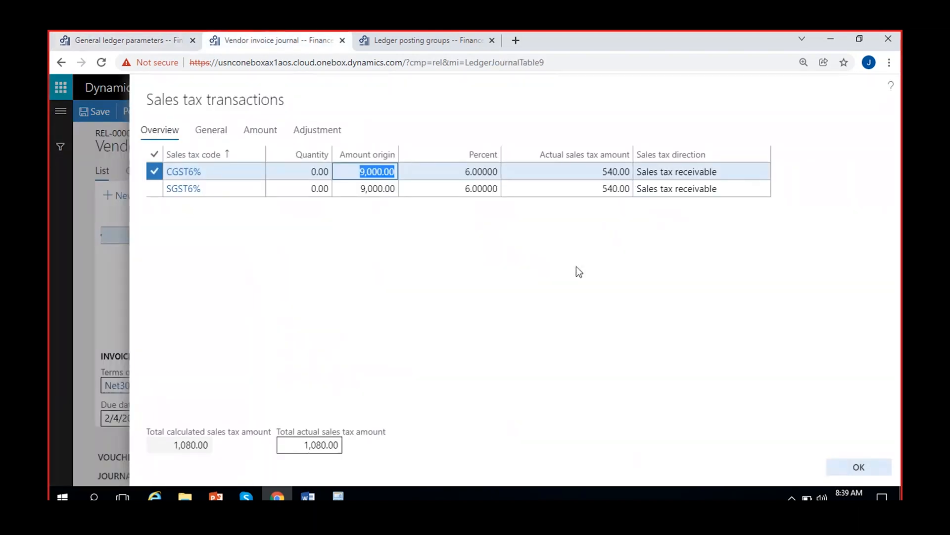
pyautogui.click(860, 467)
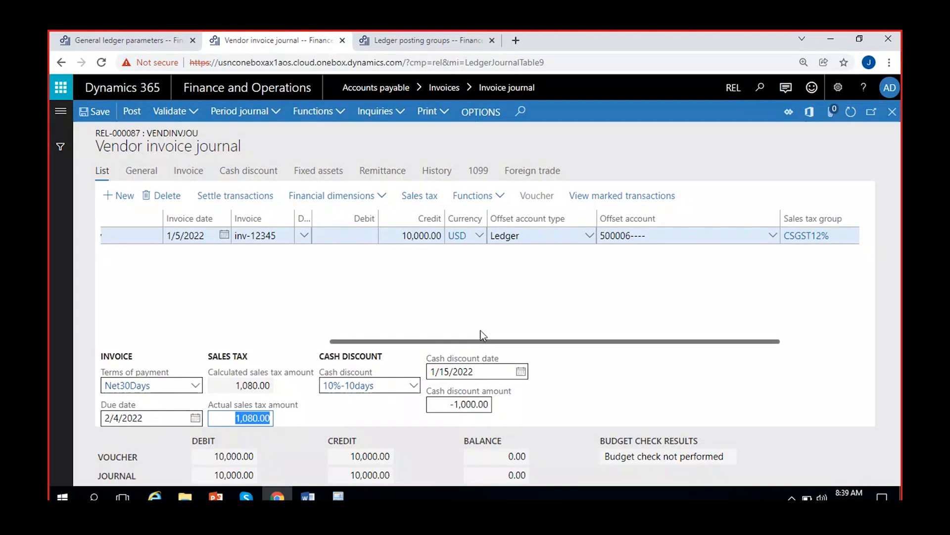
pyautogui.click(892, 111)
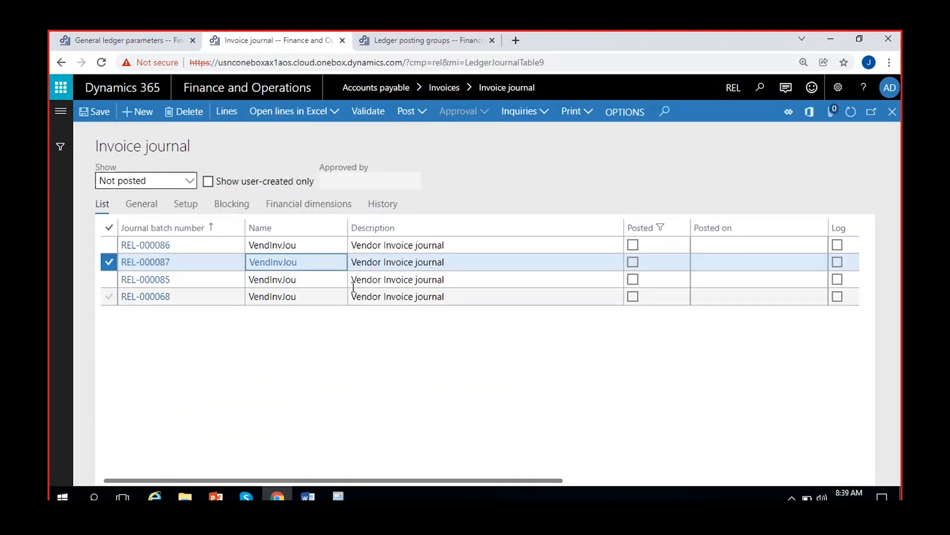
pyautogui.click(445, 245)
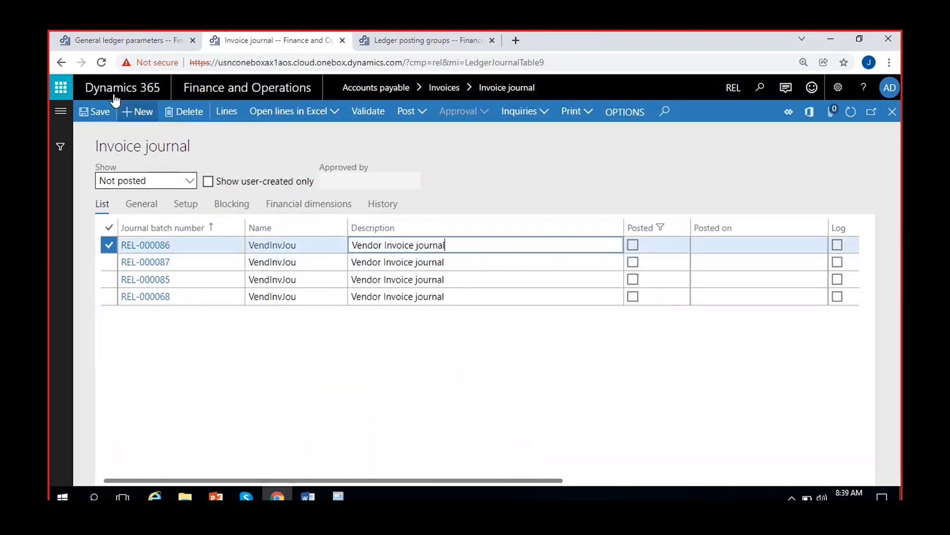
pyautogui.click(145, 43)
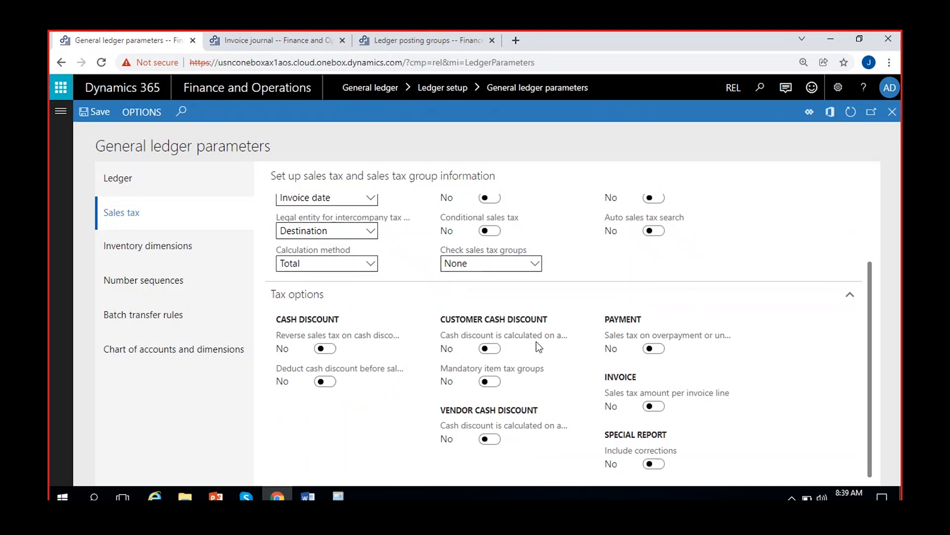
pyautogui.moveTo(537, 340)
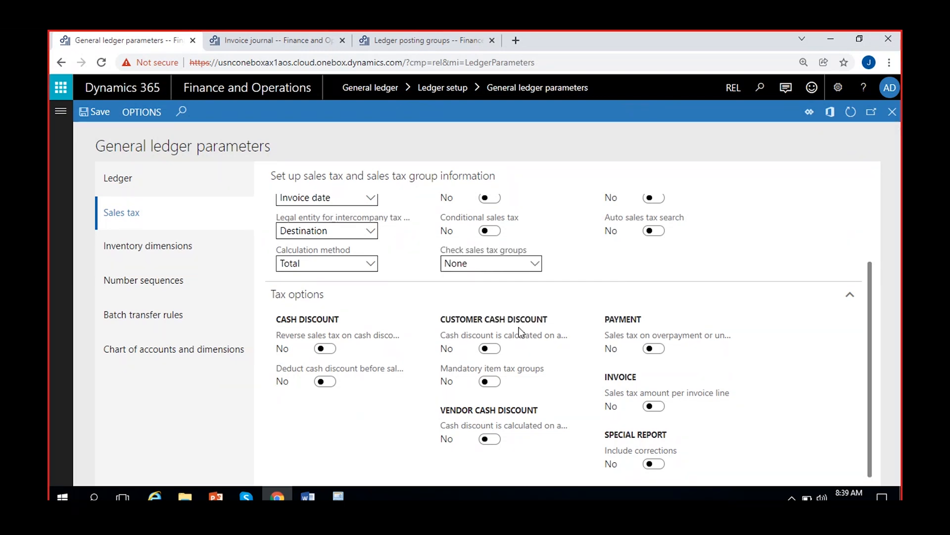
# Look at the lines of invoice journal REL-000086 and return to the journal list
pyautogui.click(275, 44)
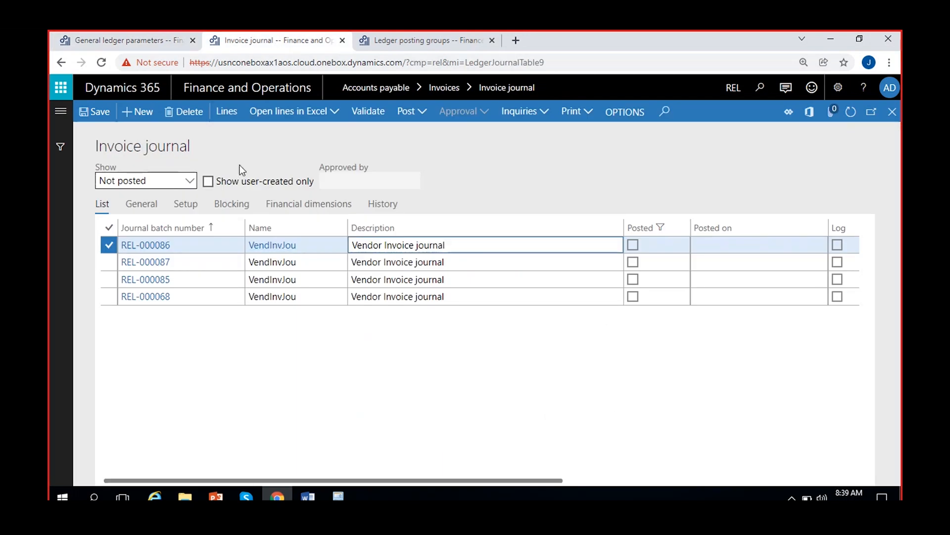
pyautogui.click(229, 113)
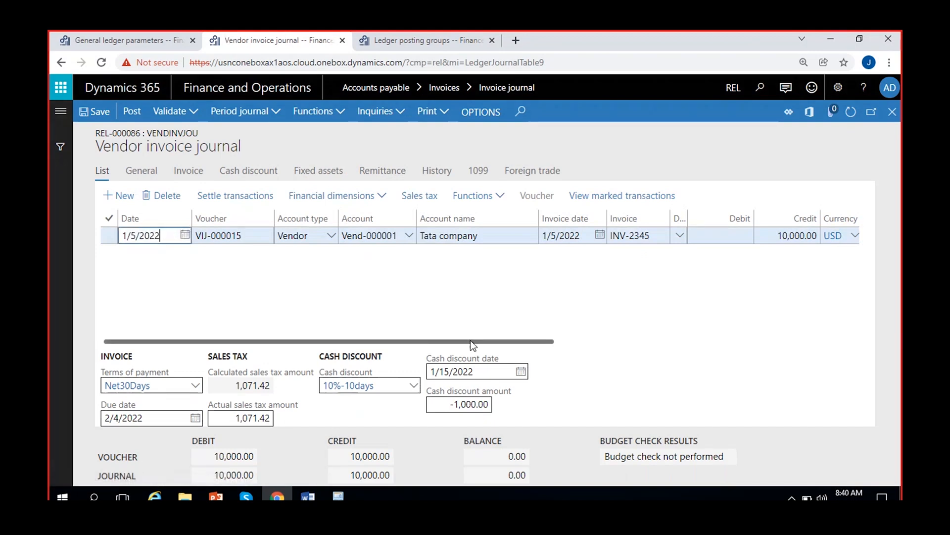
pyautogui.press('Escape')
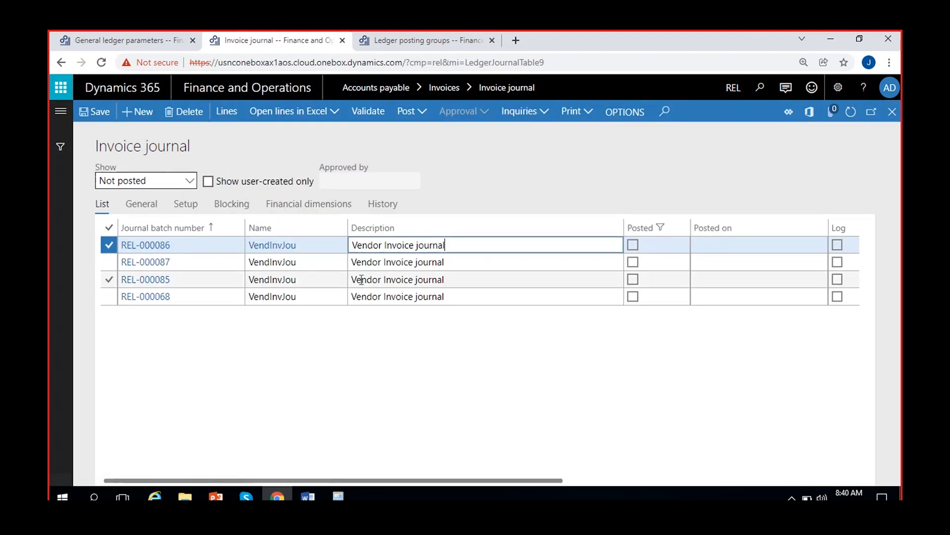
# Open the lines of invoice journal REL-000085 and examine its credit, cash discount and actual sales tax amounts
pyautogui.click(388, 278)
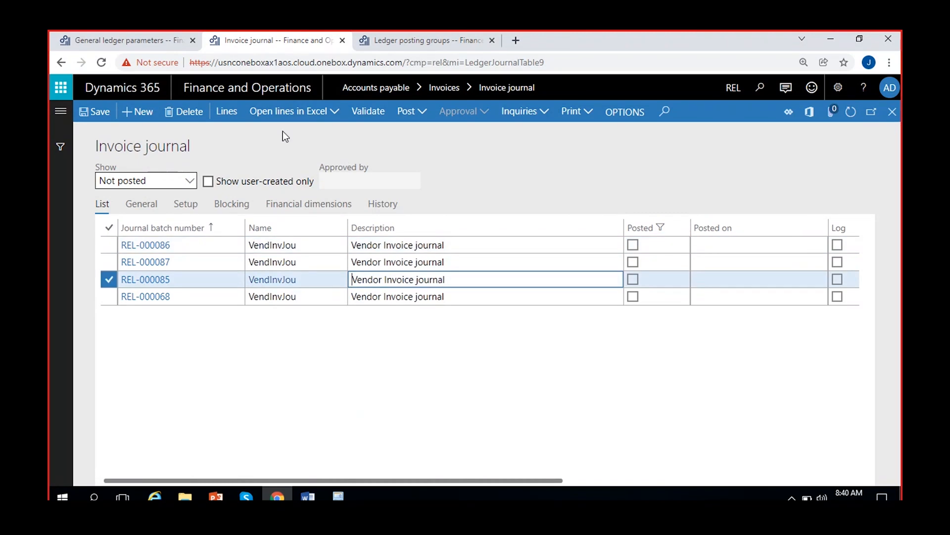
pyautogui.click(231, 109)
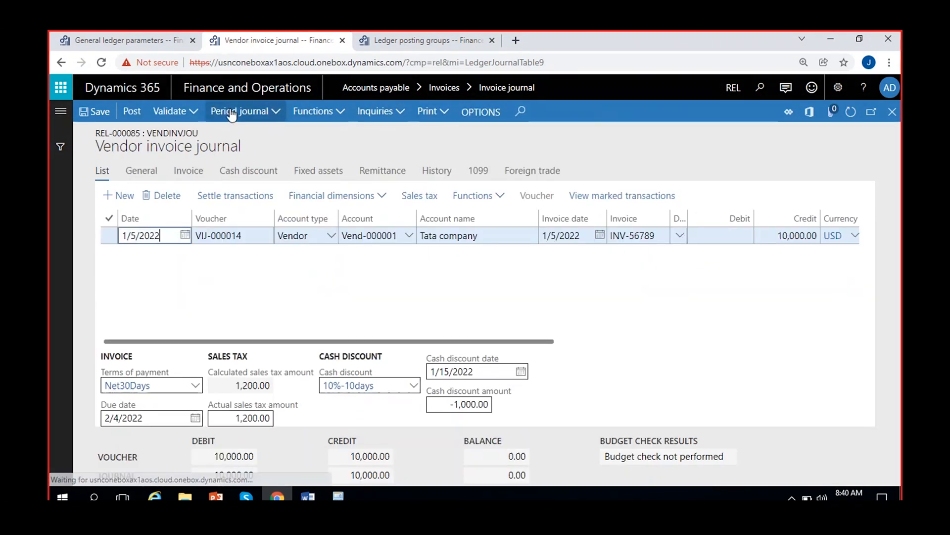
pyautogui.click(446, 406)
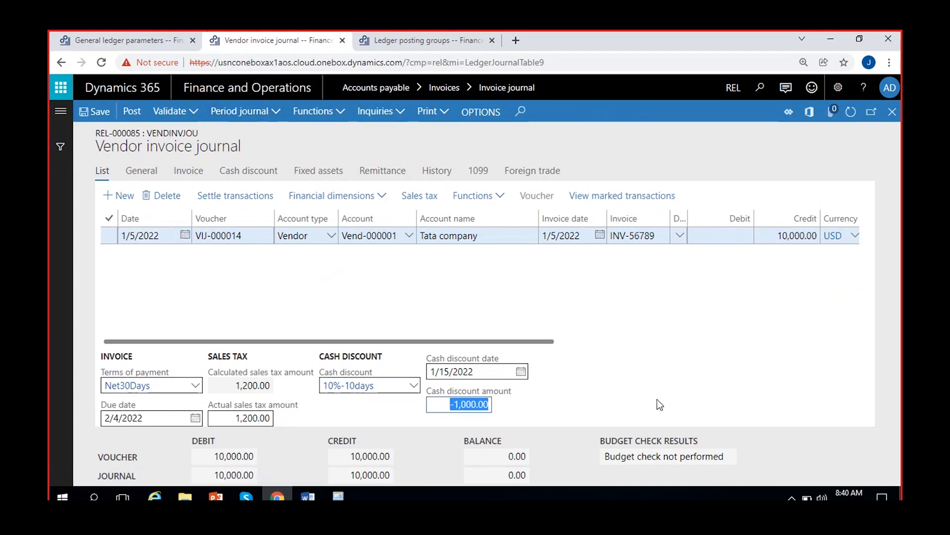
pyautogui.click(597, 298)
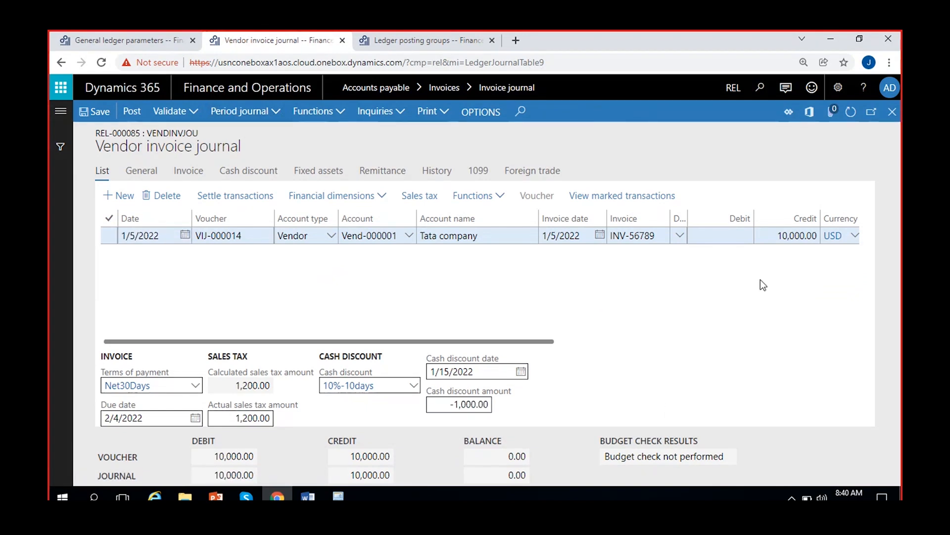
pyautogui.moveTo(772, 239); pyautogui.dragTo(828, 252)
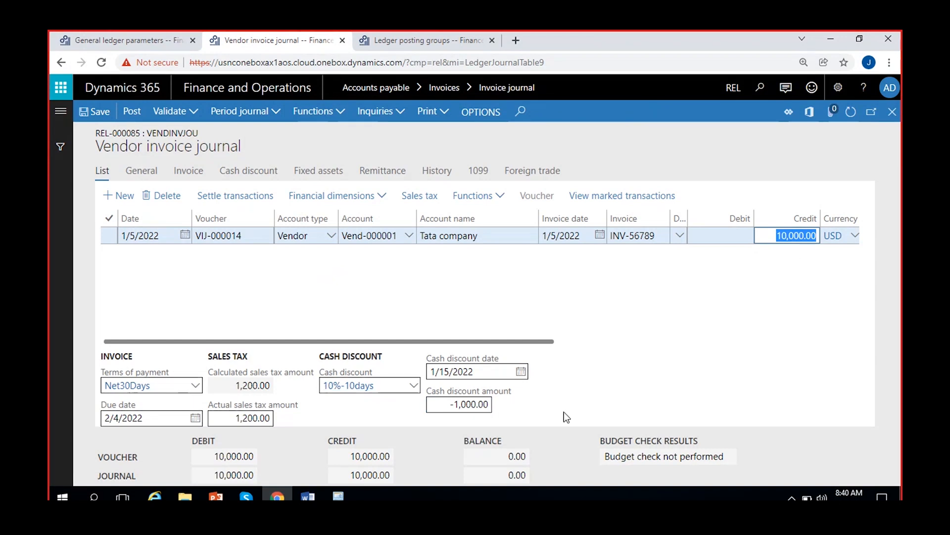
pyautogui.click(780, 276)
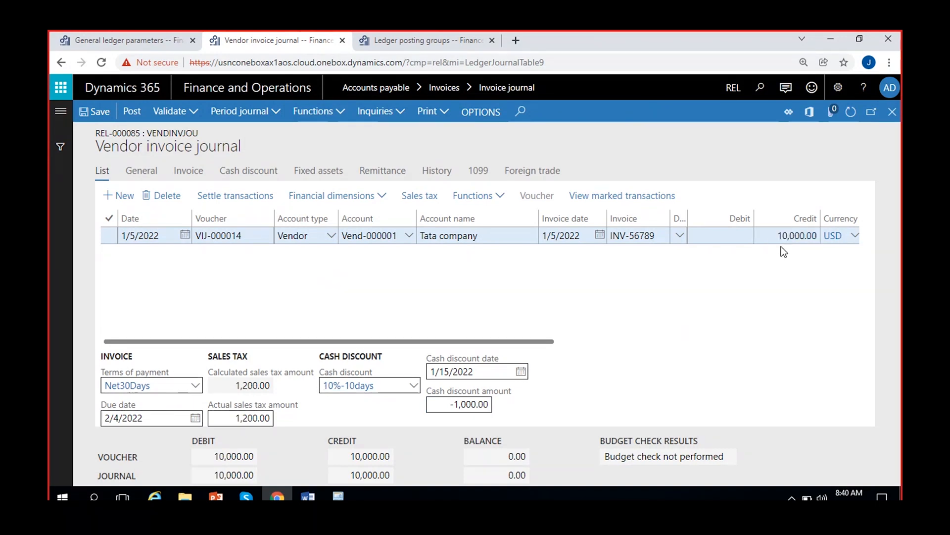
pyautogui.moveTo(439, 403); pyautogui.dragTo(578, 411)
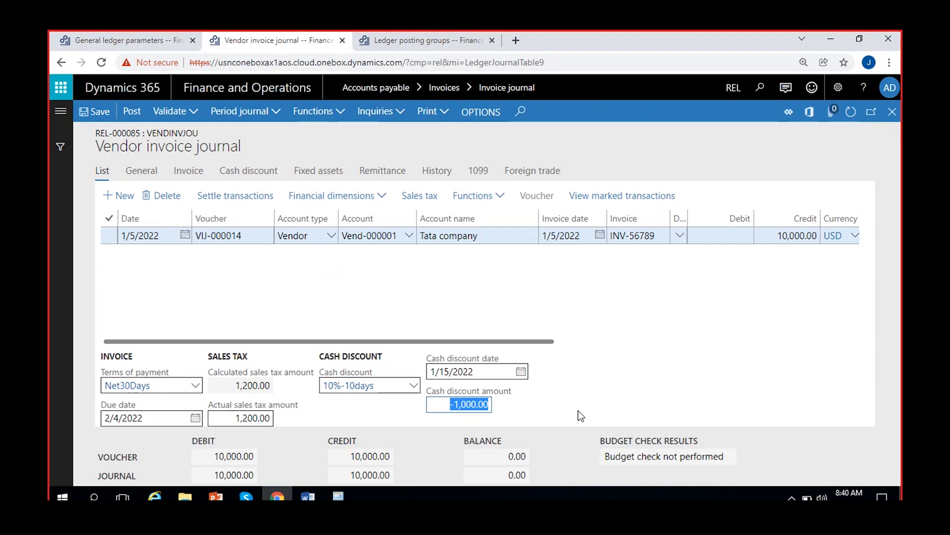
pyautogui.click(218, 419)
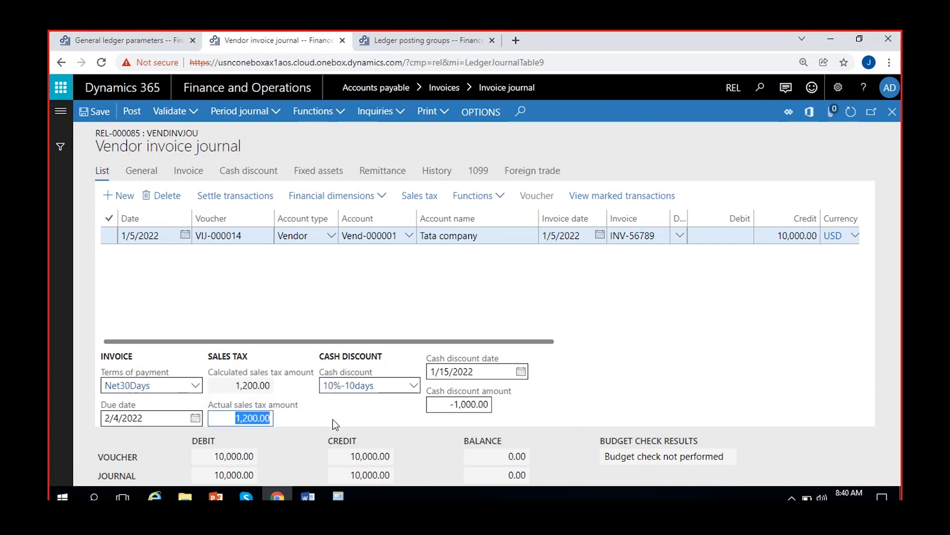
pyautogui.click(783, 236)
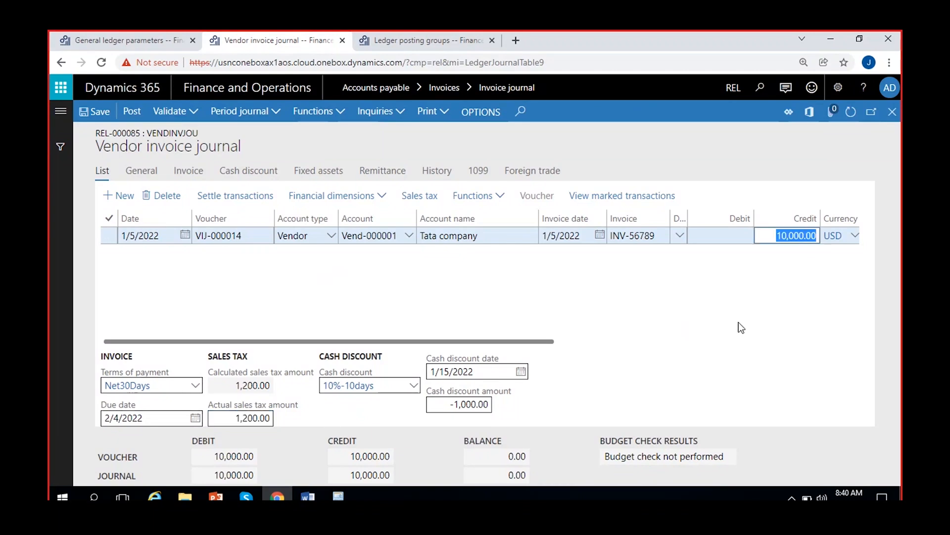
# Turn on the cash discount calculation option under Customer cash discount in the general ledger parameters and save
pyautogui.click(136, 40)
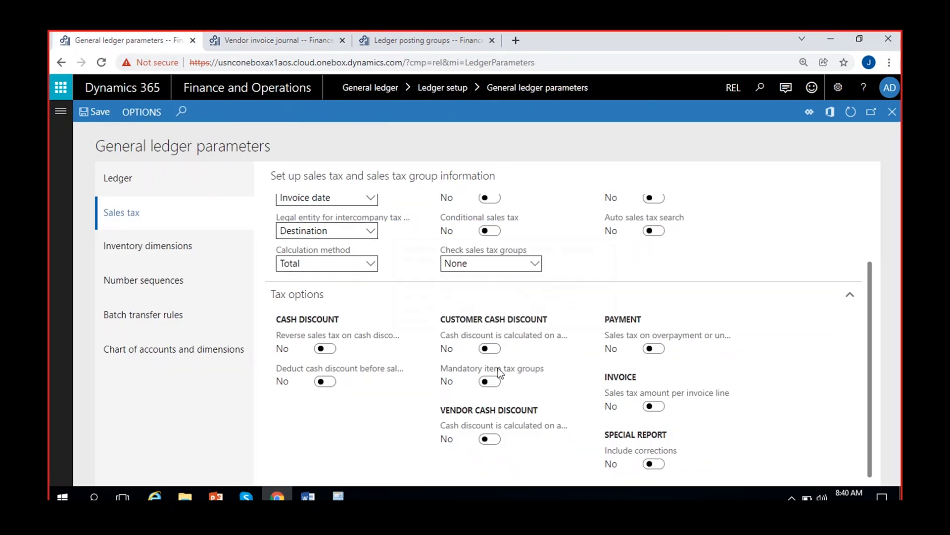
pyautogui.click(406, 41)
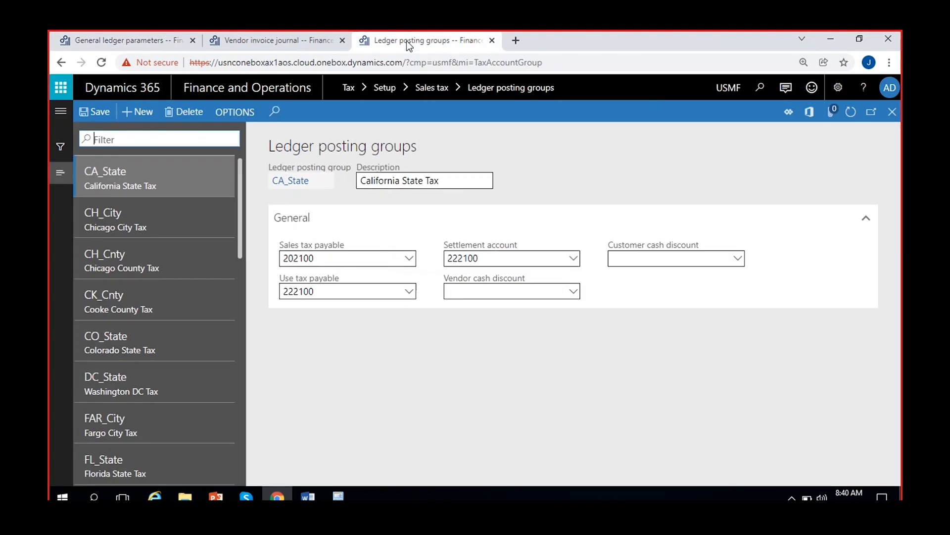
pyautogui.click(286, 39)
pyautogui.click(421, 287)
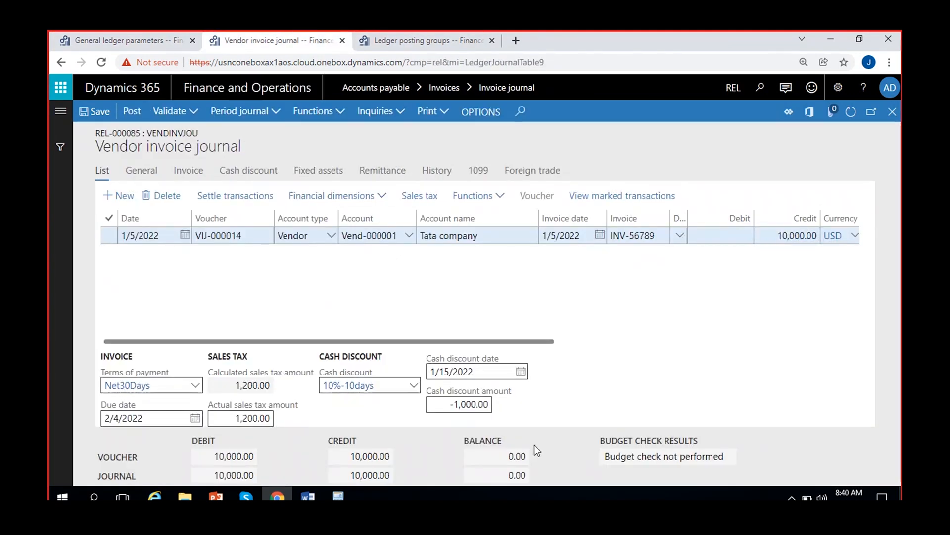
pyautogui.click(142, 47)
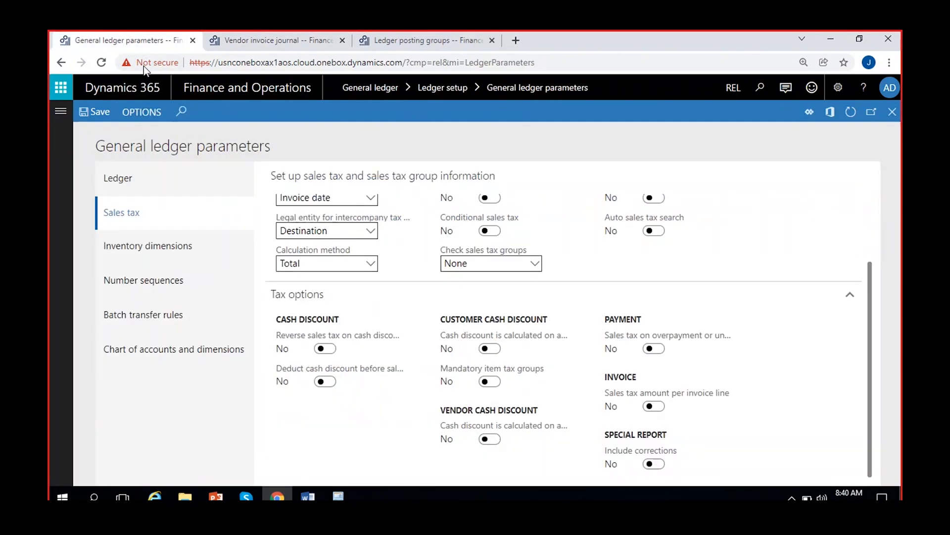
pyautogui.click(490, 348)
pyautogui.click(96, 109)
# Create a new invoice journal named VendInvJou and open its lines
pyautogui.click(284, 38)
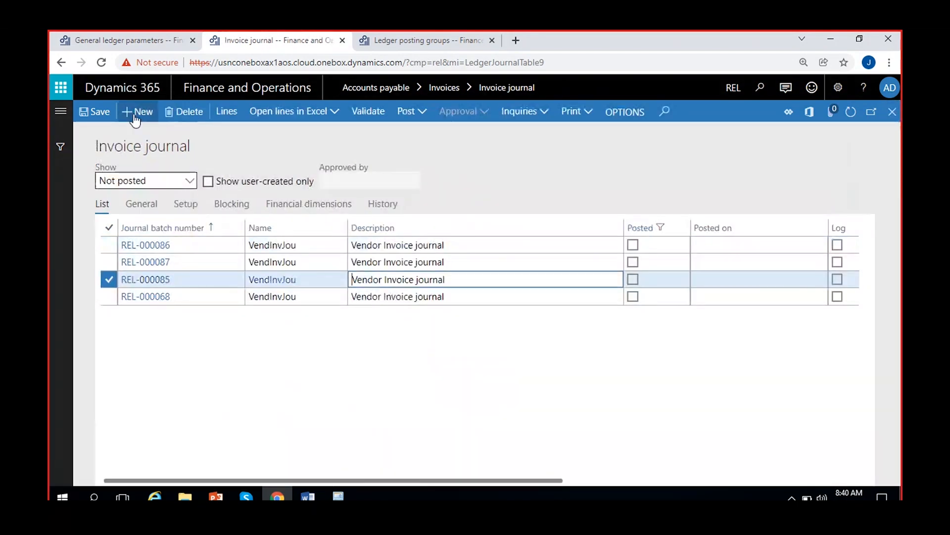
pyautogui.click(139, 111)
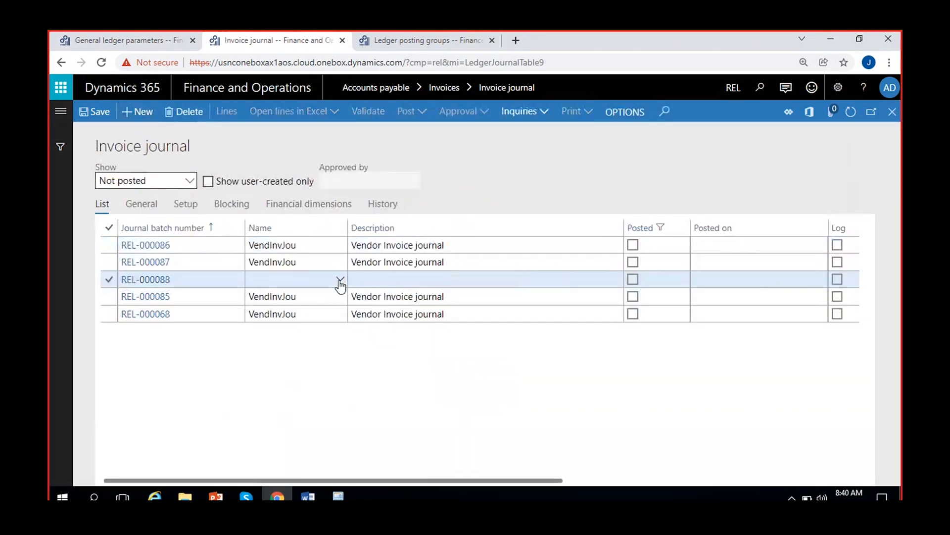
pyautogui.click(339, 280)
pyautogui.click(335, 307)
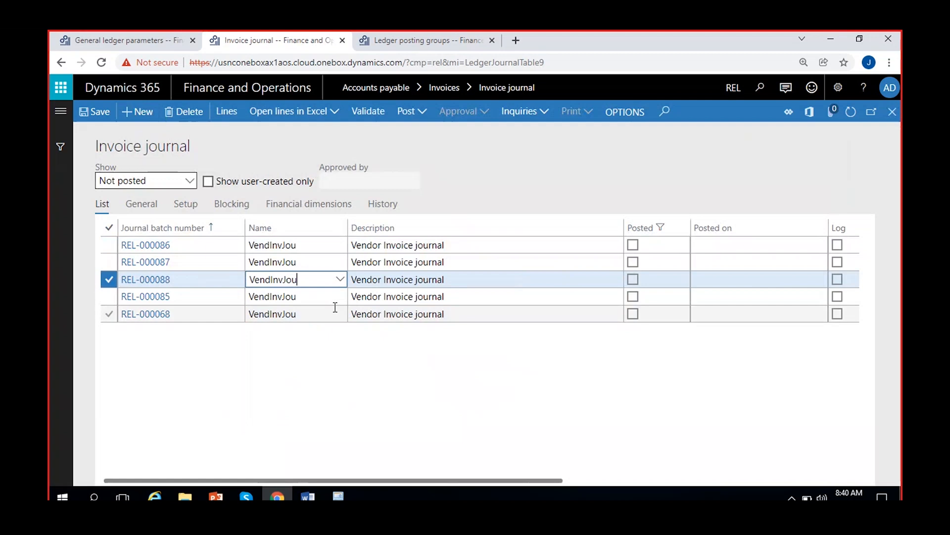
pyautogui.click(226, 118)
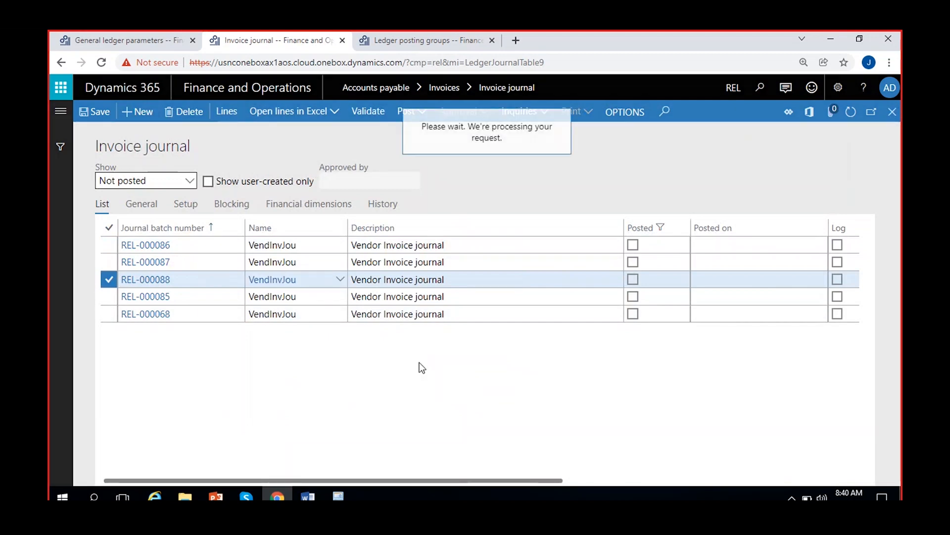
# Select the Tata company vendor account on the journal line and set the invoice date to 1/5/2022
pyautogui.click(409, 235)
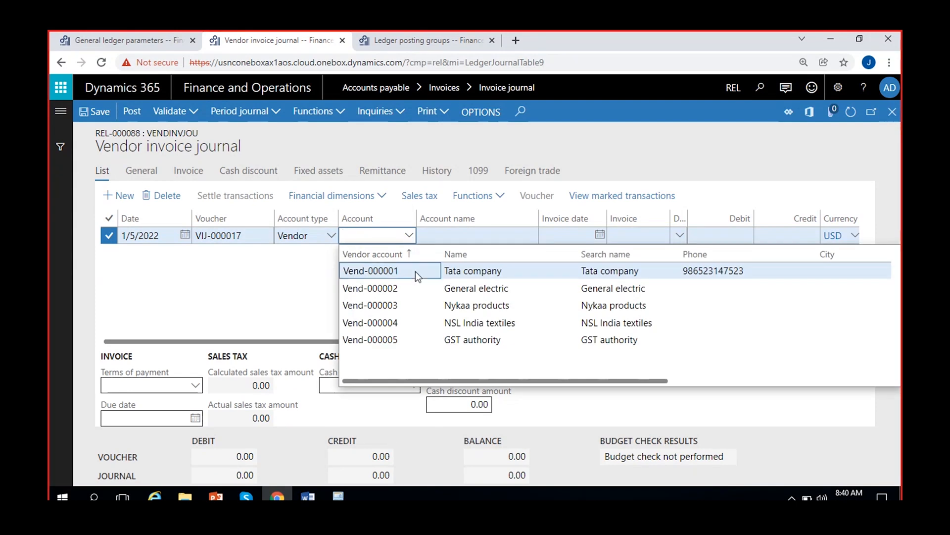
pyautogui.click(415, 271)
pyautogui.click(601, 236)
pyautogui.click(600, 235)
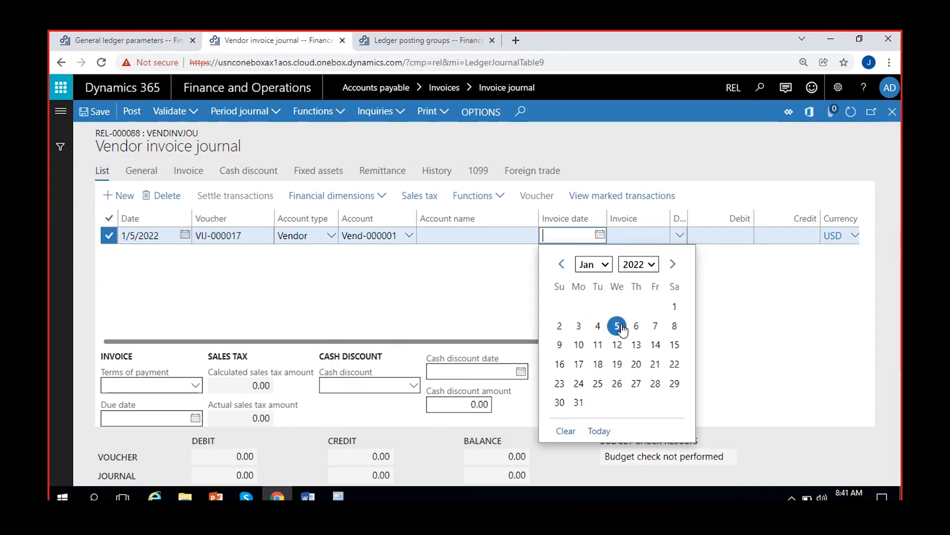
pyautogui.click(617, 326)
# Enter inv-0123 as the invoice and 10,000.00 as the credit amount on the journal line
pyautogui.press('Tab')
pyautogui.write('inv-0123')
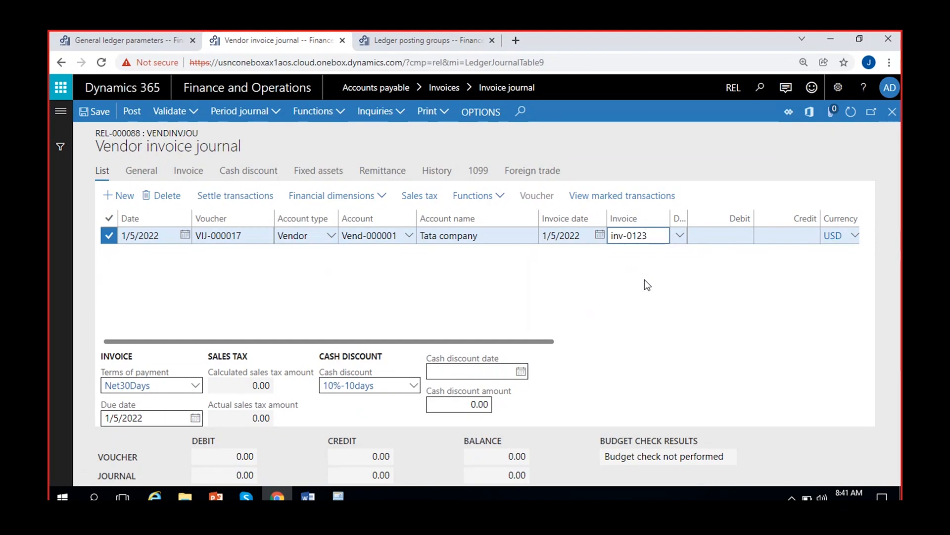
pyautogui.click(692, 239)
pyautogui.write('10000')
pyautogui.click(687, 283)
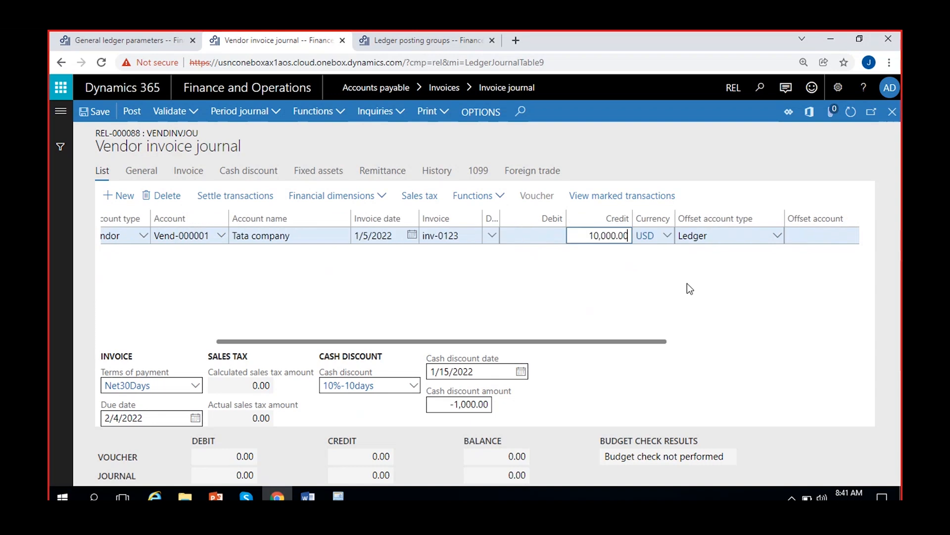
# Set the offset account to main account 500006, Other expenses, and save the journal line
pyautogui.hscroll(4, 773, 279)
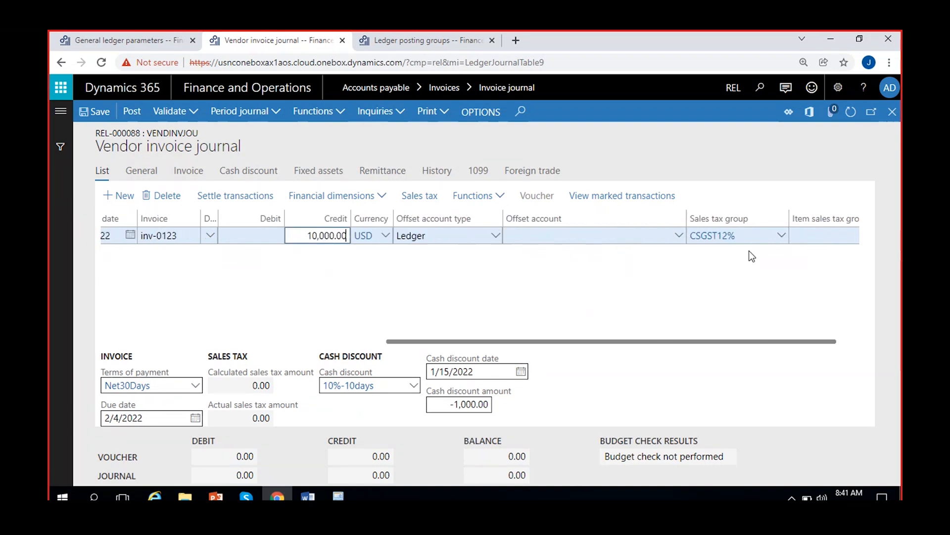
pyautogui.click(679, 236)
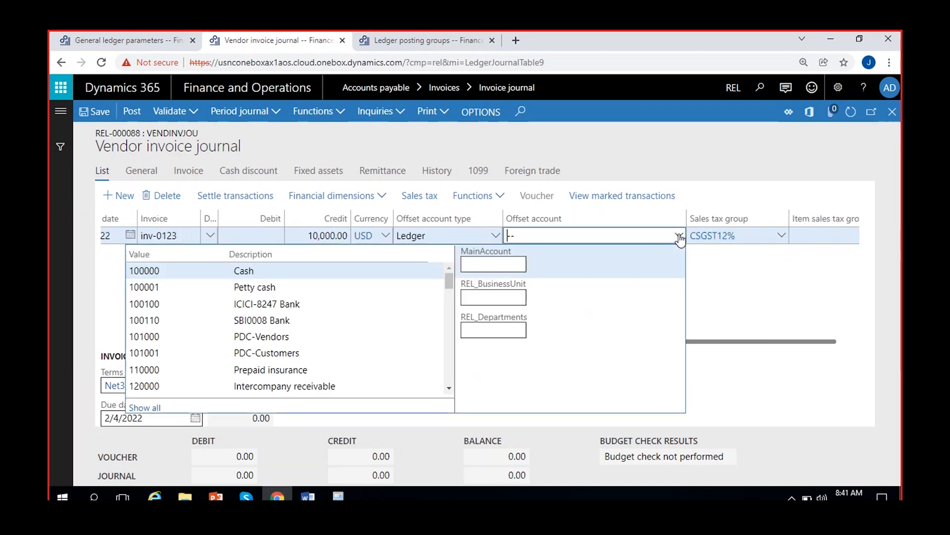
pyautogui.write('ot')
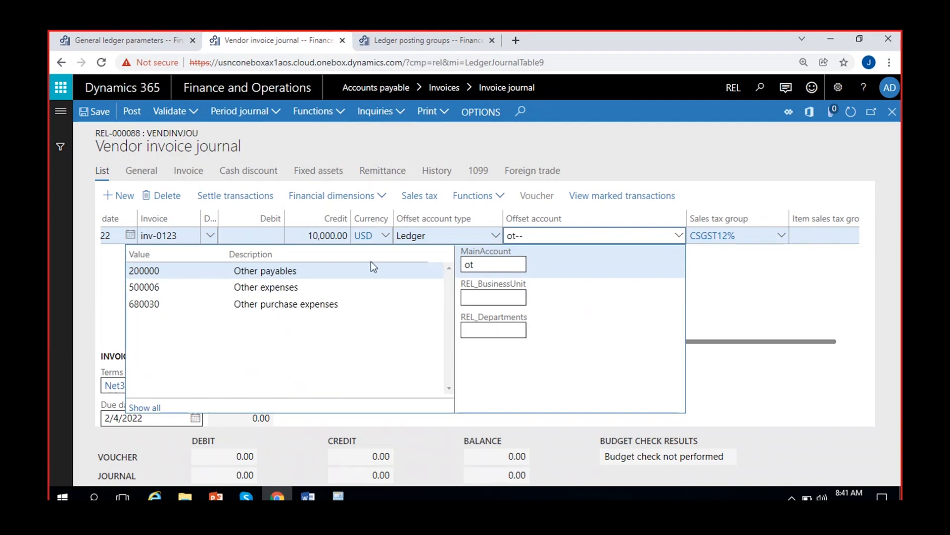
pyautogui.click(308, 287)
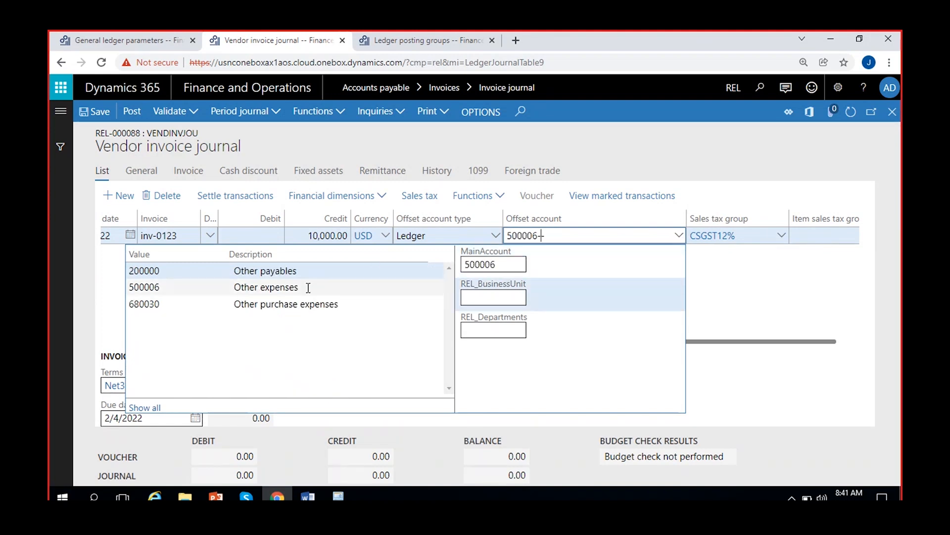
pyautogui.click(767, 291)
pyautogui.click(100, 113)
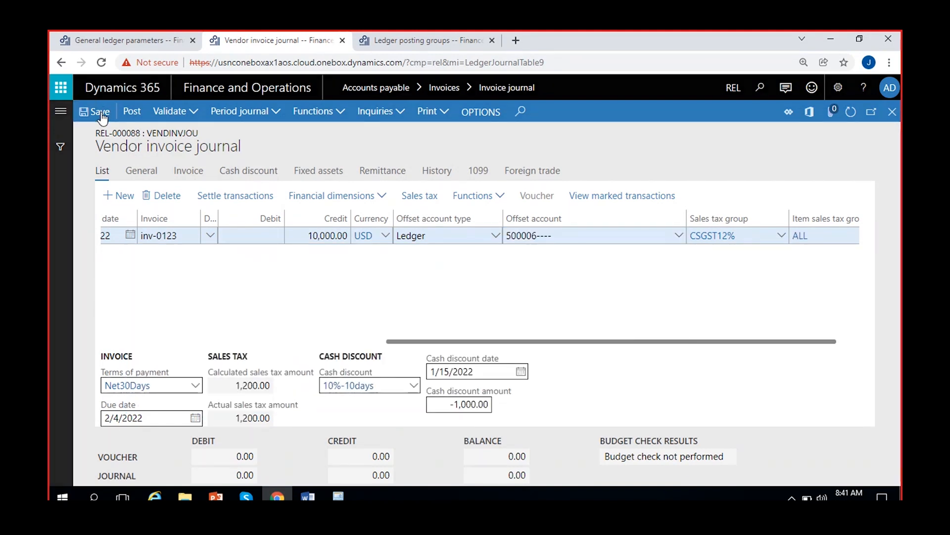
# Save the vendor invoice journal line and the general ledger sales tax parameters
pyautogui.click(101, 113)
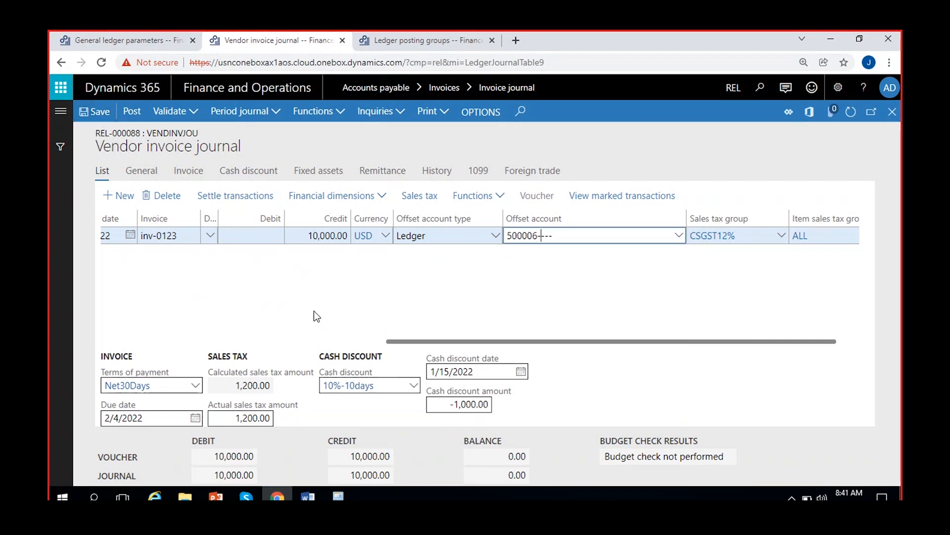
pyautogui.click(154, 38)
pyautogui.click(98, 113)
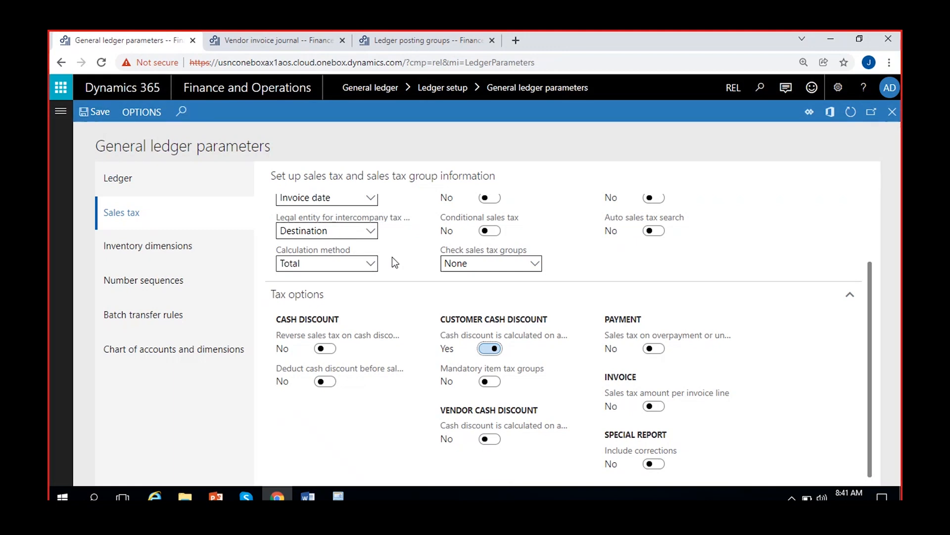
# Examine the journal line's cash discount and sales tax details and compare them with the cash discount options in the general ledger parameters
pyautogui.click(299, 33)
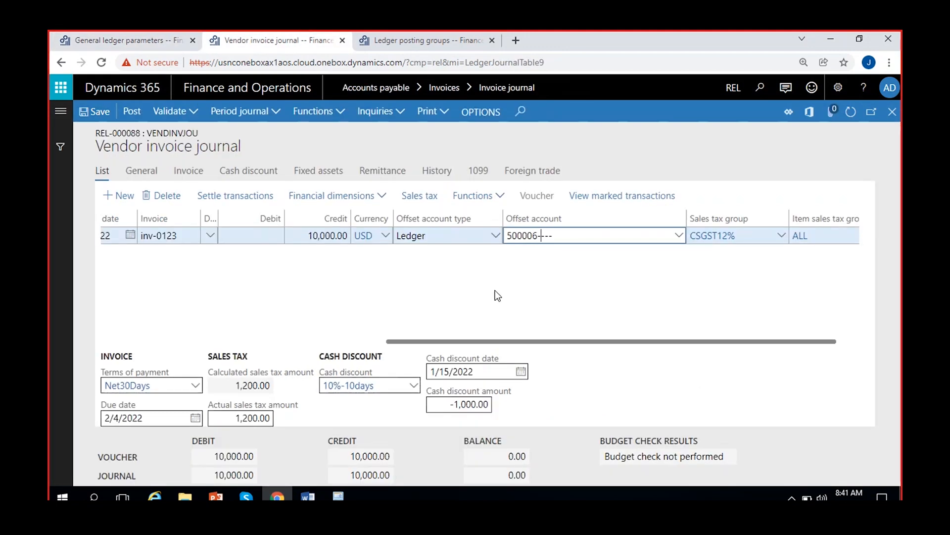
pyautogui.click(94, 114)
pyautogui.click(249, 177)
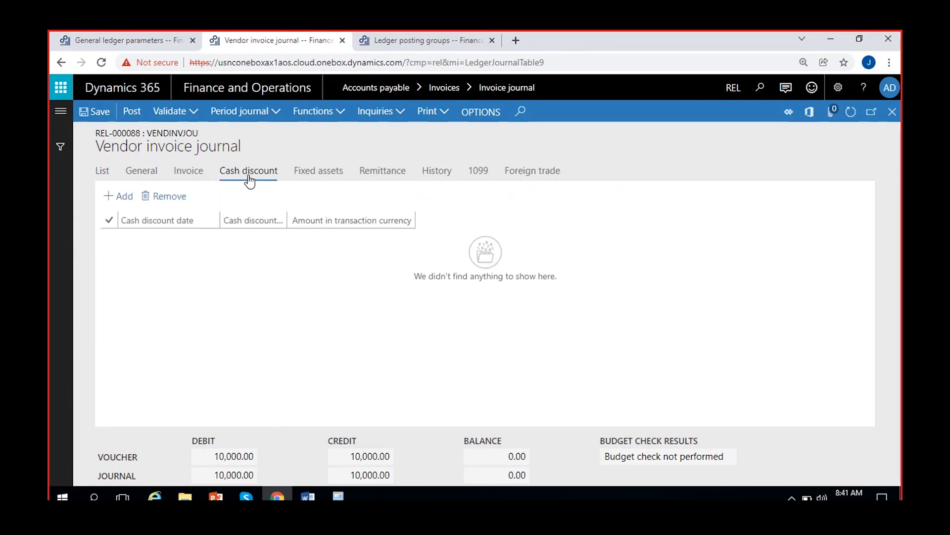
pyautogui.click(101, 174)
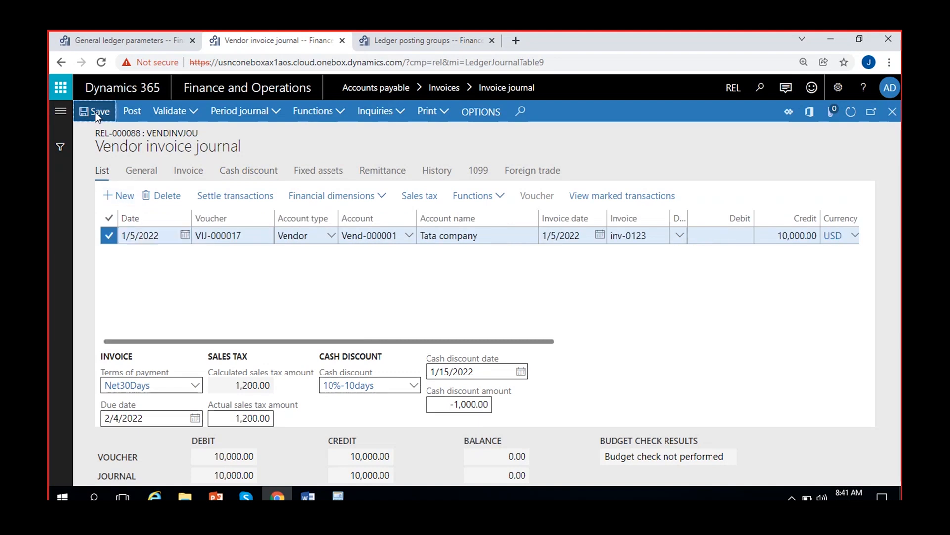
pyautogui.hscroll(5, 791, 290)
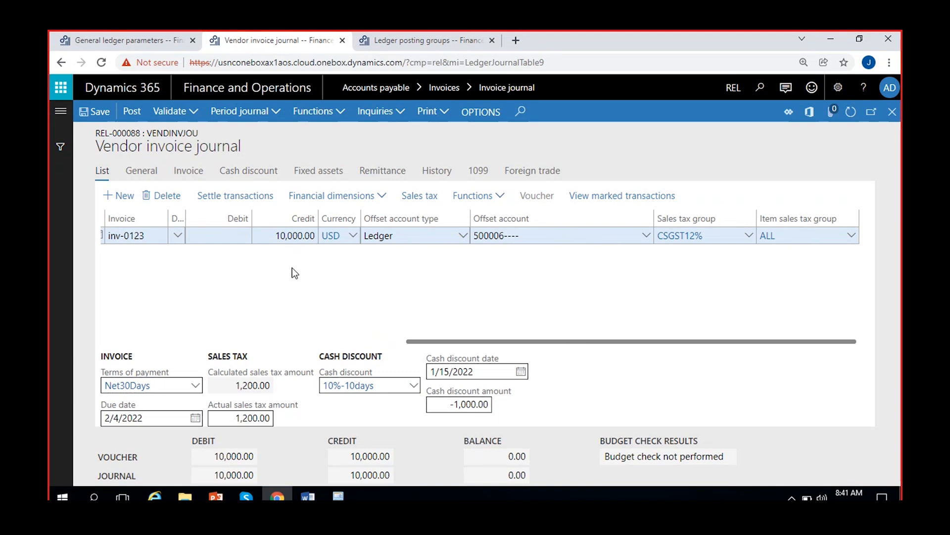
pyautogui.click(103, 37)
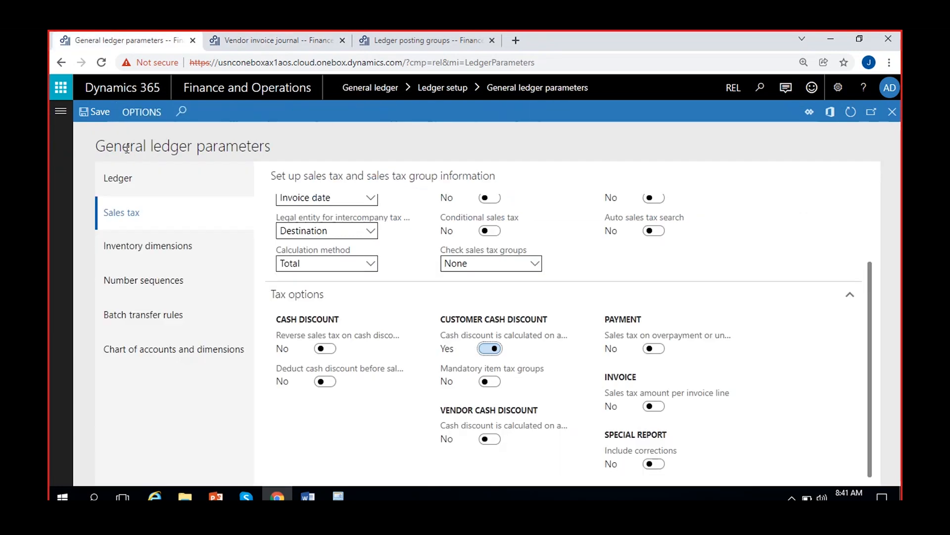
pyautogui.click(263, 46)
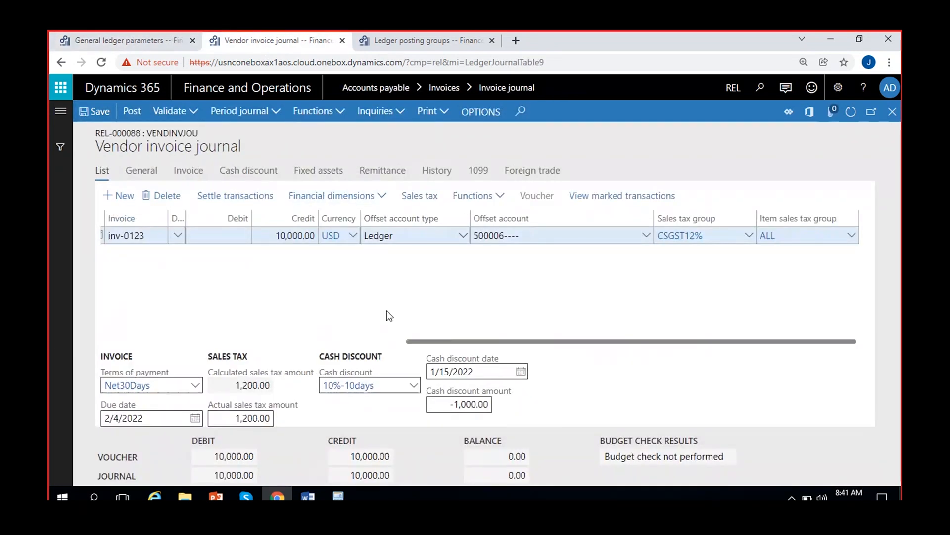
pyautogui.hscroll(-5, 366, 306)
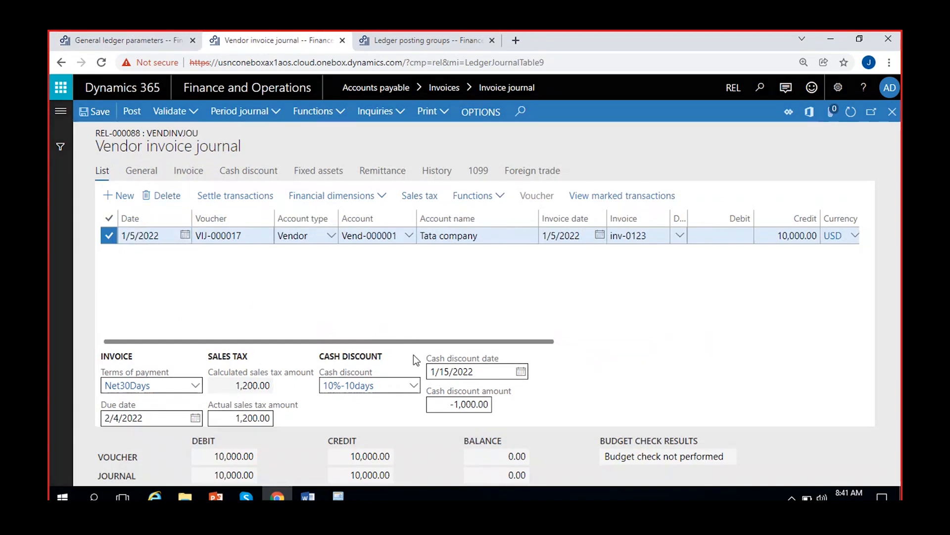
# Delete the inv-0123 journal line and add a new line to the vendor invoice journal
pyautogui.hotkey('alt', 'Delete')
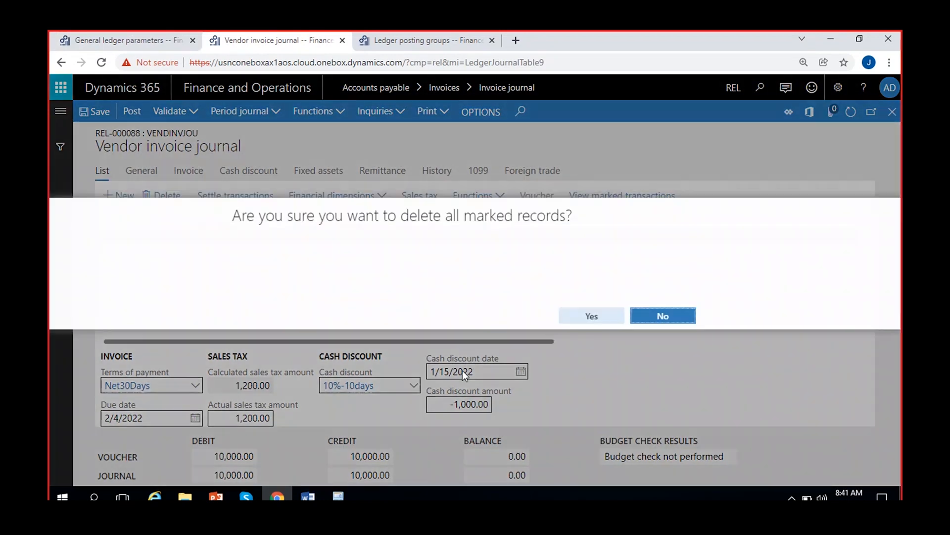
pyautogui.click(591, 322)
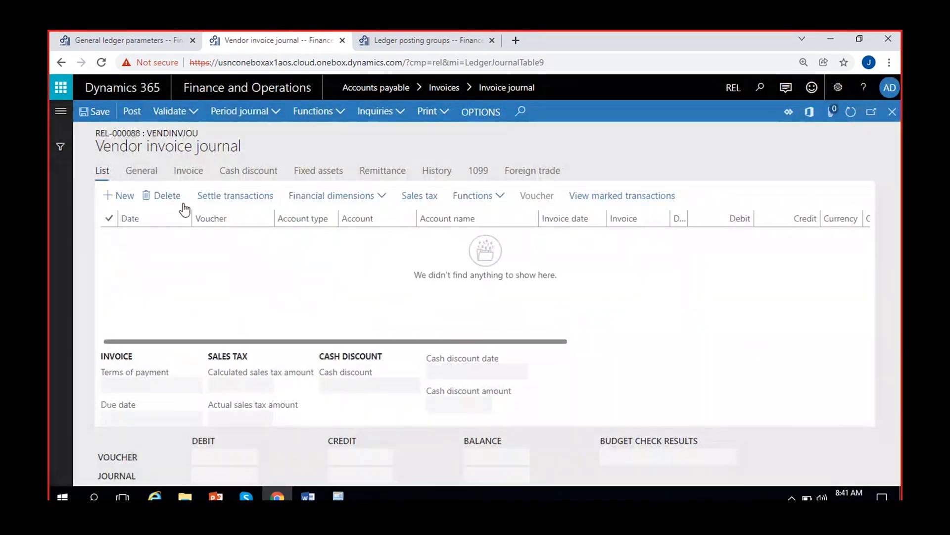
pyautogui.hotkey('alt', 'n')
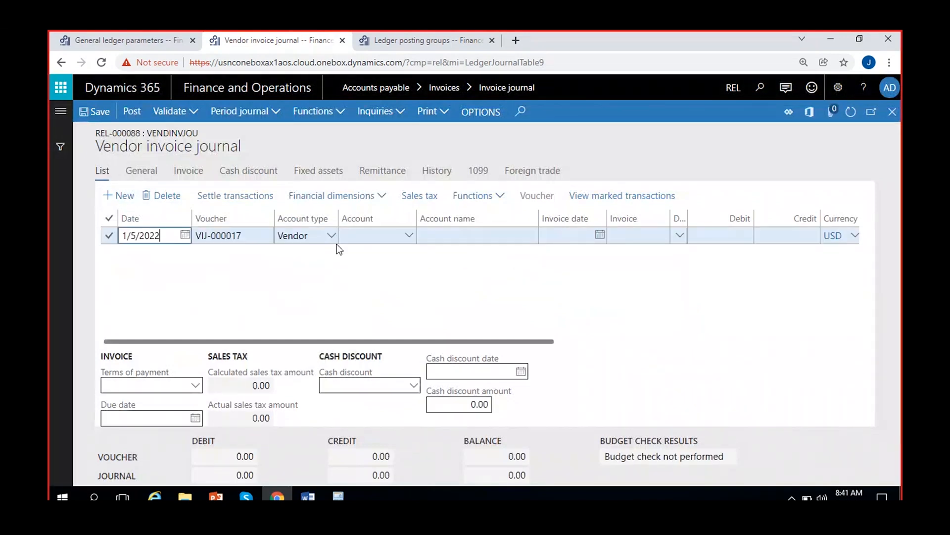
# Select the Tata company vendor account on the new journal line and set the invoice date to 1/5/2022
pyautogui.click(407, 240)
pyautogui.click(409, 238)
pyautogui.click(409, 236)
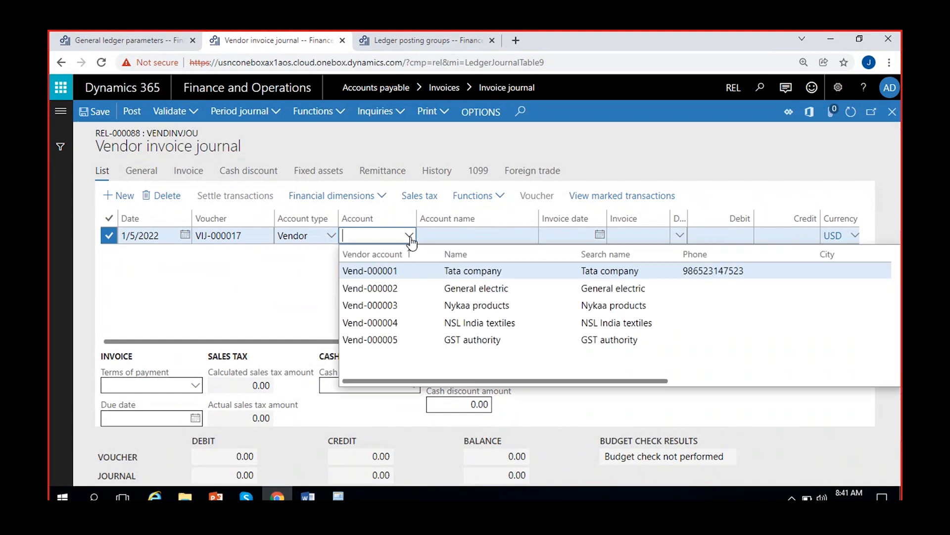
pyautogui.click(435, 267)
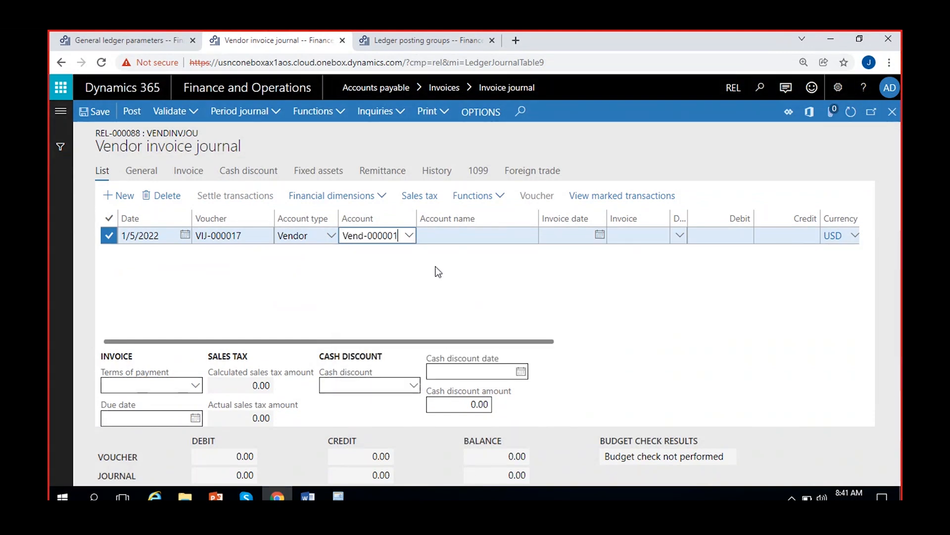
pyautogui.press('Tab')
pyautogui.click(506, 234)
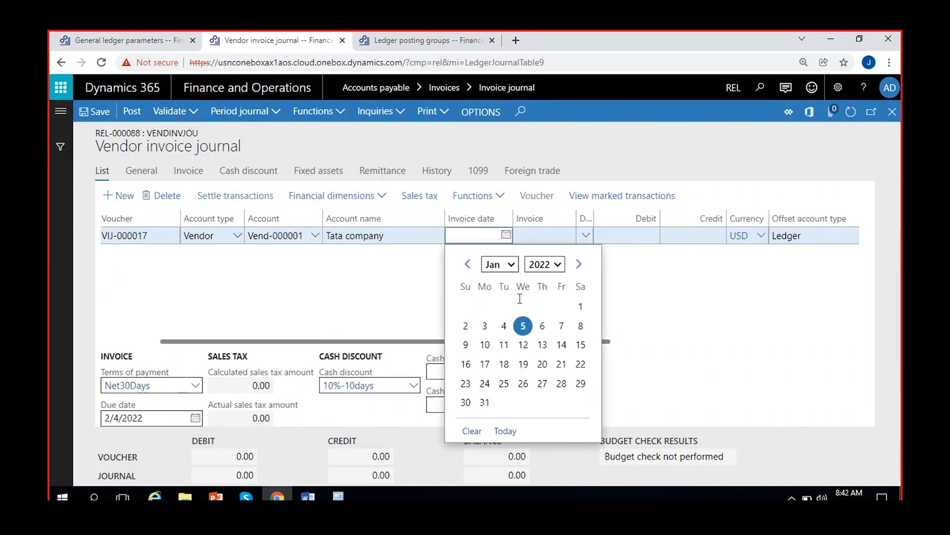
pyautogui.click(523, 325)
# Enter inv-0123 as the invoice and 10,000.00 as the credit amount on the new line
pyautogui.click(549, 237)
pyautogui.write('inv-0123')
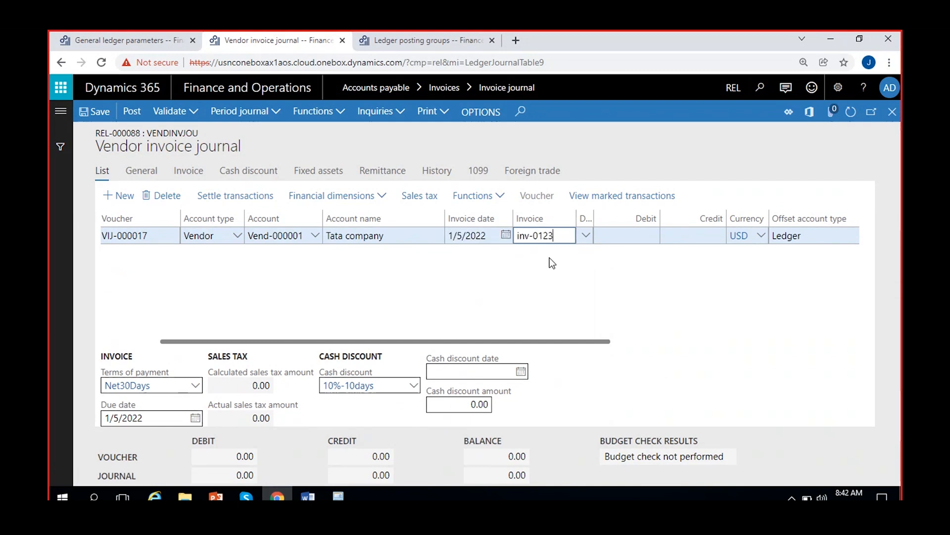
pyautogui.click(712, 236)
pyautogui.write('10000')
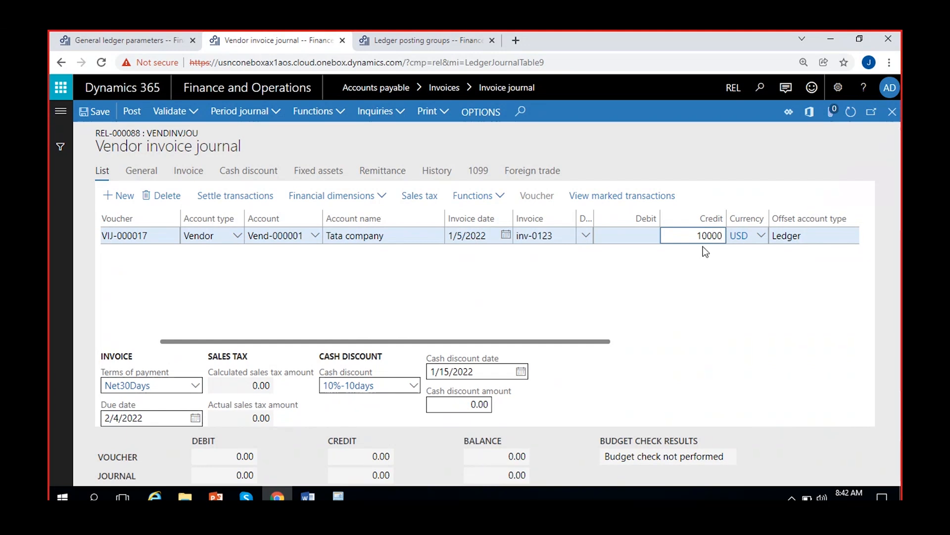
pyautogui.click(685, 263)
# Set the new line's offset account to main account 500006, Other expenses, and save the journal
pyautogui.hscroll(5, 684, 263)
pyautogui.click(700, 235)
pyautogui.write('other')
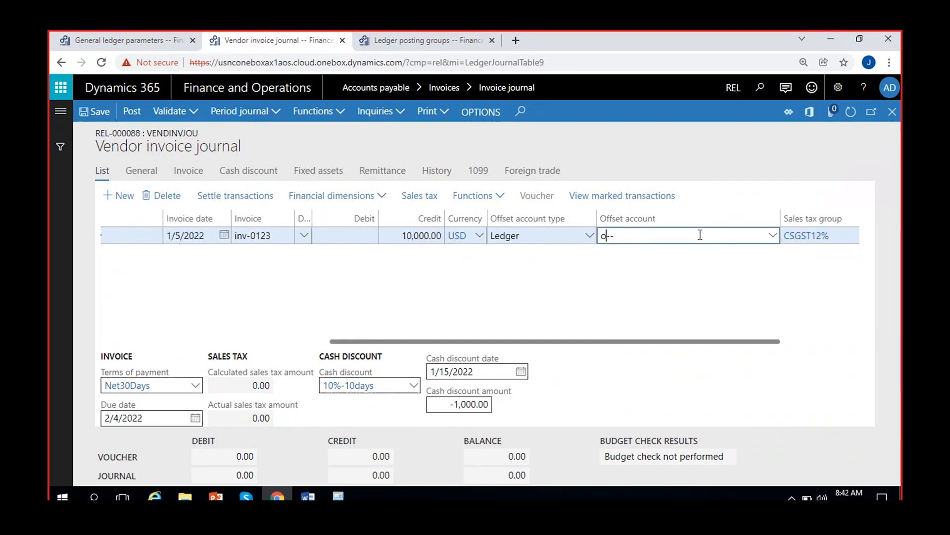
pyautogui.click(773, 235)
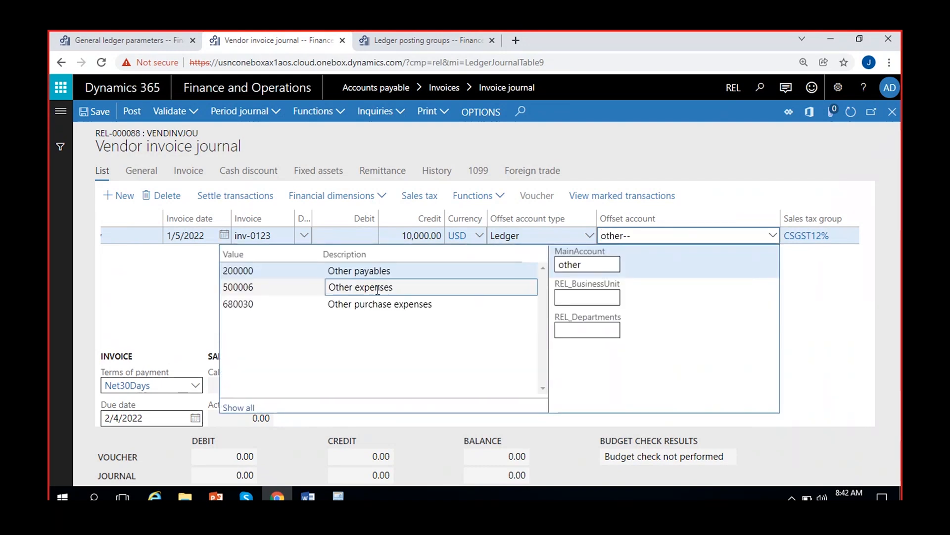
pyautogui.click(381, 286)
pyautogui.click(827, 288)
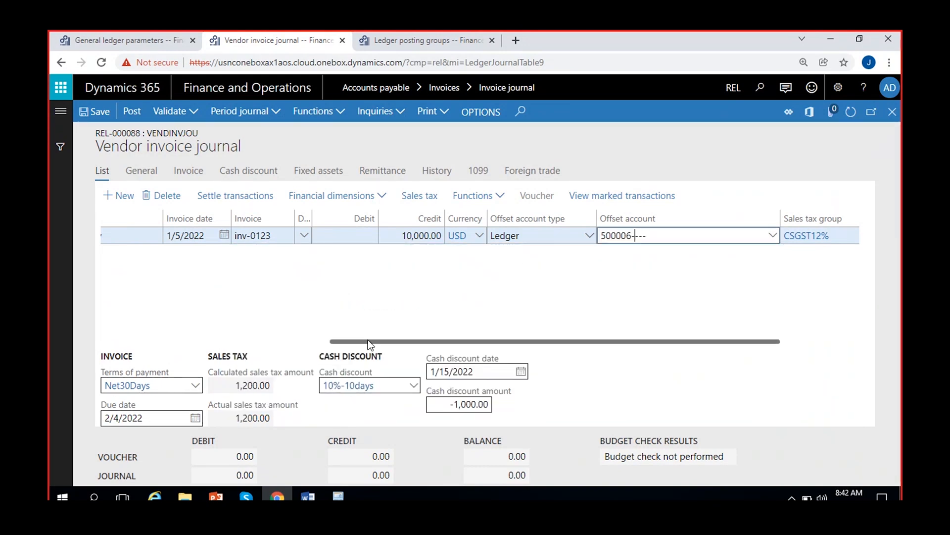
pyautogui.click(96, 110)
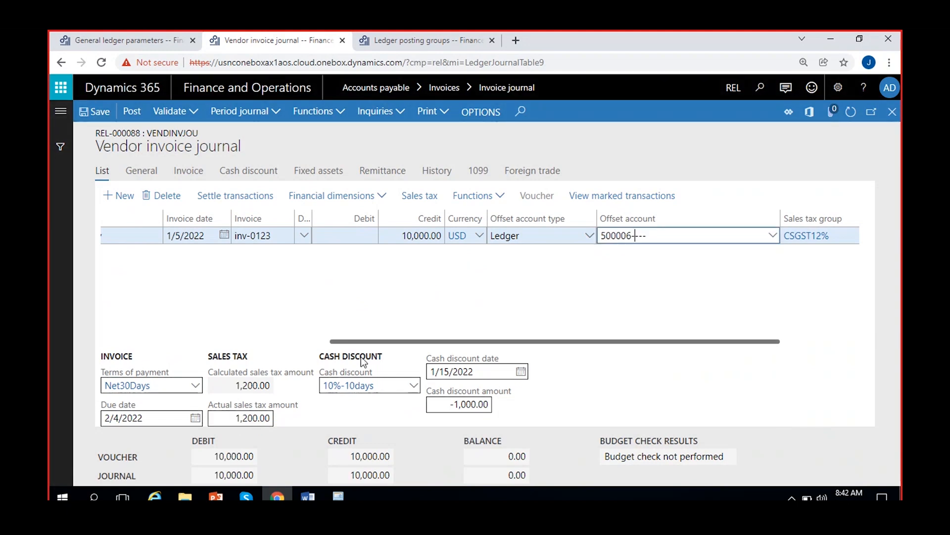
# Check the journal line's sales tax groups and read the description of the customer cash discount calculation option in the general ledger parameters
pyautogui.hscroll(3, 482, 313)
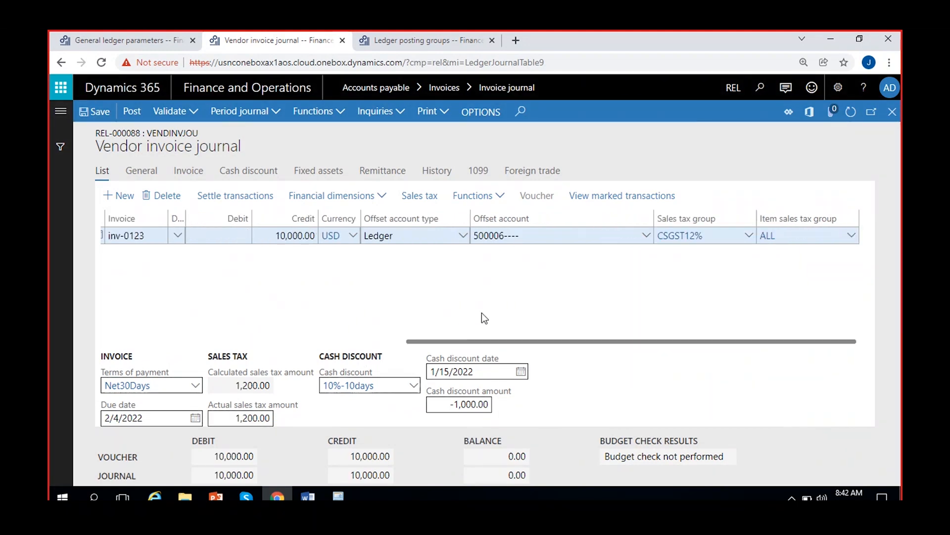
pyautogui.hscroll(-5, 484, 317)
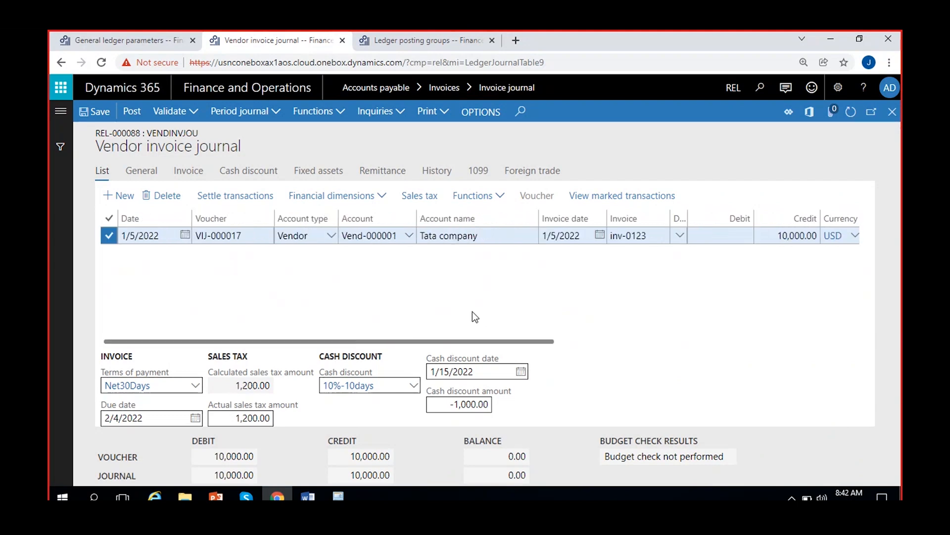
pyautogui.click(107, 34)
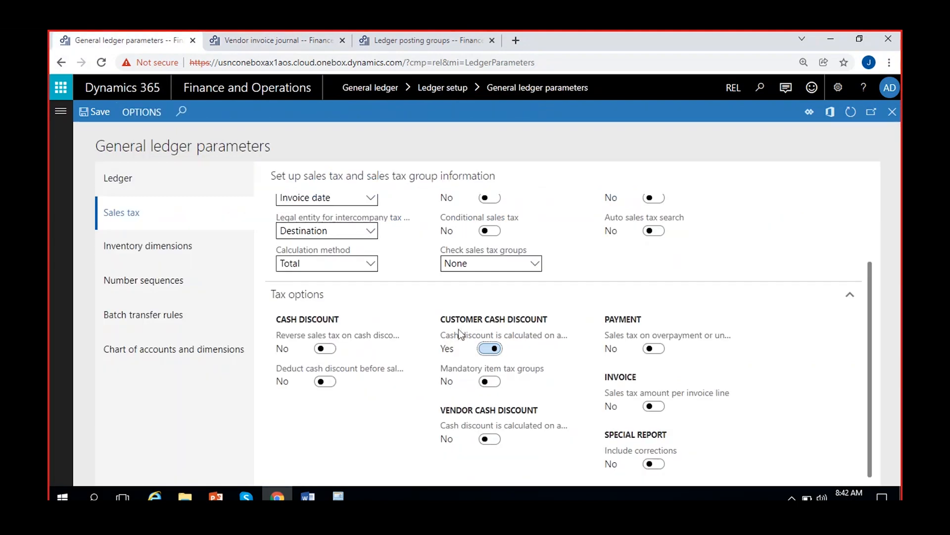
pyautogui.moveTo(463, 340)
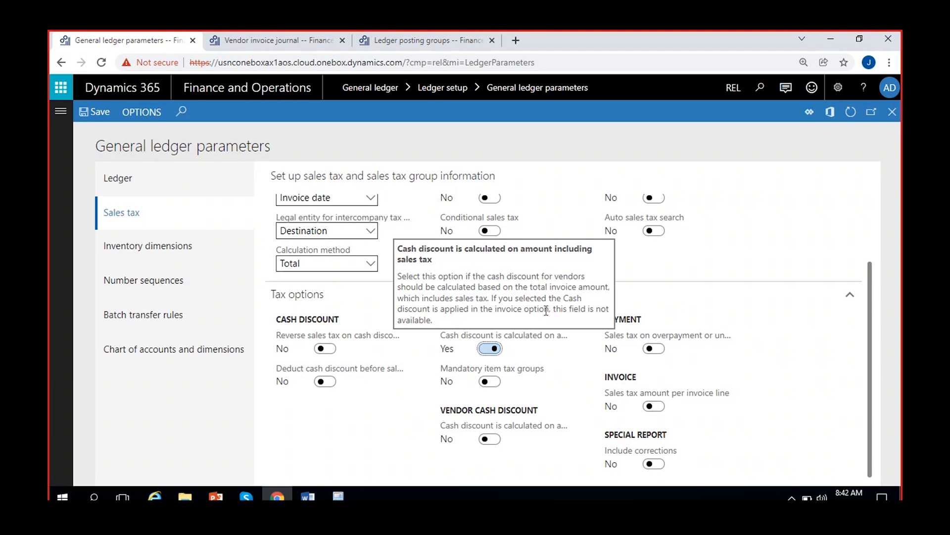
pyautogui.click(552, 366)
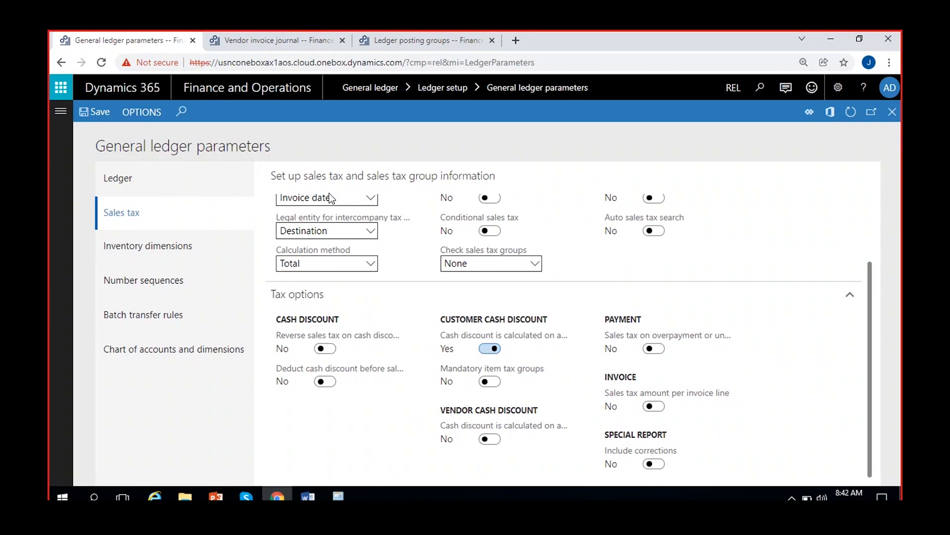
# Save the vendor invoice journal and post it
pyautogui.click(281, 47)
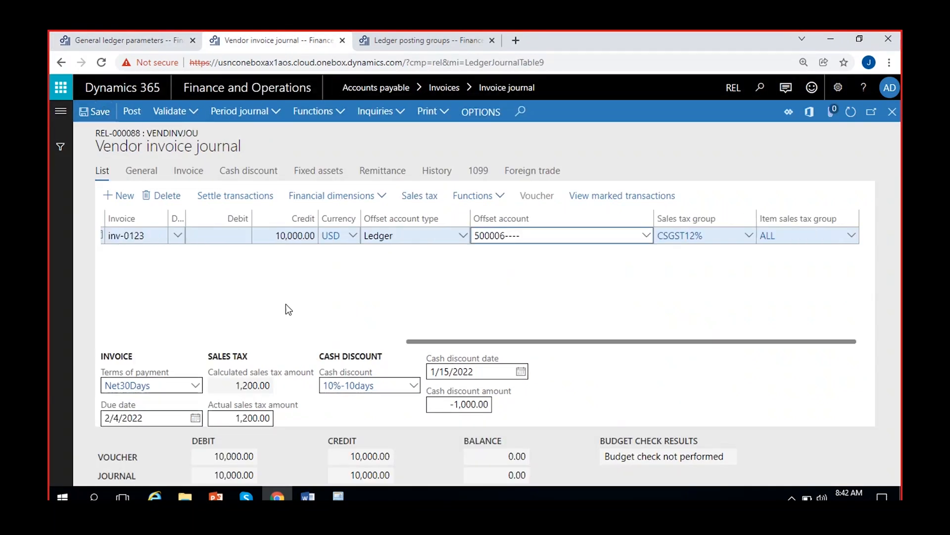
pyautogui.click(101, 111)
pyautogui.moveTo(425, 341); pyautogui.dragTo(248, 297)
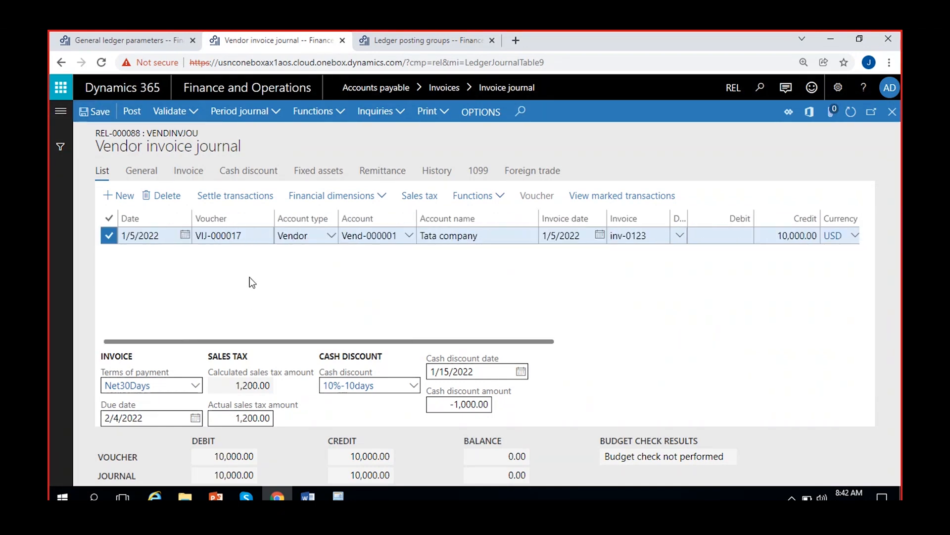
pyautogui.click(131, 111)
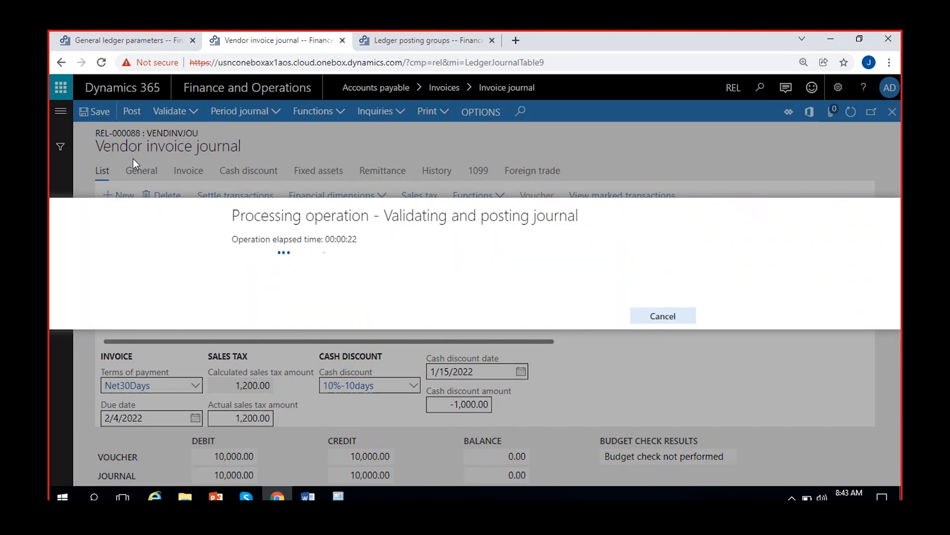
# Close the Ledger posting groups page and switch that browser session's company to REL
pyautogui.click(393, 36)
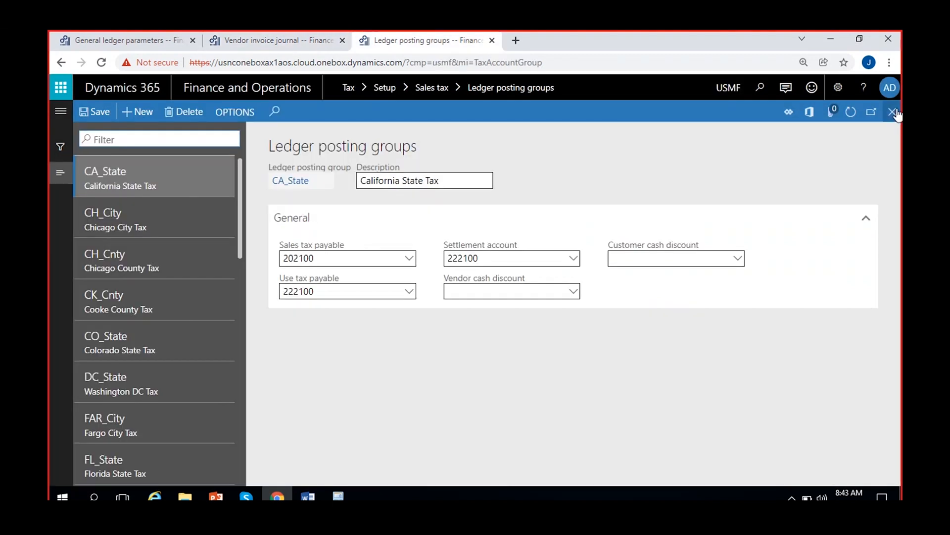
pyautogui.click(897, 113)
pyautogui.click(719, 89)
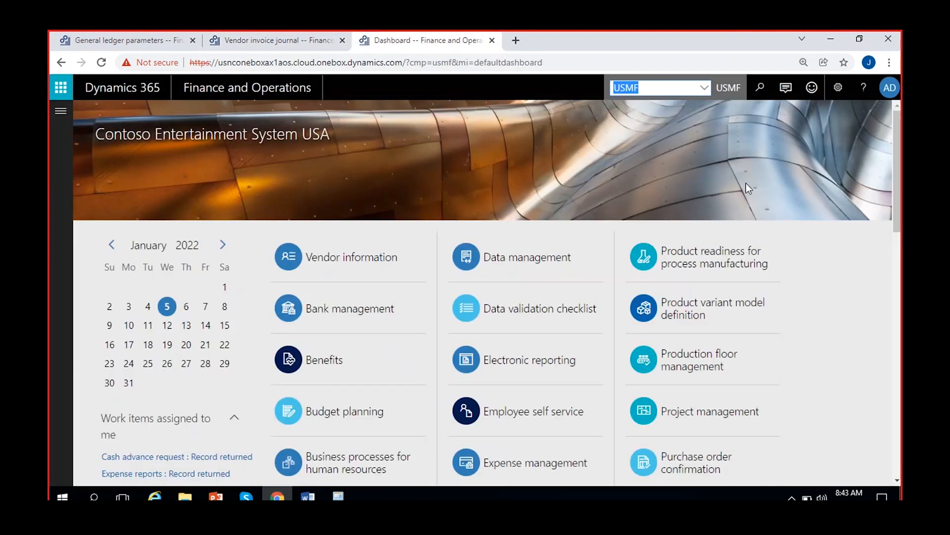
pyautogui.write('REL')
pyautogui.press('Return')
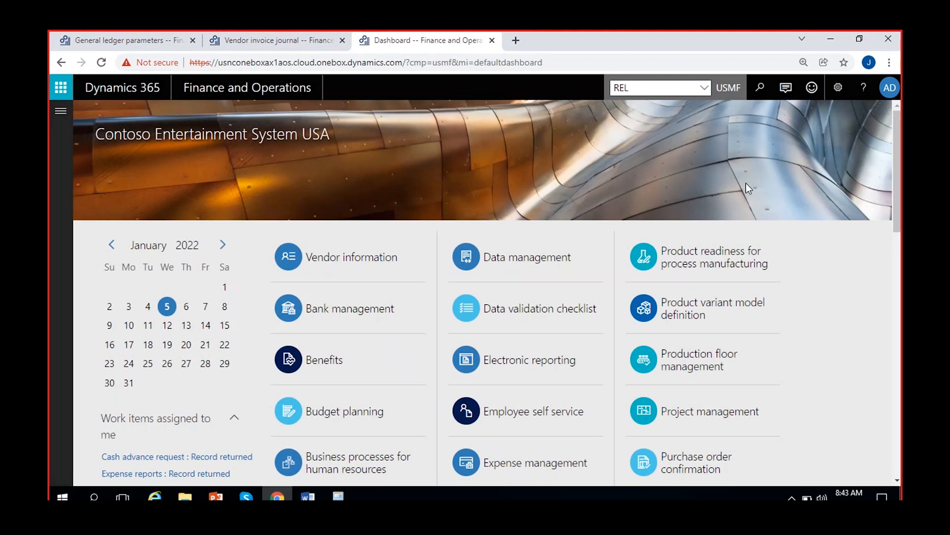
# Open the Payment journal page of Accounts payable in the dashboard session
pyautogui.click(283, 36)
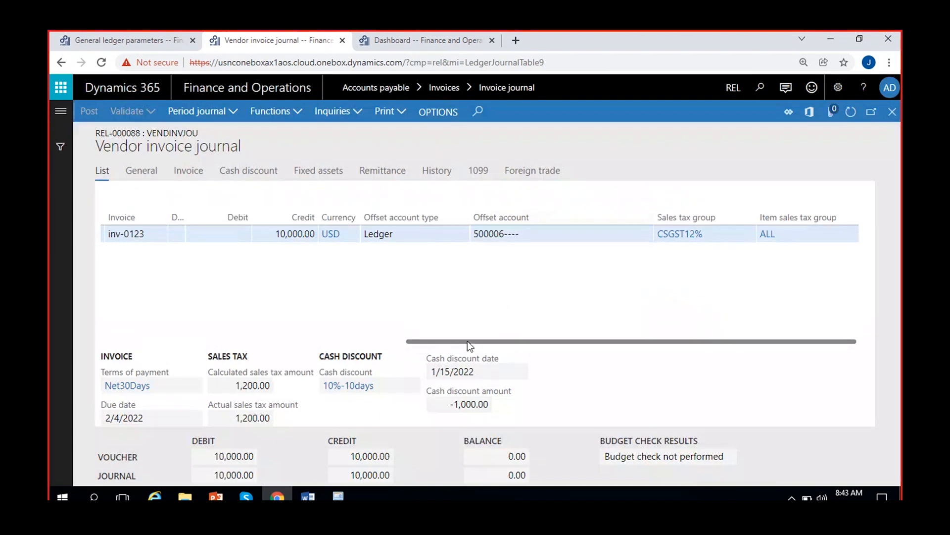
pyautogui.click(419, 39)
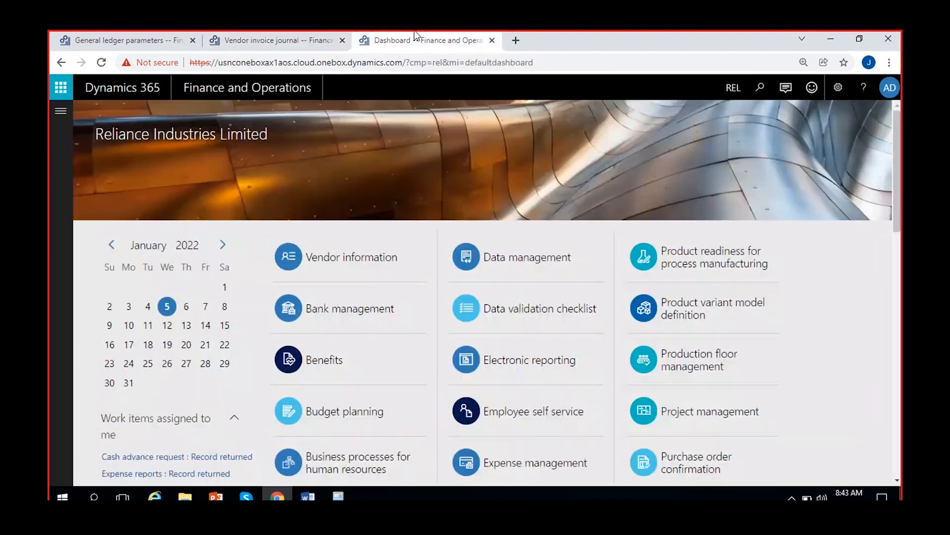
pyautogui.click(61, 111)
pyautogui.scroll(6, 122, 346)
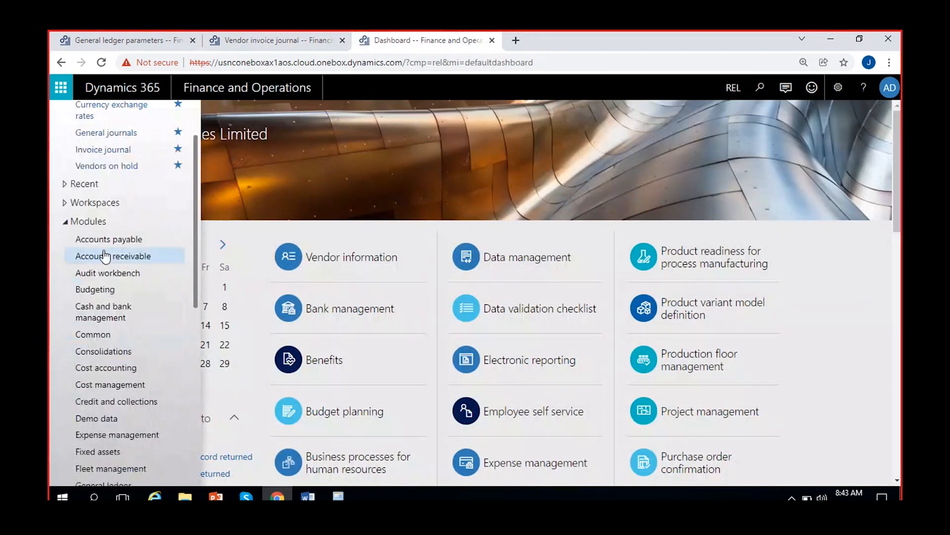
pyautogui.click(89, 222)
pyautogui.click(105, 292)
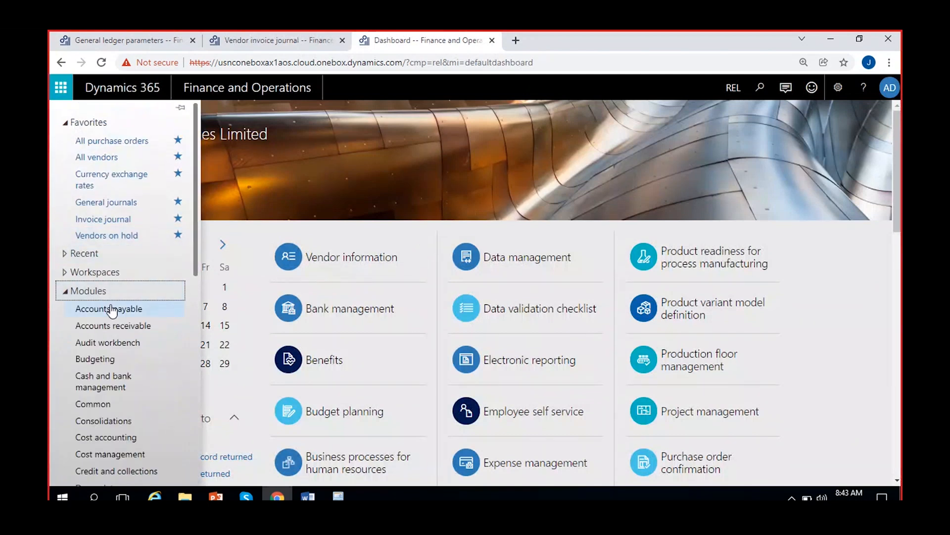
pyautogui.click(111, 308)
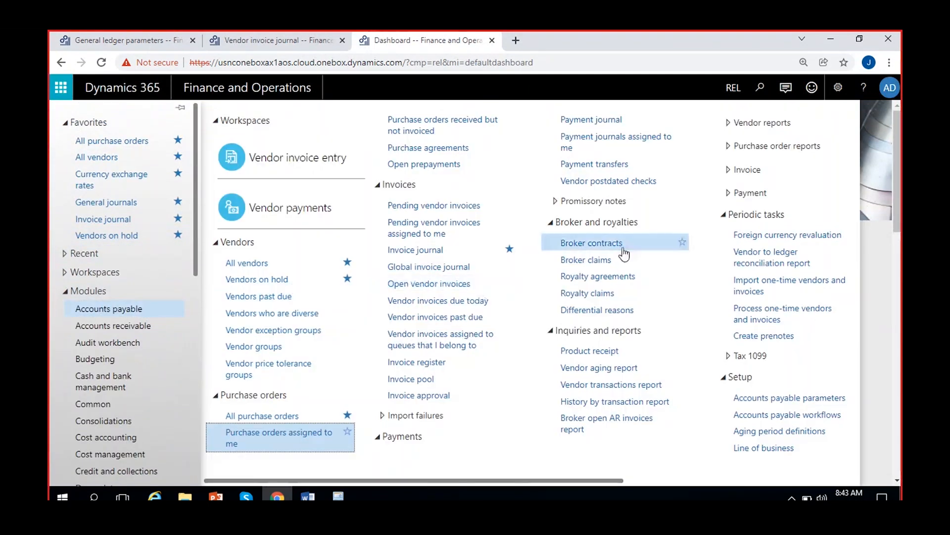
pyautogui.click(582, 121)
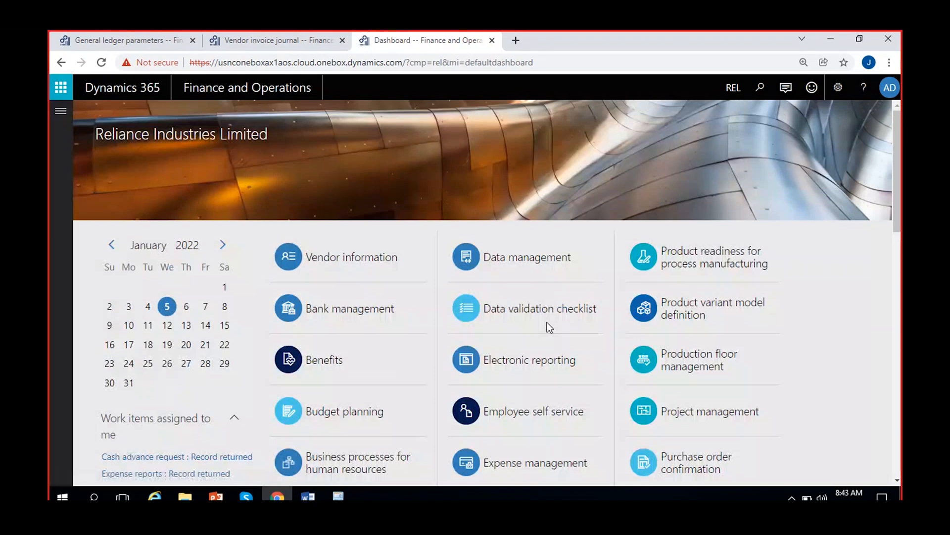
# Create a payment journal with the name VendPayJou and open its lines
pyautogui.click(137, 112)
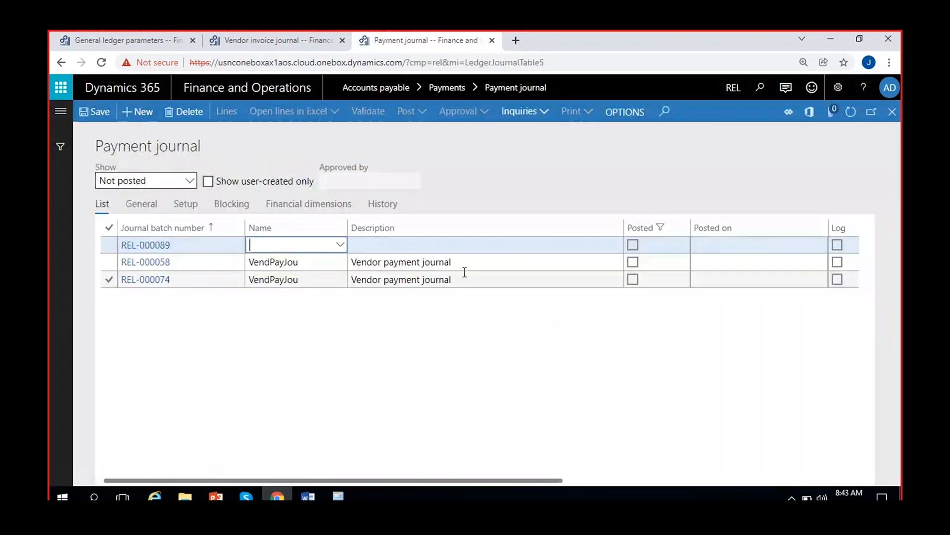
pyautogui.click(341, 246)
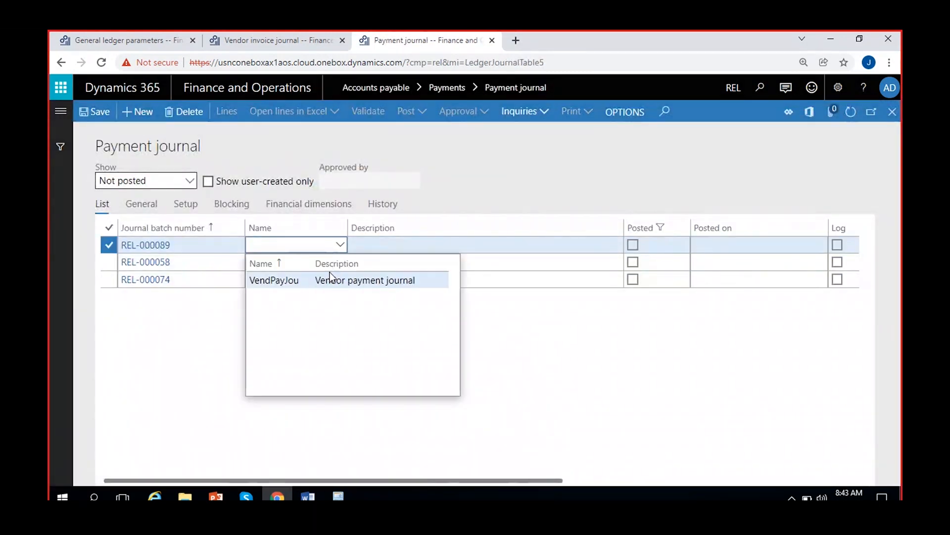
pyautogui.click(401, 278)
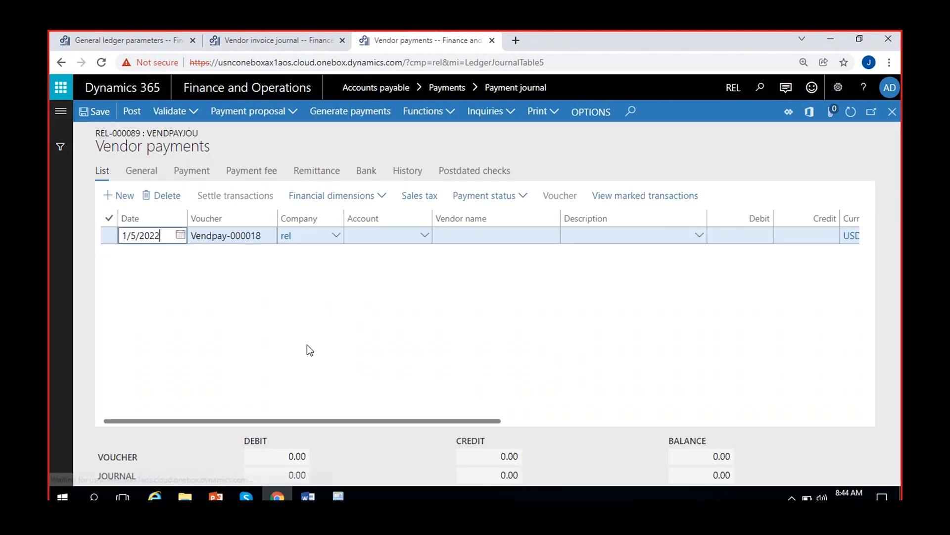
# Select Tata company as the payment line's vendor account and mark invoice inv-0123 in its settle transactions
pyautogui.click(421, 238)
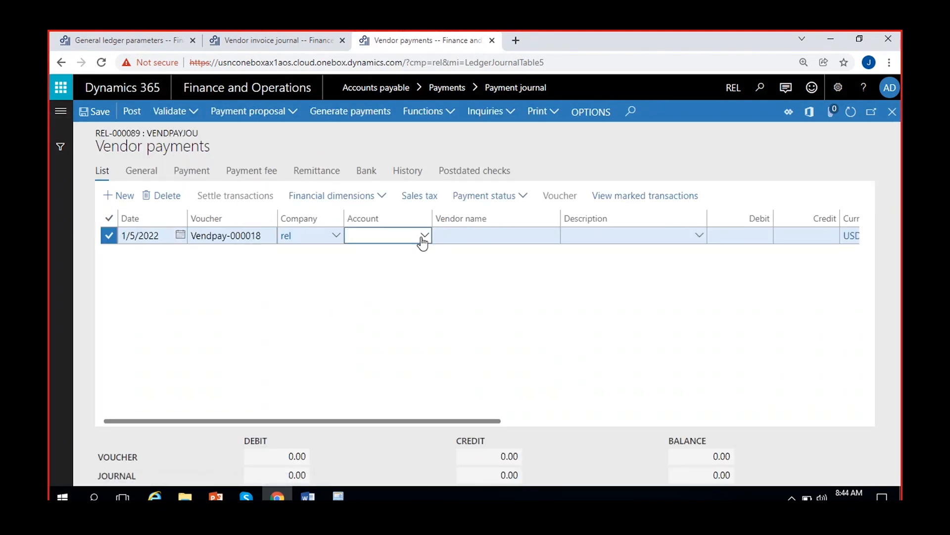
pyautogui.click(424, 236)
pyautogui.click(391, 269)
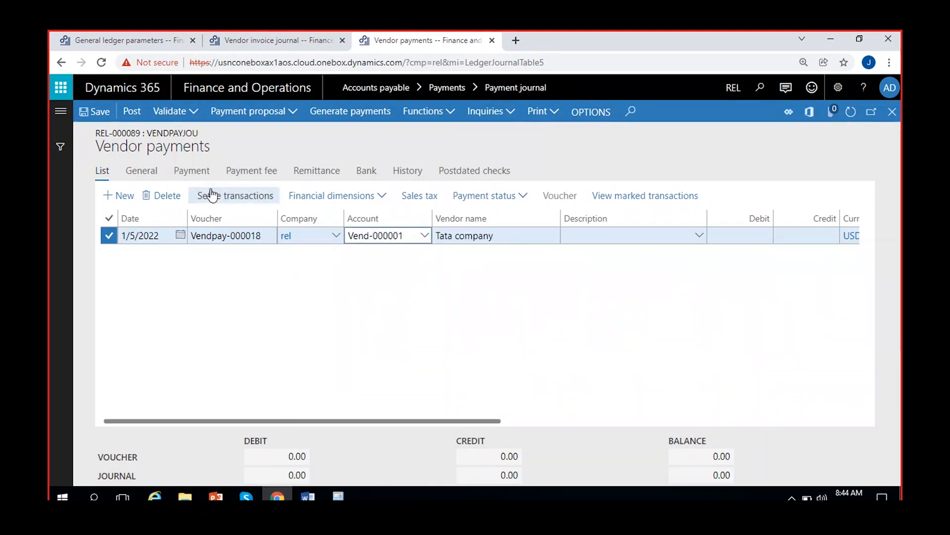
pyautogui.click(215, 198)
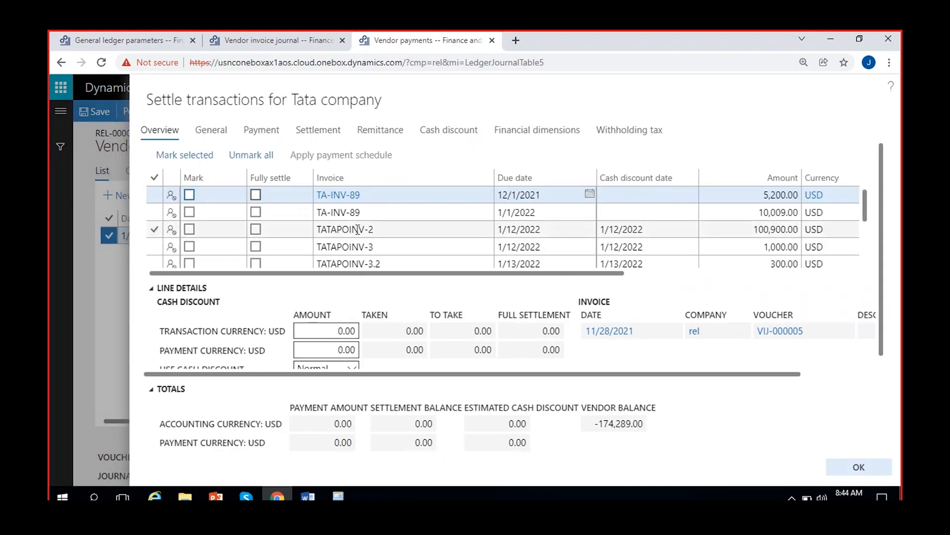
pyautogui.scroll(-3, 358, 229)
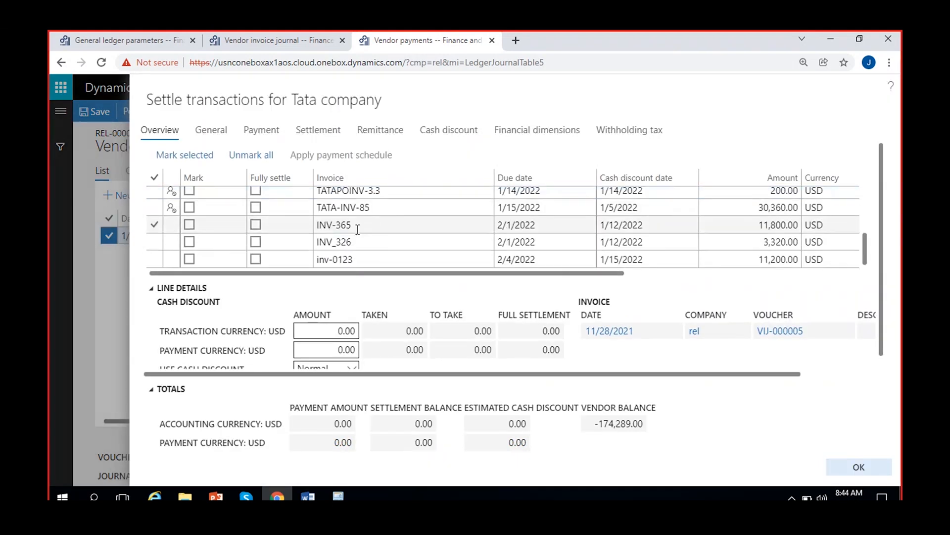
pyautogui.click(189, 259)
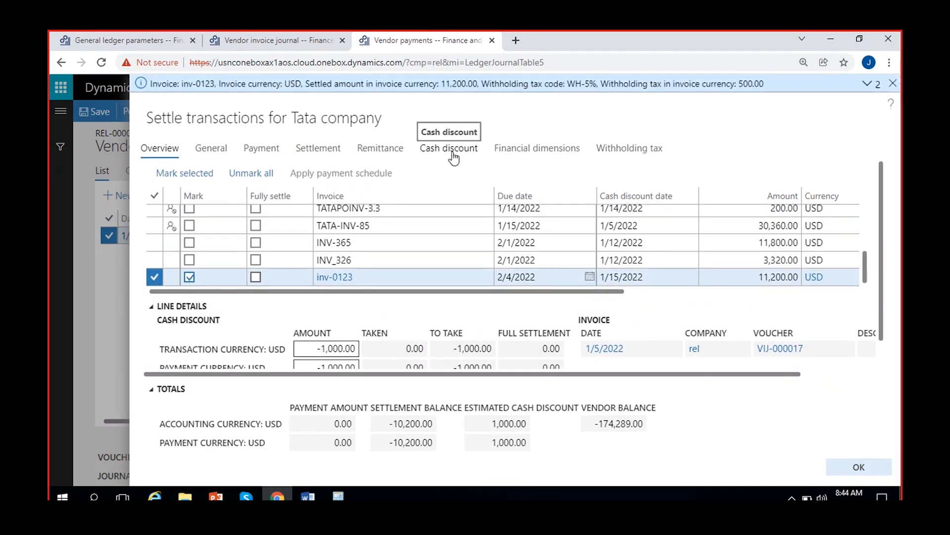
# Review the cash discount dates and amounts for inv-0123, widening the column for the amount in transaction currency
pyautogui.click(454, 156)
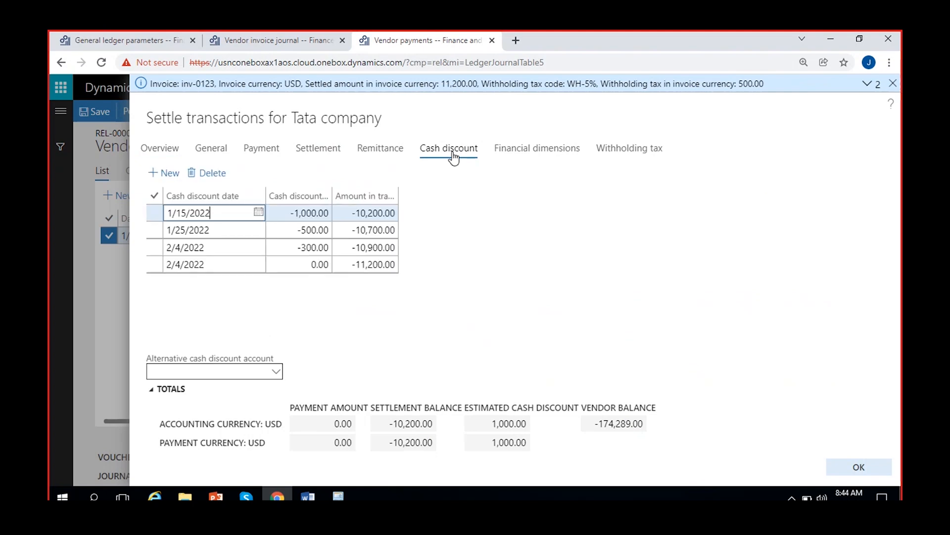
pyautogui.click(303, 214)
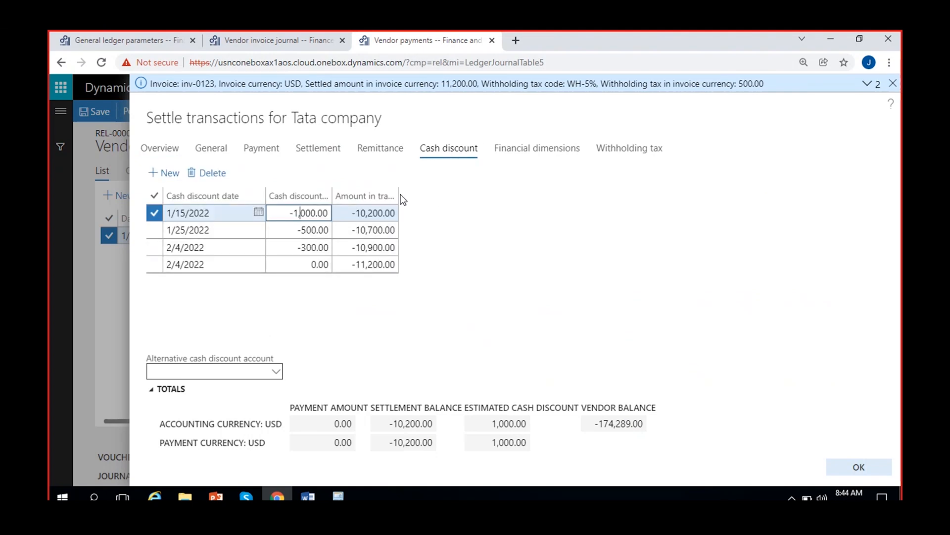
pyautogui.moveTo(397, 194); pyautogui.dragTo(459, 193)
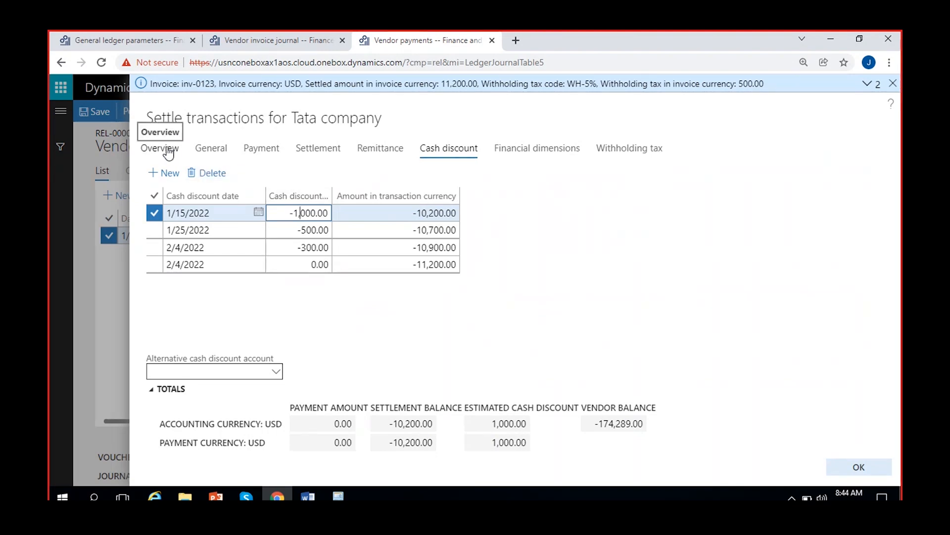
pyautogui.click(407, 211)
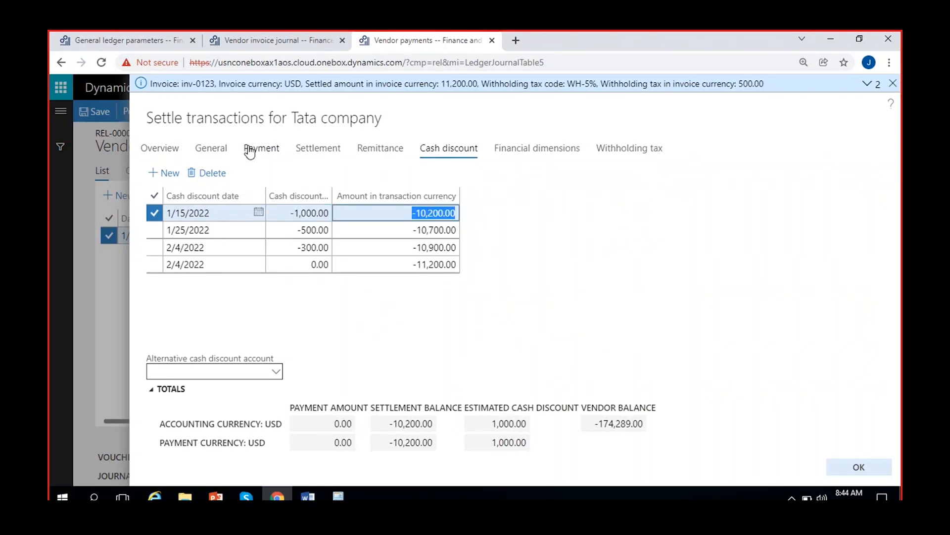
pyautogui.click(157, 148)
# Check the amounts include sales tax setting and the customer cash discount option in the general ledger sales tax parameters
pyautogui.click(169, 41)
pyautogui.click(489, 349)
pyautogui.moveTo(527, 336)
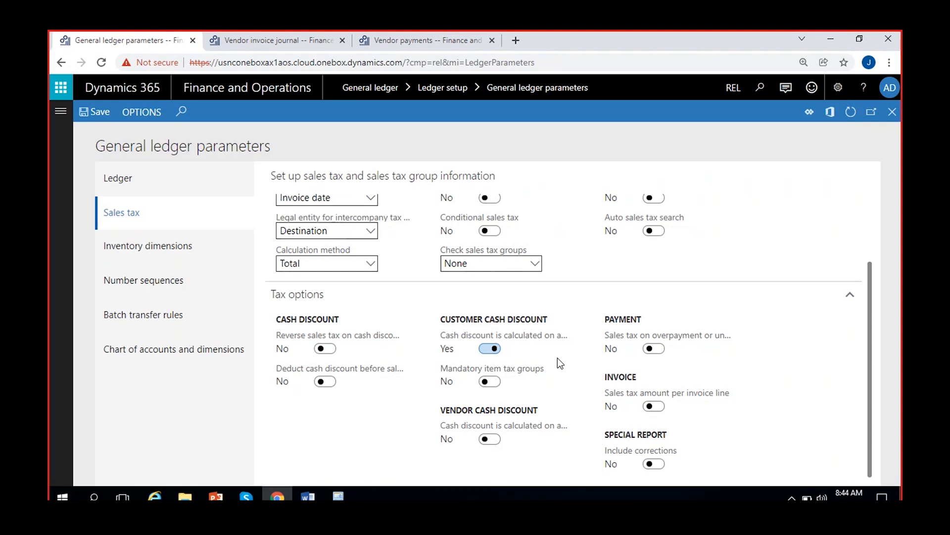
pyautogui.scroll(2, 558, 358)
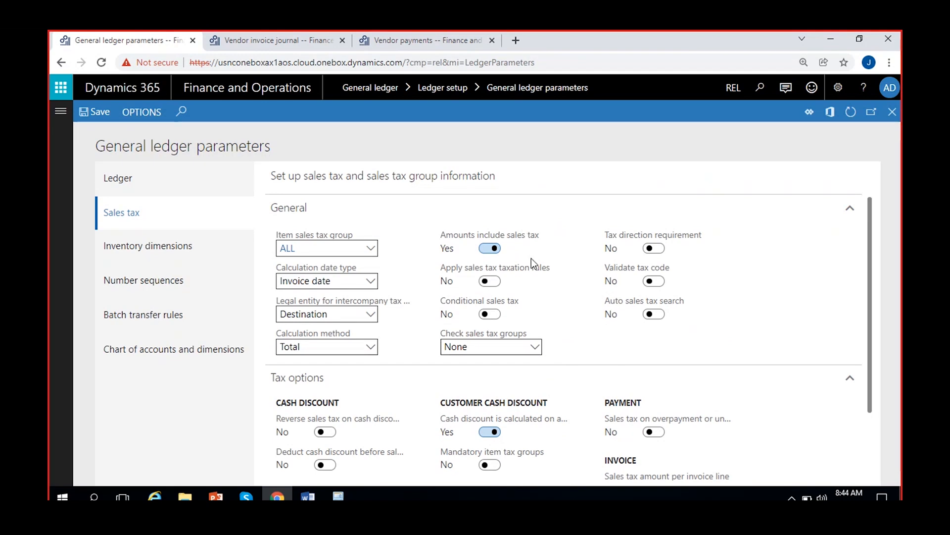
pyautogui.scroll(-2, 531, 257)
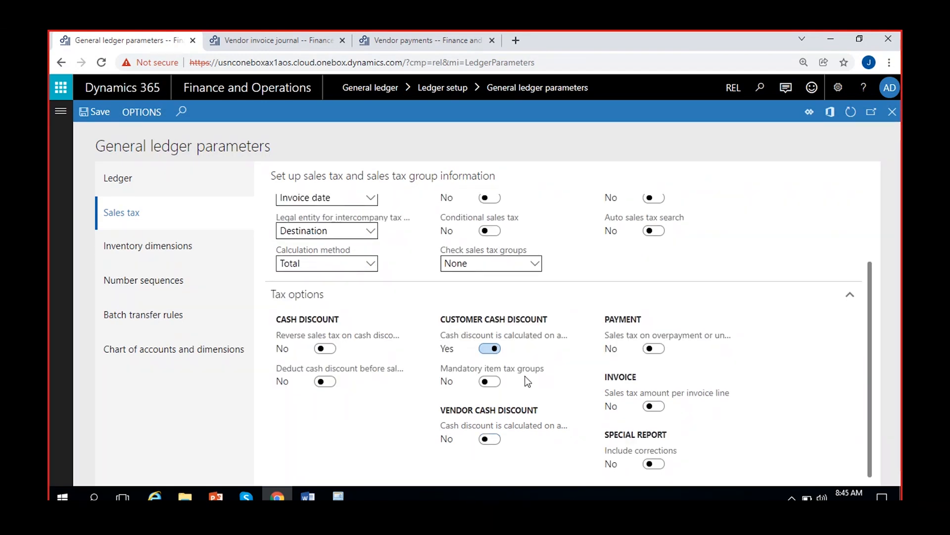
# Close the posted invoice journal, check the sales tax setup of journal REL-000086, and open that journal's lines
pyautogui.click(286, 33)
pyautogui.click(893, 111)
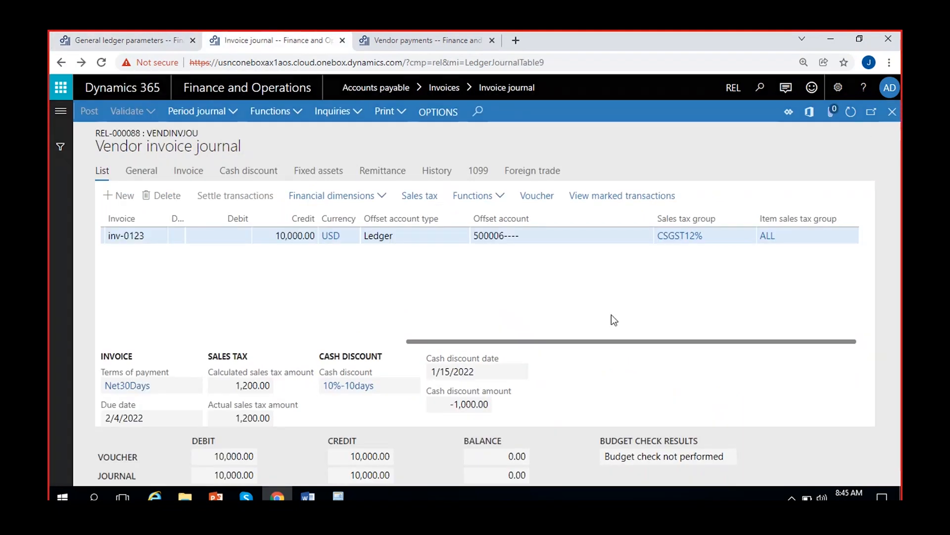
pyautogui.click(409, 248)
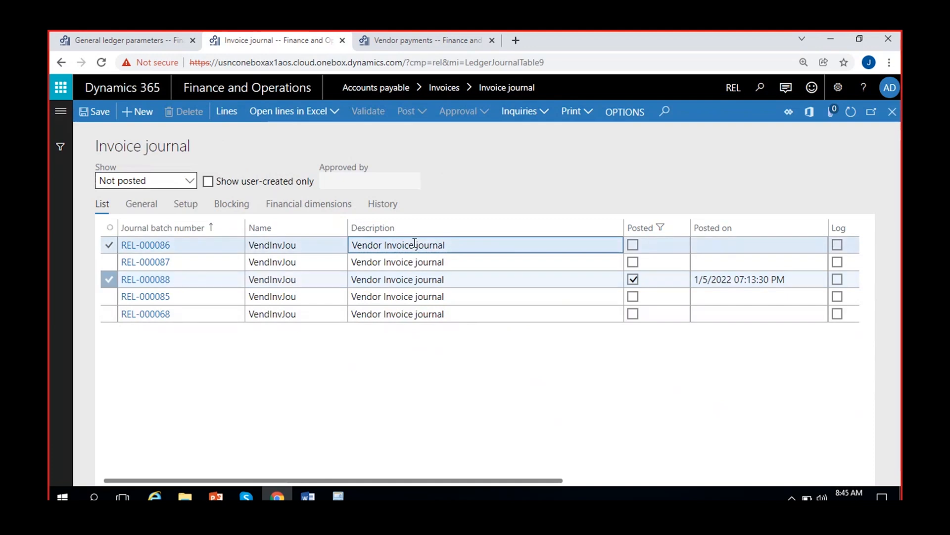
pyautogui.click(179, 207)
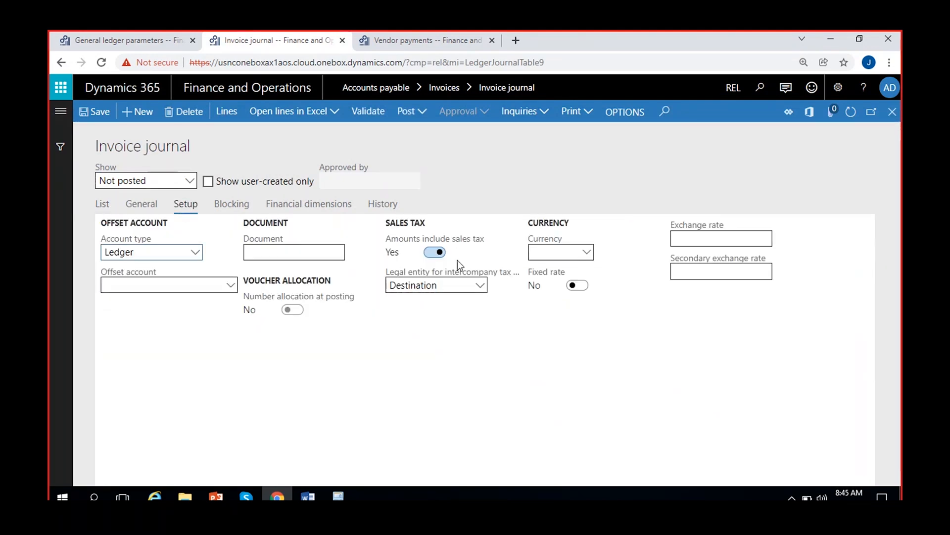
pyautogui.click(103, 208)
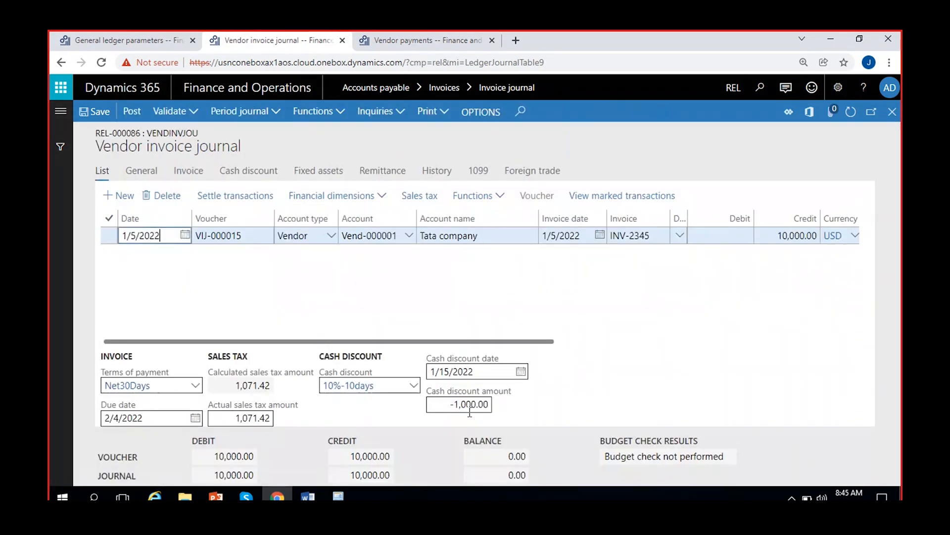
# Examine the actual sales tax amount and cash discount amount on the INV-2345 journal line
pyautogui.click(487, 403)
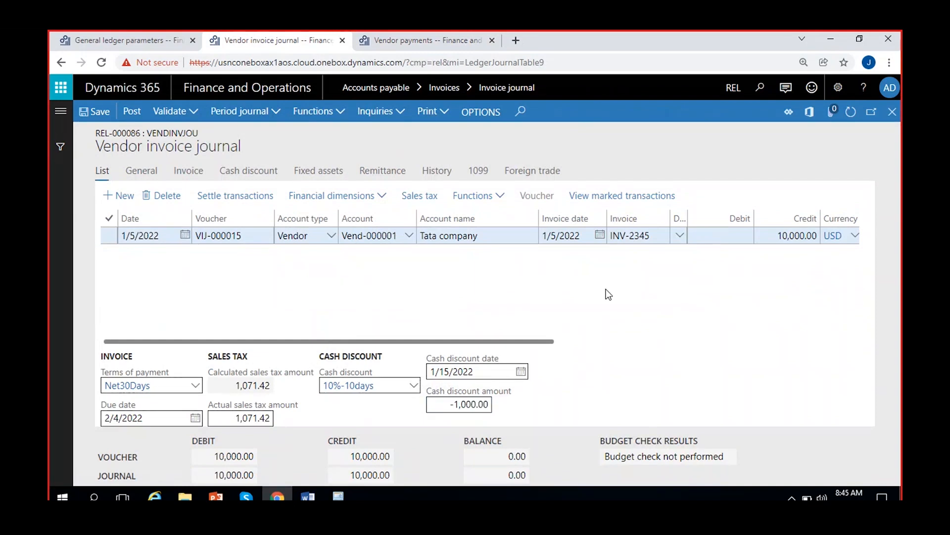
pyautogui.hscroll(2, 588, 324)
pyautogui.click(681, 234)
pyautogui.click(692, 263)
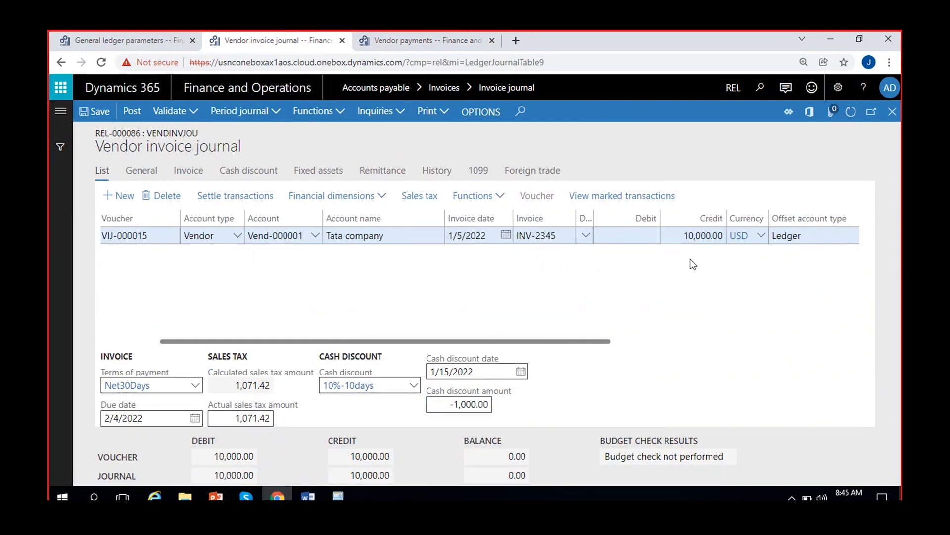
pyautogui.click(231, 417)
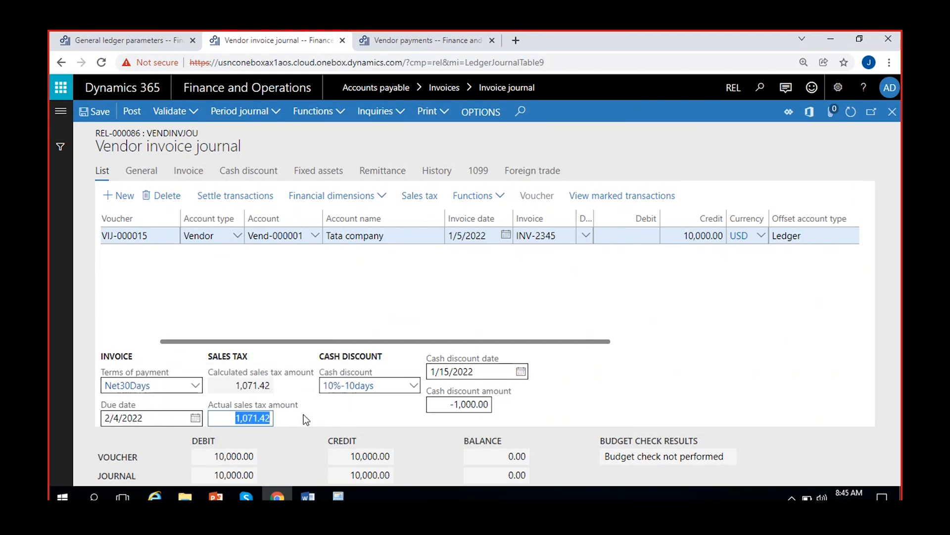
pyautogui.click(446, 401)
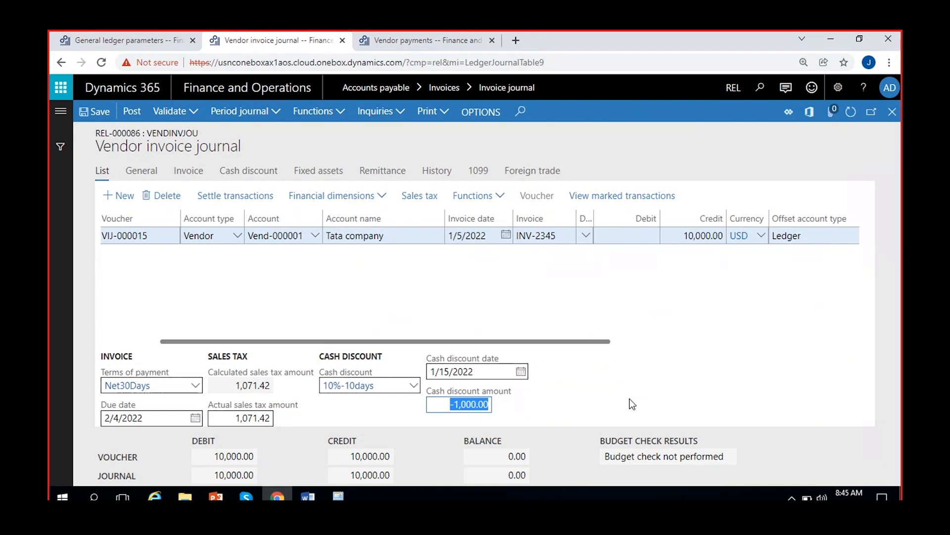
pyautogui.click(520, 399)
pyautogui.click(445, 402)
pyautogui.click(588, 405)
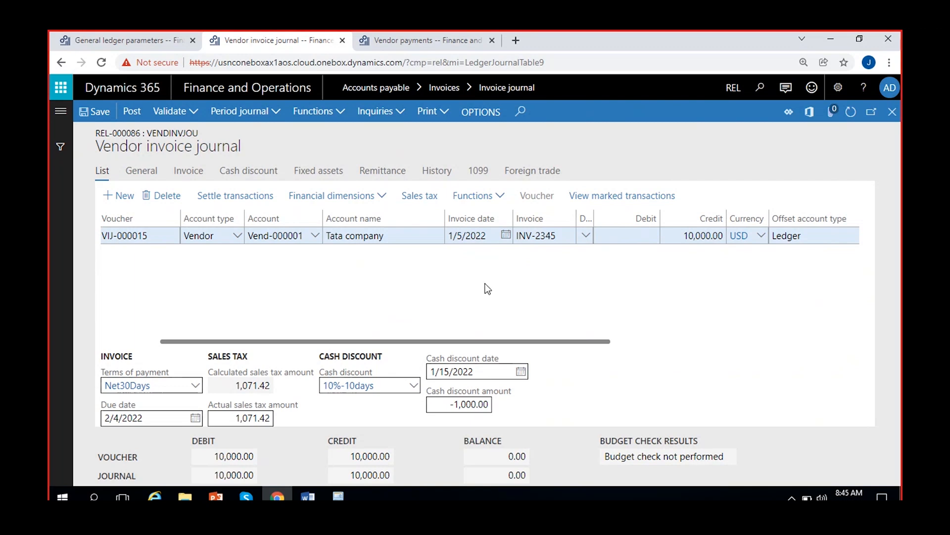
# Turn on the vendor cash discount calculation option in the general ledger parameters, save, and return to the vendor invoice journal
pyautogui.click(146, 40)
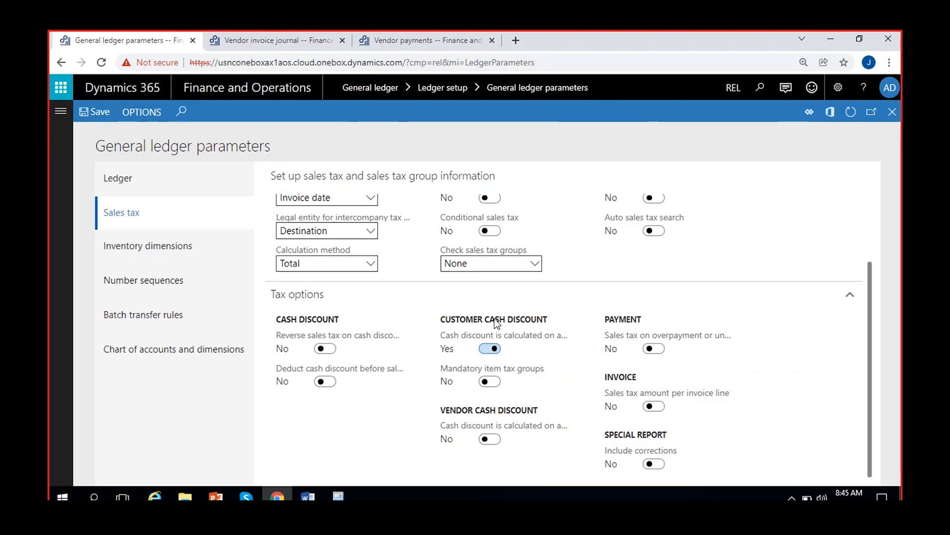
pyautogui.click(496, 440)
pyautogui.moveTo(465, 427)
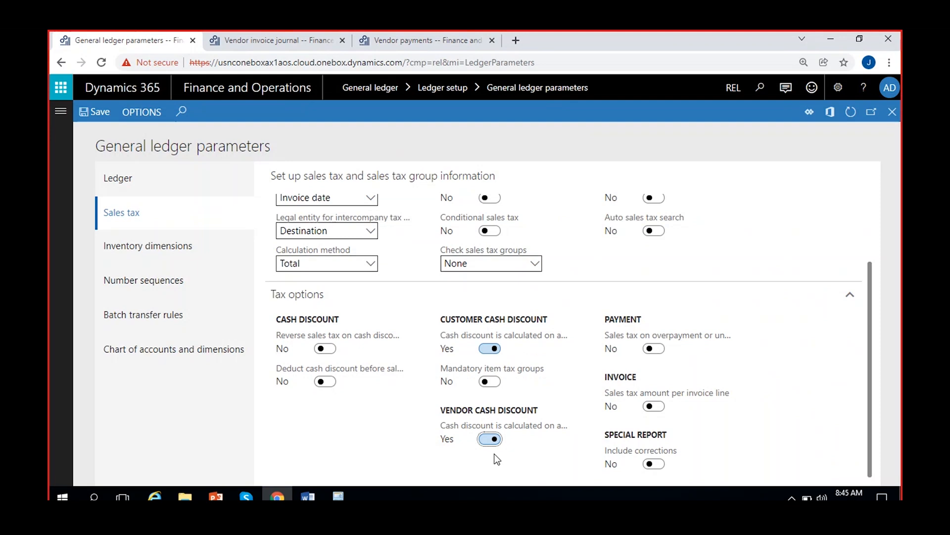
pyautogui.click(277, 40)
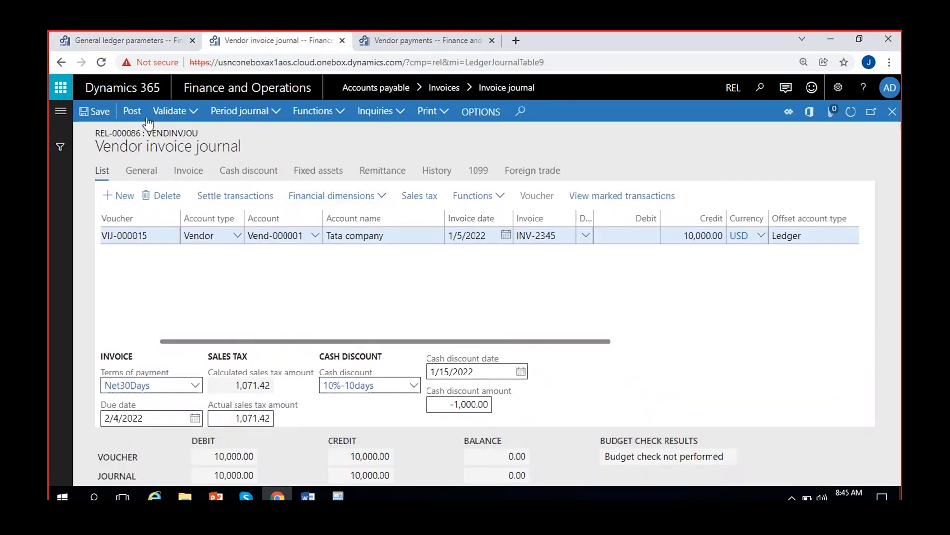
pyautogui.click(131, 41)
pyautogui.click(98, 113)
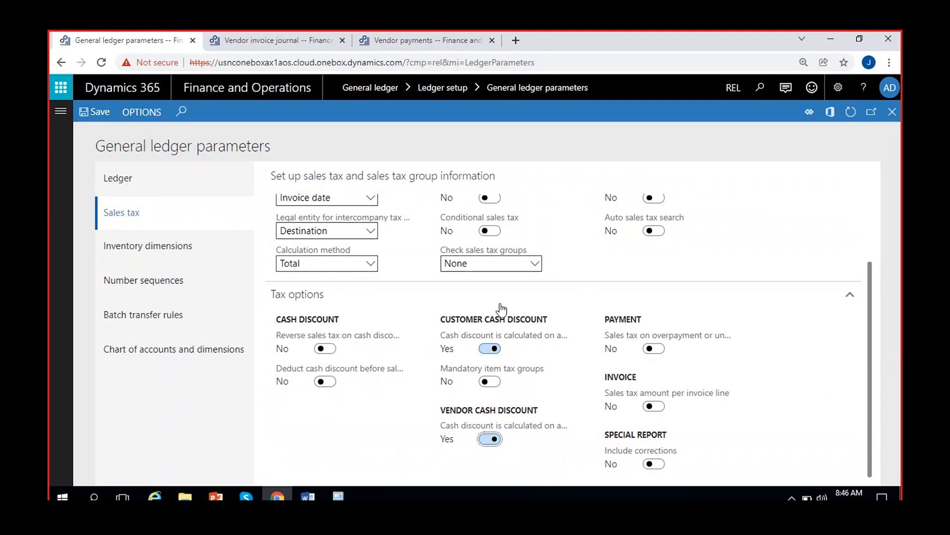
pyautogui.click(266, 44)
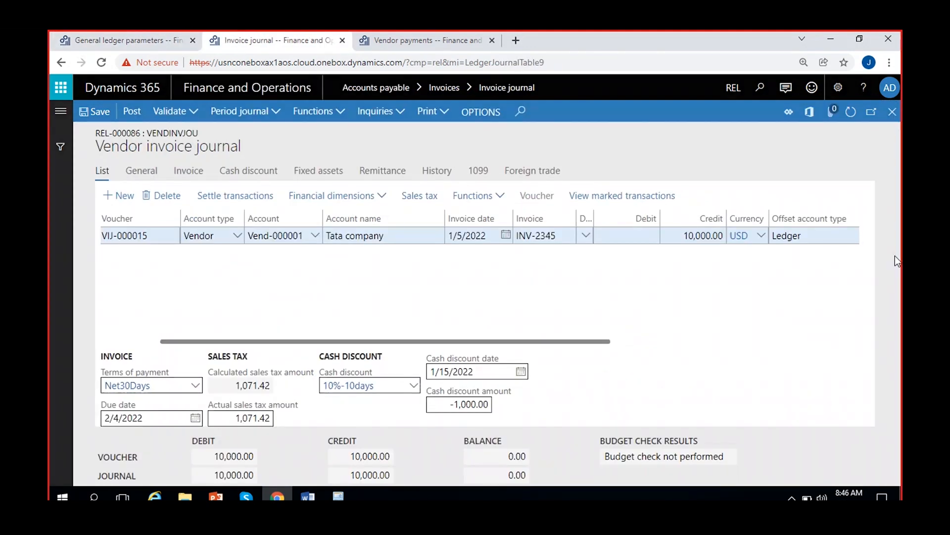
# Close the current journal lines, create a new invoice journal with the name VendInvJou, and open its lines
pyautogui.press('Escape')
pyautogui.click(139, 112)
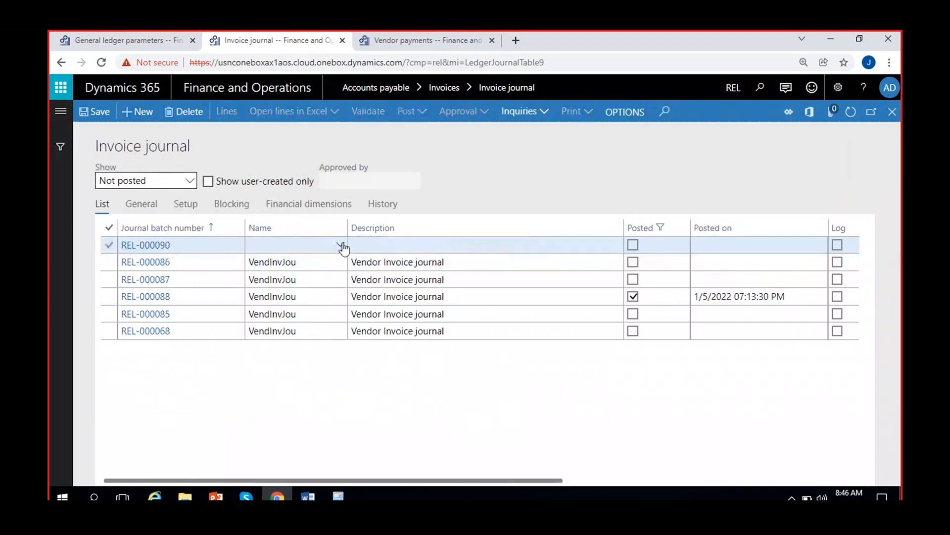
pyautogui.click(340, 244)
pyautogui.click(329, 278)
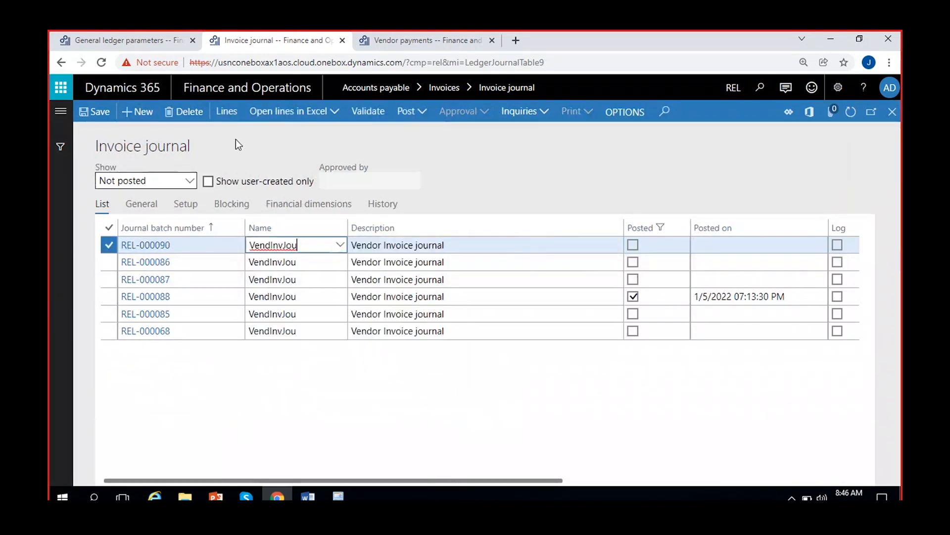
pyautogui.click(235, 121)
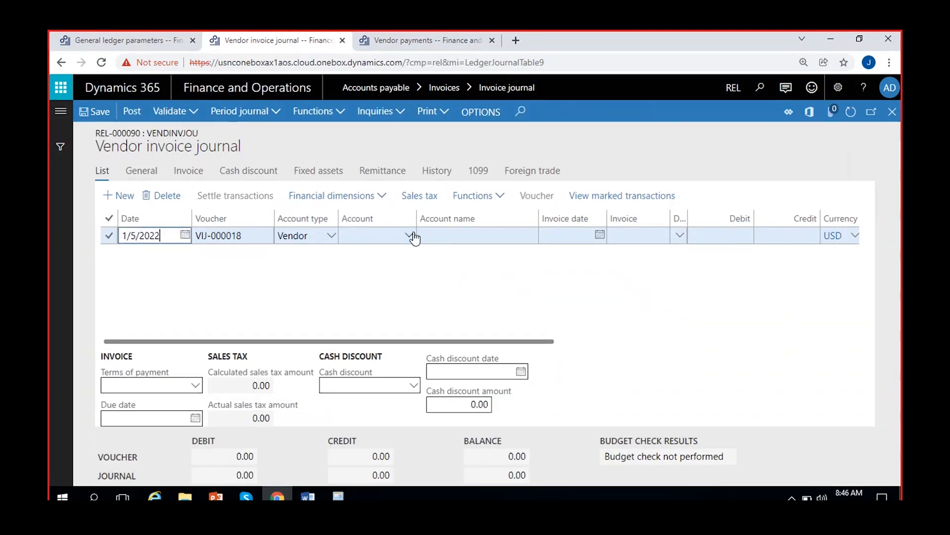
# Select the Tata company vendor account on the journal line and enter invoice date 1/5/2022 and invoice INV_568996
pyautogui.click(414, 236)
pyautogui.click(417, 272)
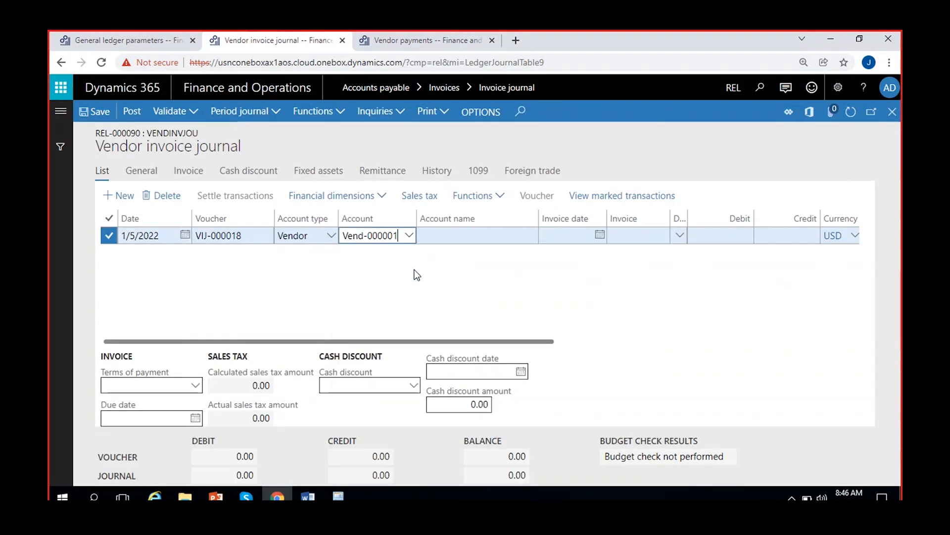
pyautogui.click(506, 235)
pyautogui.click(523, 324)
pyautogui.click(544, 237)
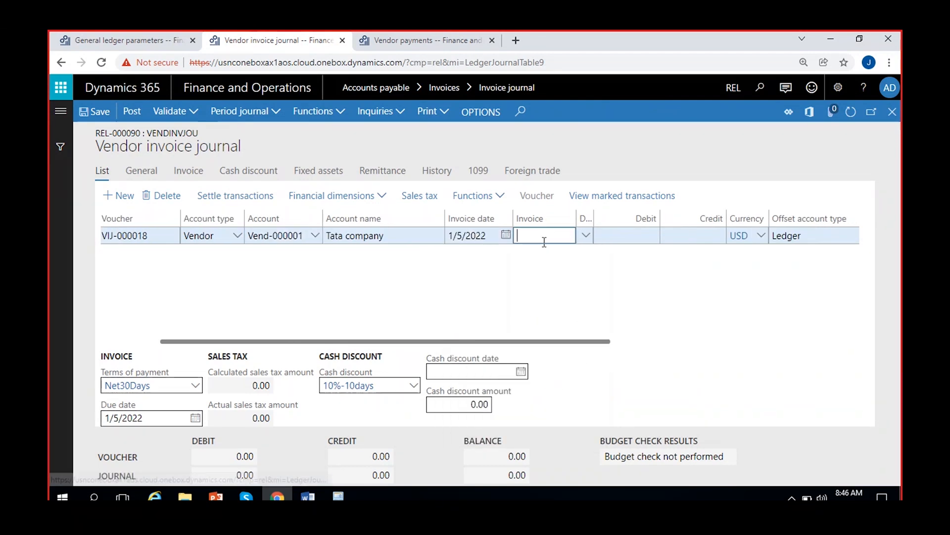
pyautogui.write('INV_568996')
pyautogui.click(595, 327)
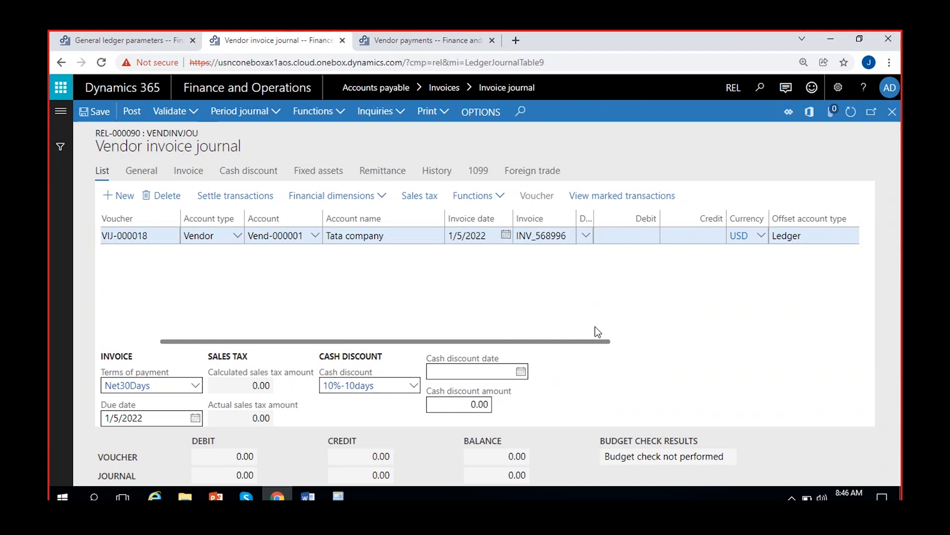
# Enter a credit of 10,000 with the Other payables main account 200000 as offset account, and save the line
pyautogui.click(682, 237)
pyautogui.write('10000')
pyautogui.click(667, 286)
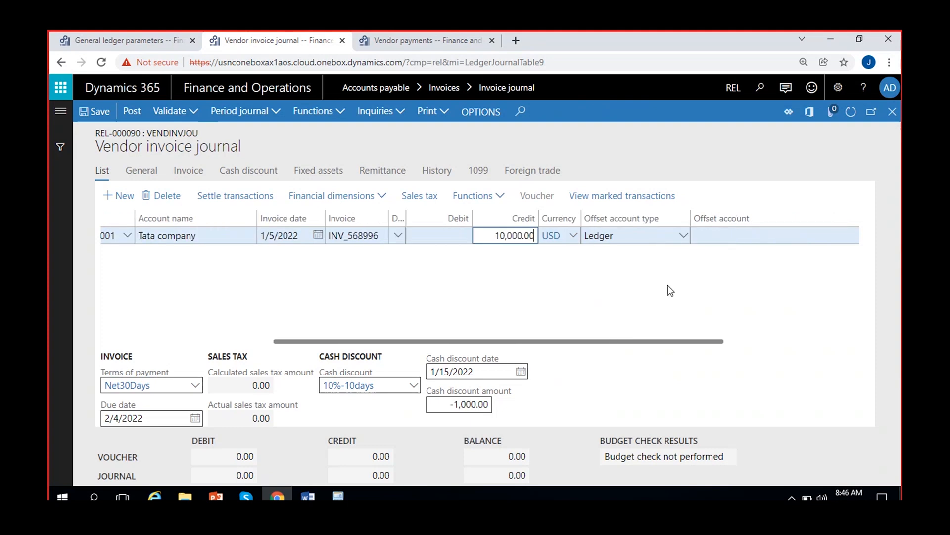
pyautogui.click(773, 236)
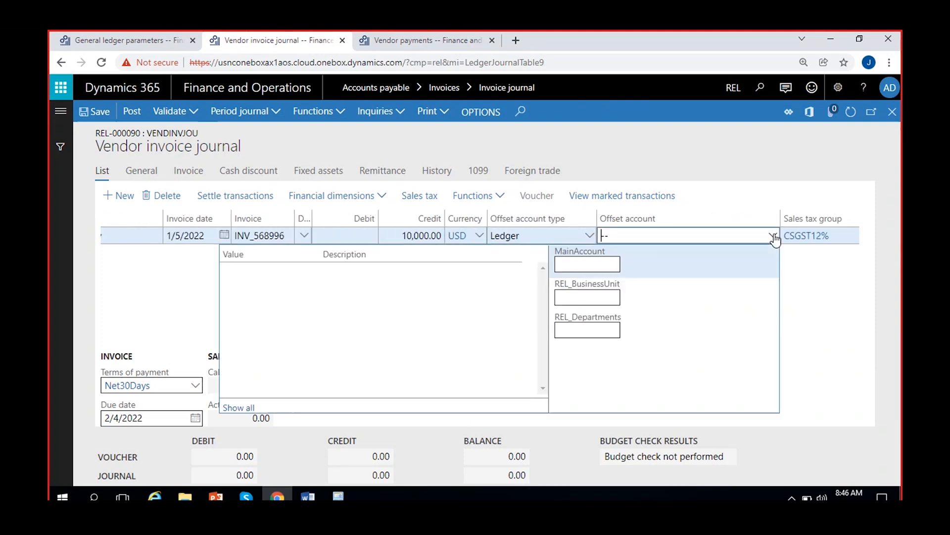
pyautogui.write('oth')
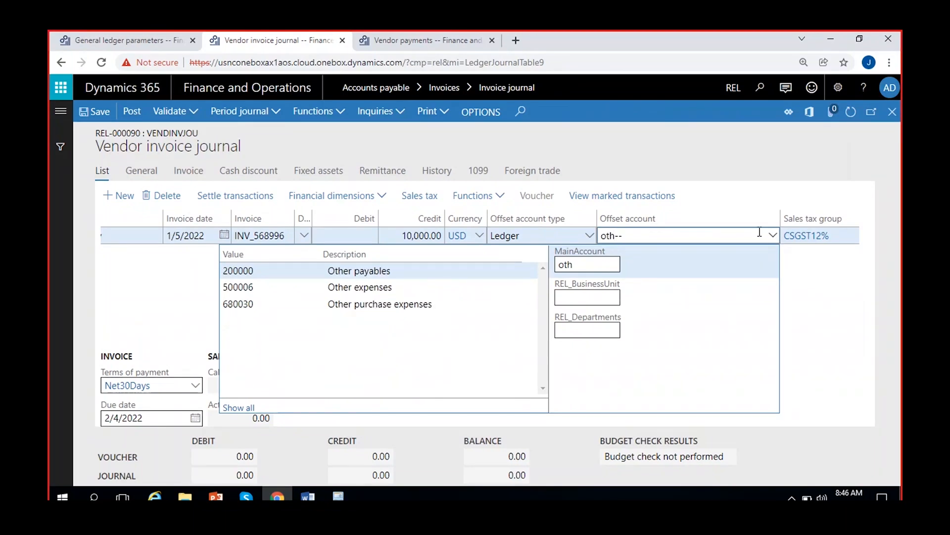
pyautogui.click(359, 271)
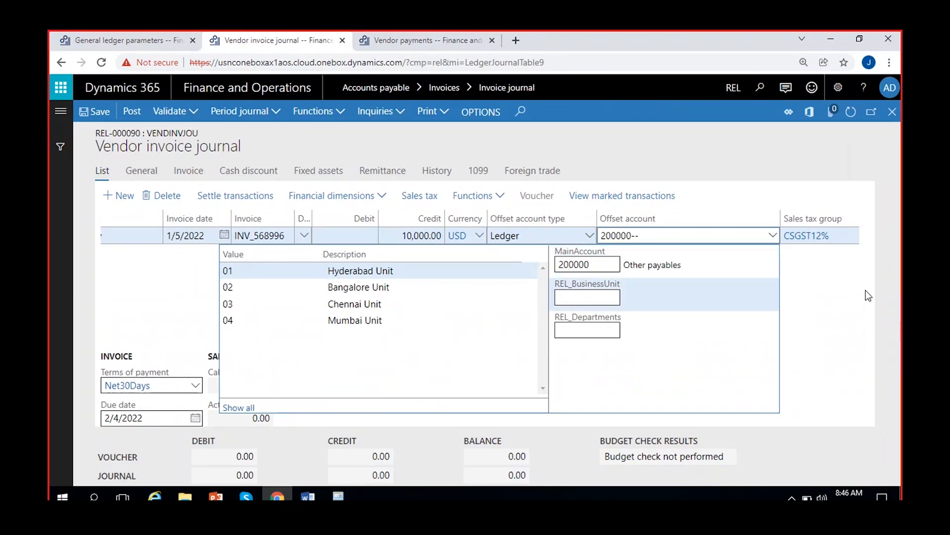
pyautogui.click(844, 293)
pyautogui.click(99, 113)
# Examine the cash discount amount calculated for the INV_568996 journal line
pyautogui.click(461, 403)
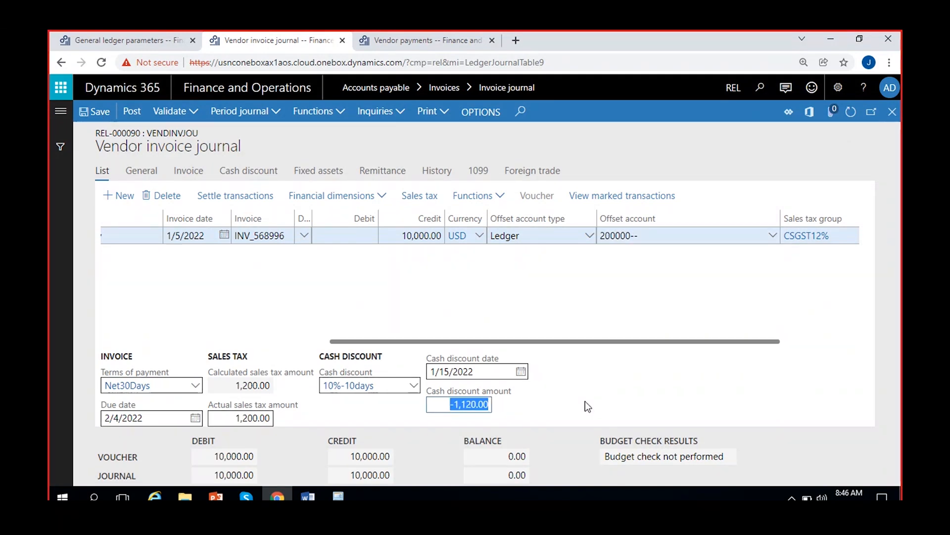
pyautogui.click(483, 418)
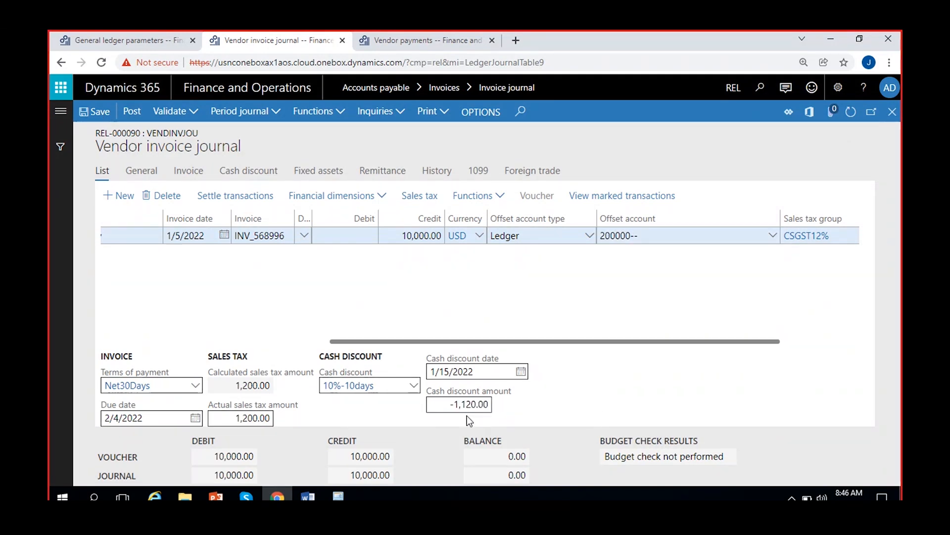
pyautogui.click(444, 404)
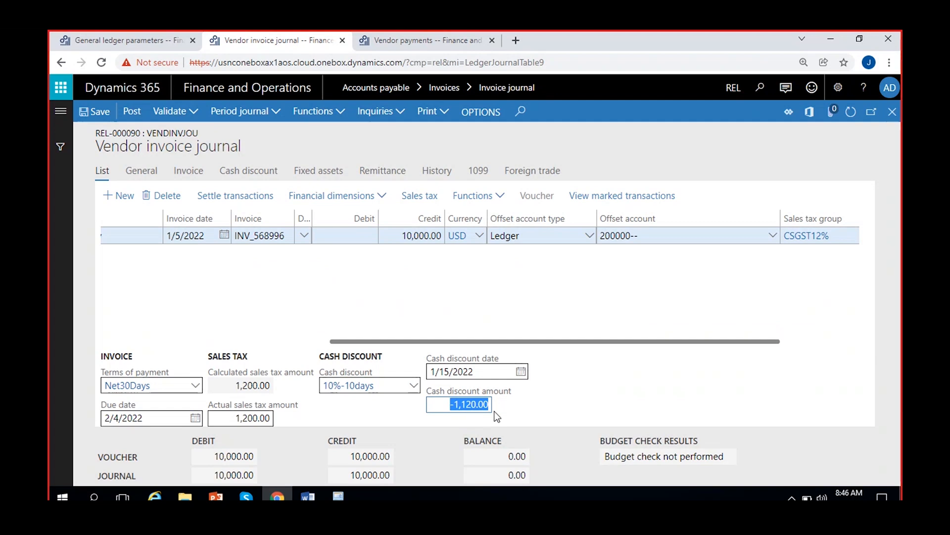
pyautogui.click(507, 416)
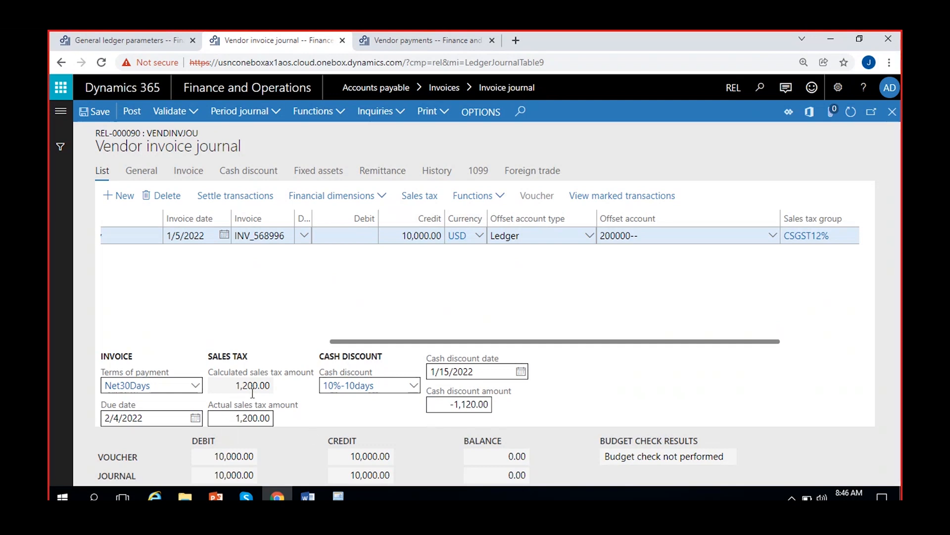
pyautogui.click(447, 401)
pyautogui.doubleClick(447, 401)
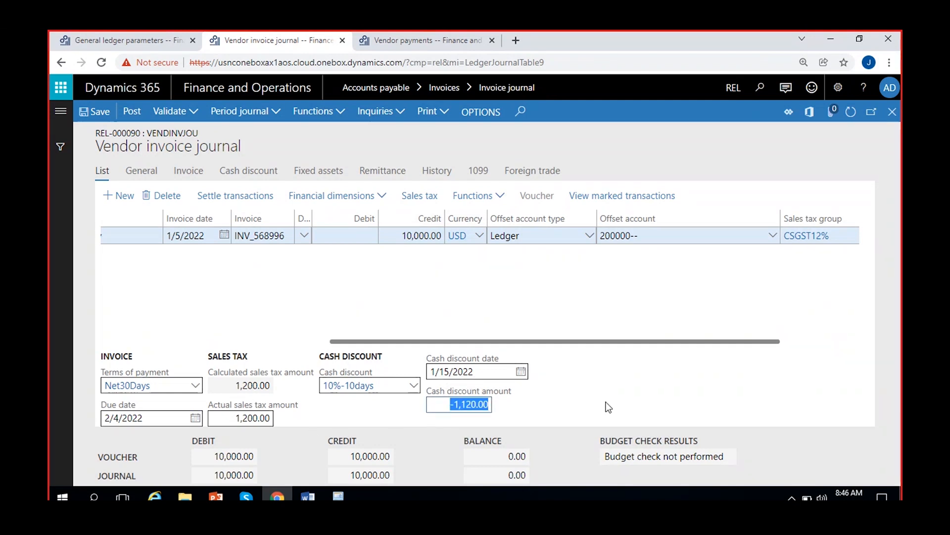
# Read the vendor cash discount option's description in the general ledger parameters and return to the vendor invoice journal
pyautogui.click(143, 42)
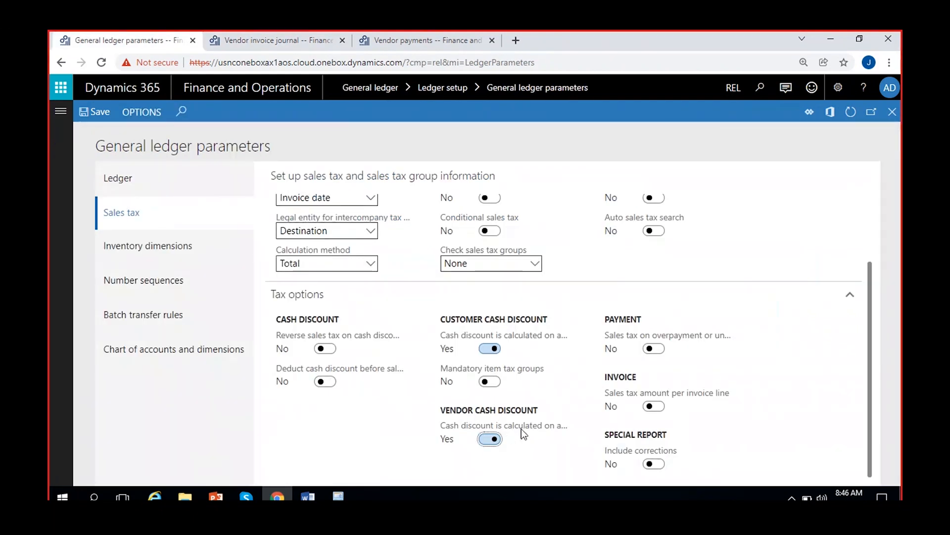
pyautogui.moveTo(521, 429)
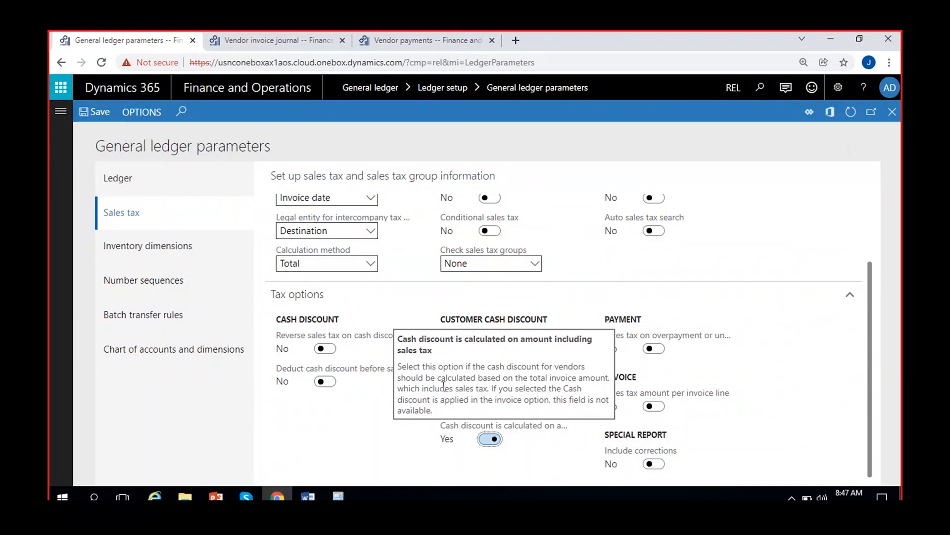
pyautogui.click(272, 39)
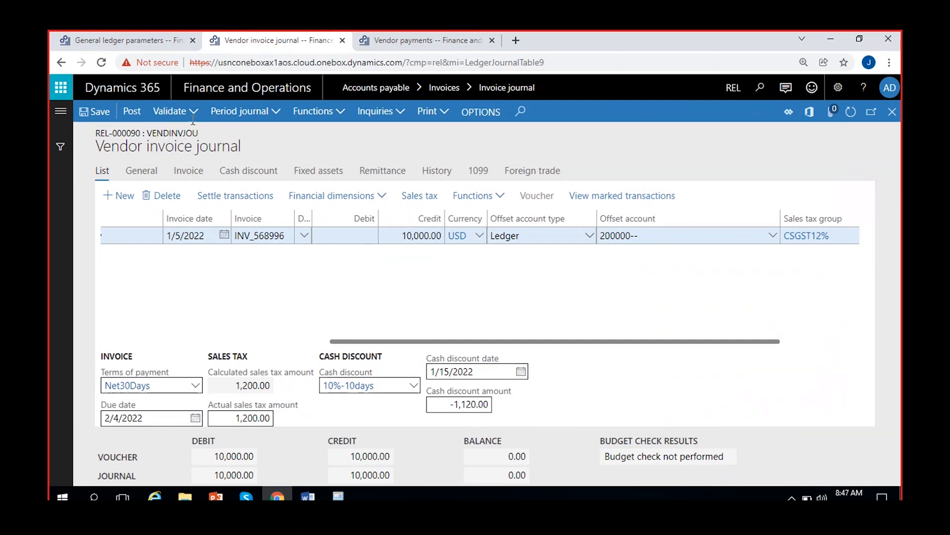
# Turn off the customer and vendor cash discount calculation options in the general ledger parameters and review the mandatory item tax groups option
pyautogui.click(74, 38)
pyautogui.click(489, 349)
pyautogui.click(488, 440)
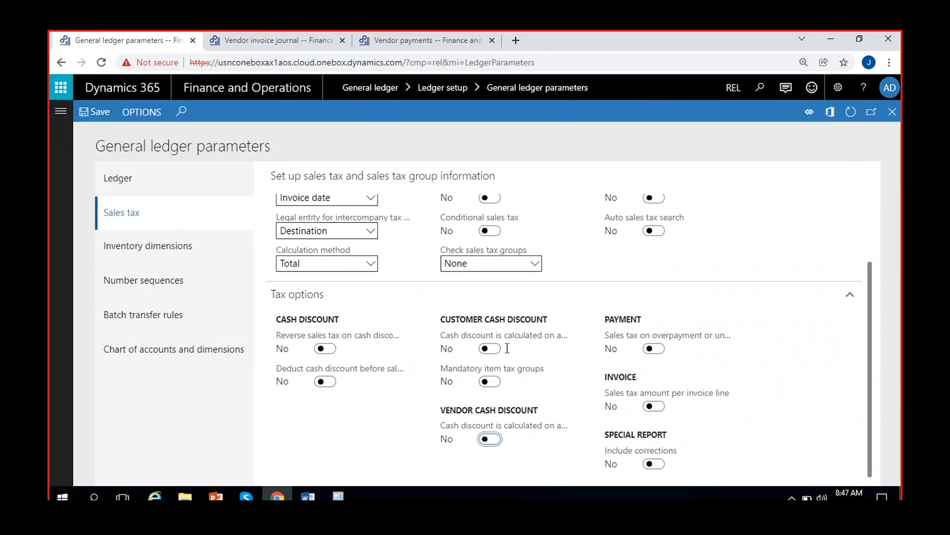
pyautogui.moveTo(505, 338)
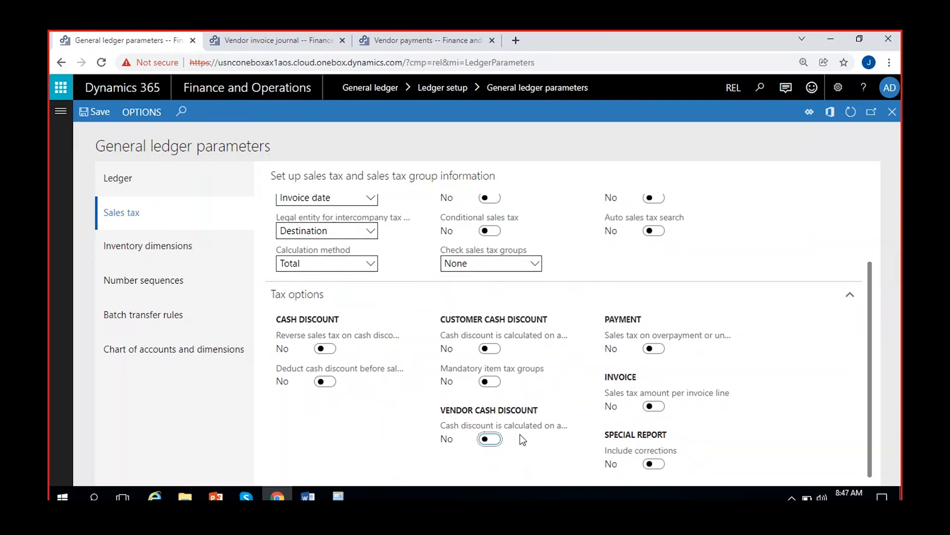
pyautogui.moveTo(514, 370)
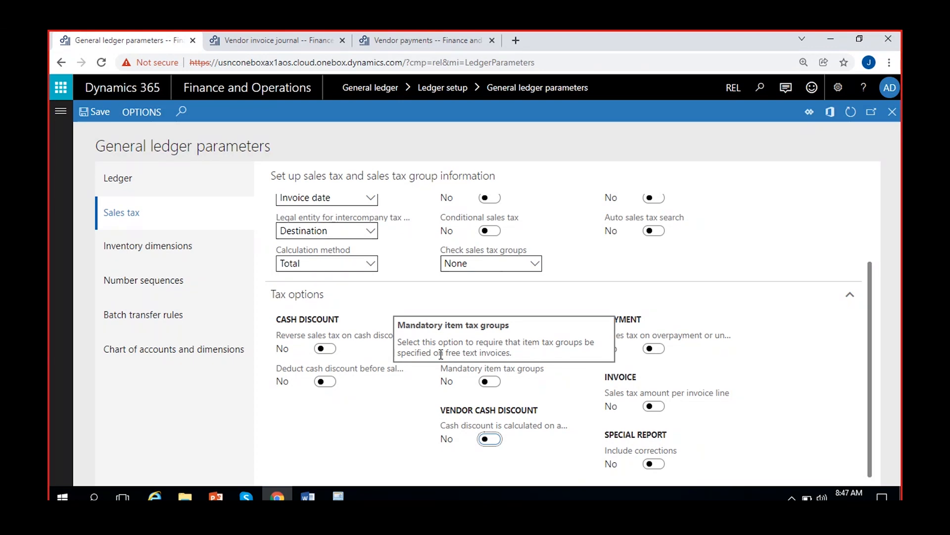
pyautogui.click(490, 381)
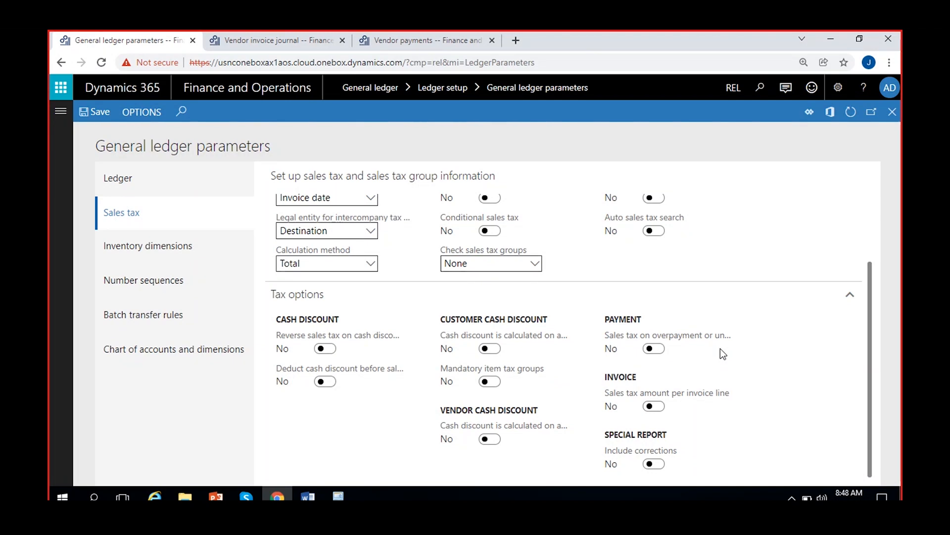
# Switch to the Word document and add the line "Invoice amount 10000 + 1000 tax" below the payment entries
pyautogui.click(308, 496)
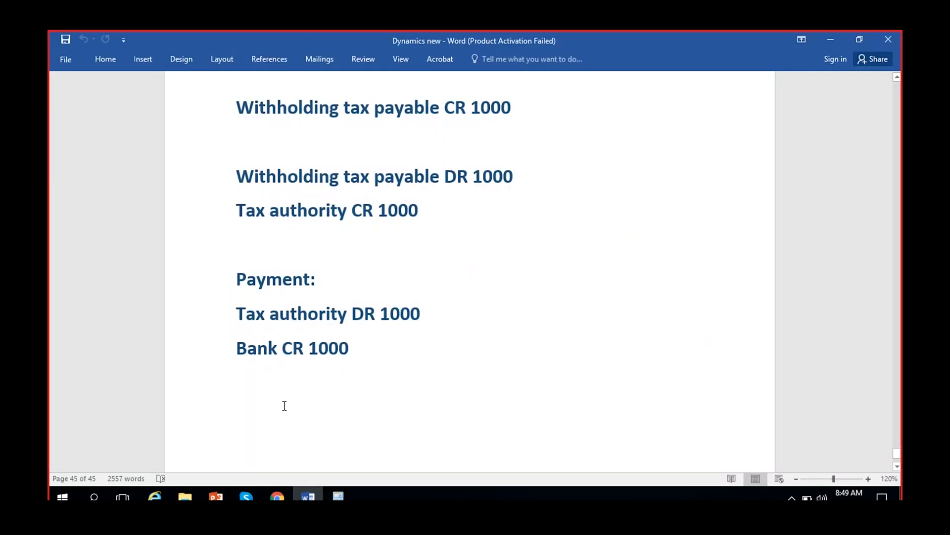
pyautogui.scroll(-3, 354, 412)
pyautogui.press('Return')
pyautogui.write('Invoice amount 10')
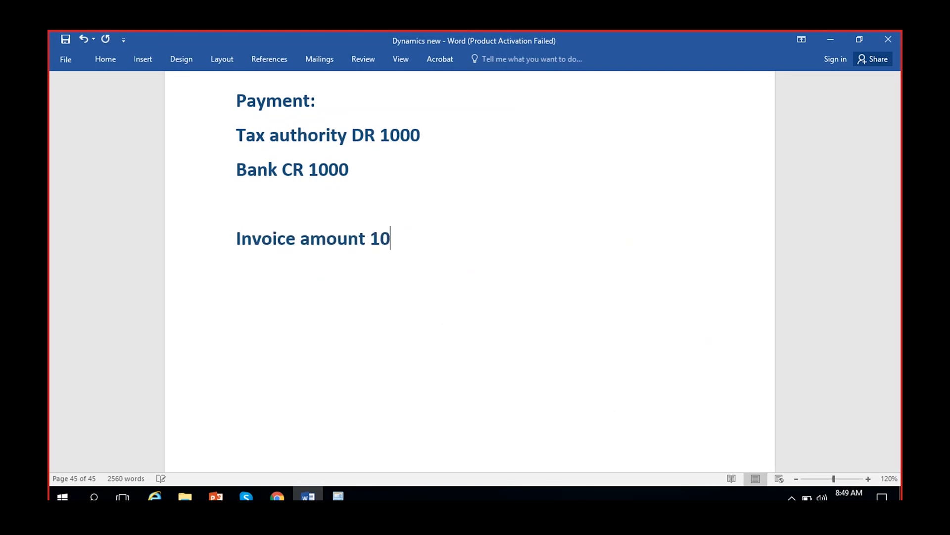
pyautogui.write('000 + 1000 tax')
# Add the line "Customer payment - 5000" below the invoice amount, leaving a blank line between them
pyautogui.press('Return')
pyautogui.press('Return')
pyautogui.write('Cus')
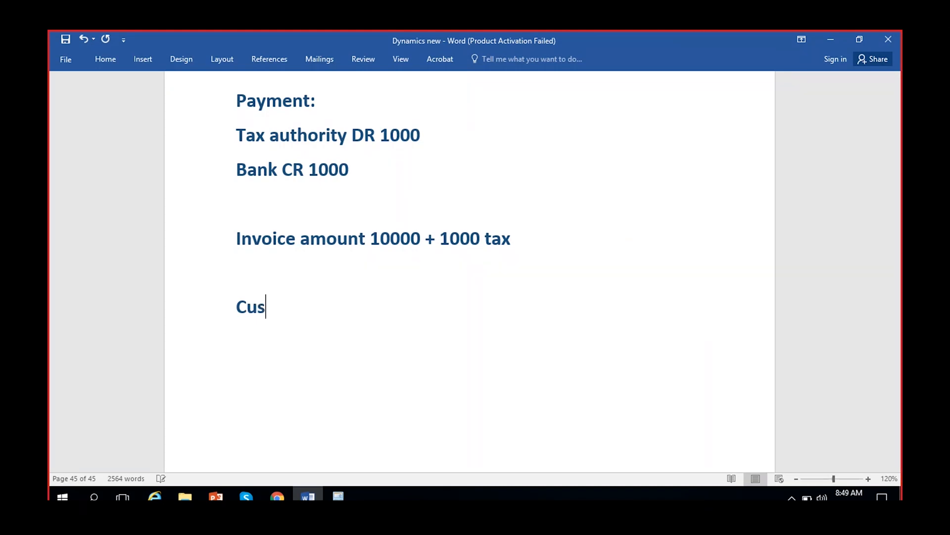
pyautogui.write('tomer payme')
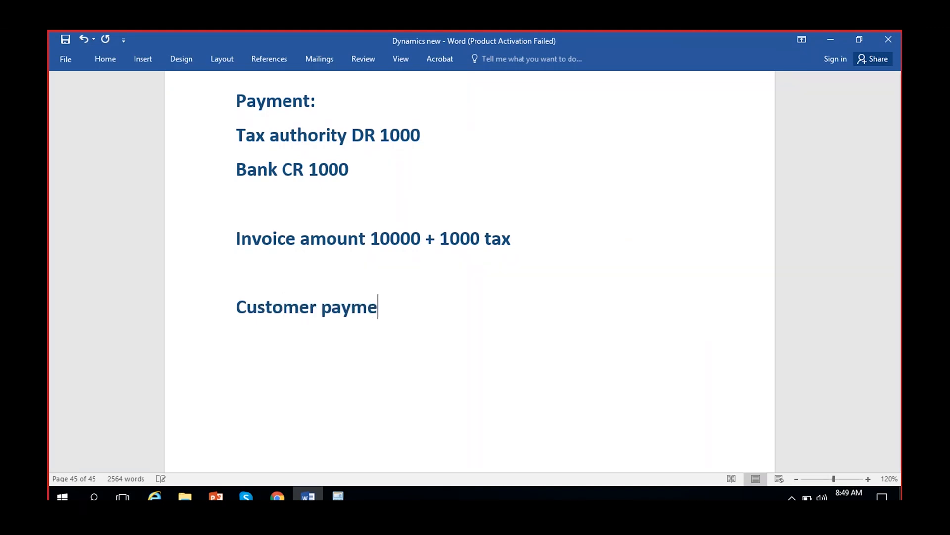
pyautogui.write('nt - 5000')
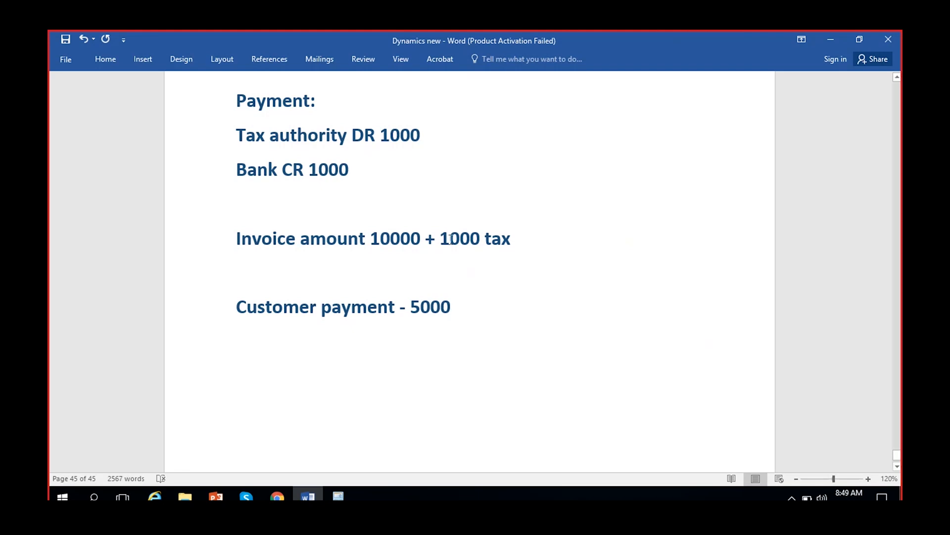
# Review the tax, invoice and customer payment amounts in the example, and switch back to the general ledger parameters in Chrome
pyautogui.doubleClick(450, 238)
pyautogui.click(431, 307)
pyautogui.moveTo(380, 239); pyautogui.dragTo(415, 238)
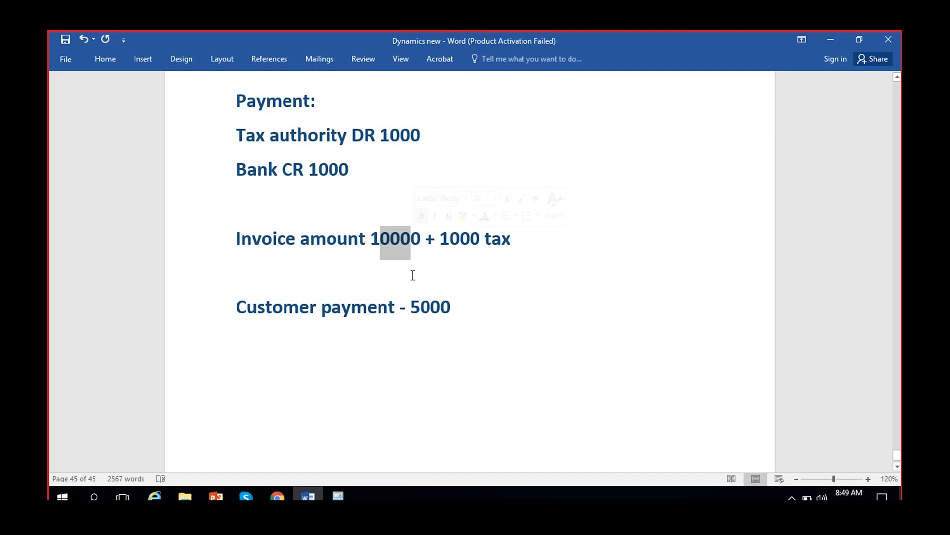
pyautogui.click(396, 216)
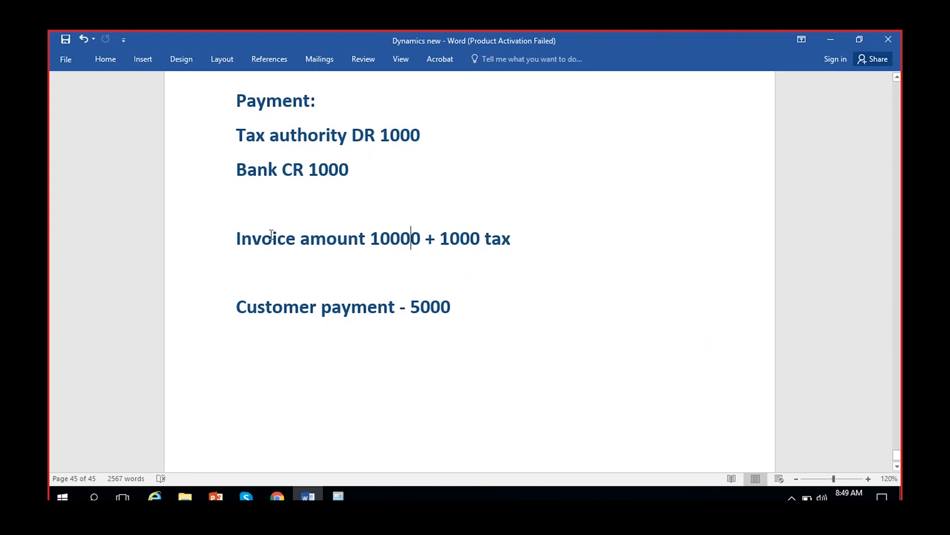
pyautogui.moveTo(411, 302); pyautogui.dragTo(451, 306)
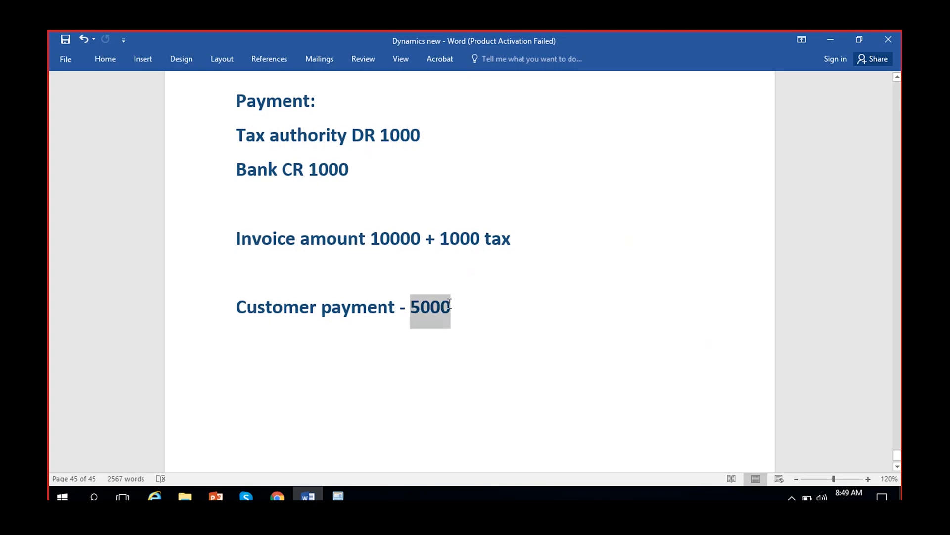
pyautogui.click(277, 497)
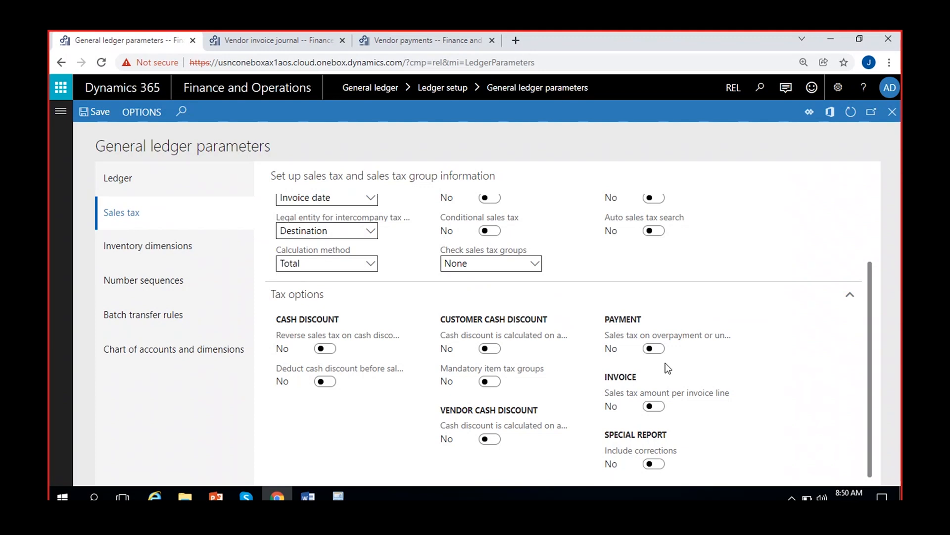
# Turn on the sales tax amount per invoice line option in the general ledger parameters and save
pyautogui.moveTo(694, 396)
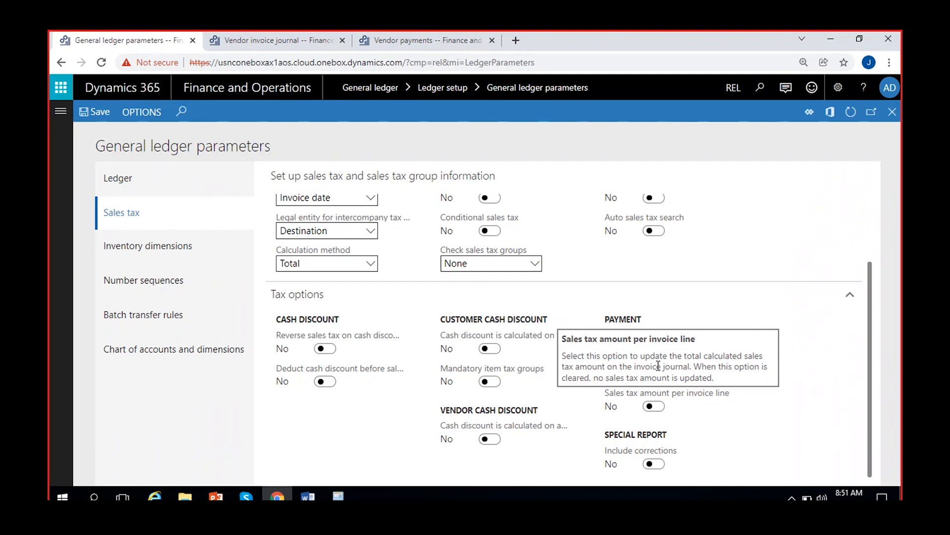
pyautogui.click(653, 406)
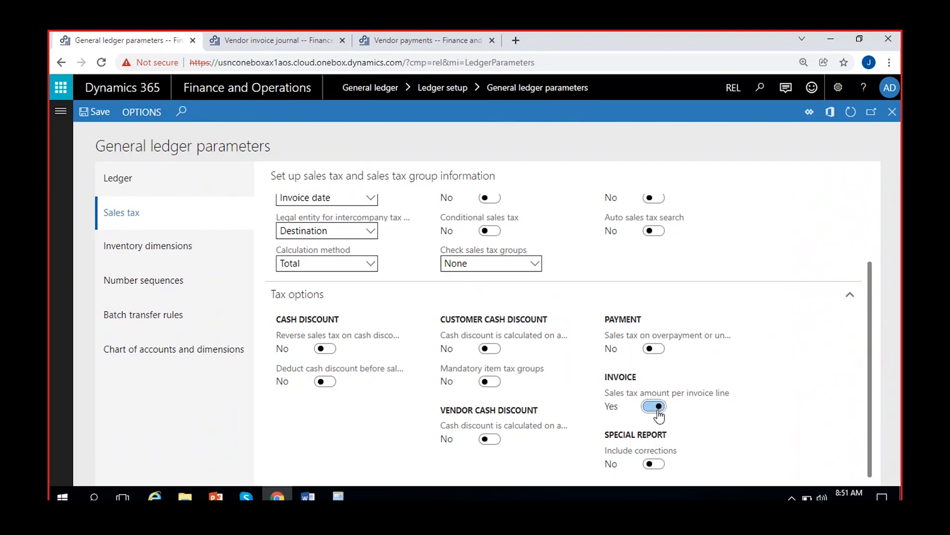
pyautogui.click(92, 117)
# Refresh the existing vendor invoice journal, review the sales tax transactions of its invoice line, and return to the journal list
pyautogui.click(281, 42)
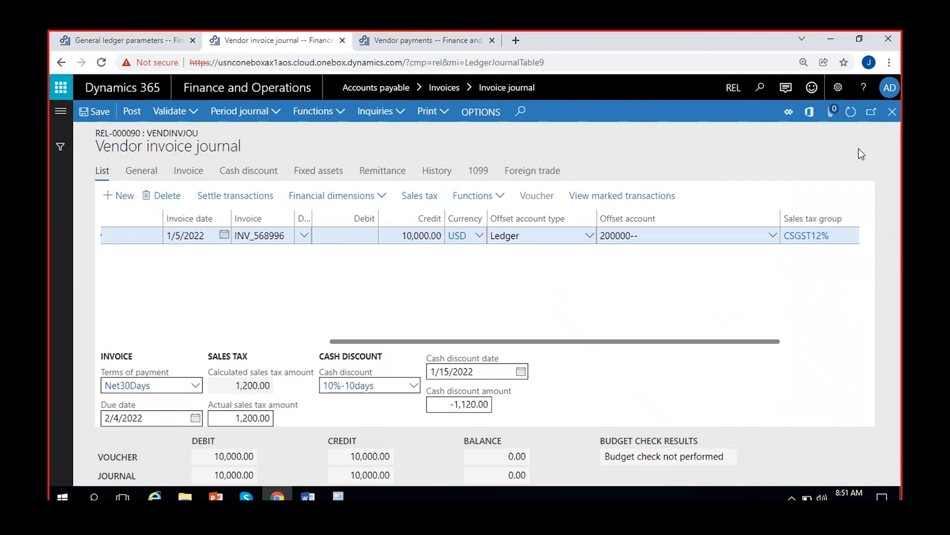
pyautogui.click(850, 114)
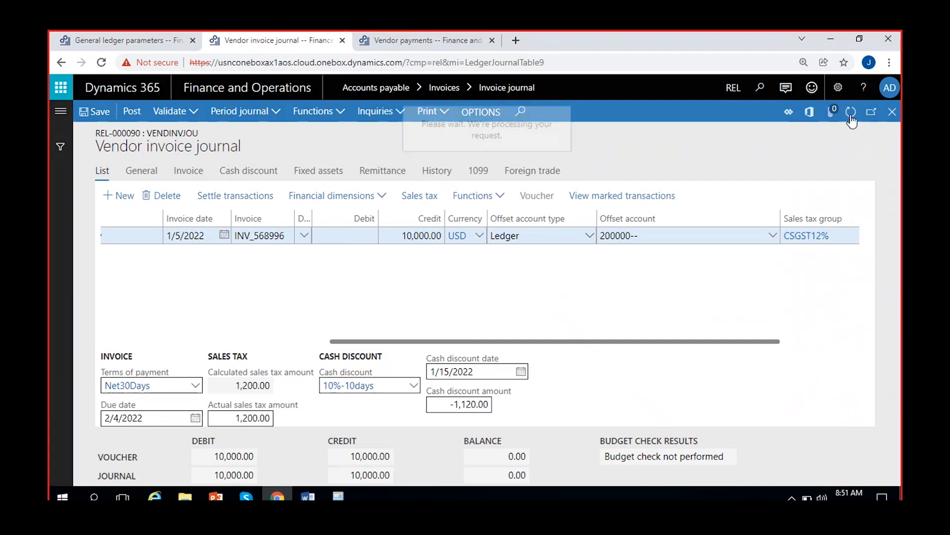
pyautogui.click(414, 195)
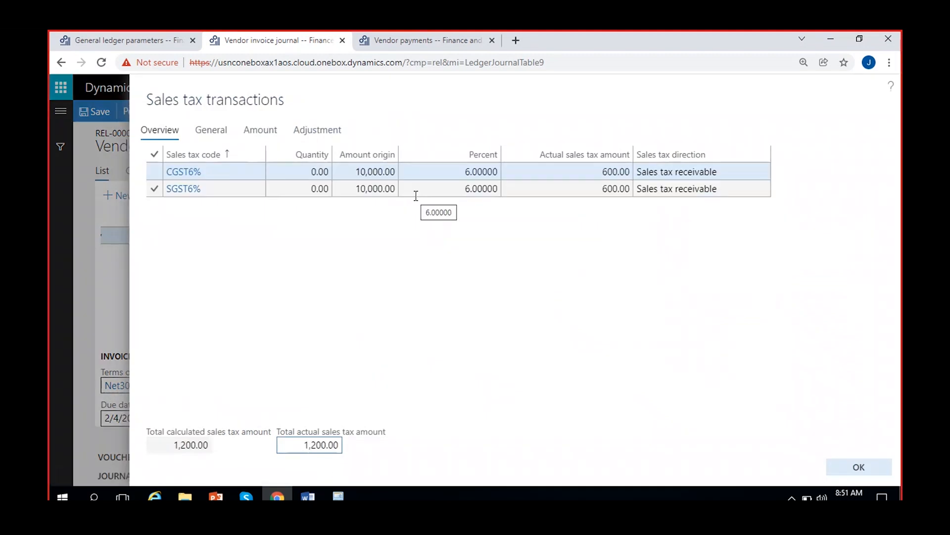
pyautogui.click(876, 465)
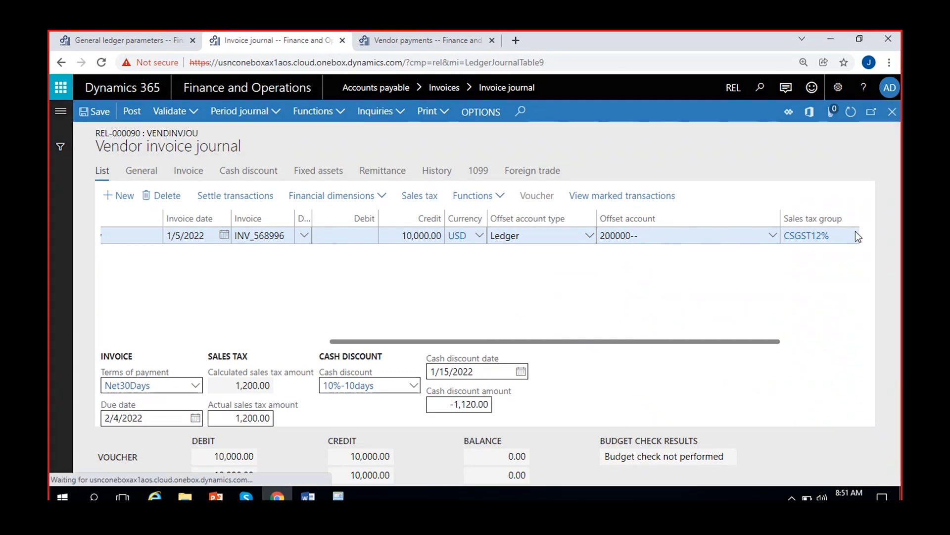
# Create a new invoice journal named VendInvJou and open its lines
pyautogui.click(131, 113)
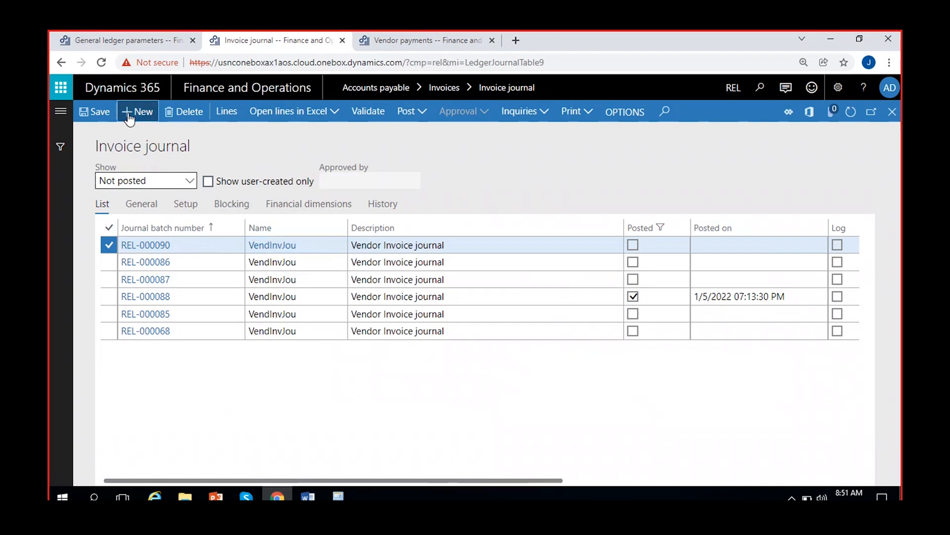
pyautogui.click(341, 246)
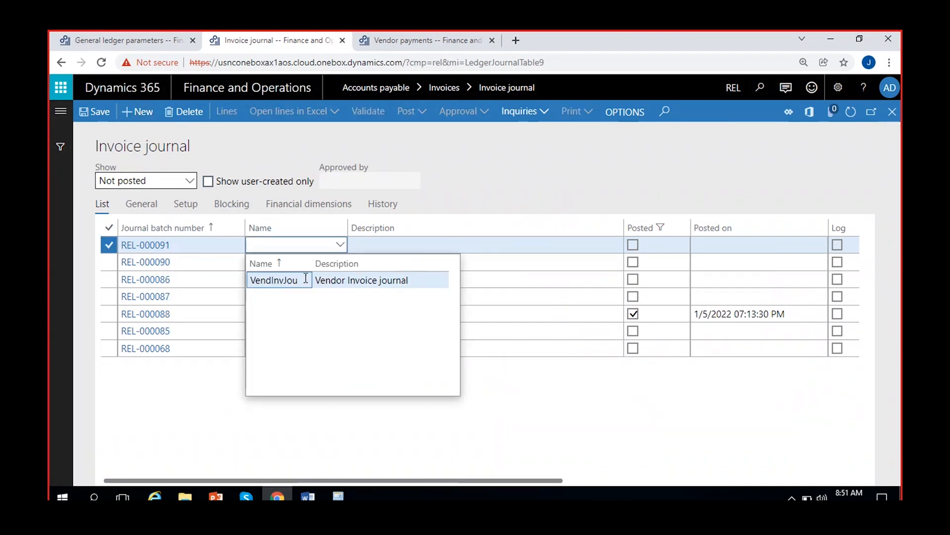
pyautogui.press('Return')
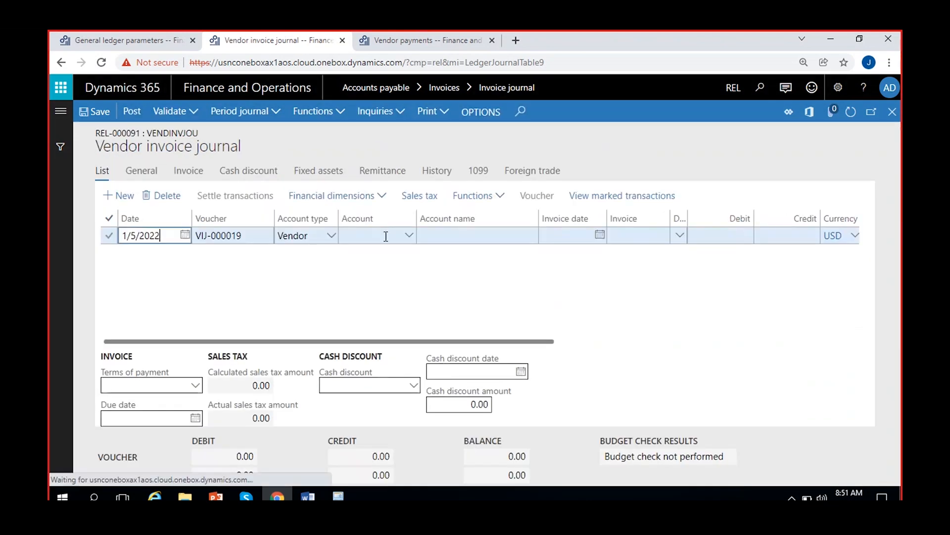
# Fill in the journal line with vendor Tata company, invoice date 1/5/2022 and invoice INV-256
pyautogui.click(409, 234)
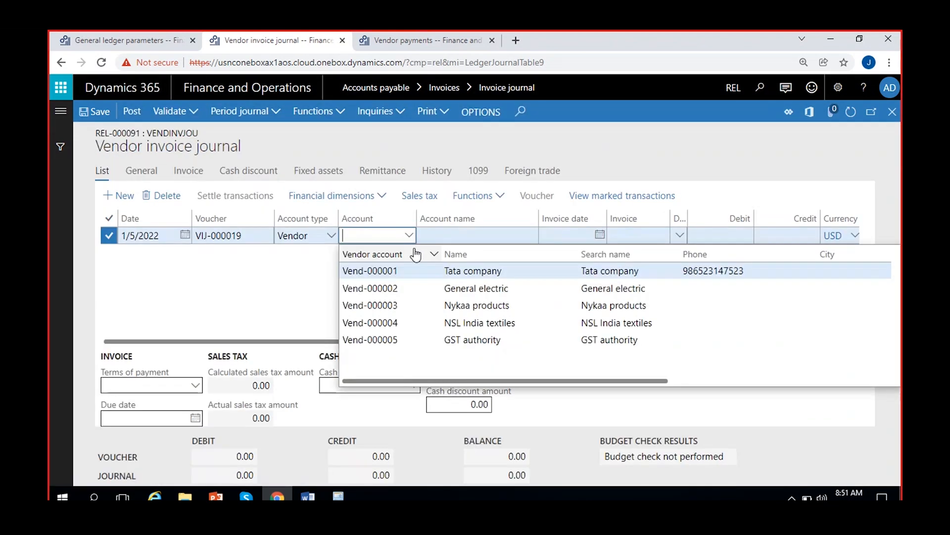
pyautogui.click(397, 275)
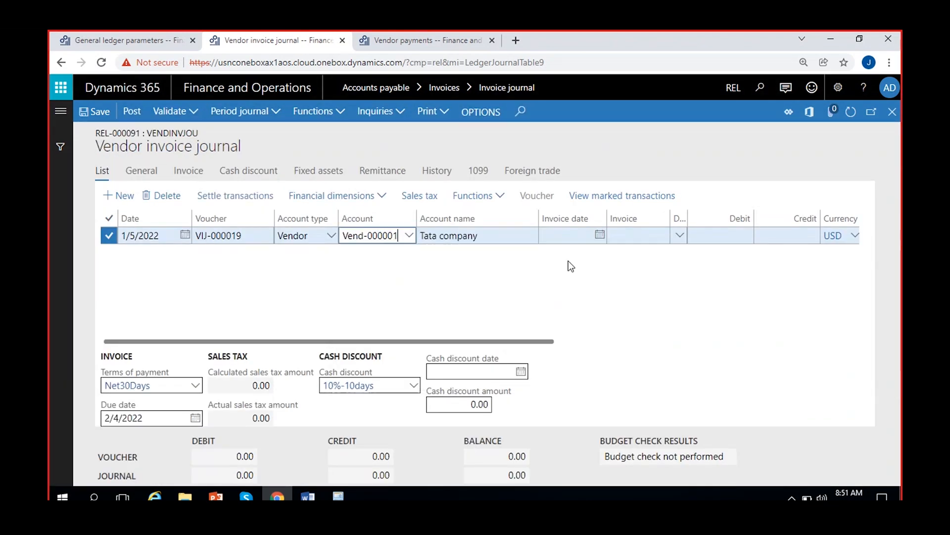
pyautogui.click(569, 235)
pyautogui.click(599, 235)
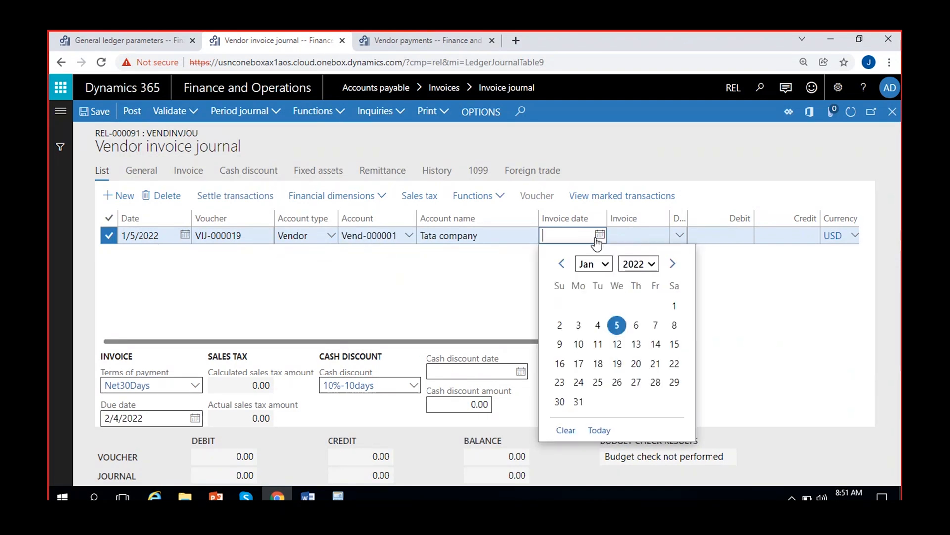
pyautogui.click(617, 325)
pyautogui.write('INV-')
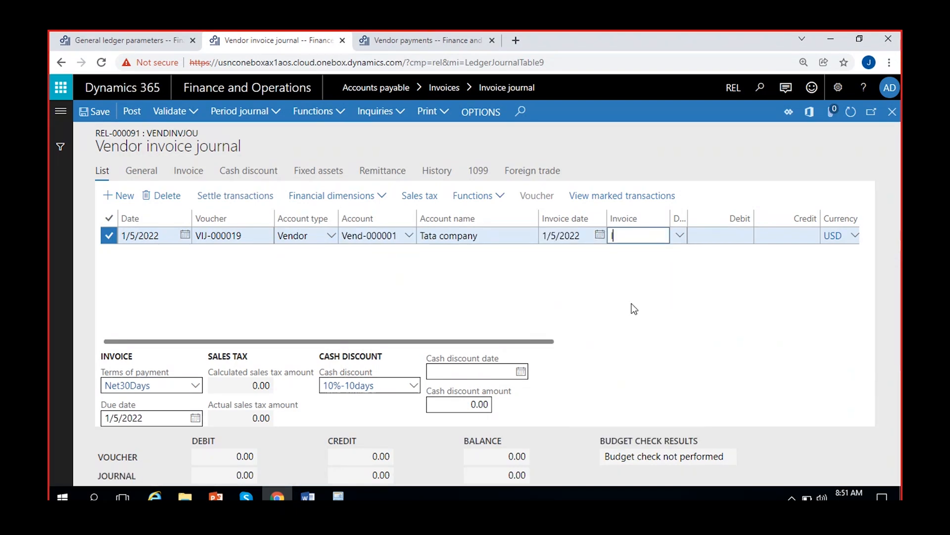
pyautogui.write('256')
pyautogui.press('Tab')
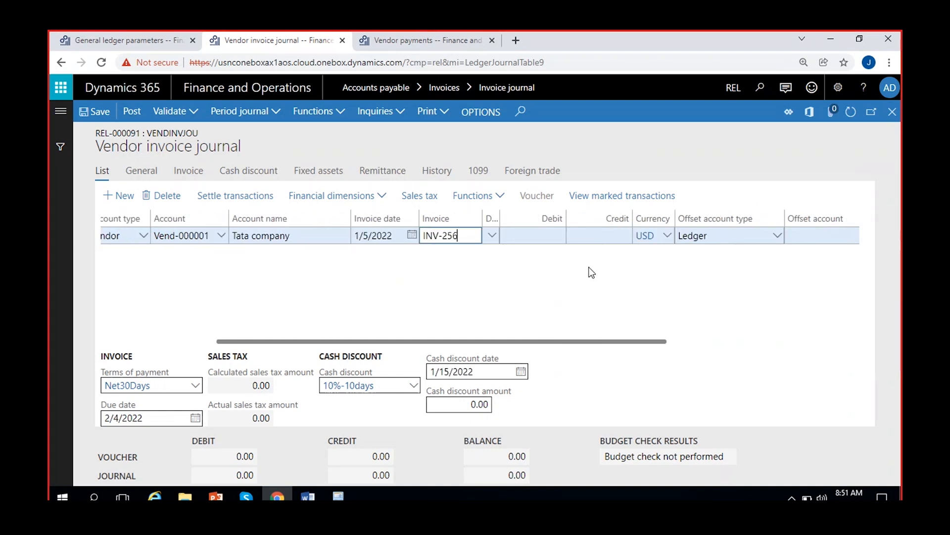
# Enter a credit of 10,000 with the Other expenses ledger account as offset account, and save the journal line
pyautogui.click(589, 237)
pyautogui.write('10000')
pyautogui.click(713, 280)
pyautogui.hscroll(3, 713, 280)
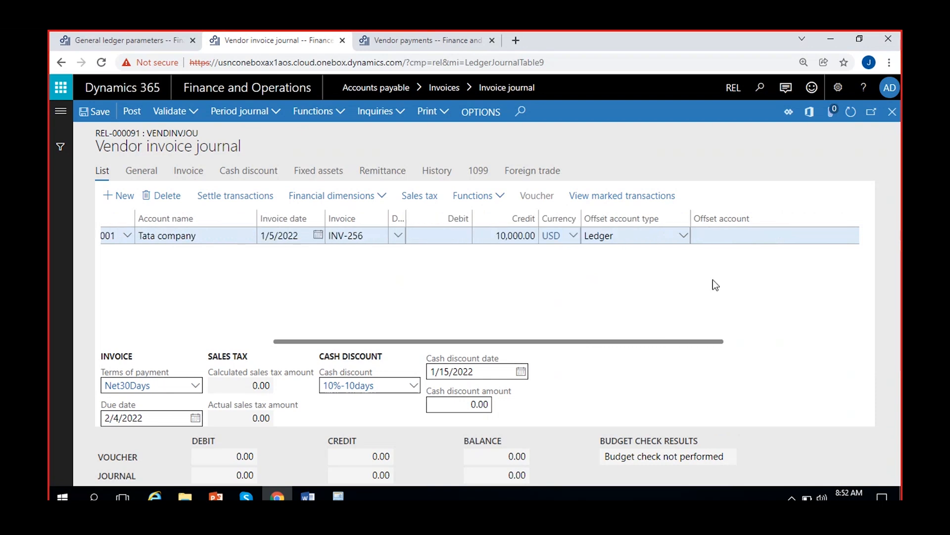
pyautogui.click(730, 242)
pyautogui.write('c')
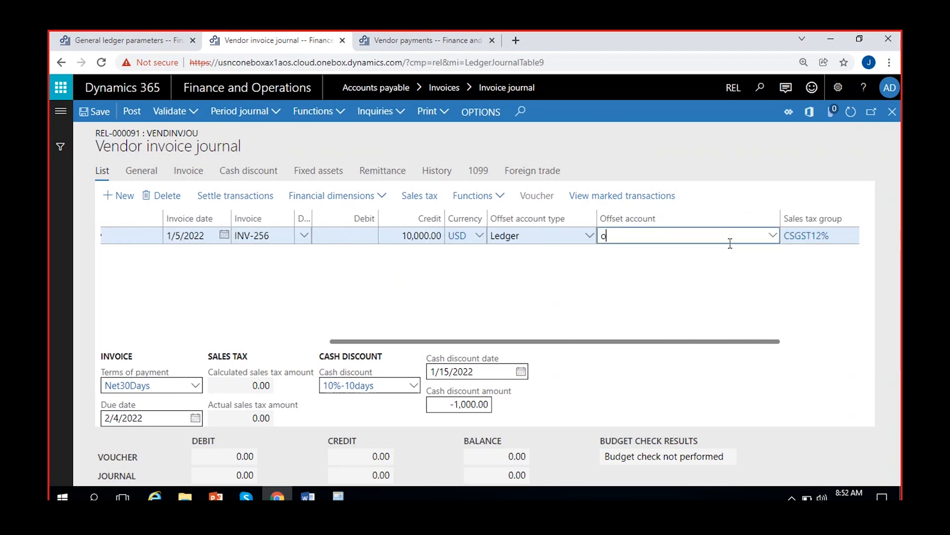
pyautogui.write('ther')
pyautogui.click(771, 239)
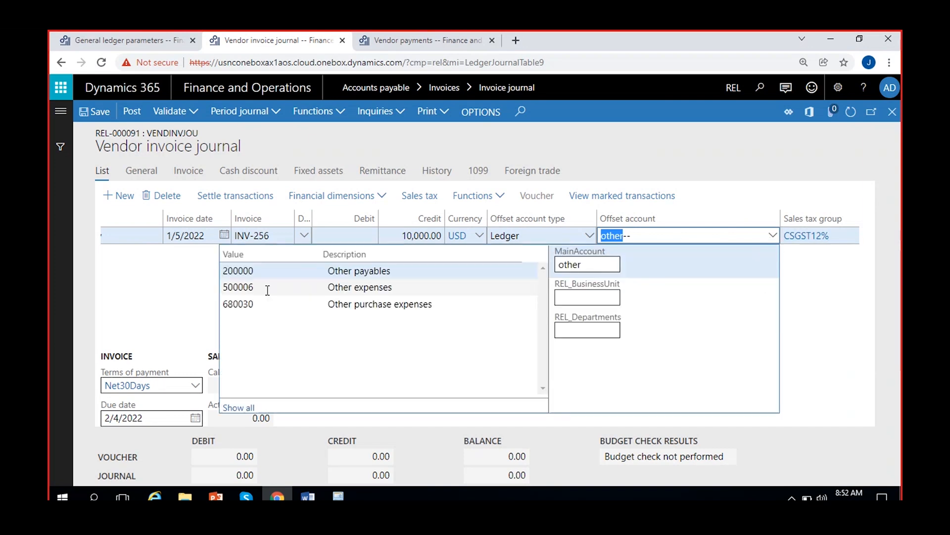
pyautogui.click(268, 288)
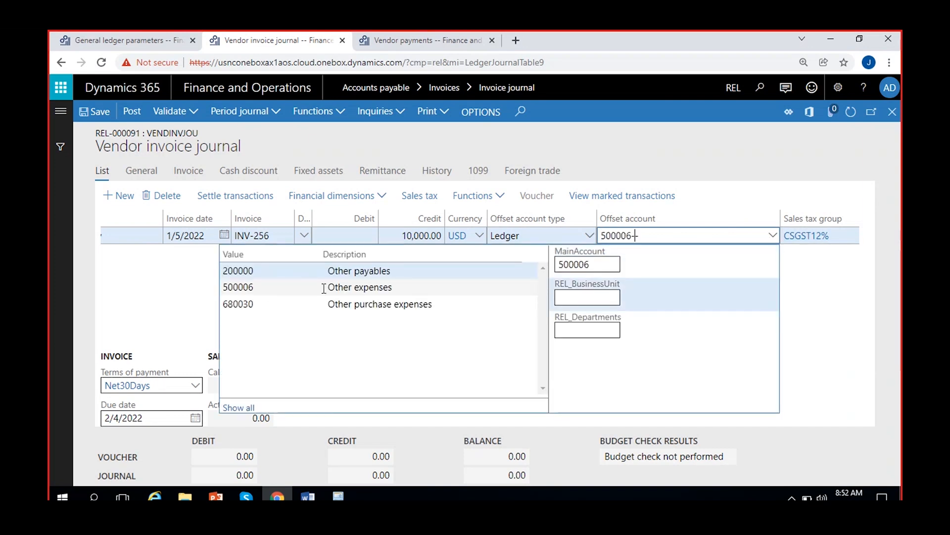
pyautogui.click(93, 112)
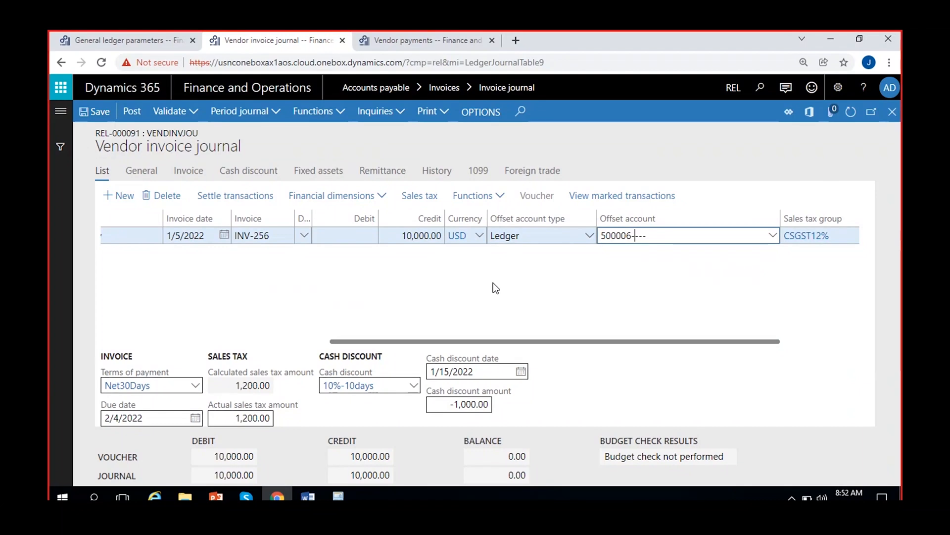
# Review the new line's sales tax transactions and check the sales tax amount per invoice line option in the general ledger parameters
pyautogui.click(423, 197)
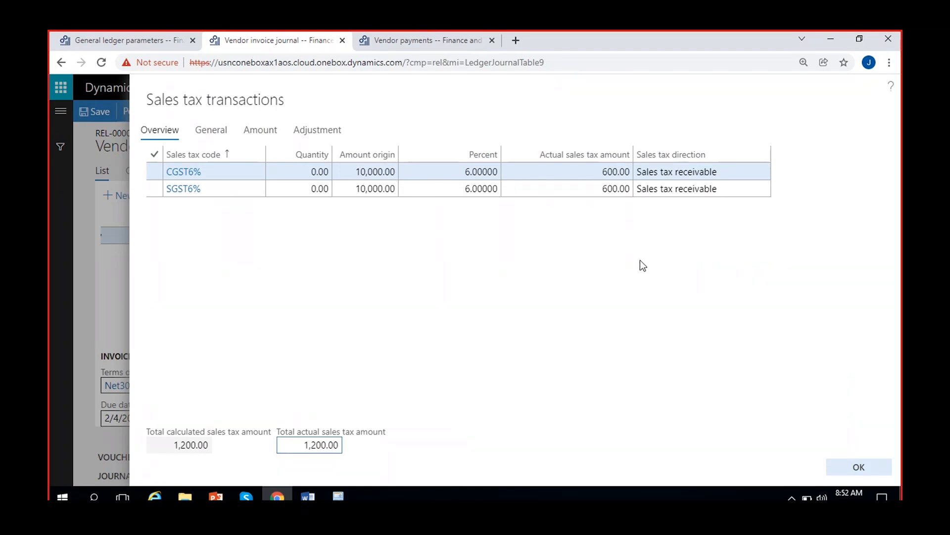
pyautogui.click(156, 45)
pyautogui.moveTo(637, 396)
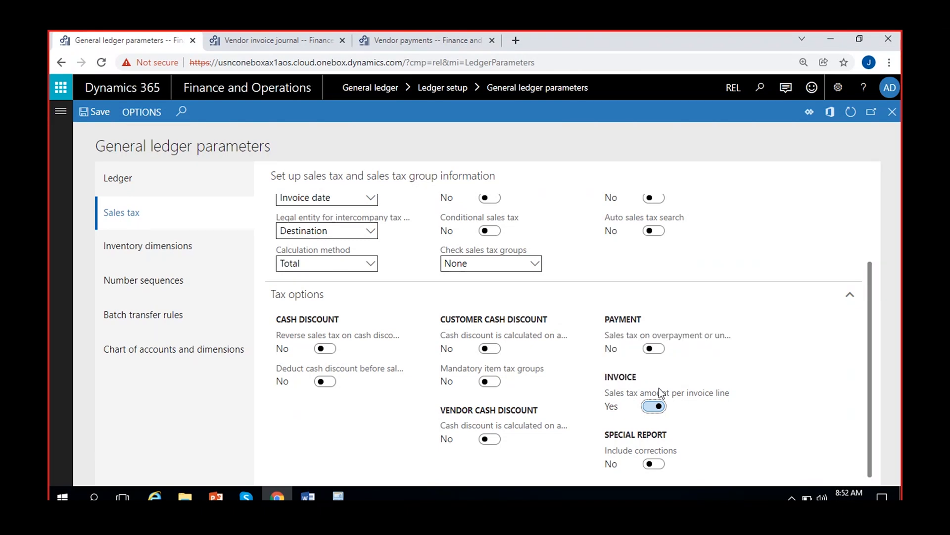
pyautogui.click(280, 44)
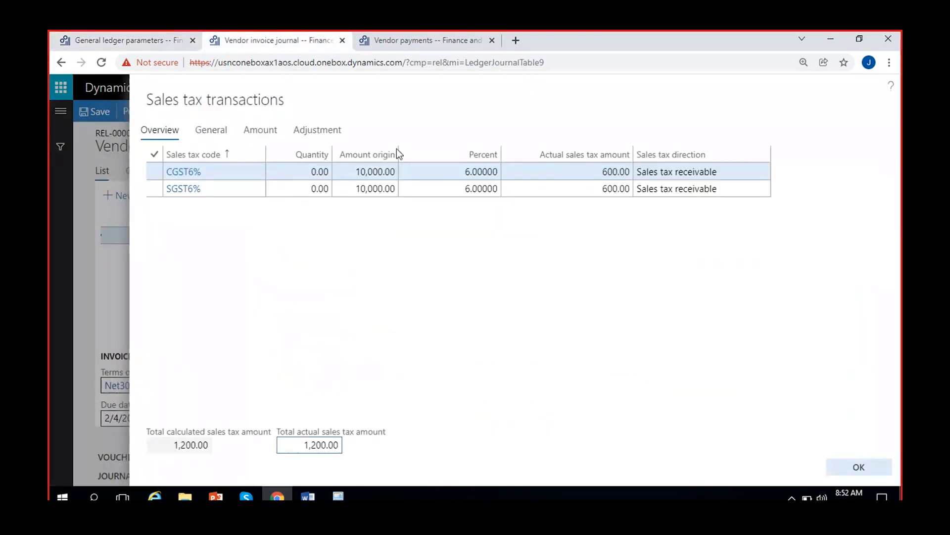
pyautogui.click(859, 467)
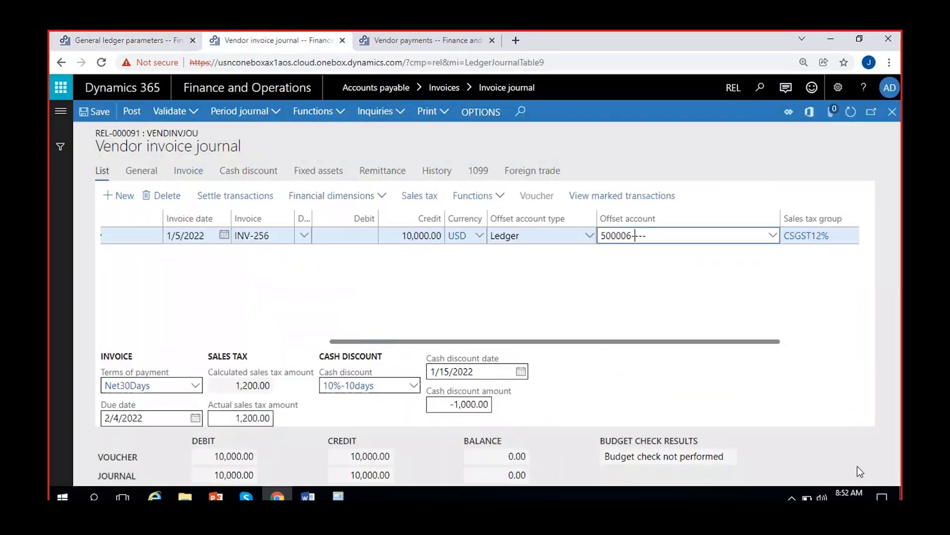
# Post the vendor invoice journal and open the print settings for the journal
pyautogui.click(137, 112)
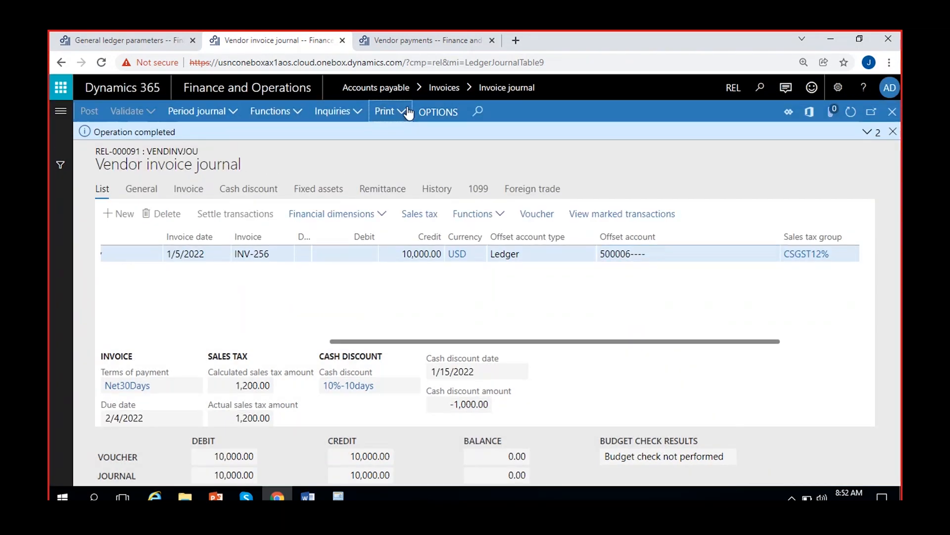
pyautogui.click(396, 111)
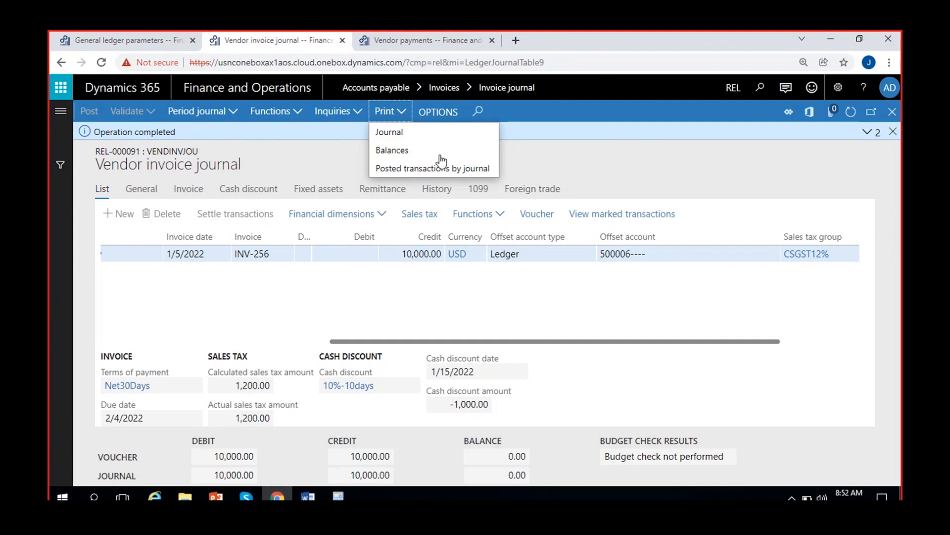
pyautogui.click(381, 148)
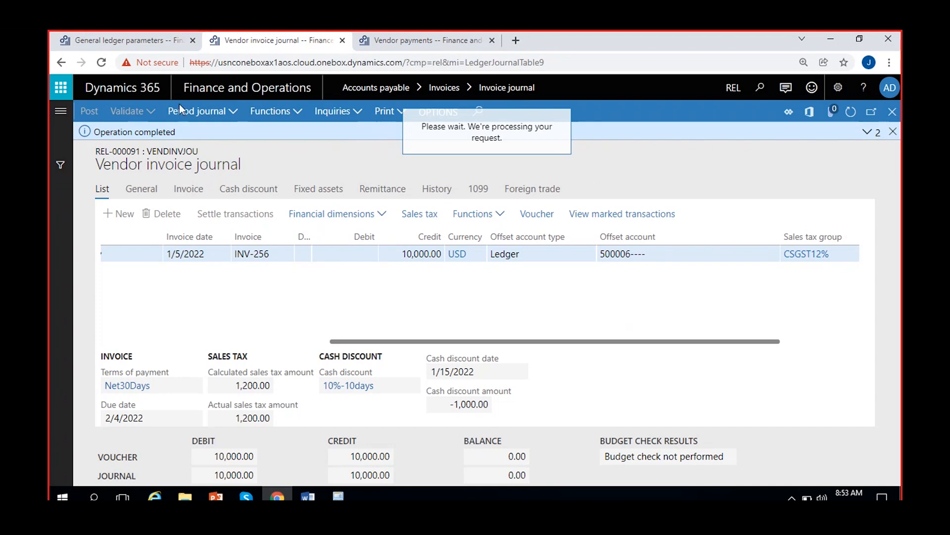
# Read the description of the Include corrections special report option in the general ledger parameters
pyautogui.click(127, 40)
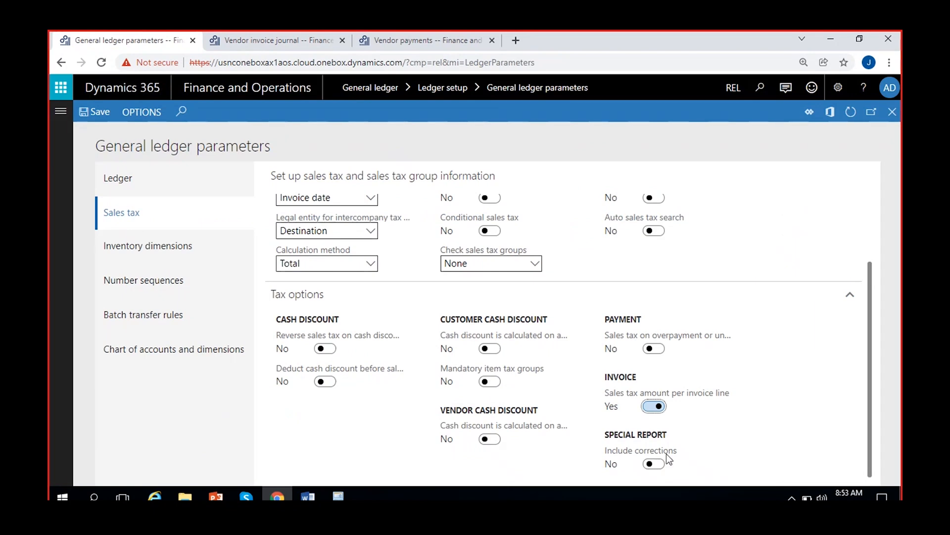
pyautogui.moveTo(666, 453)
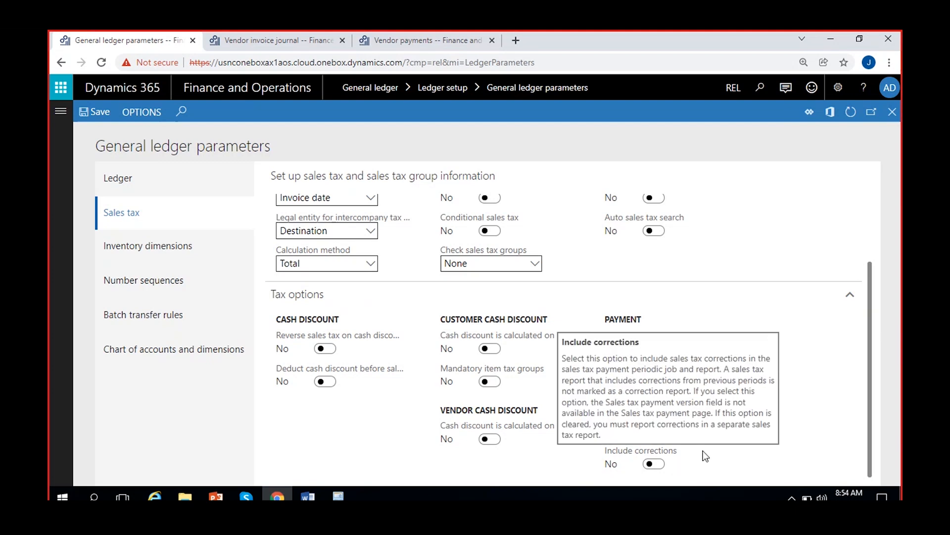
# Print the posted invoice journal to the screen with totals included
pyautogui.click(250, 39)
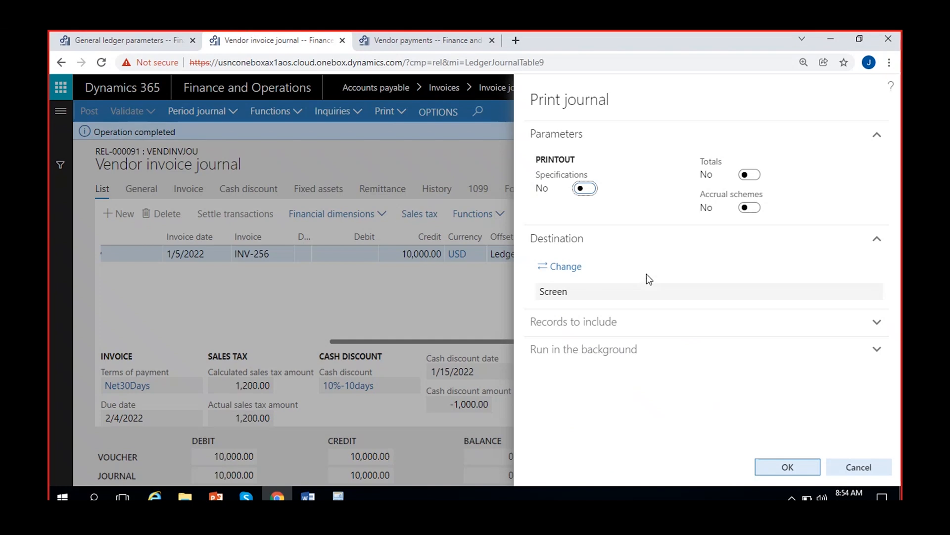
pyautogui.click(748, 176)
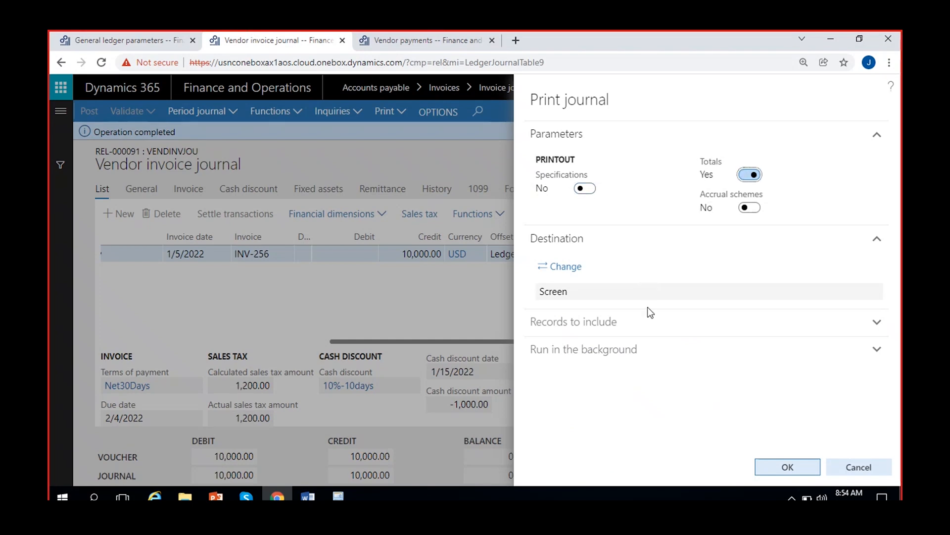
pyautogui.click(622, 336)
pyautogui.click(767, 465)
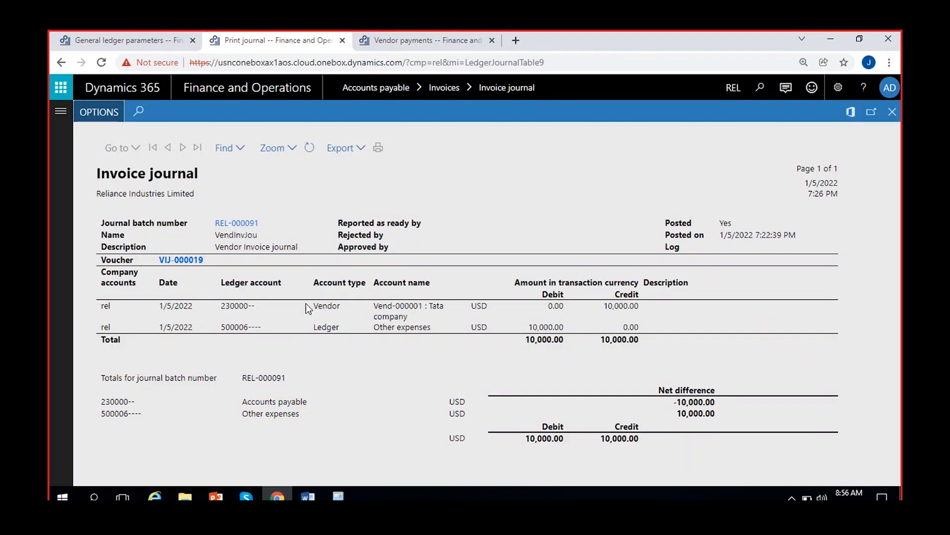
# Examine the vendor credit and Other expenses debit amounts in the printed invoice journal, and close the report
pyautogui.doubleClick(606, 305)
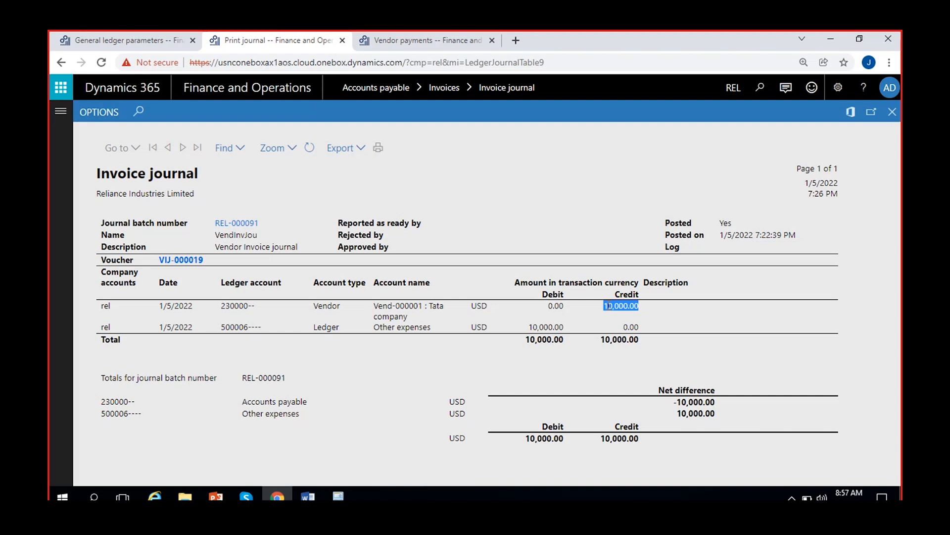
pyautogui.doubleClick(550, 327)
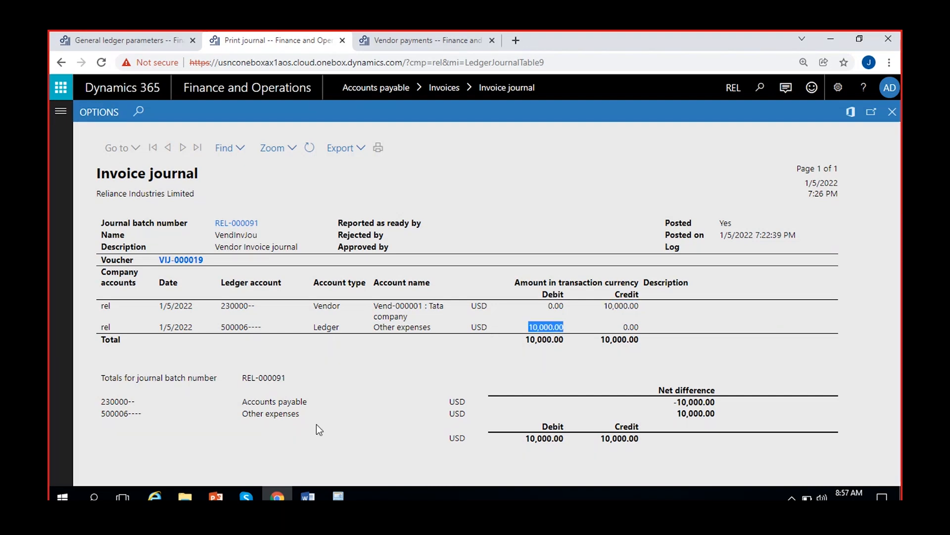
pyautogui.click(699, 422)
pyautogui.click(893, 112)
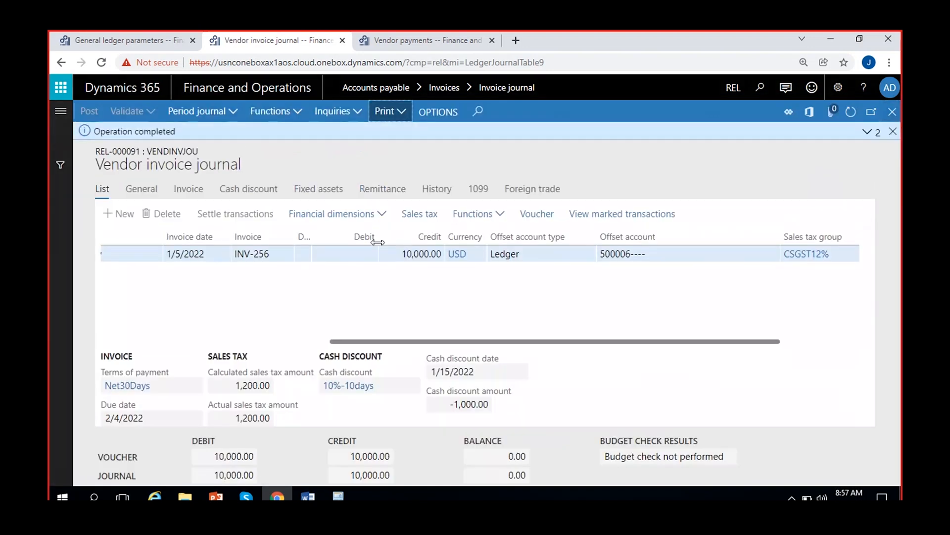
# Open the voucher transactions of the posted invoice, review the posted accounts and amounts, and return to the vendor invoice journal
pyautogui.click(541, 216)
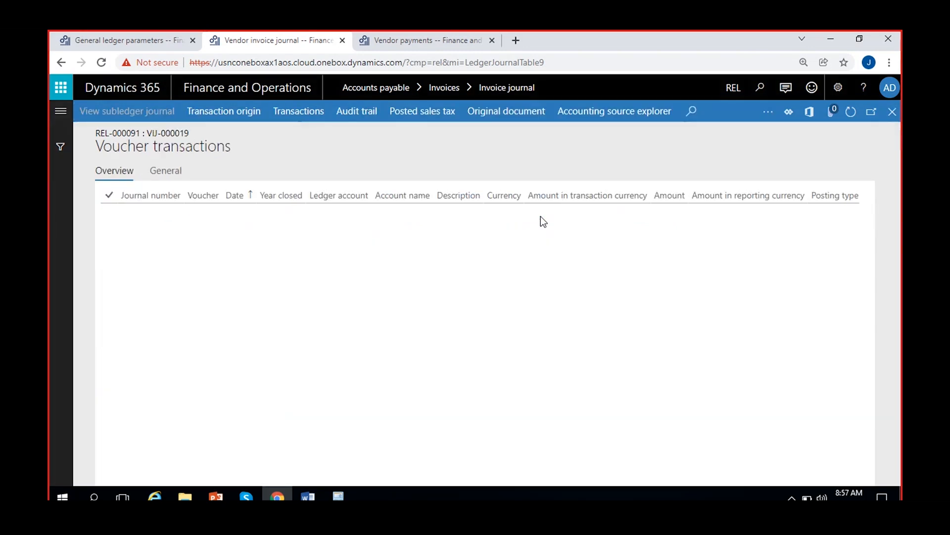
pyautogui.hscroll(5, 624, 297)
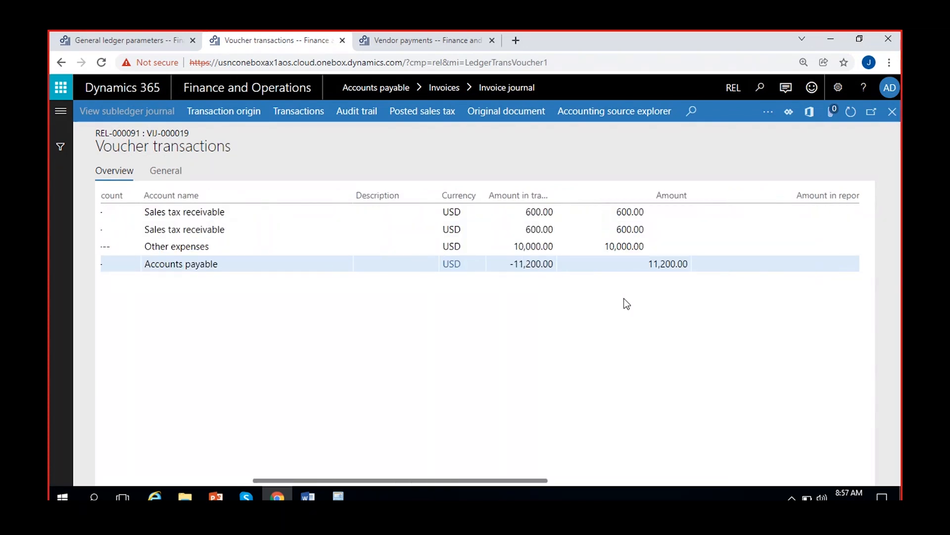
pyautogui.hscroll(-4, 472, 287)
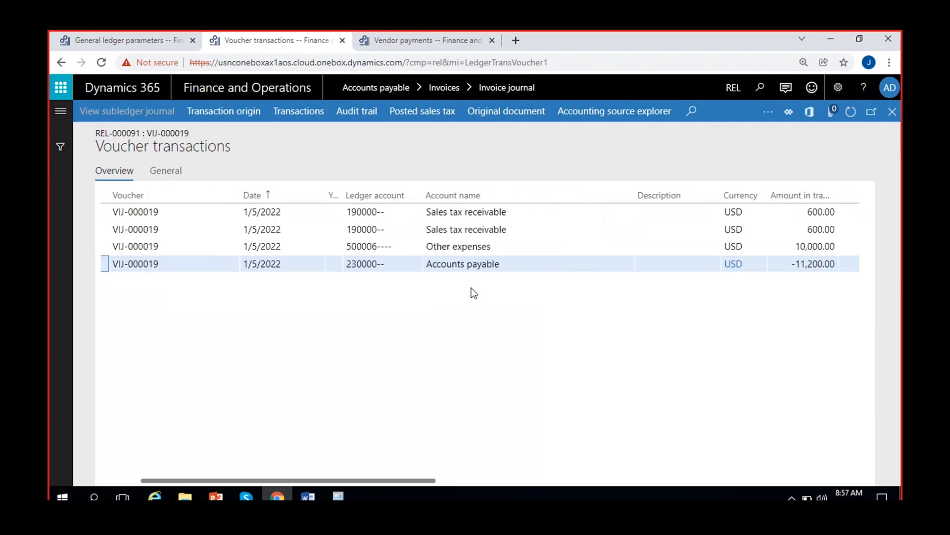
pyautogui.click(893, 113)
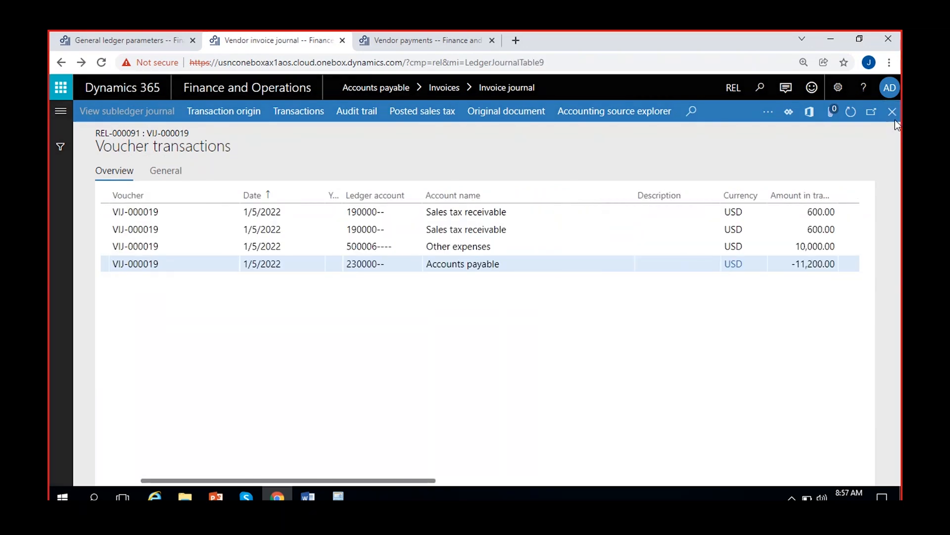
pyautogui.click(894, 129)
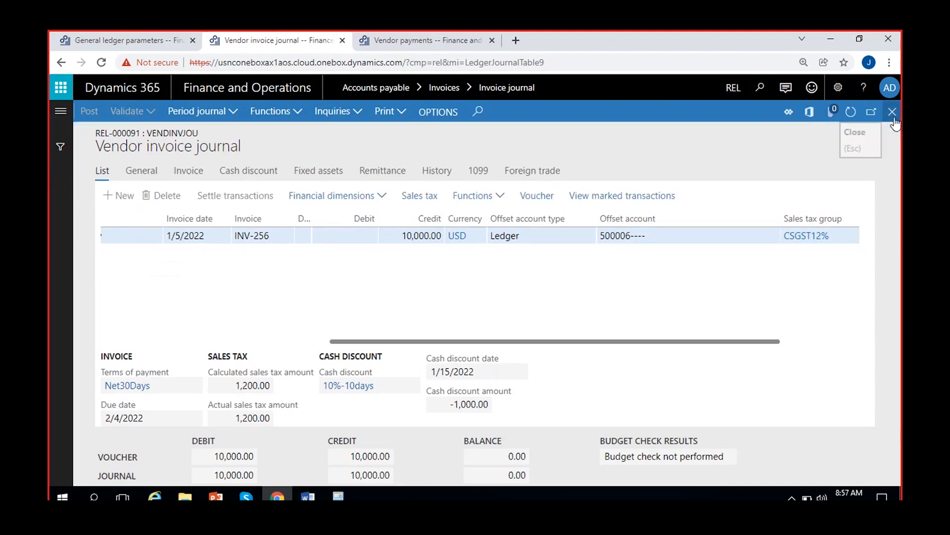